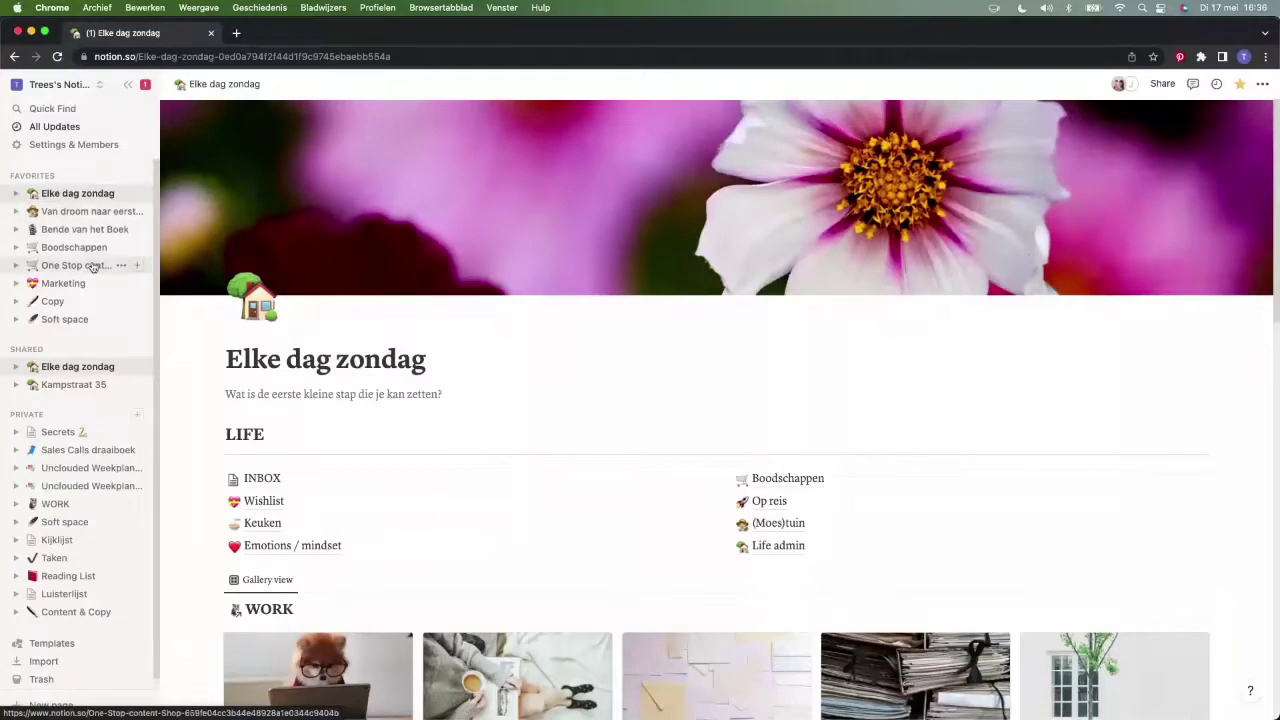
Check the list of available workspaces and collapse the sidebar
click(60, 88)
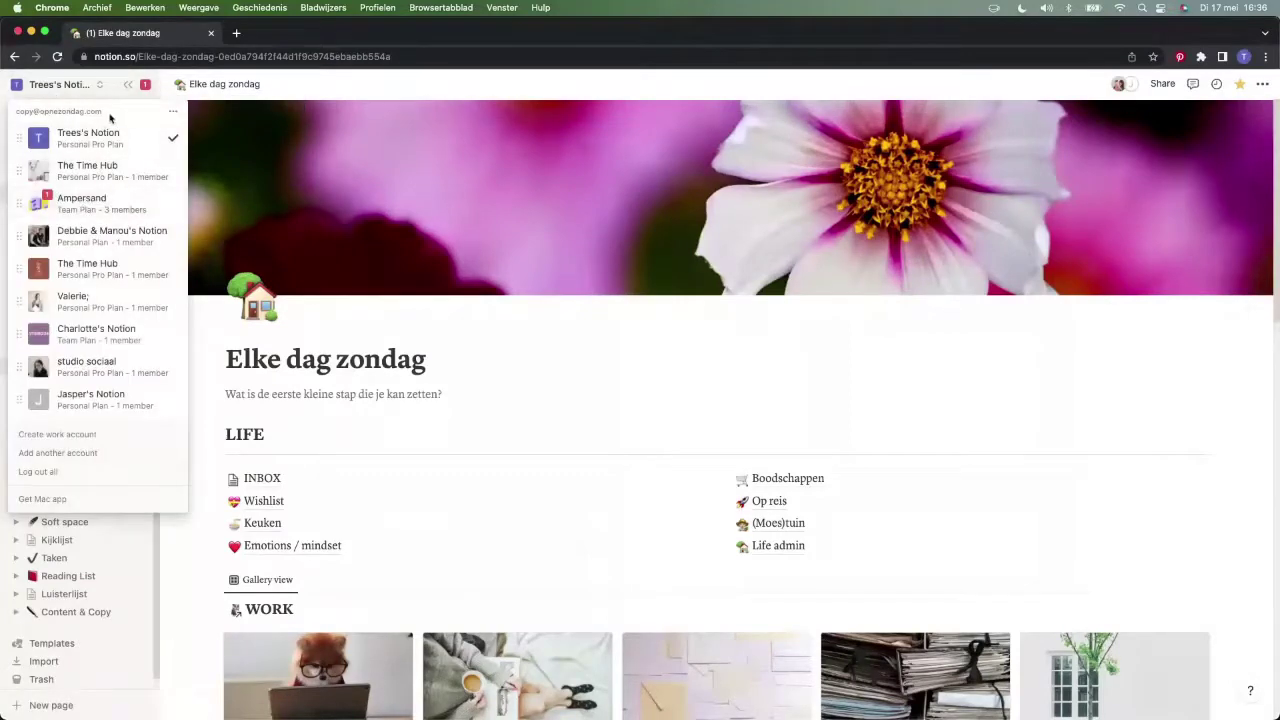
click(60, 88)
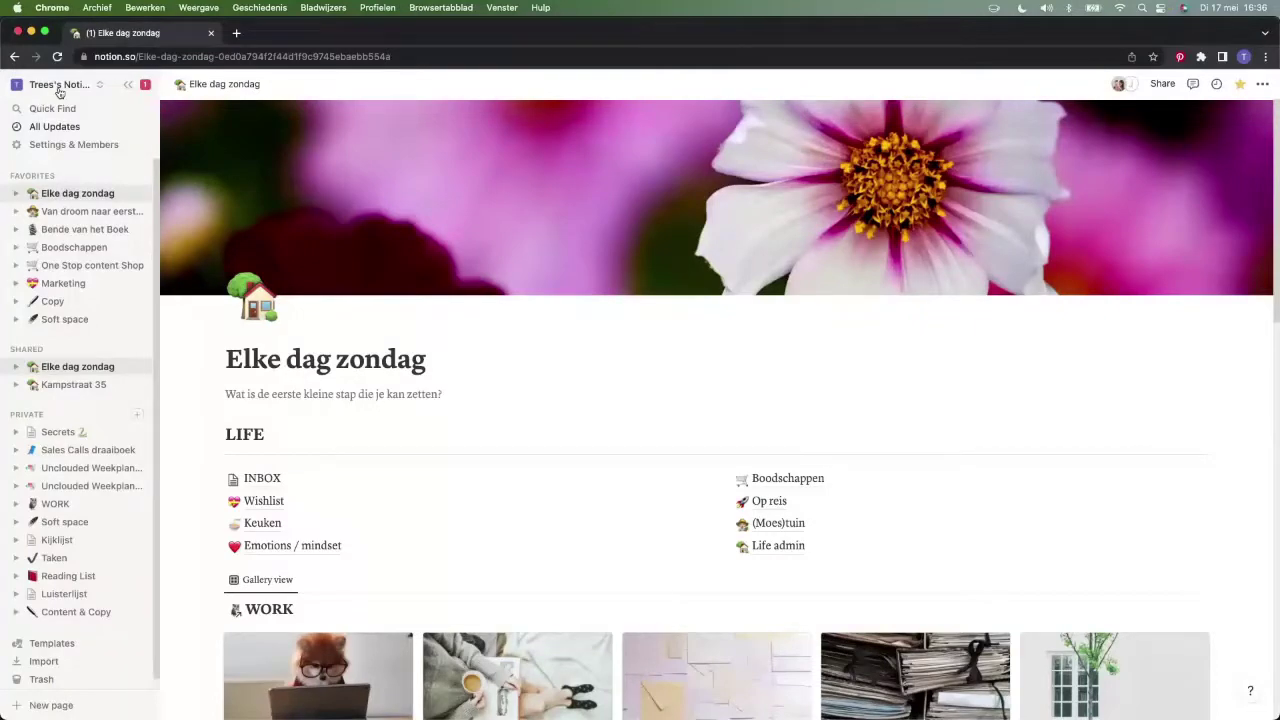
click(125, 90)
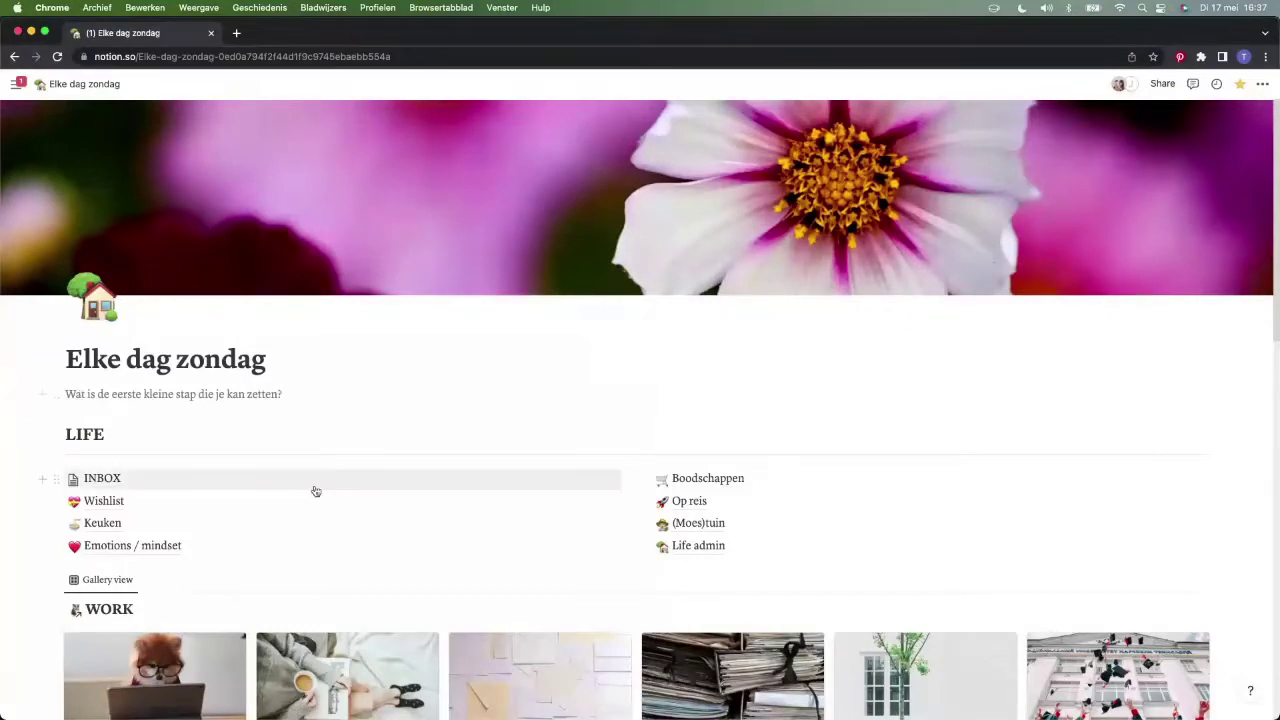
Look through the Elke dag zondag page, from the LIFE links and WORK gallery to the task tables and Memberships section
scroll(543, 378, down, 3)
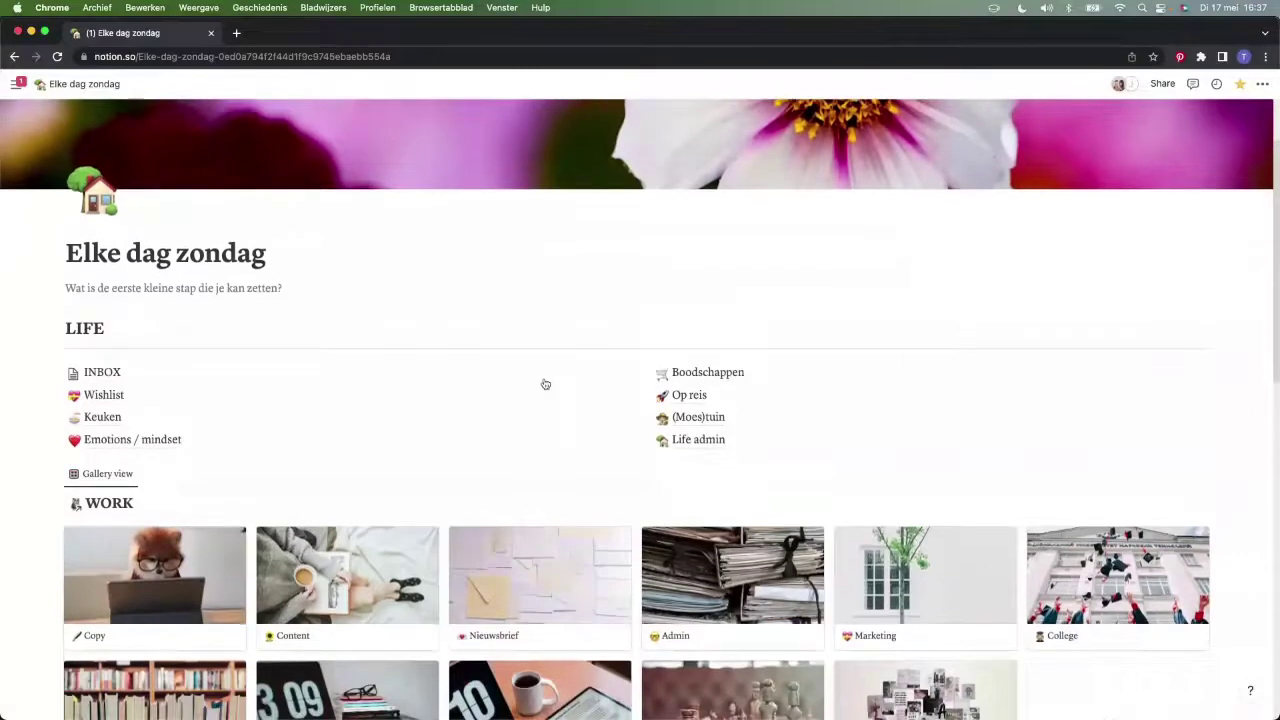
scroll(543, 380, down, 2)
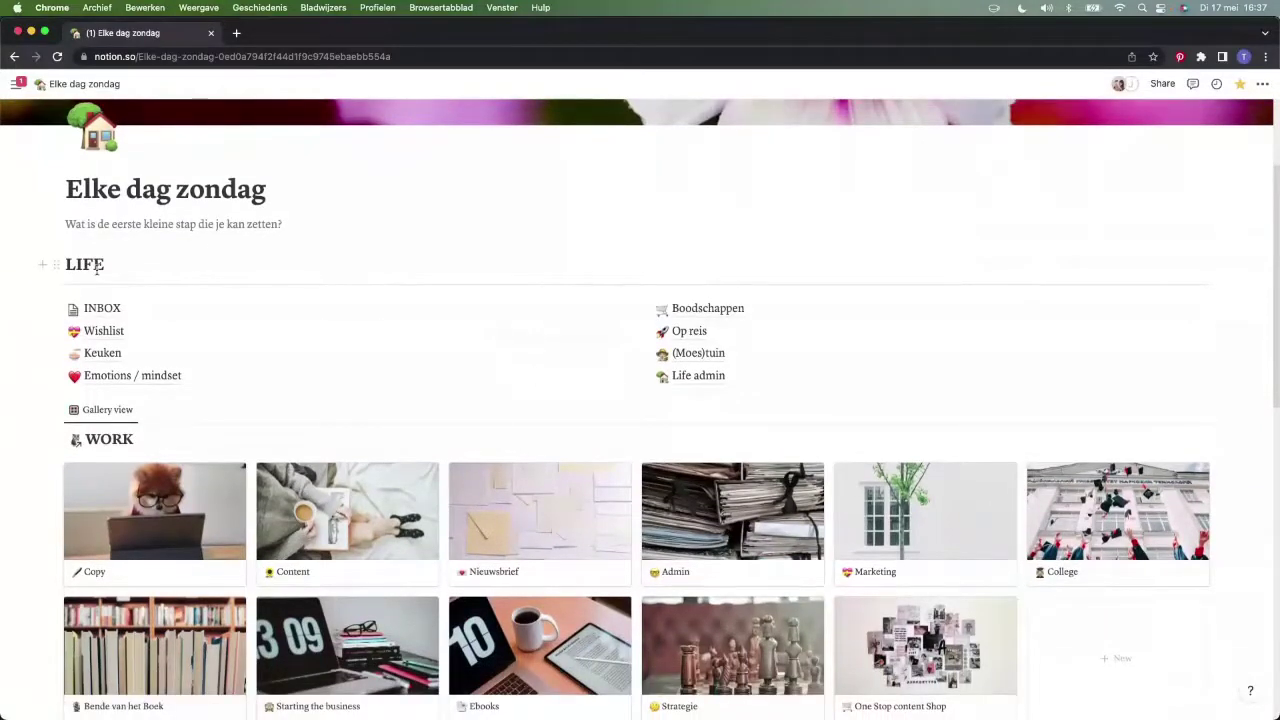
scroll(97, 268, down, 5)
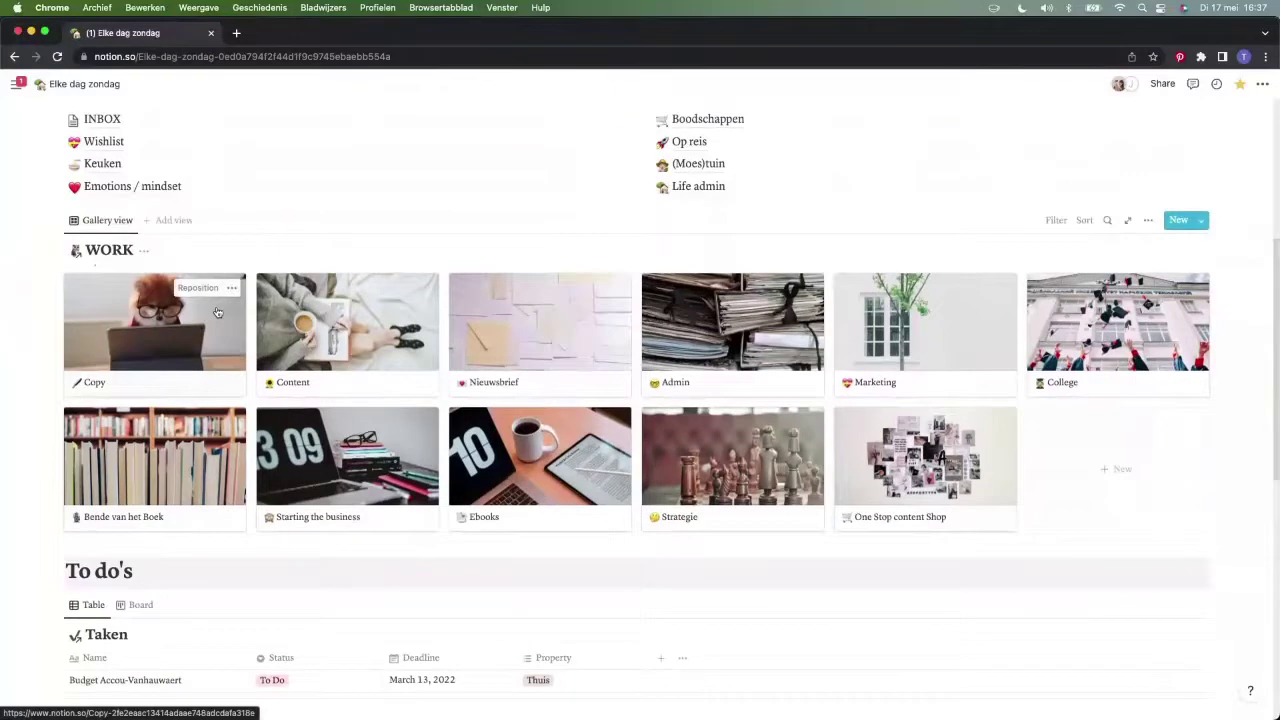
scroll(214, 300, up, 1)
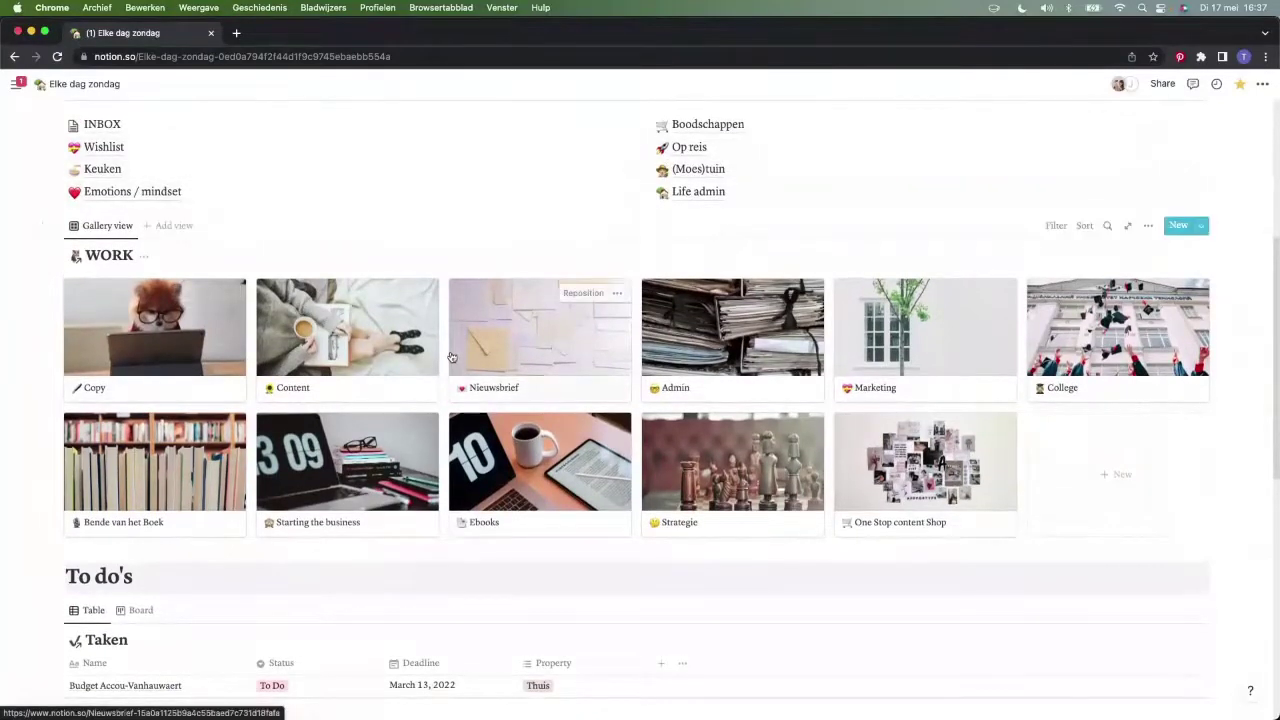
scroll(452, 357, down, 1)
scroll(452, 357, down, 2)
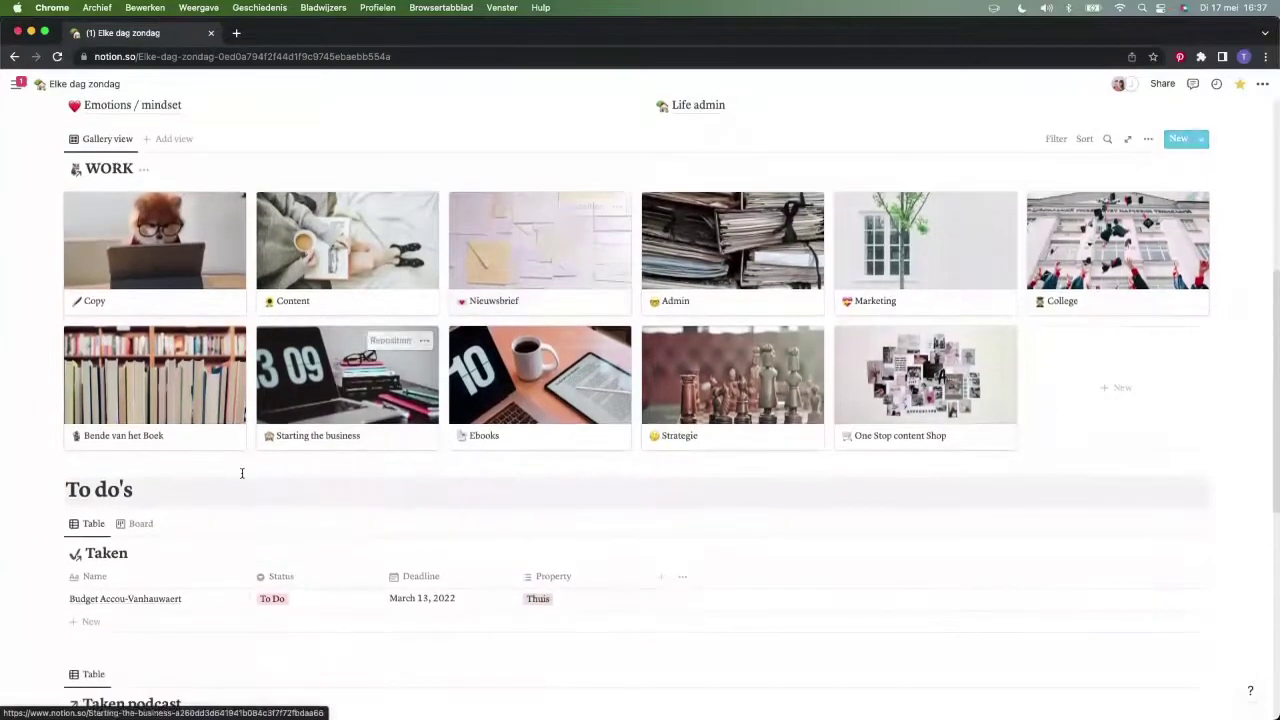
scroll(238, 471, down, 3)
scroll(237, 474, down, 3)
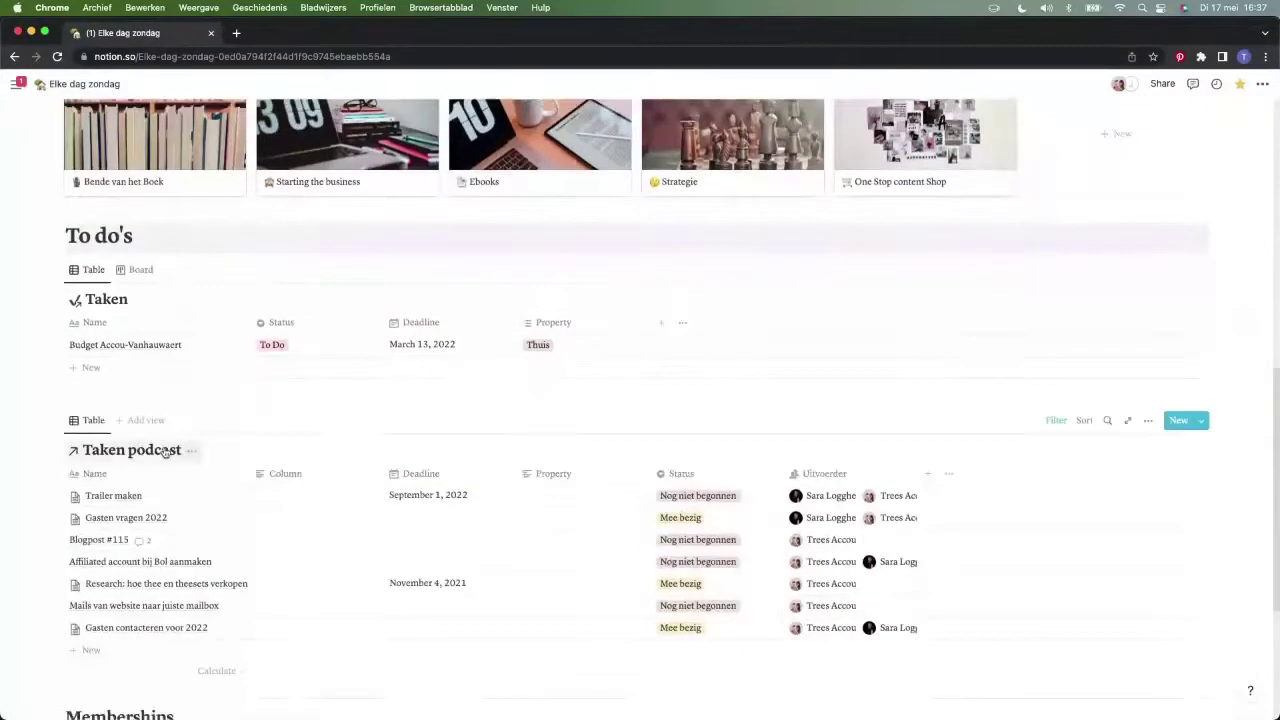
scroll(357, 449, down, 1)
scroll(357, 449, down, 4)
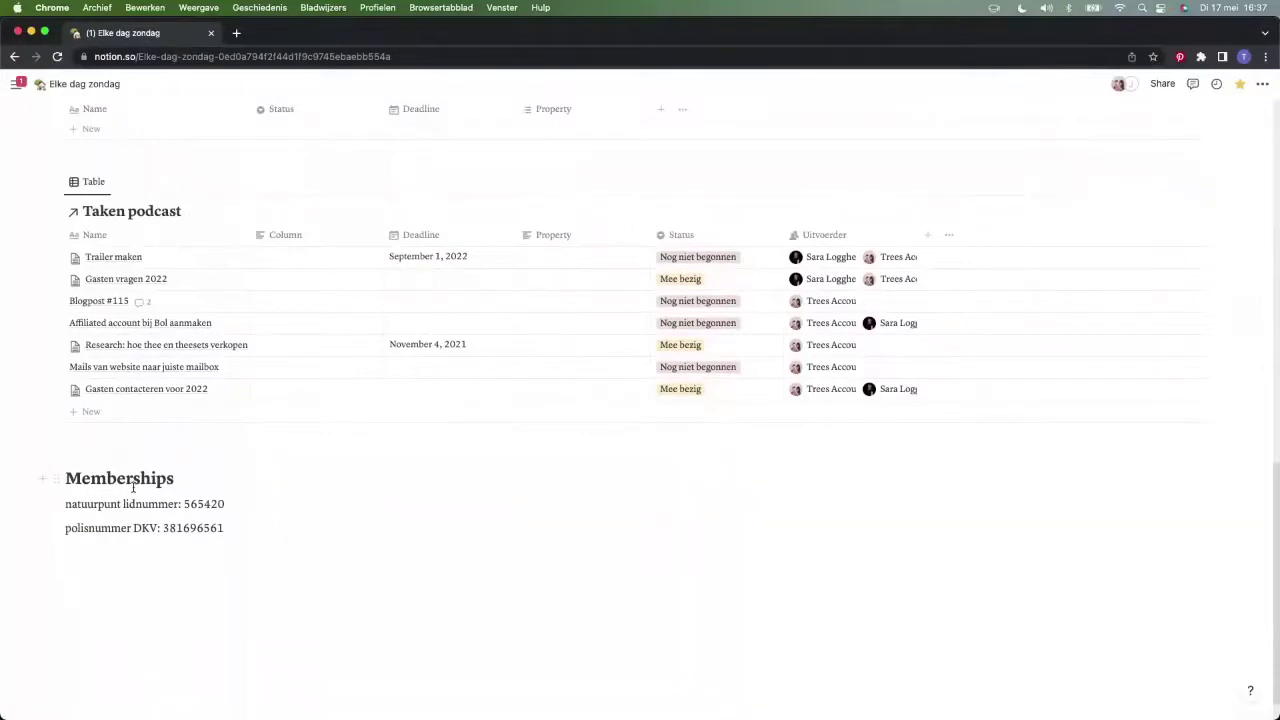
scroll(133, 487, up, 3)
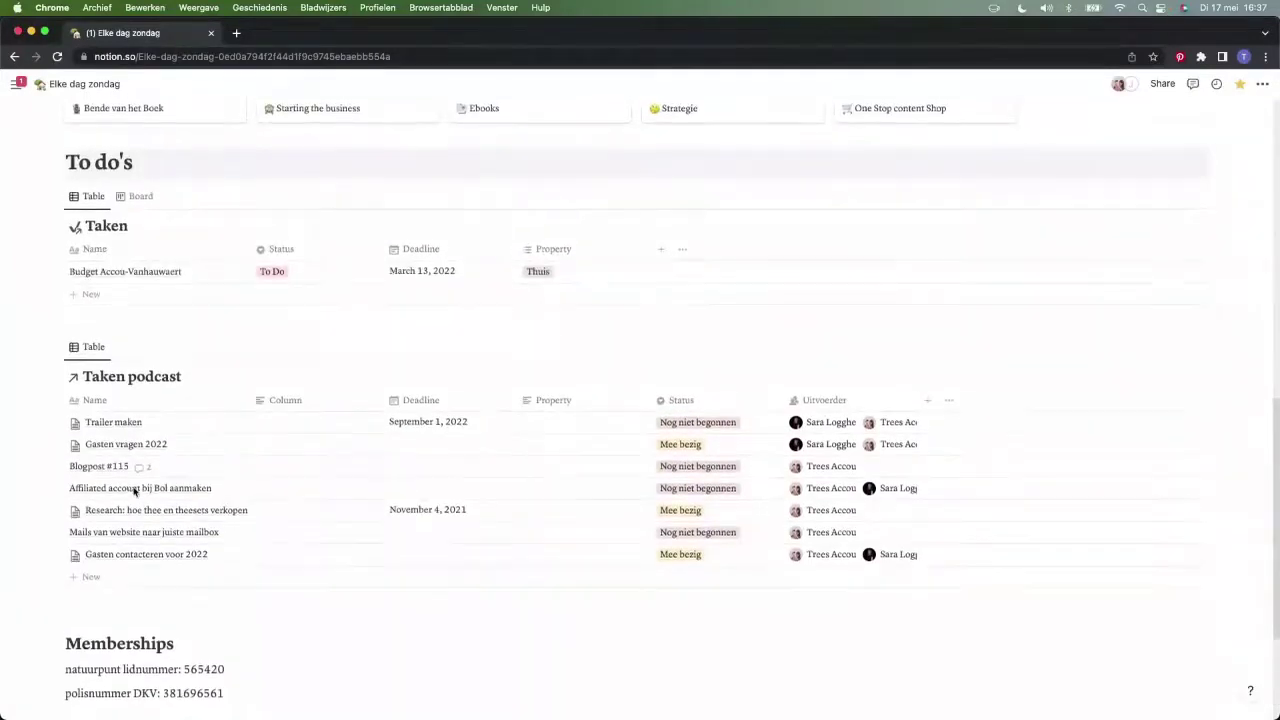
scroll(133, 489, up, 4)
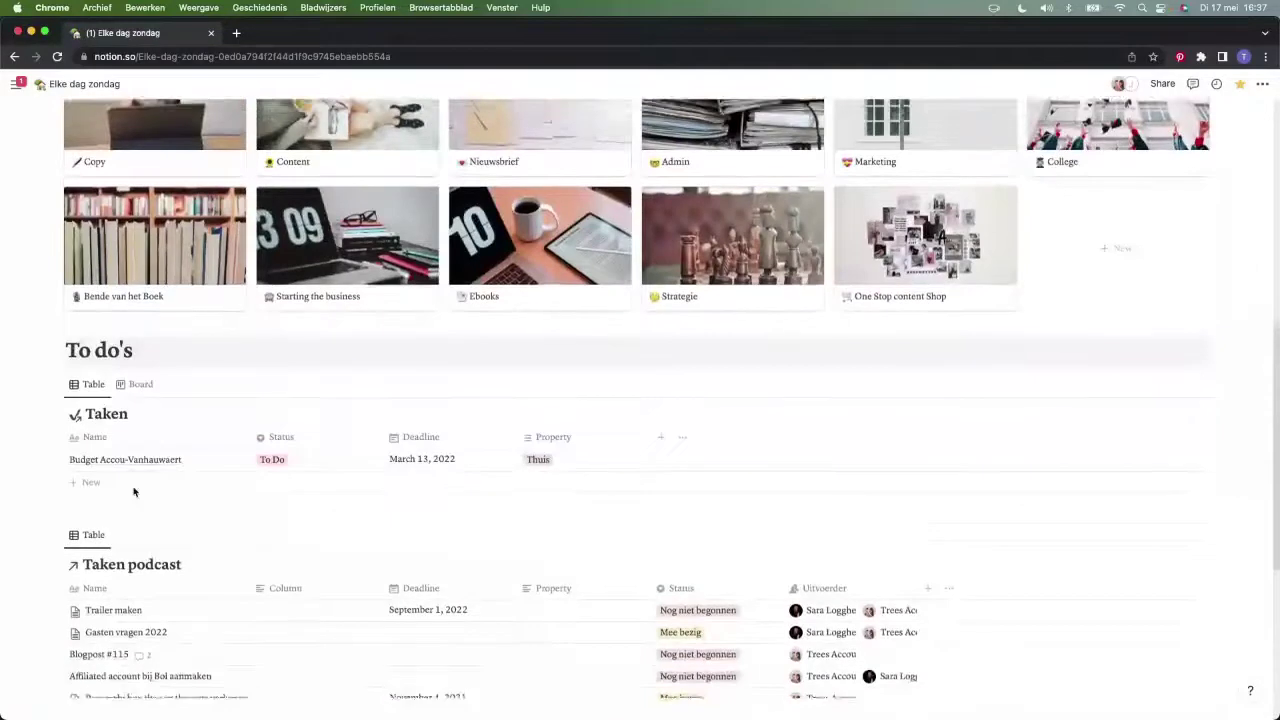
scroll(133, 491, up, 4)
scroll(133, 492, up, 1)
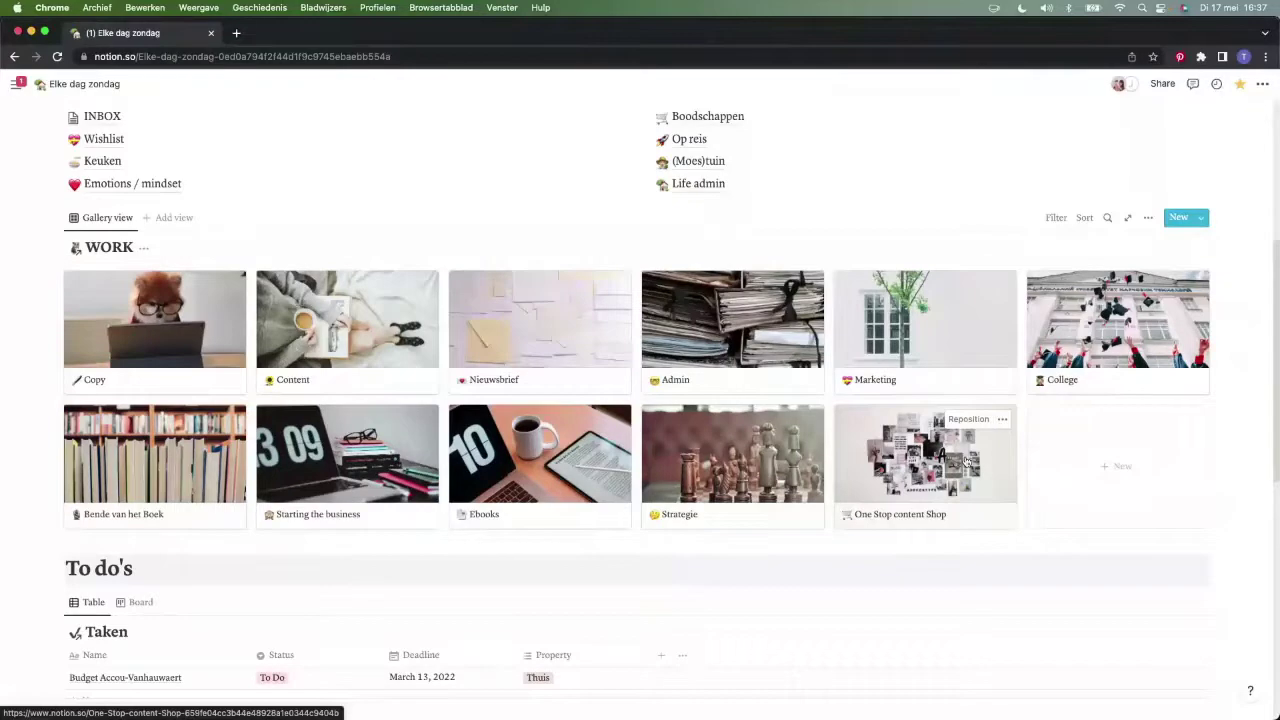
Open the Copy card from the WORK gallery as a full page and view the status columns of its Taken board
click(197, 323)
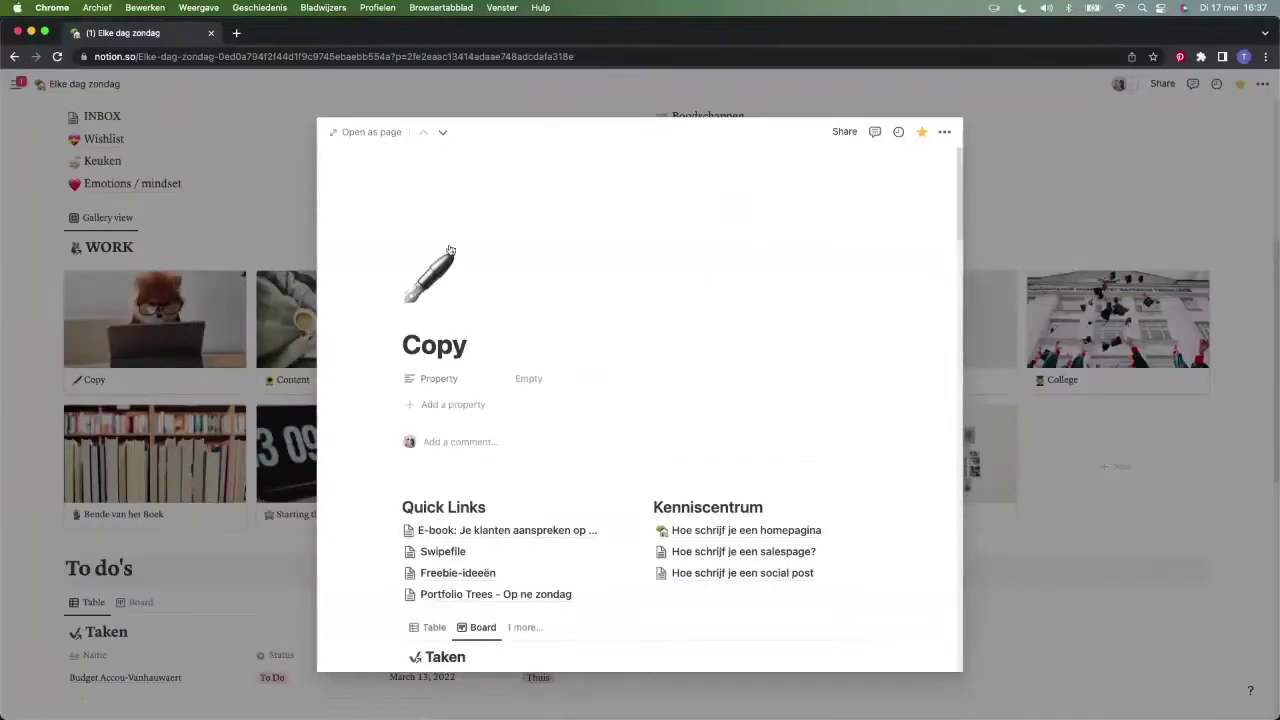
click(376, 133)
scroll(654, 376, down, 3)
scroll(654, 376, down, 1)
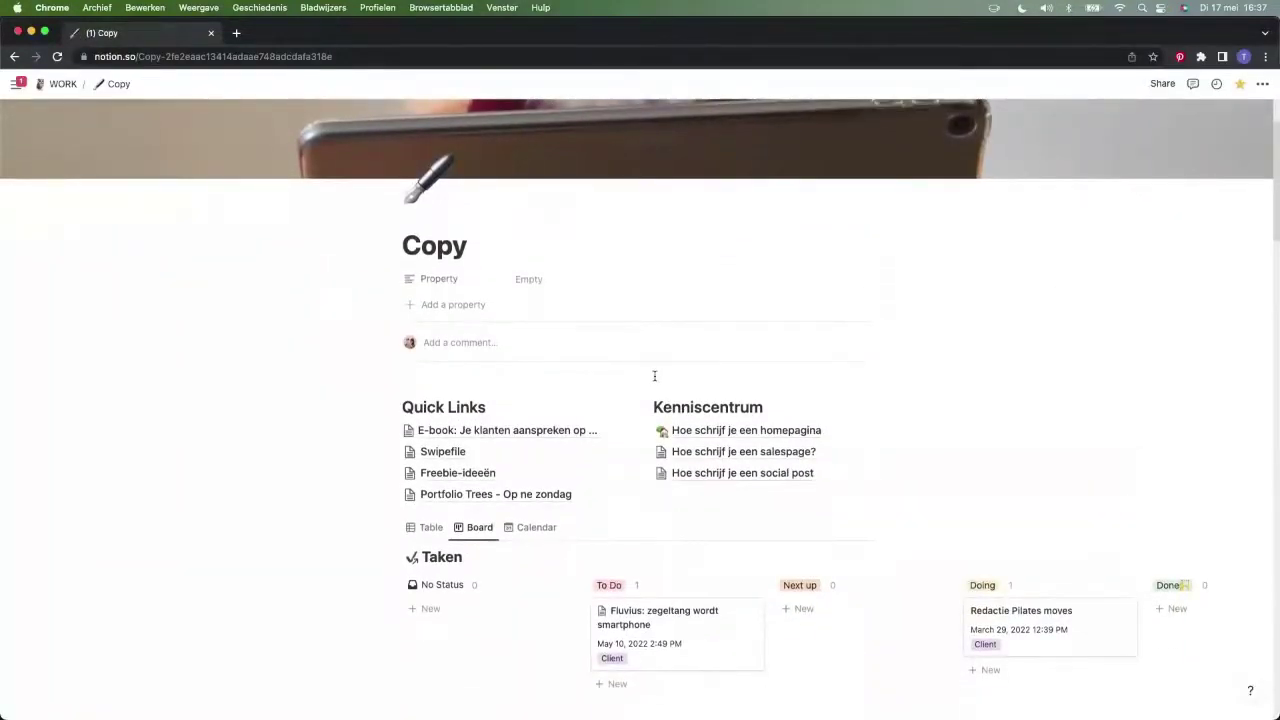
scroll(896, 516, down, 1)
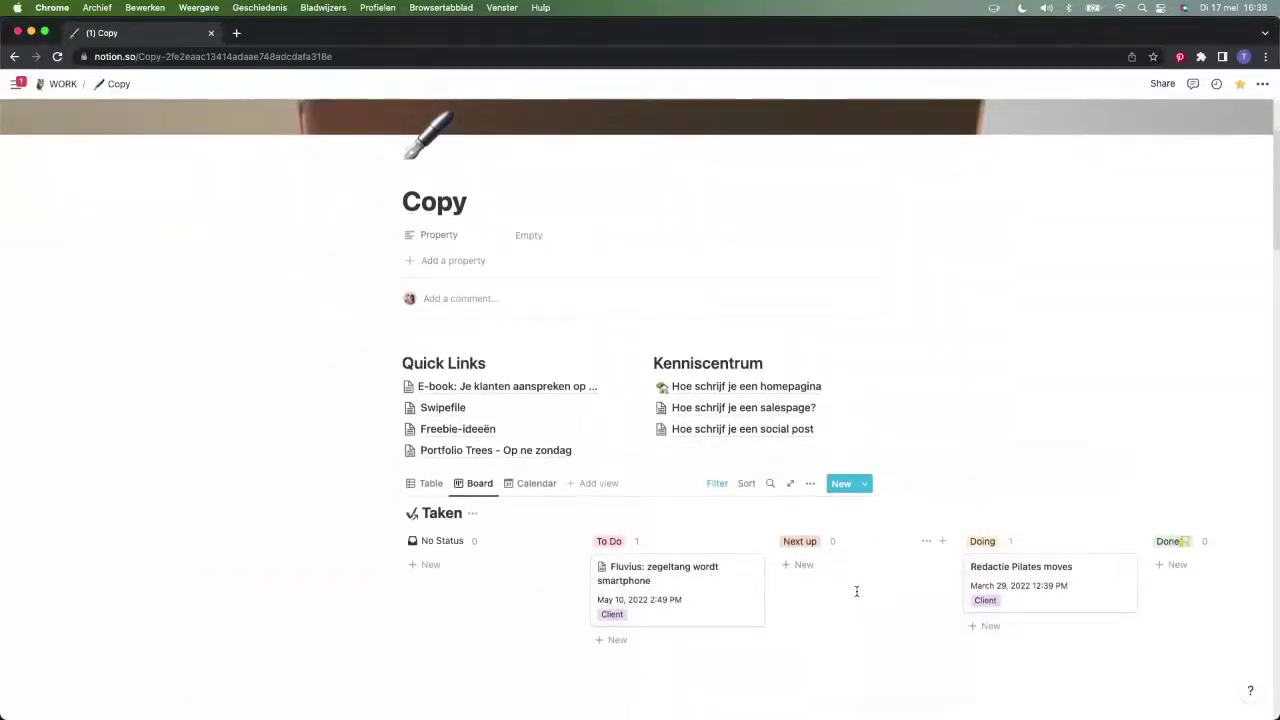
scroll(857, 591, right, 3)
scroll(862, 593, right, 2)
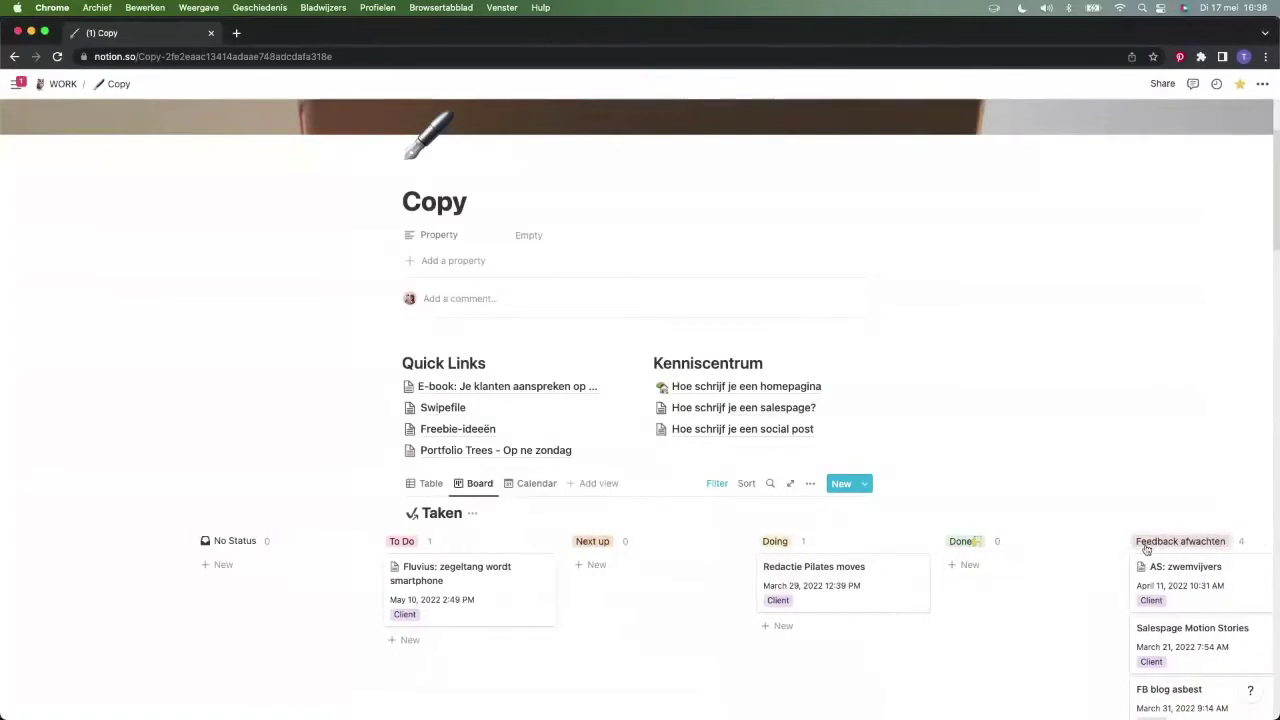
scroll(1126, 554, left, 1)
scroll(1126, 554, left, 5)
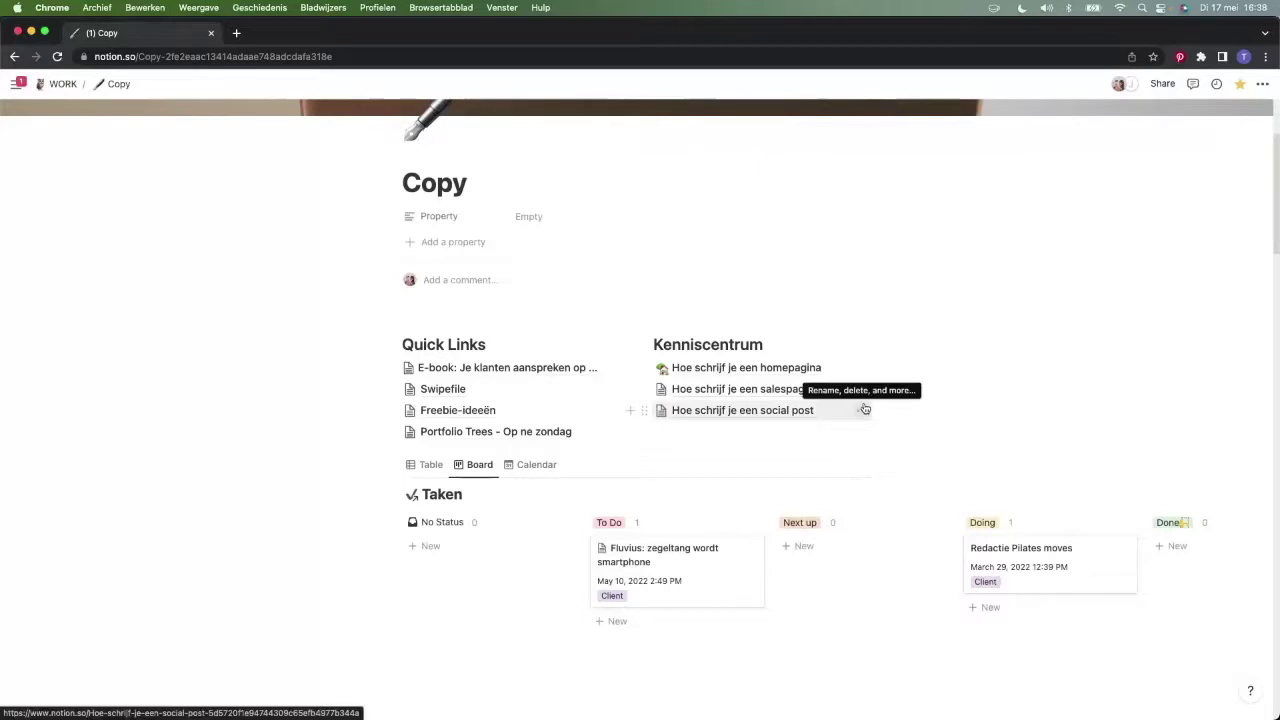
Examine the rest of the Copy page, including the Omzet link, Meeting notes copy table, Reviews and content steps
scroll(865, 409, down, 5)
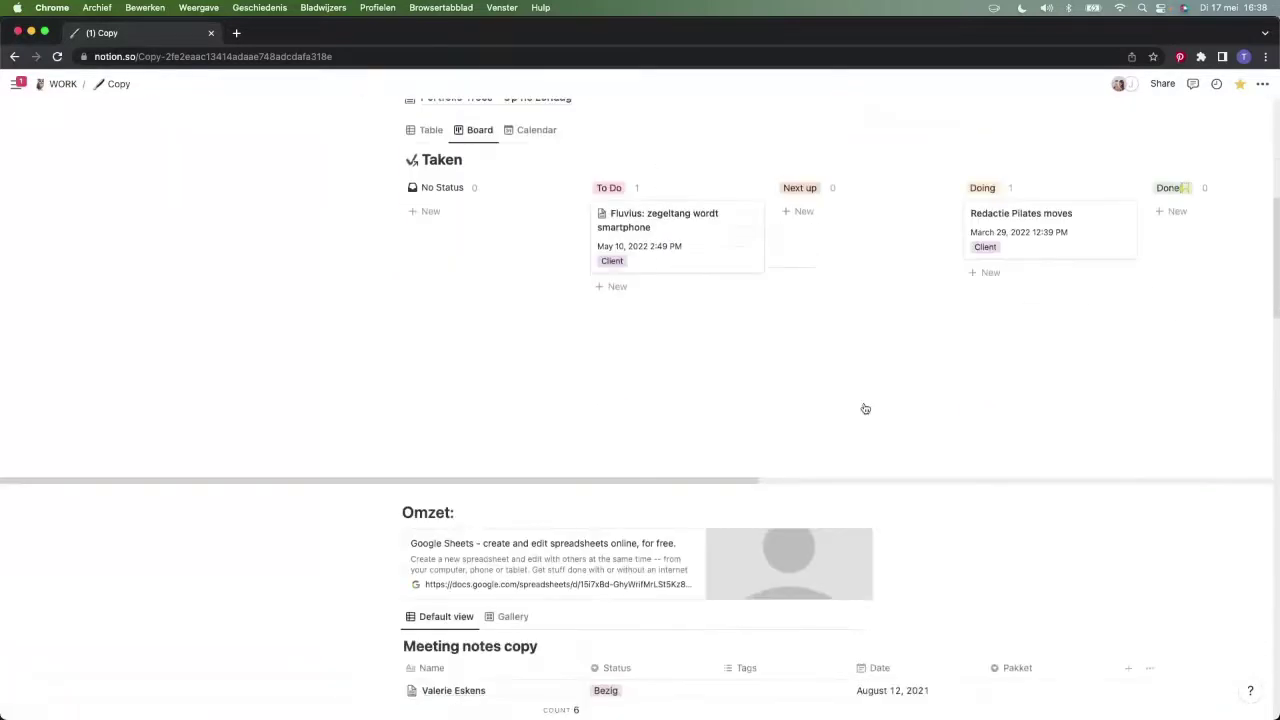
scroll(863, 403, down, 3)
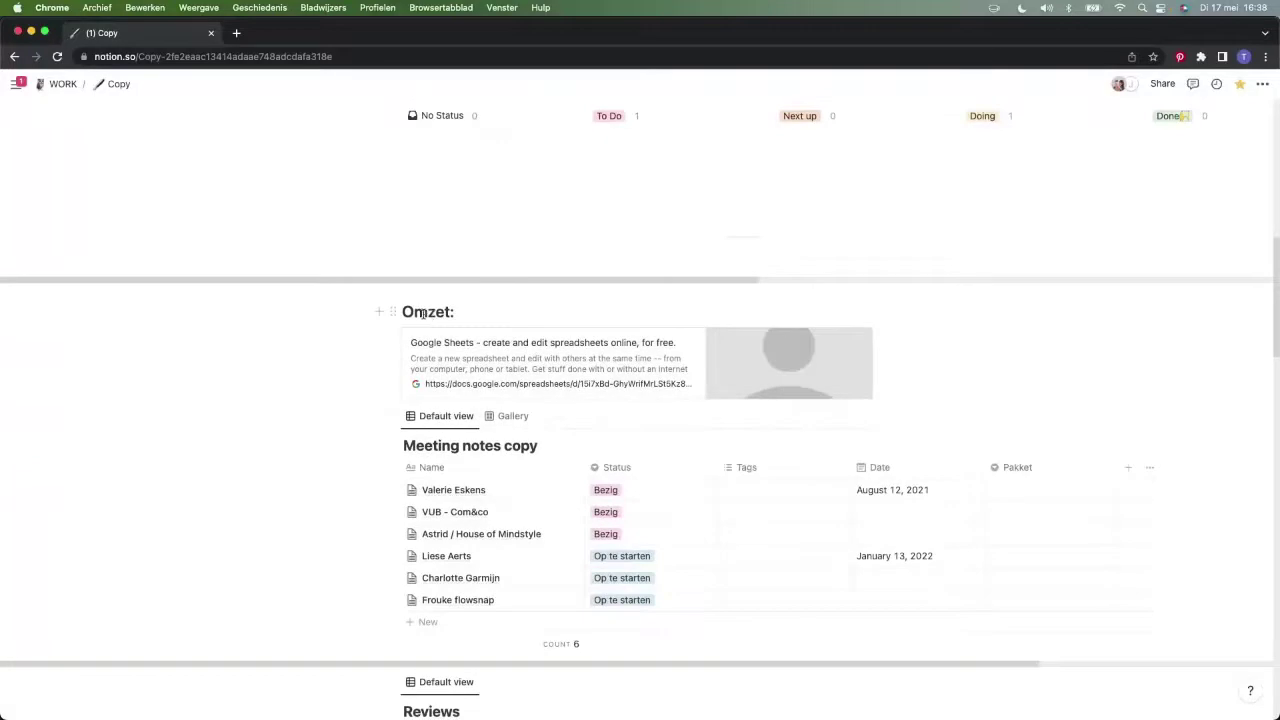
scroll(430, 317, down, 3)
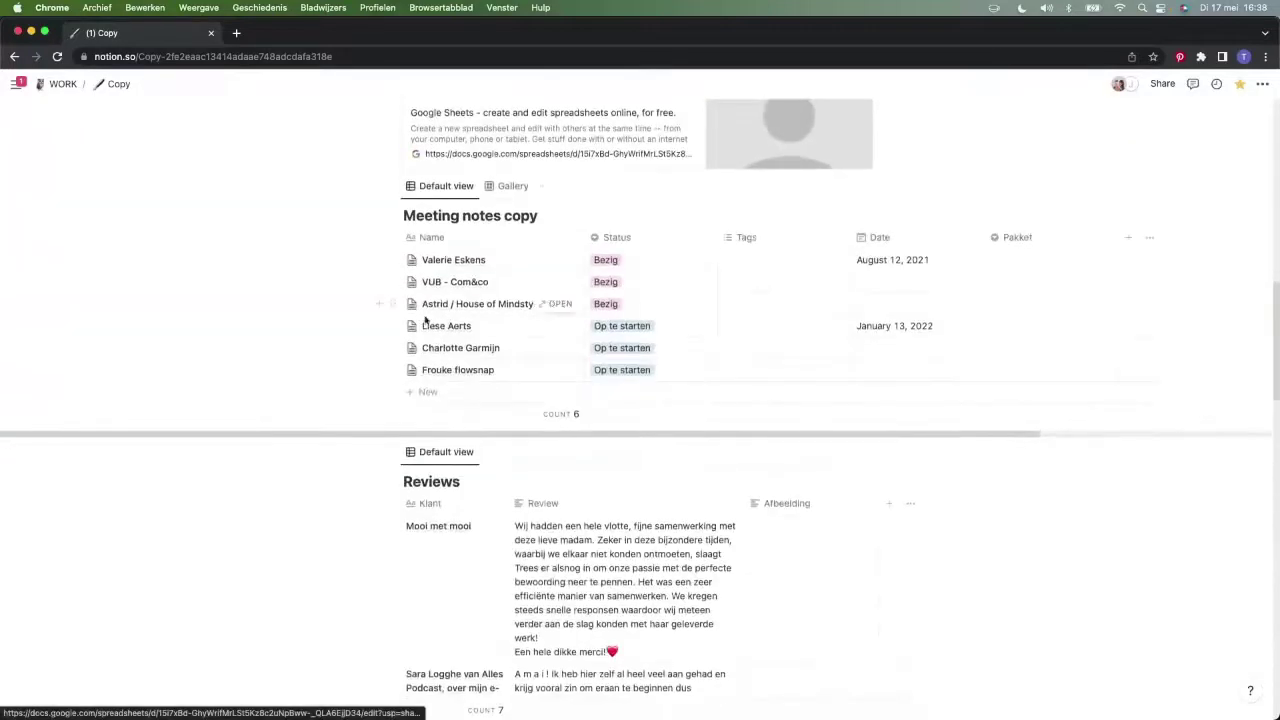
scroll(430, 320, down, 4)
scroll(451, 330, down, 10)
scroll(451, 333, down, 10)
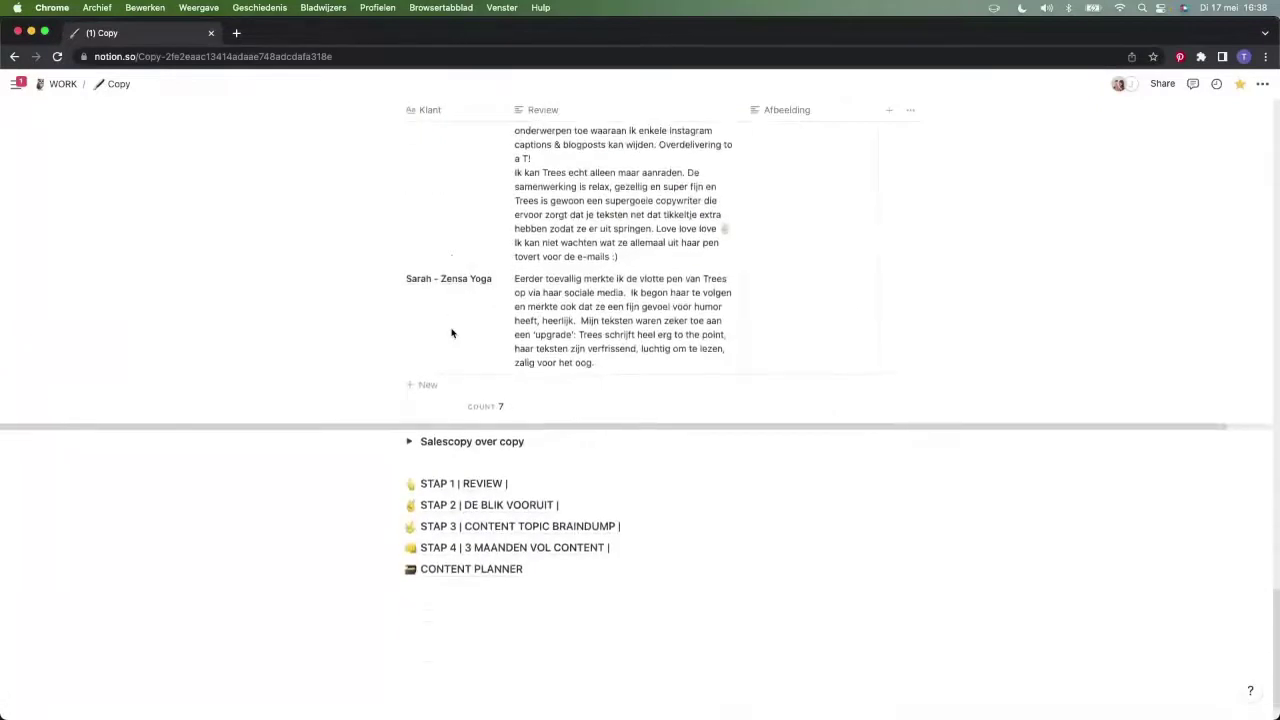
scroll(451, 333, up, 20)
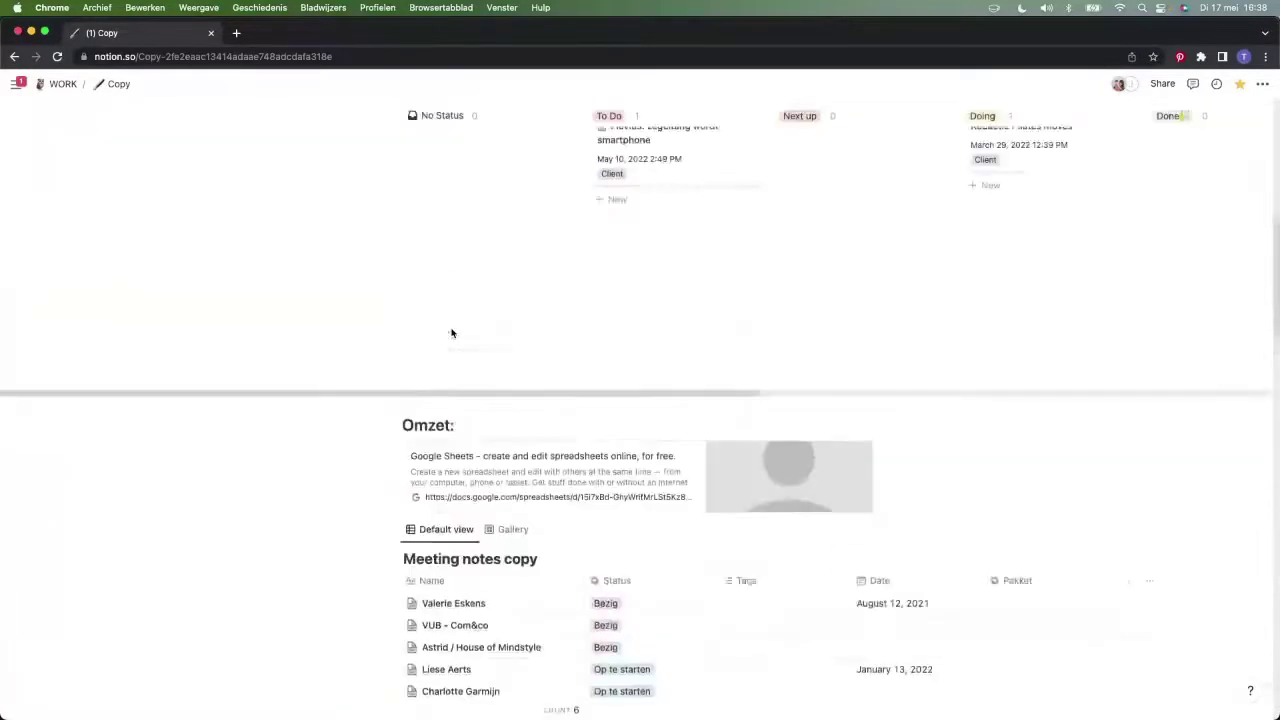
scroll(452, 334, up, 10)
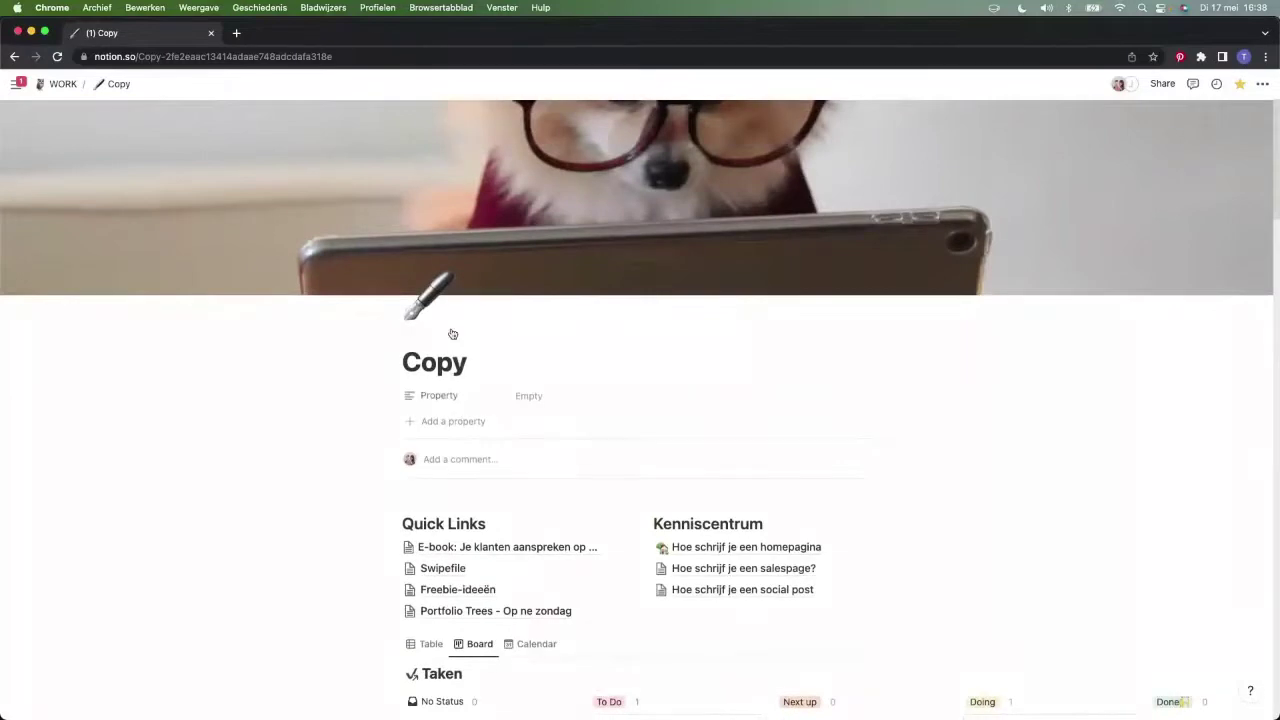
Go back to the WORK database and open the Content card as a full page to view its Projecten & ideeën lists
click(67, 87)
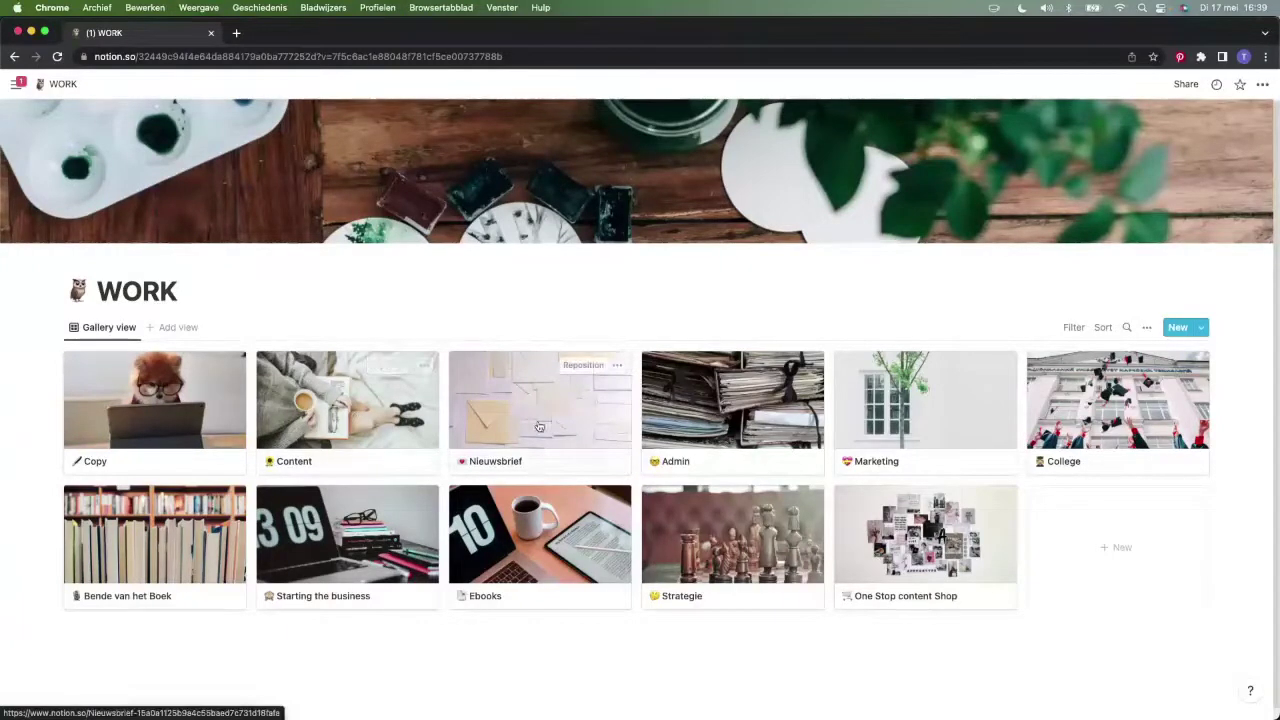
click(386, 423)
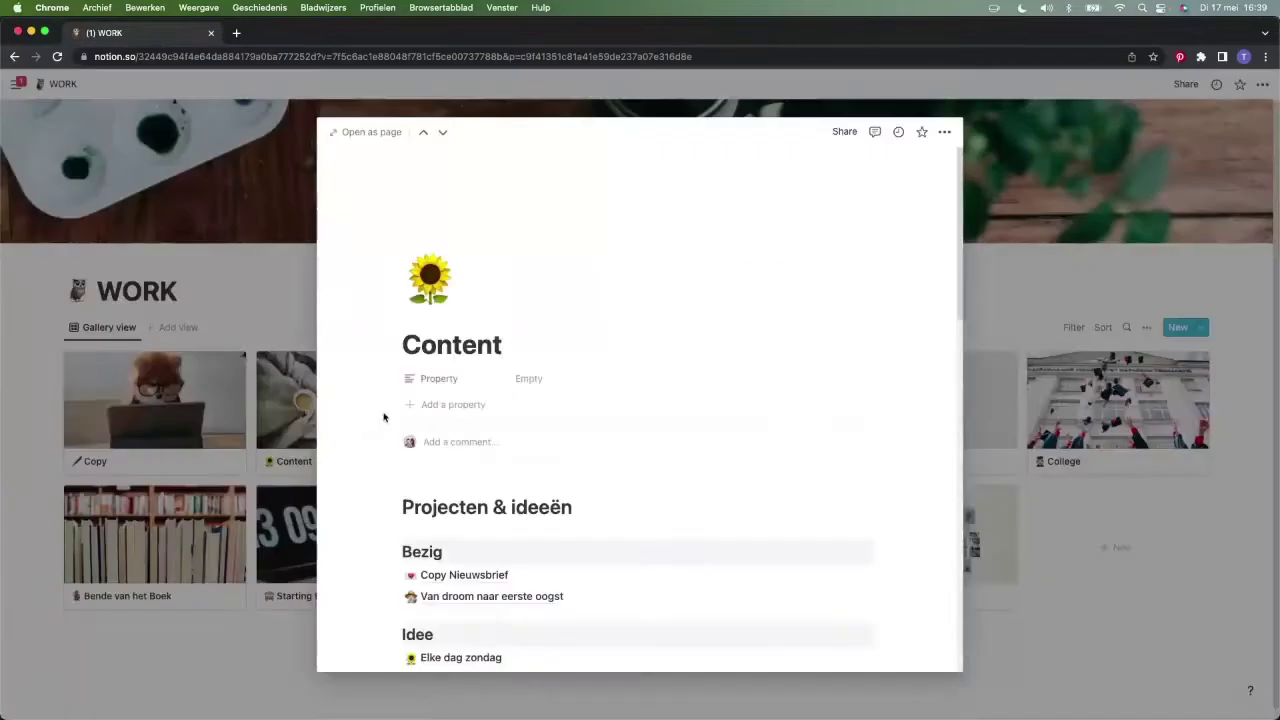
click(360, 132)
scroll(373, 341, down, 5)
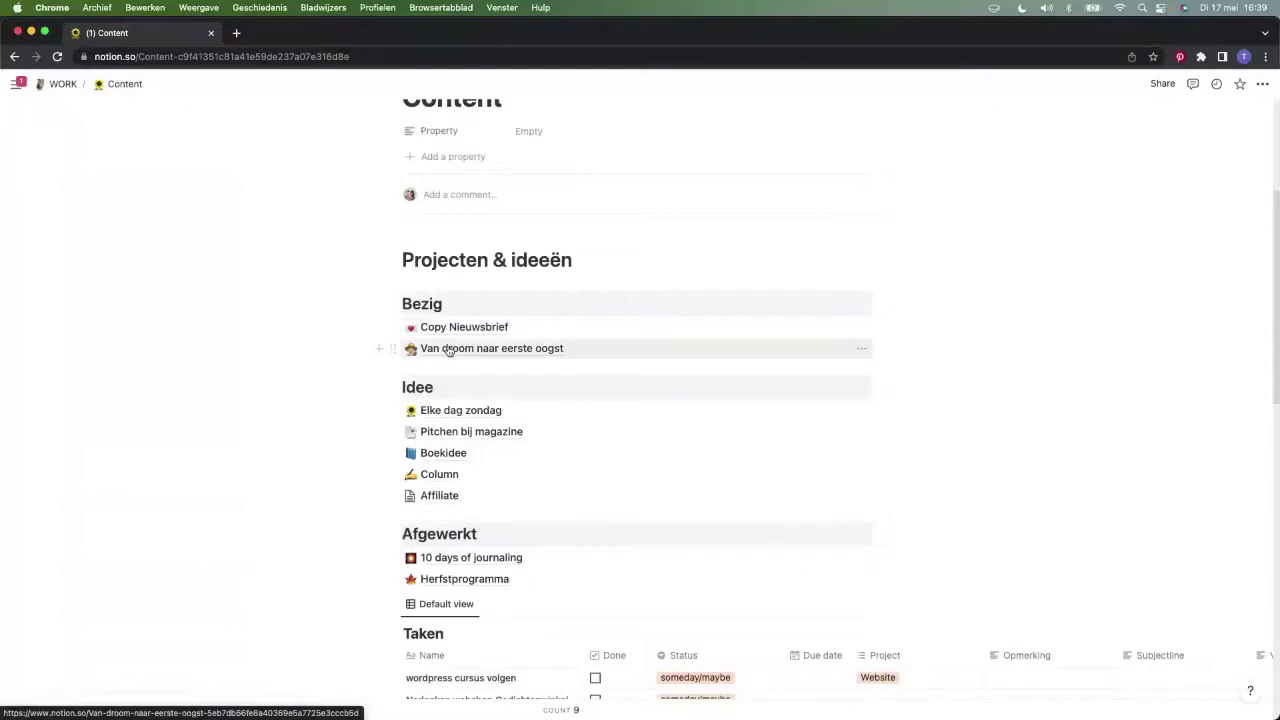
Open the Van droom naar eerste oogst project under Bezig and view its edition links and Taken table
click(594, 359)
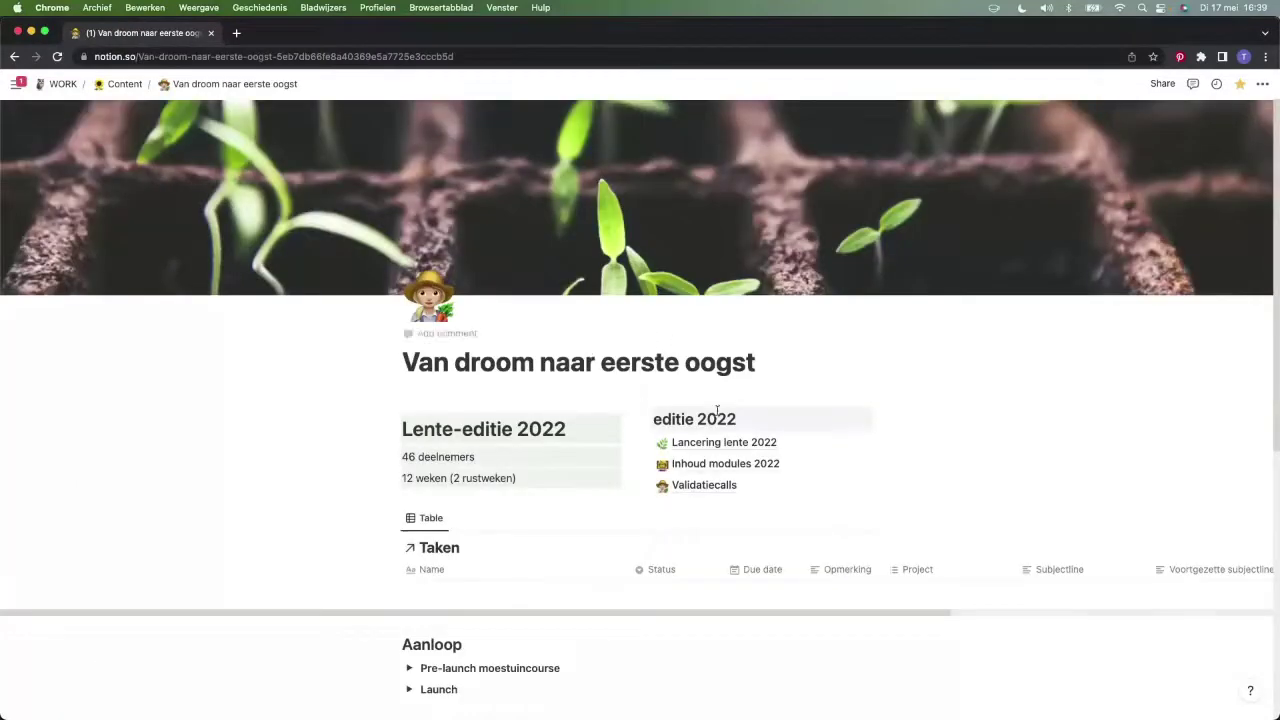
scroll(950, 433, down, 1)
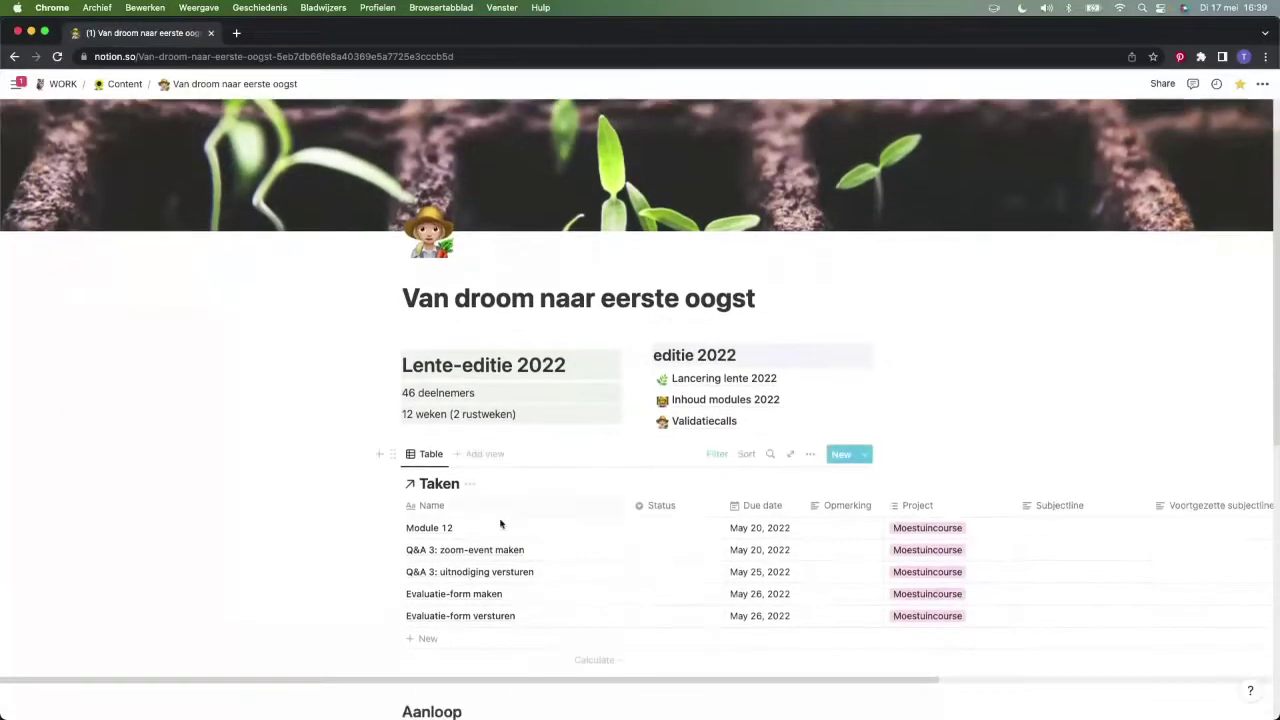
scroll(527, 543, down, 1)
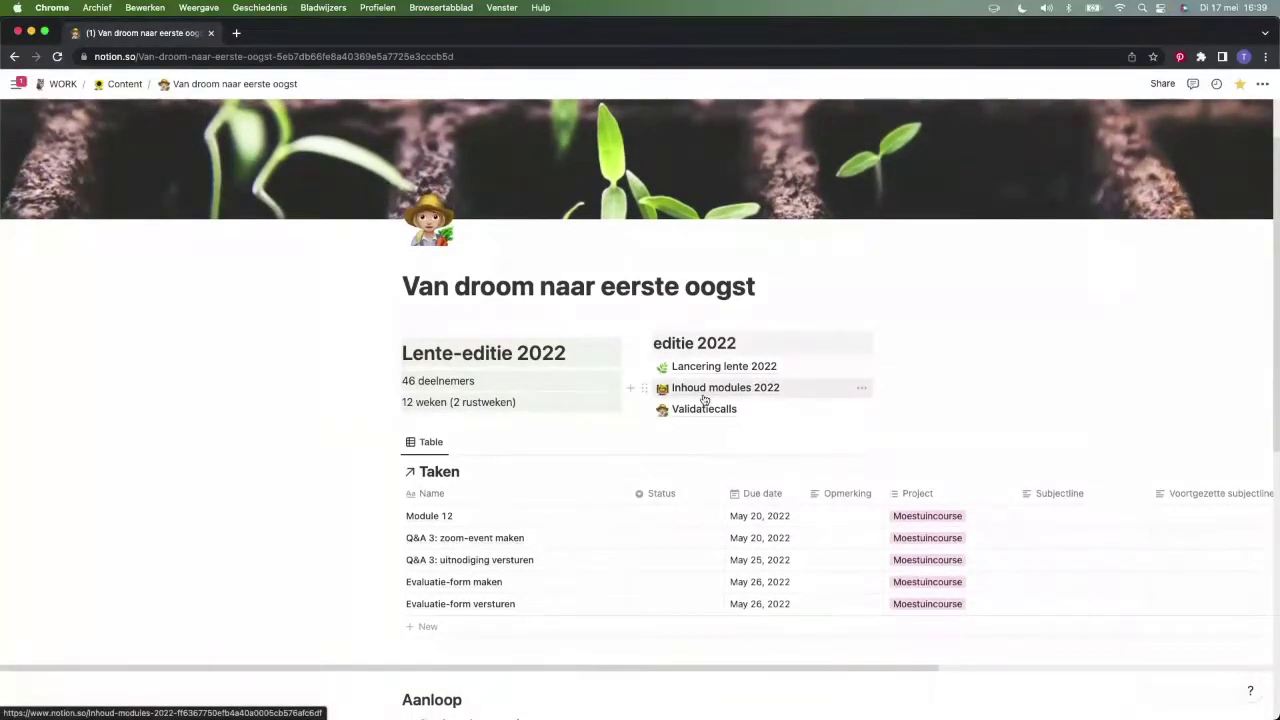
Open the Inhoud modules 2022 page and read the Knoflook (of ajuin) planten lesson from its course content table
click(704, 399)
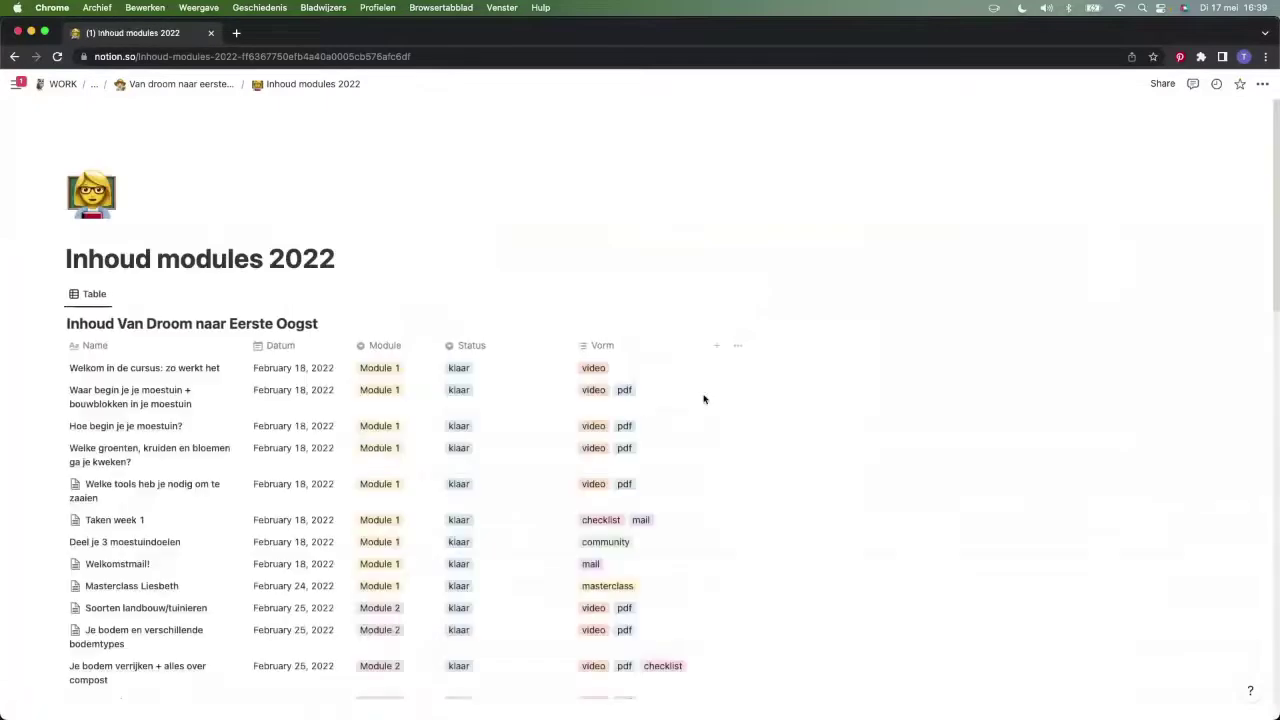
scroll(340, 405, down, 1)
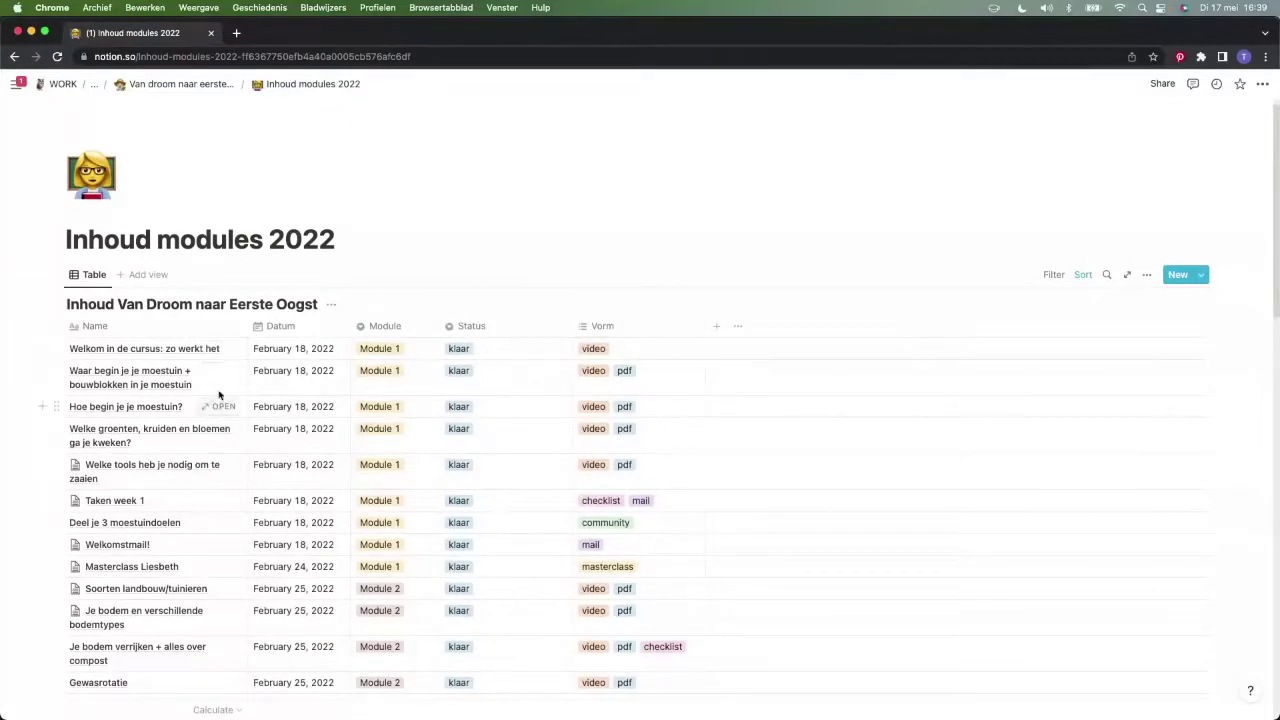
scroll(219, 393, down, 10)
scroll(219, 393, down, 8)
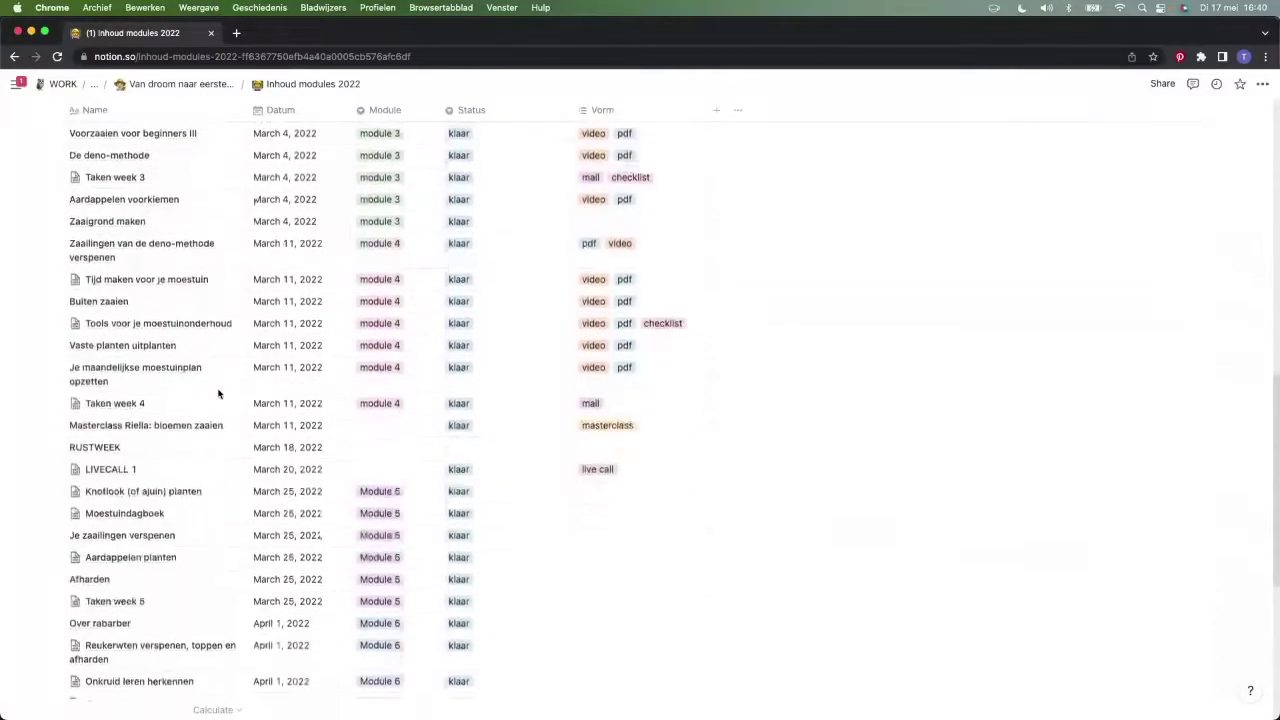
click(228, 491)
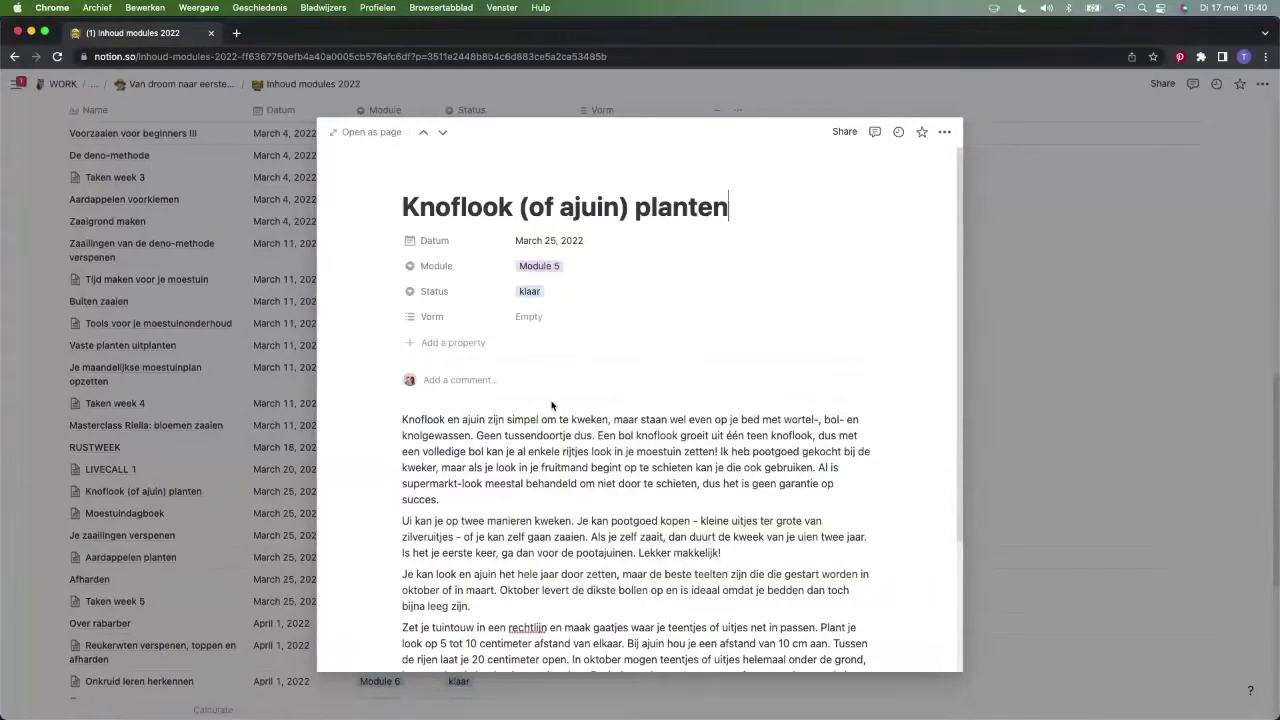
scroll(551, 405, down, 5)
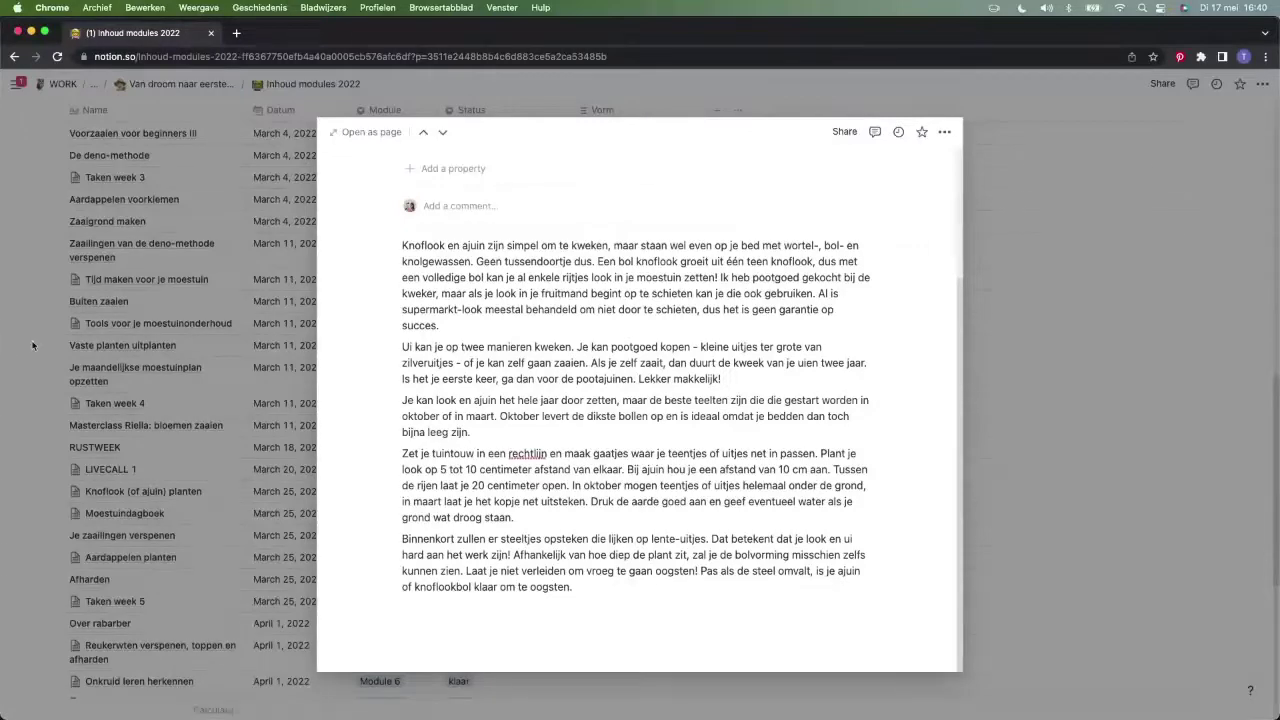
Close the lesson preview, load the remaining rows of the course content table and look through the modules up to Module 12
click(14, 347)
scroll(347, 410, down, 5)
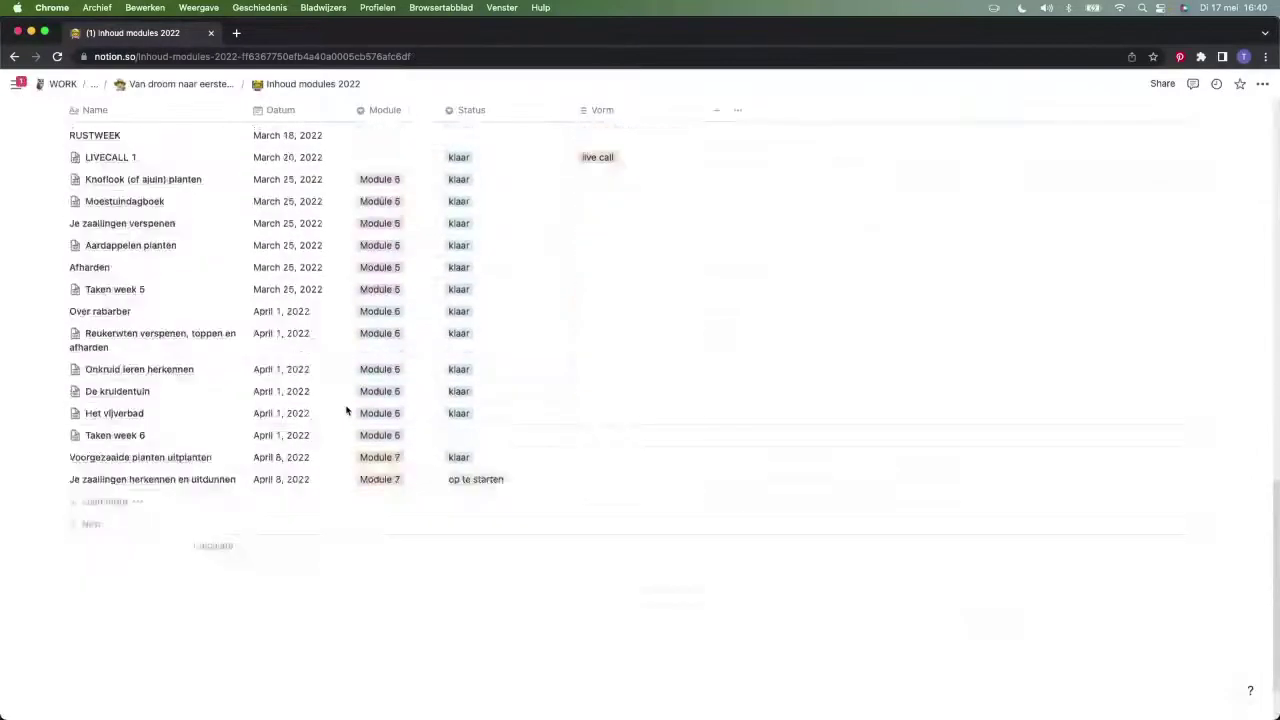
click(177, 498)
scroll(229, 411, down, 8)
scroll(226, 413, down, 6)
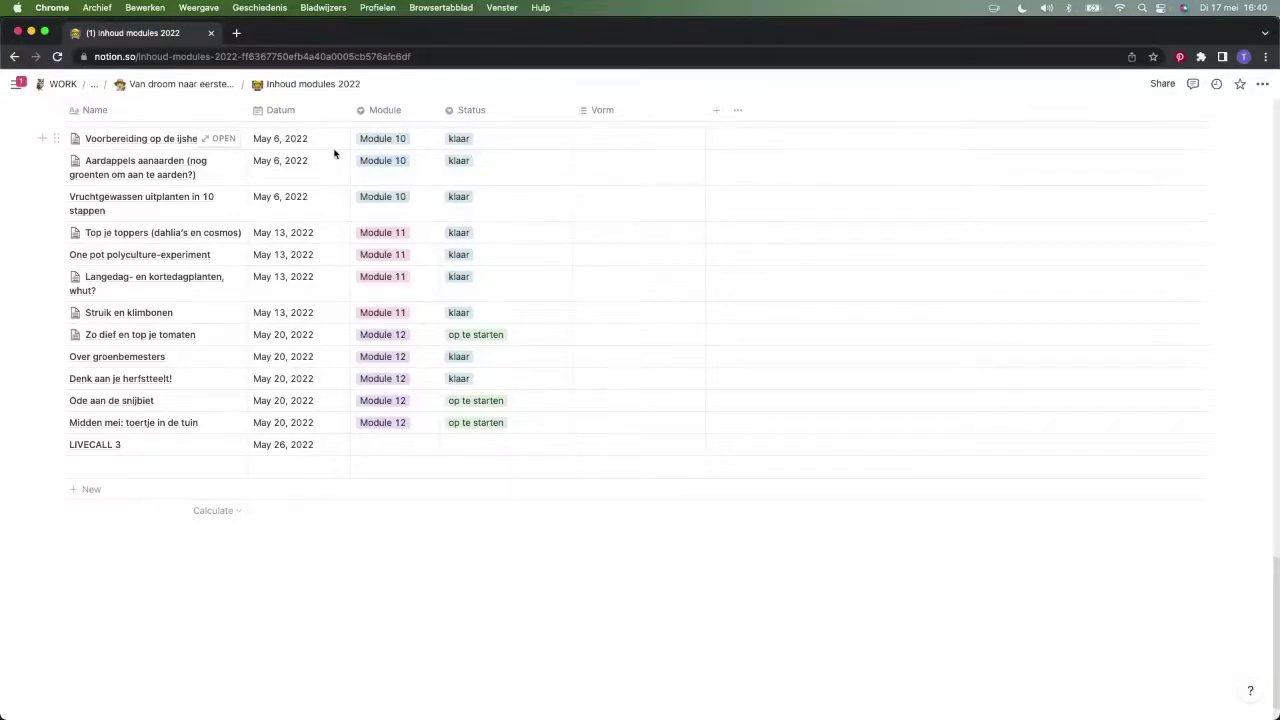
scroll(331, 277, up, 3)
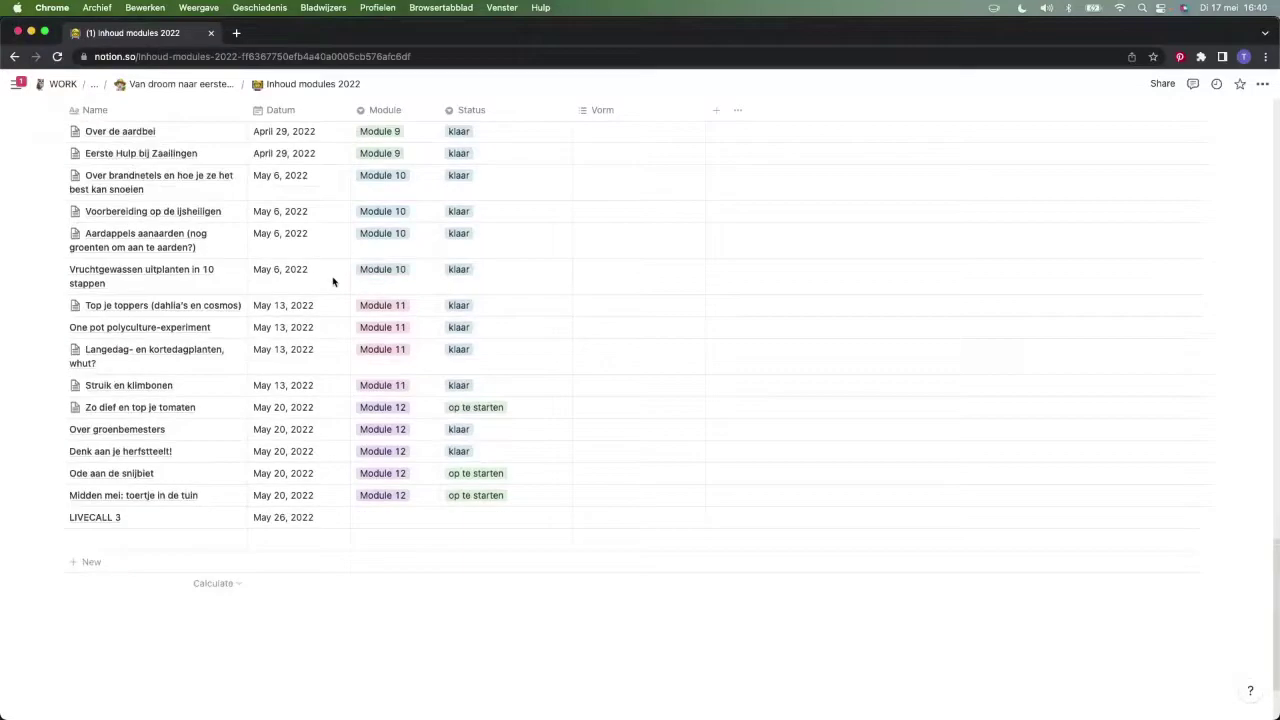
scroll(333, 282, up, 2)
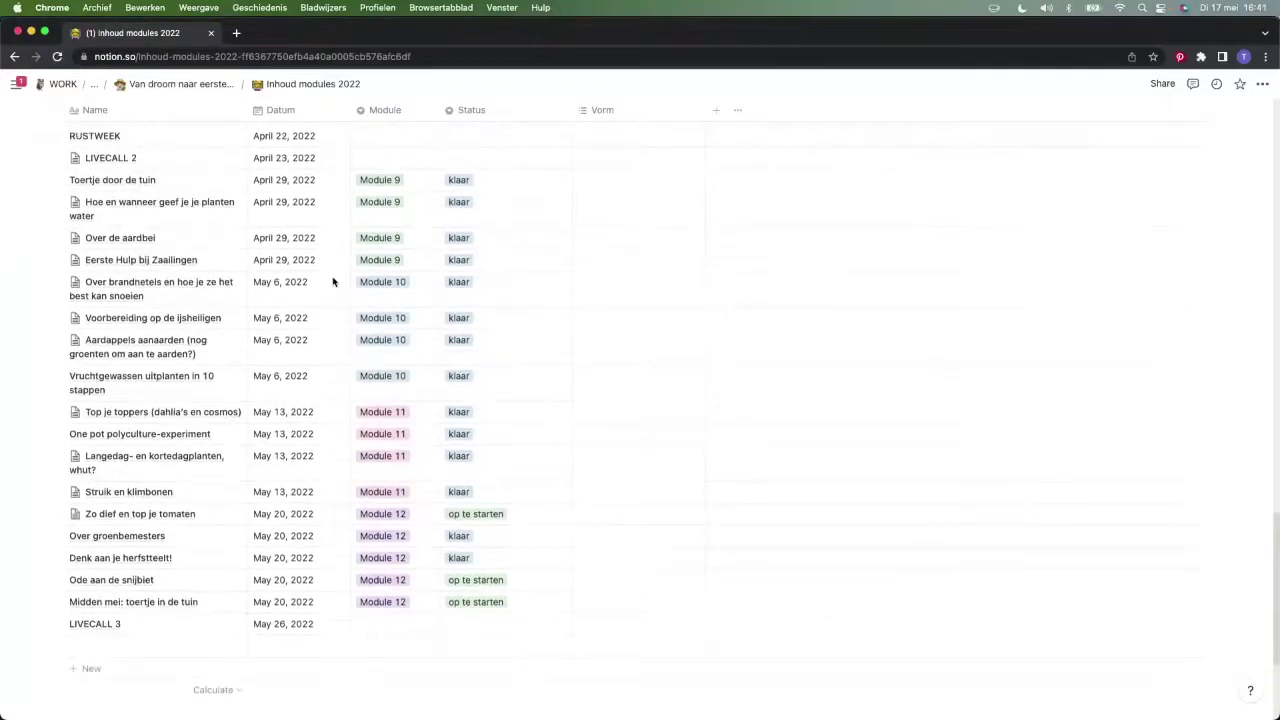
scroll(333, 282, up, 15)
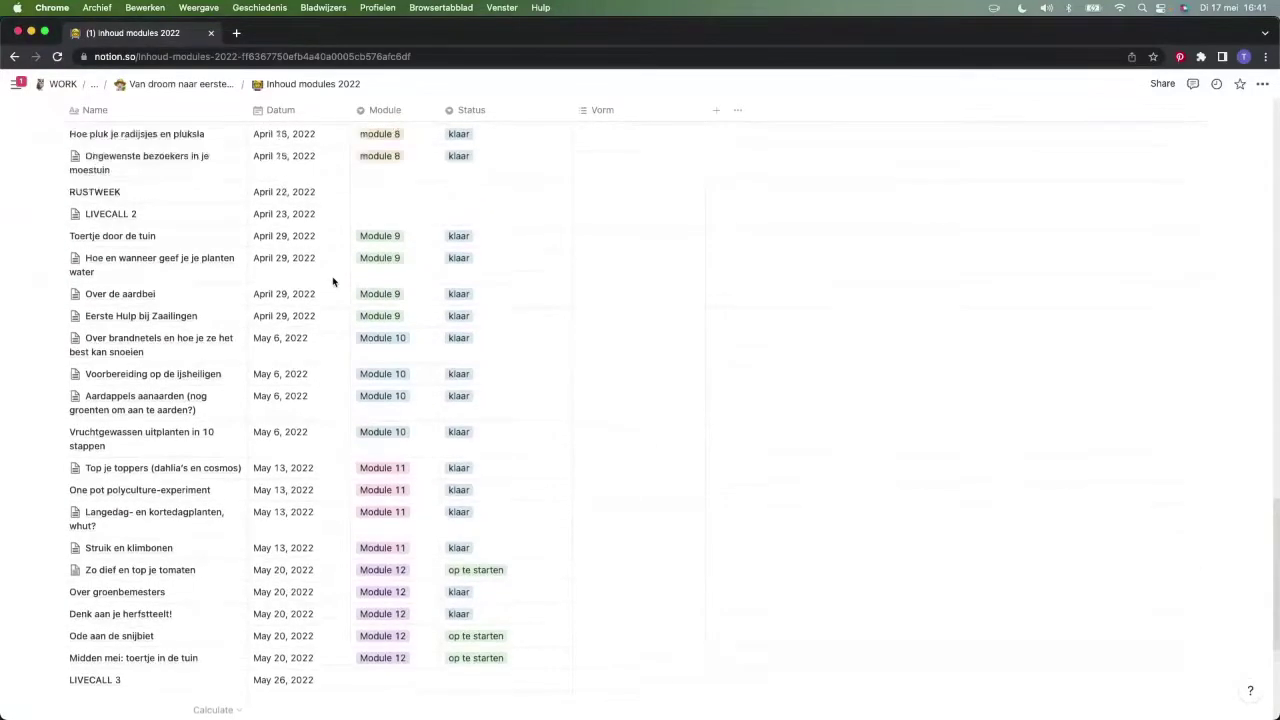
scroll(333, 282, up, 15)
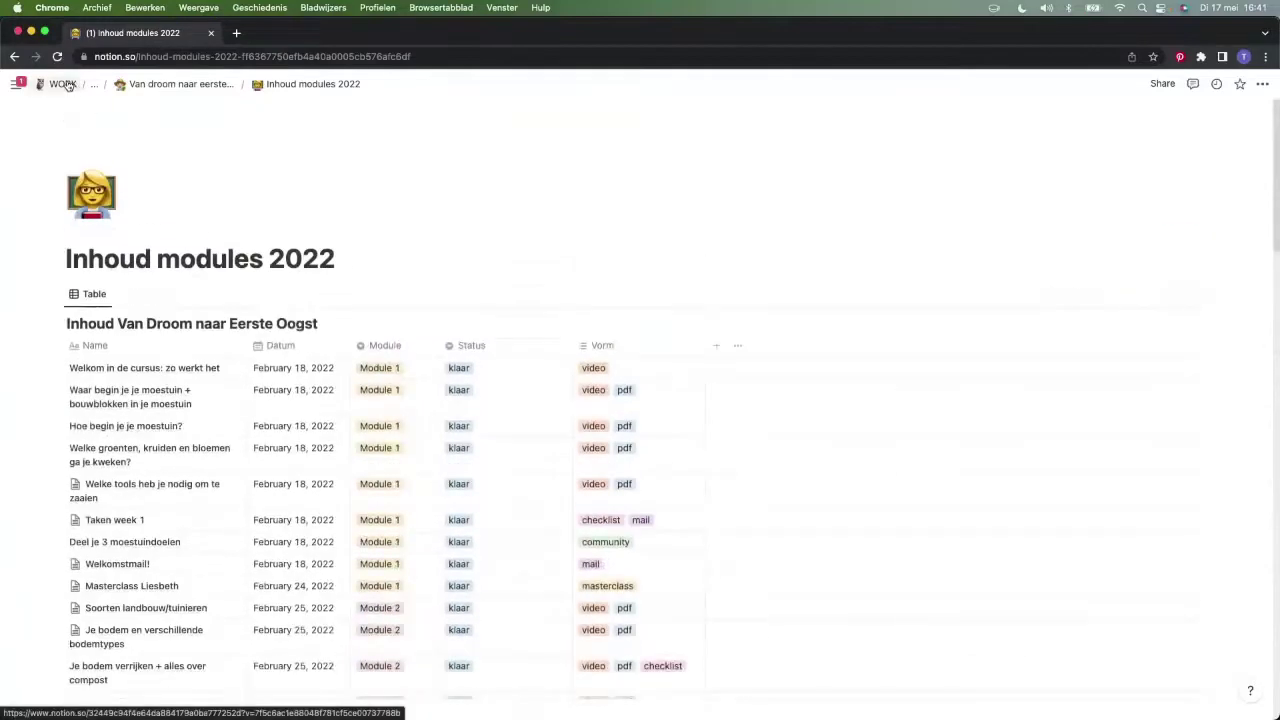
Go back to the WORK database and open the Nieuwsbrief card as a full page to view its link and Taken table
click(66, 85)
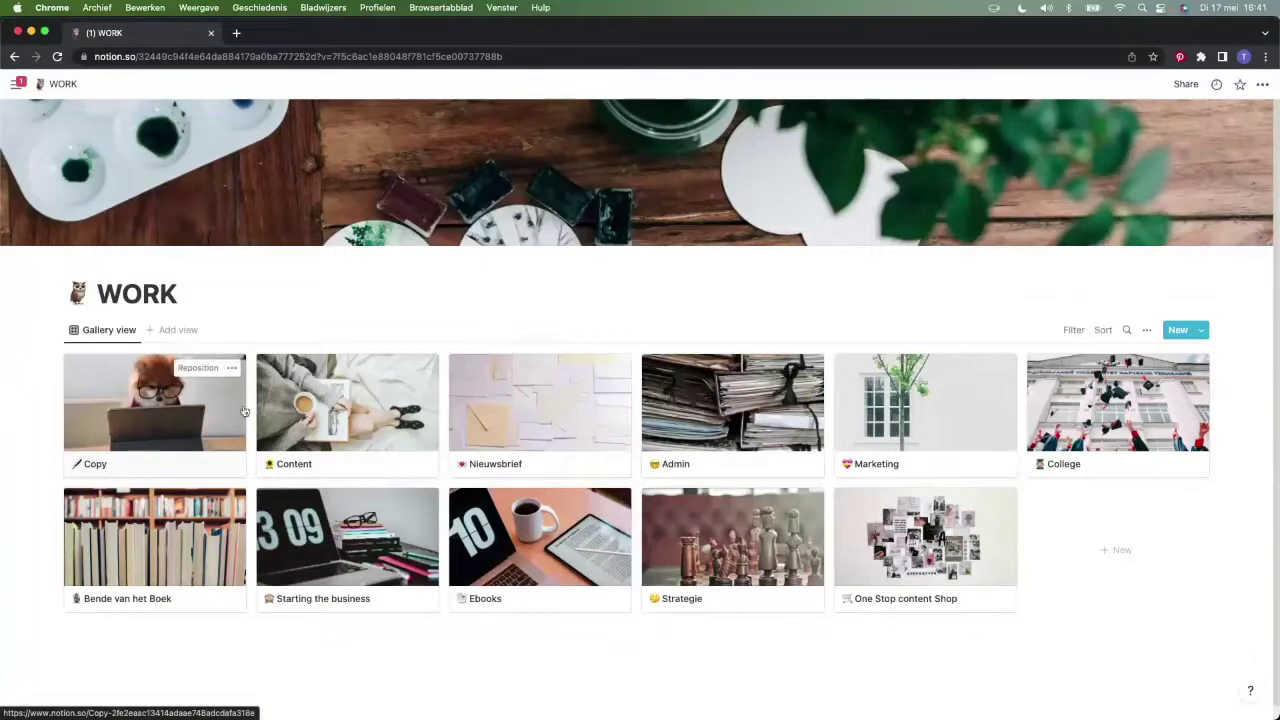
click(478, 404)
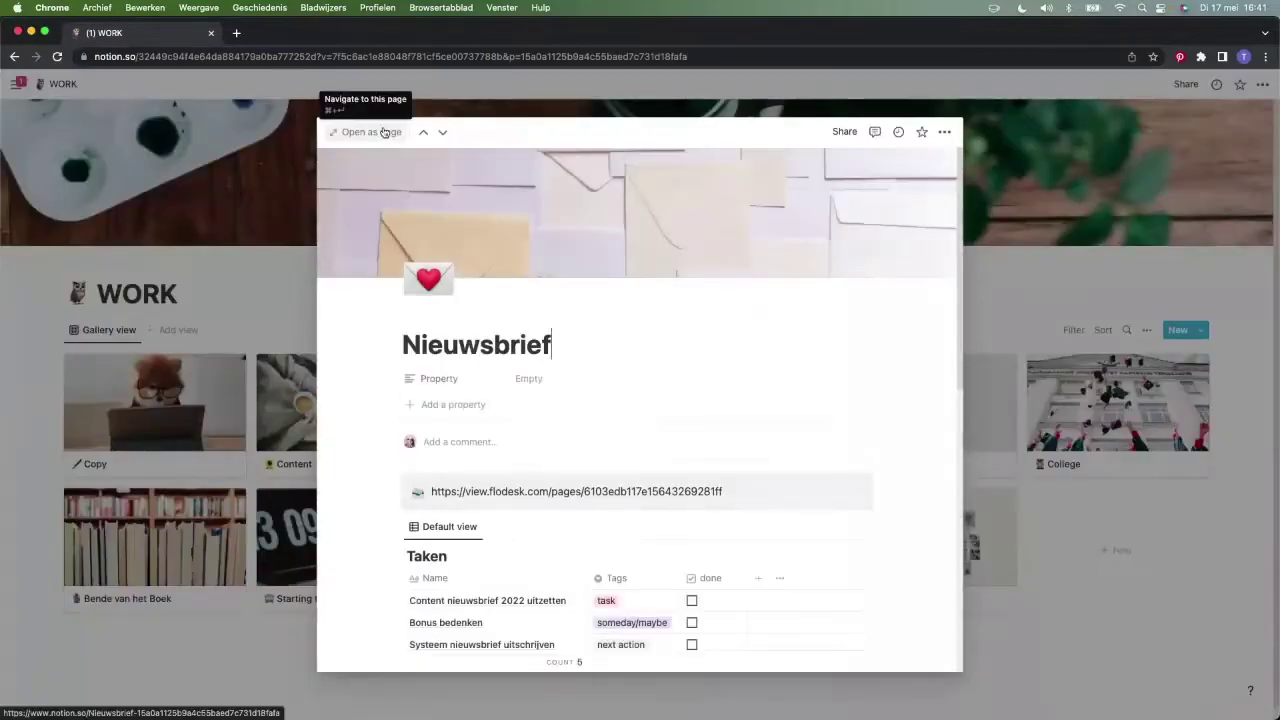
click(384, 132)
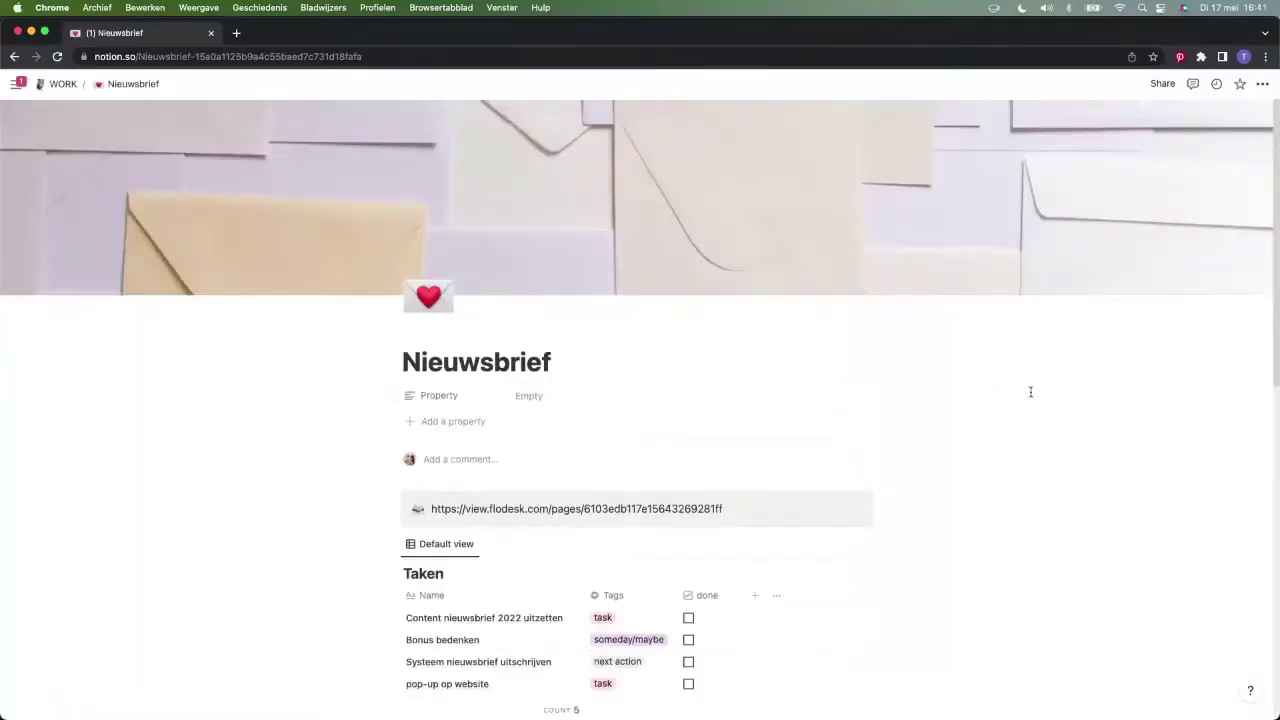
scroll(1030, 392, down, 1)
scroll(1030, 392, down, 1)
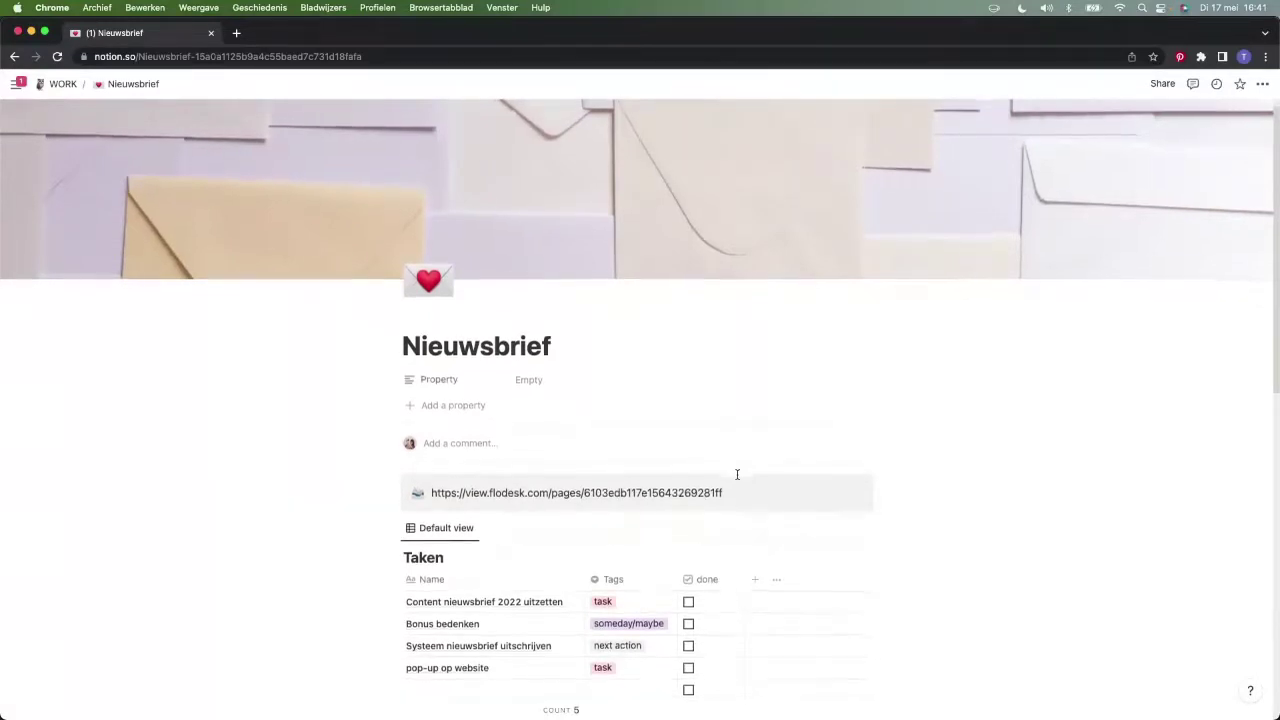
Examine the Maandelijkse nieuwsbrief checklist and the Content nieuwsbrief 2022 table on the Nieuwsbrief page
scroll(737, 474, down, 3)
scroll(737, 474, down, 6)
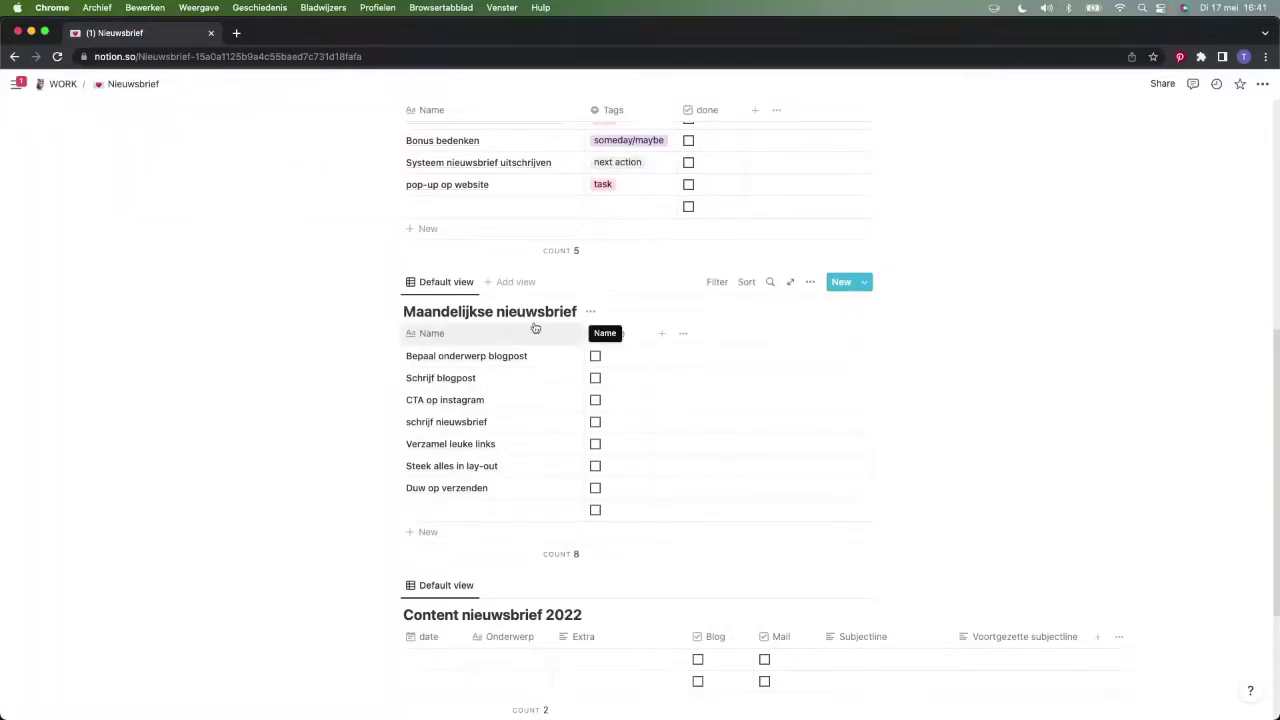
scroll(566, 397, down, 3)
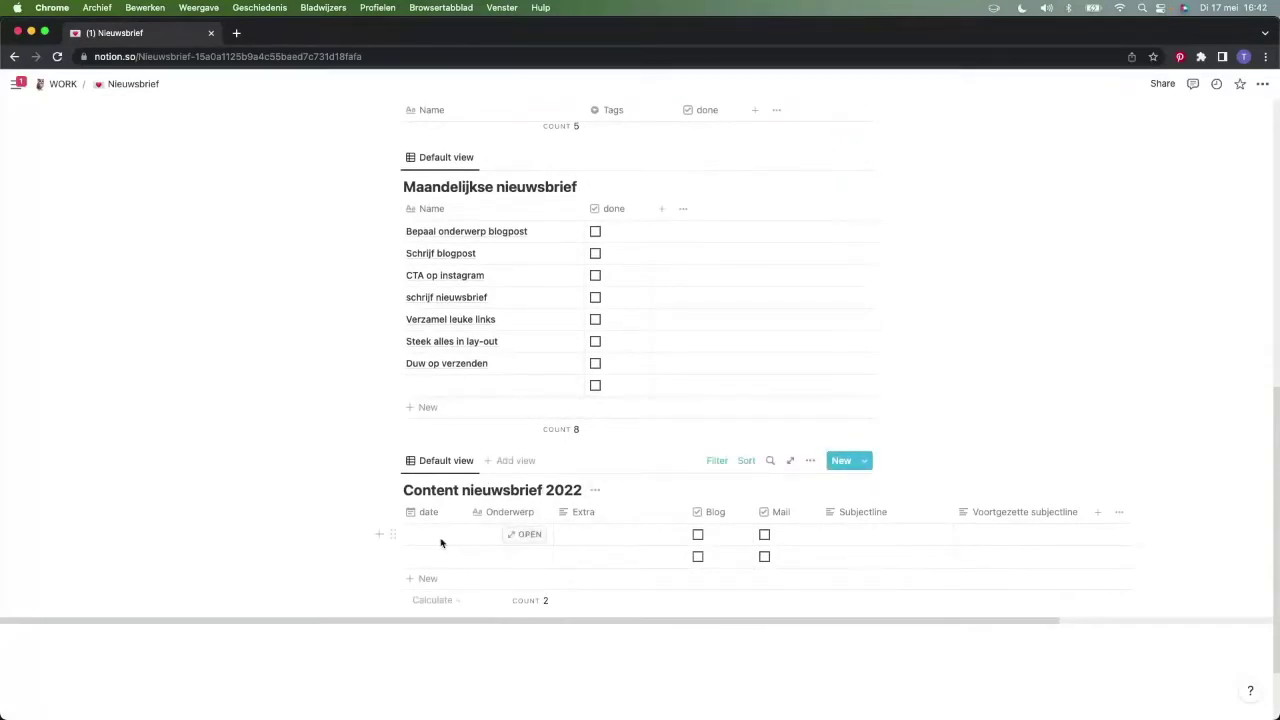
scroll(441, 542, down, 2)
scroll(441, 540, up, 4)
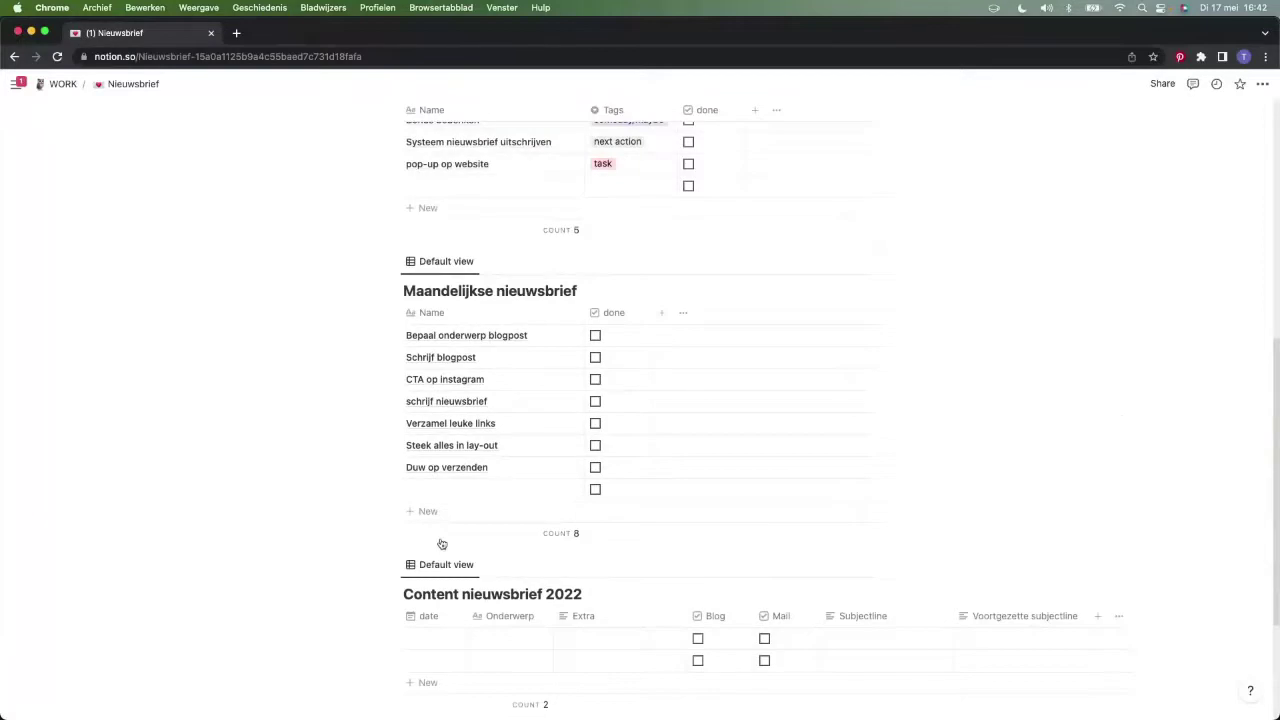
scroll(441, 543, down, 1)
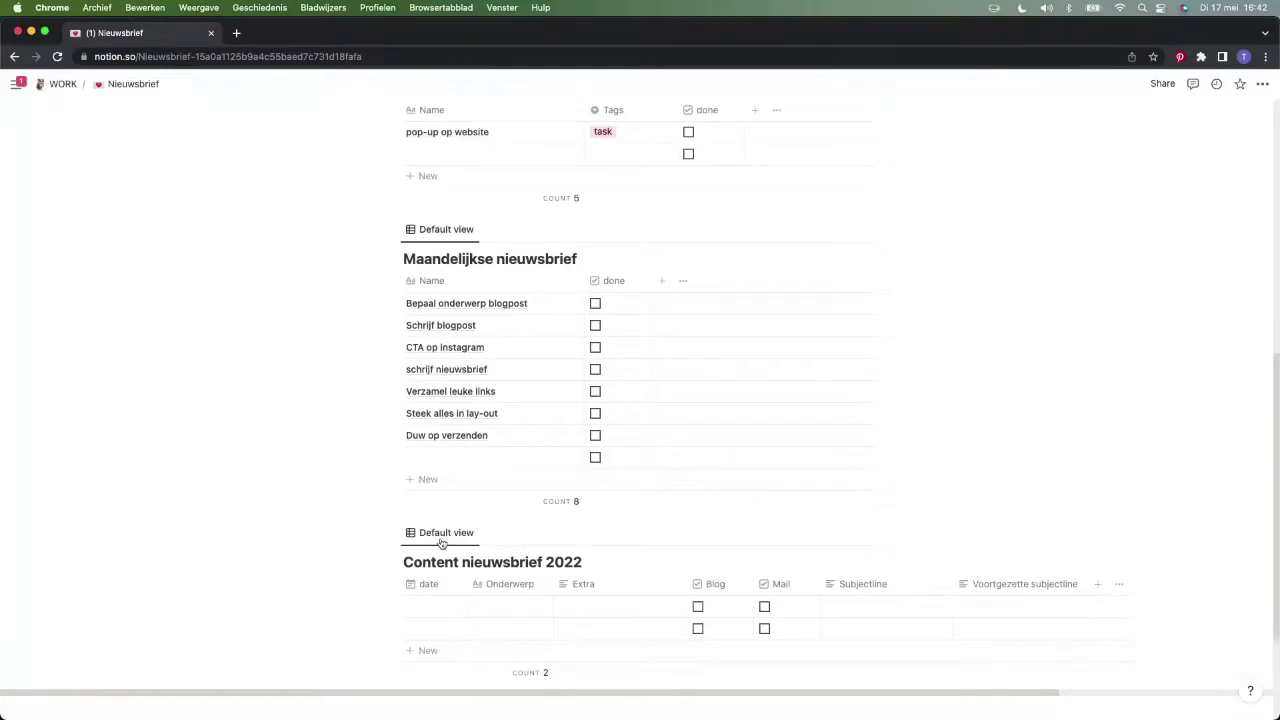
scroll(441, 543, up, 5)
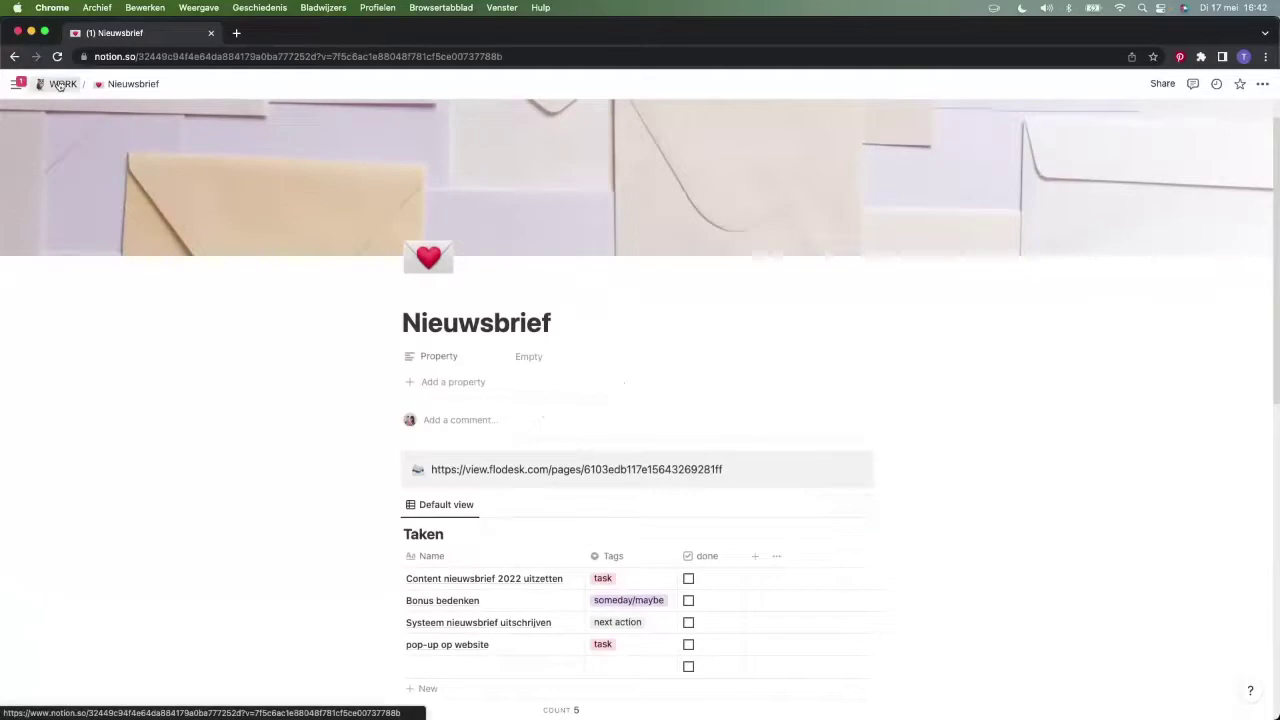
Return to the WORK database and open the One Stop content Shop card as a full page to view its Onboarding checklist and Klantenspaces
click(60, 80)
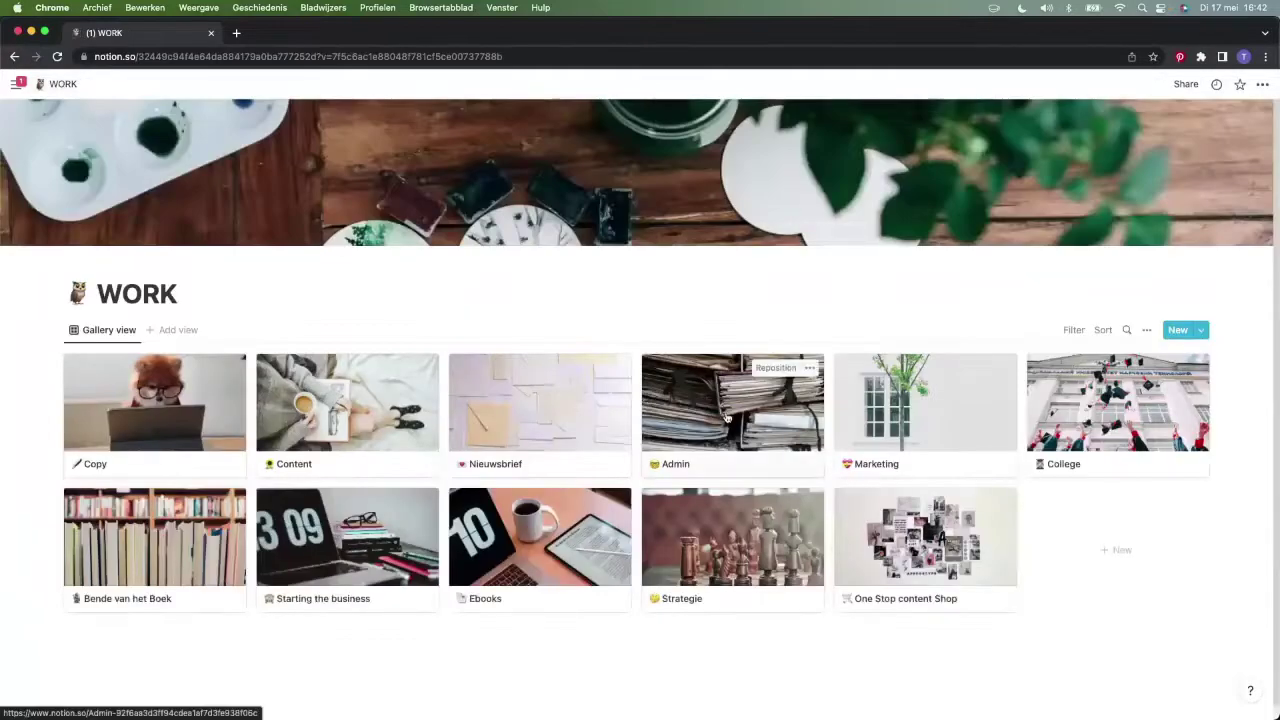
click(912, 551)
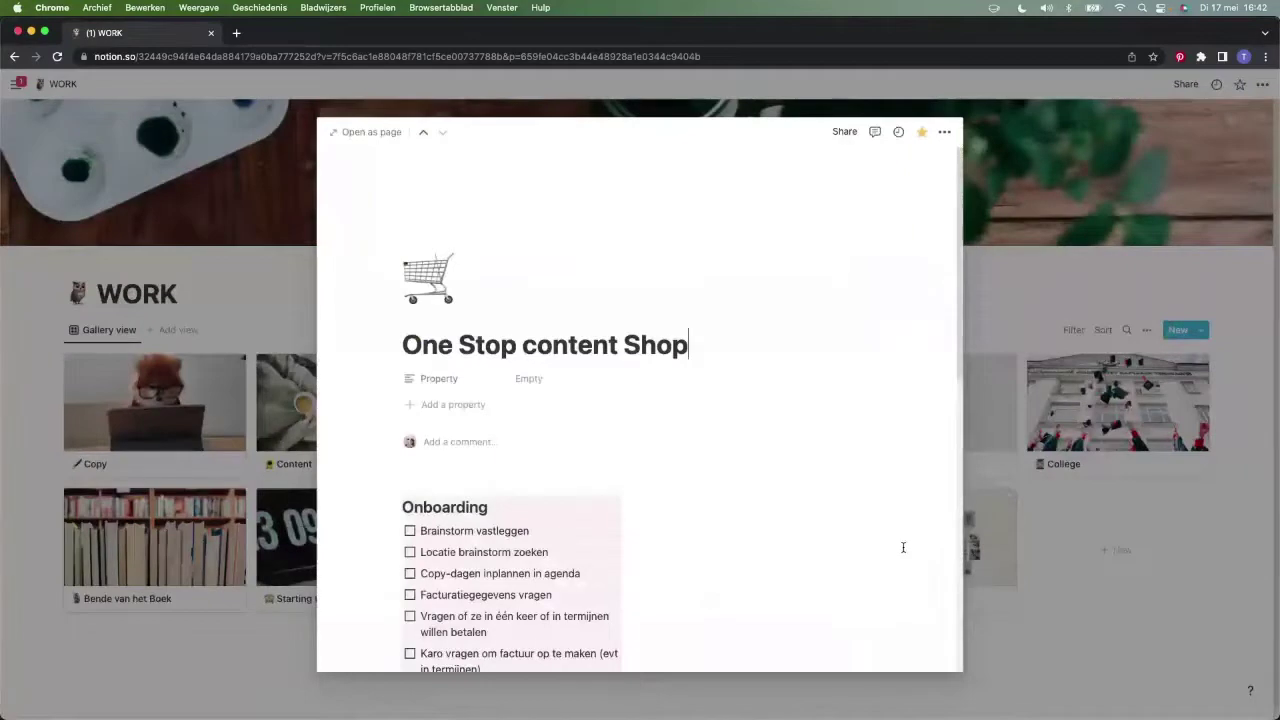
click(363, 132)
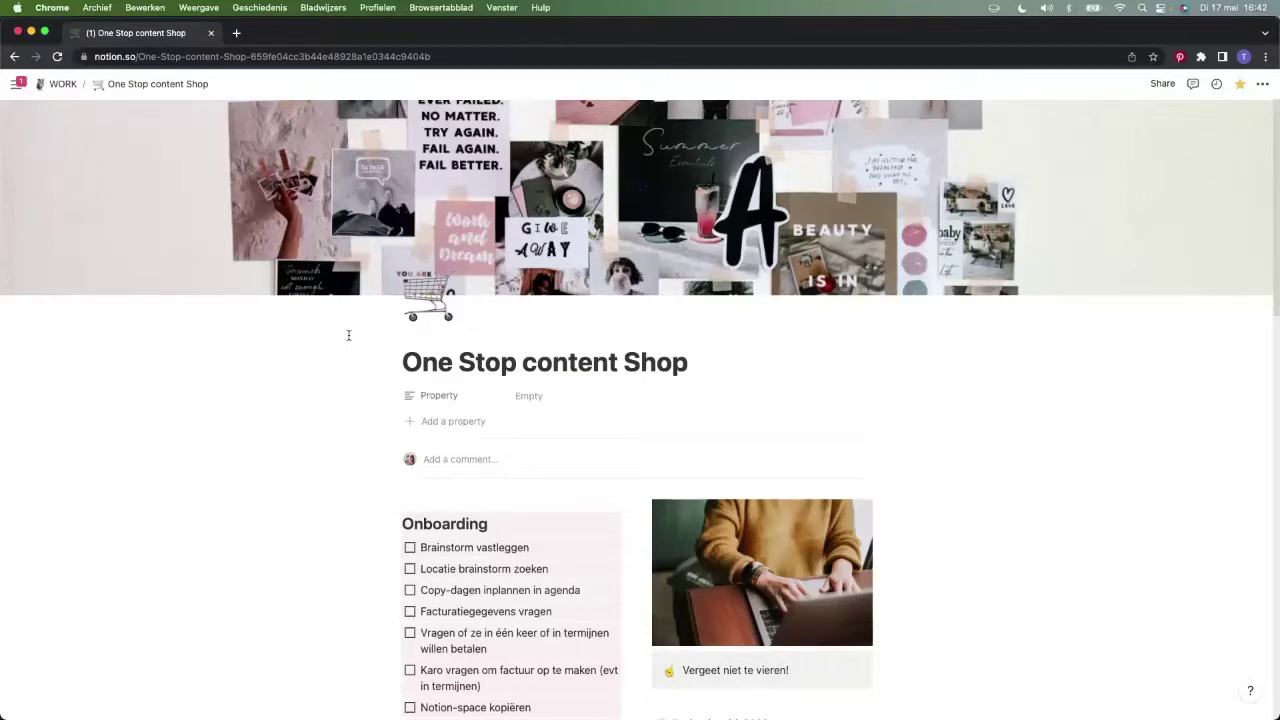
scroll(977, 409, down, 4)
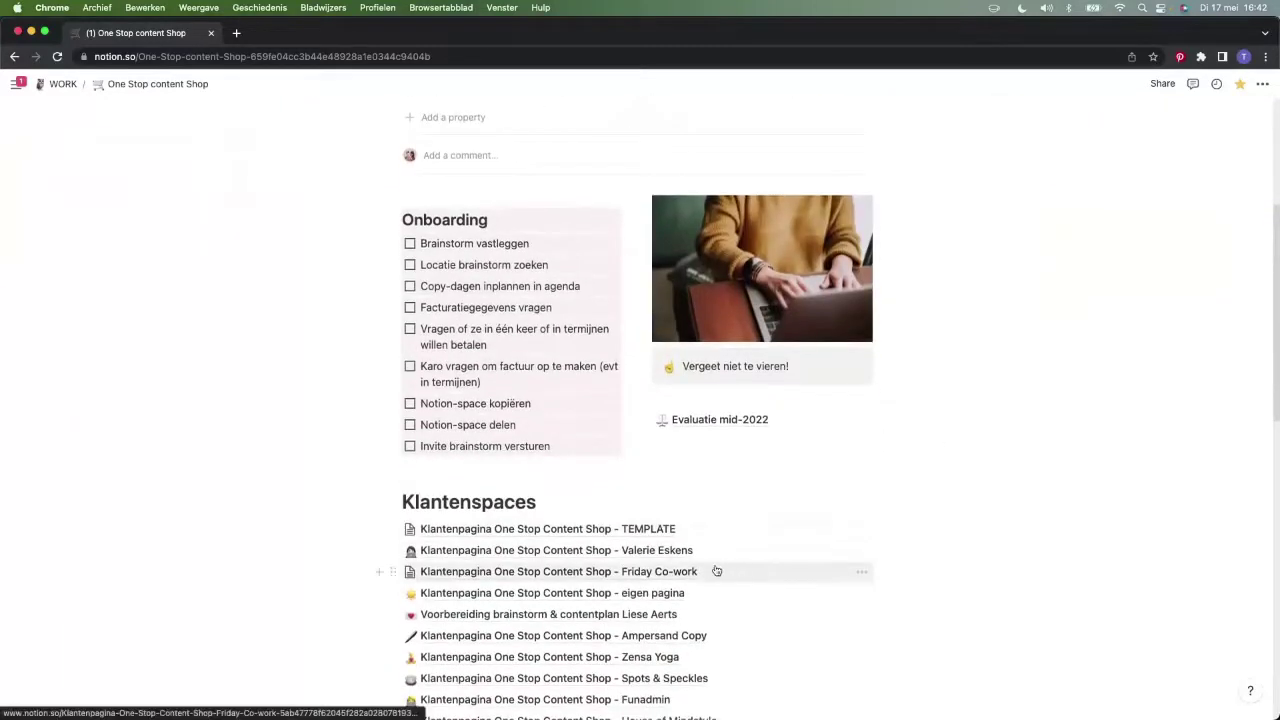
Open the Friday Co-work client page from Klantenspaces and view its Contentplan as a full page
click(575, 571)
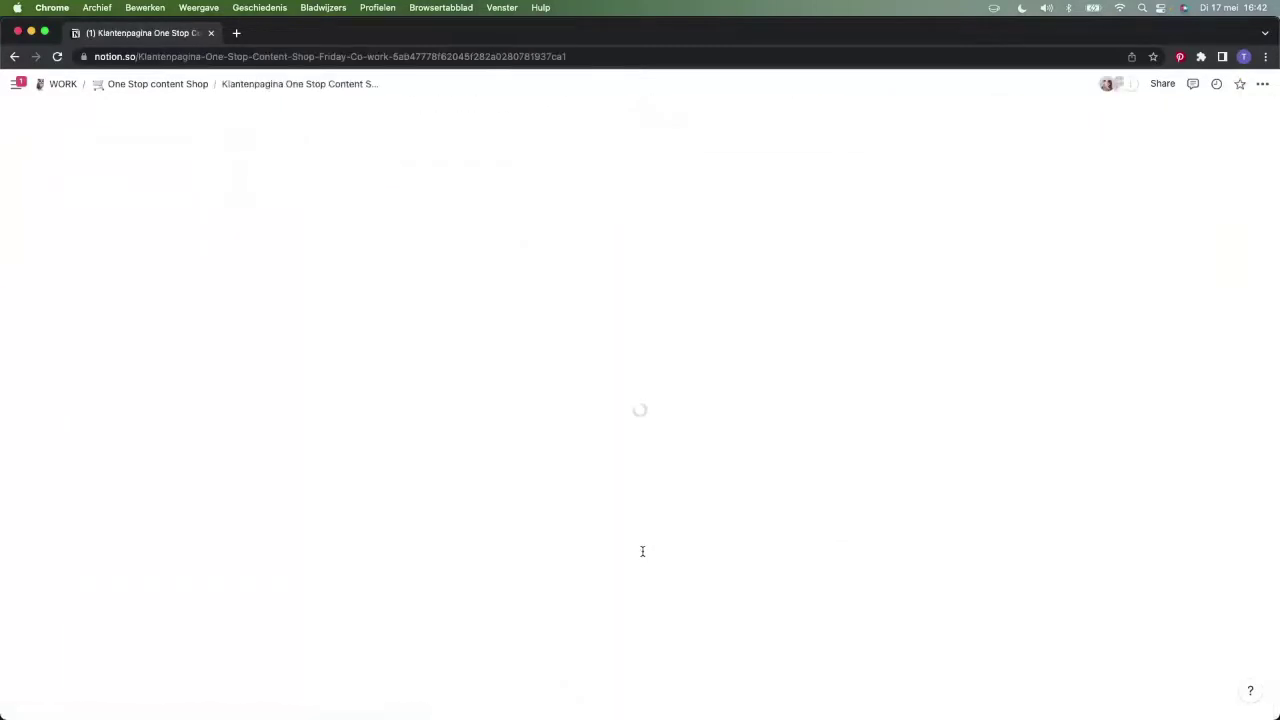
scroll(811, 527, down, 1)
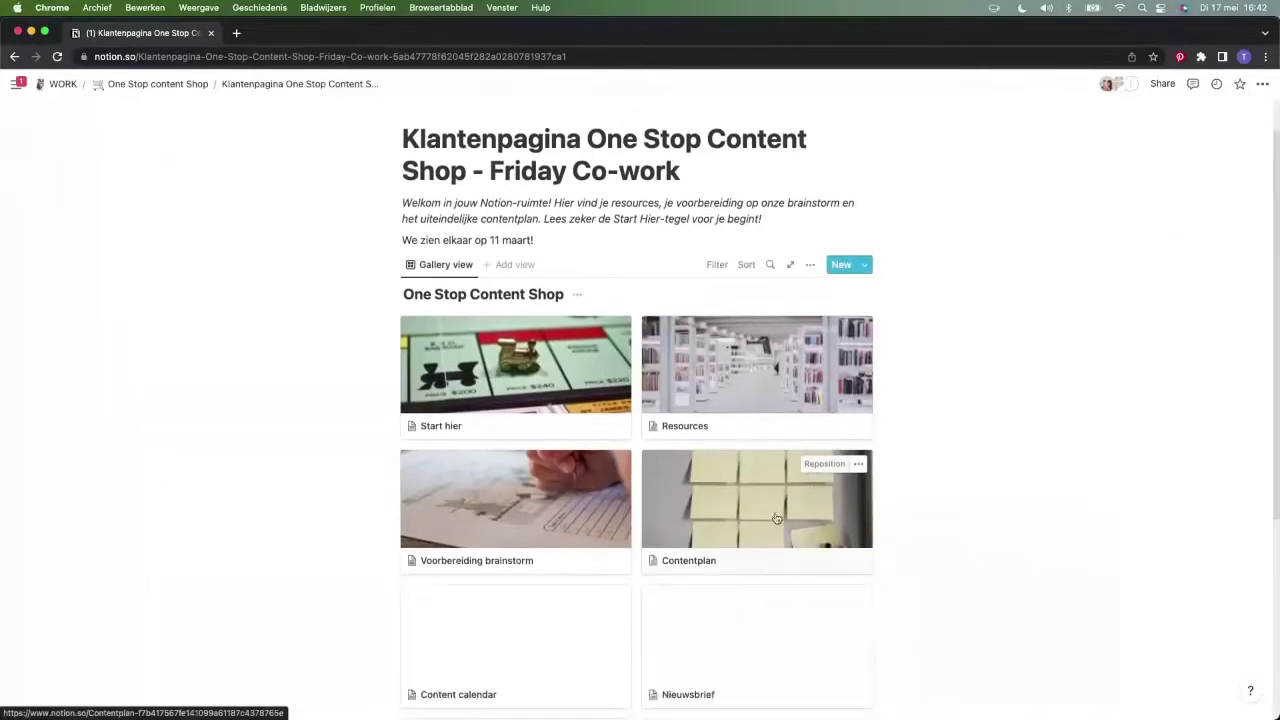
click(732, 490)
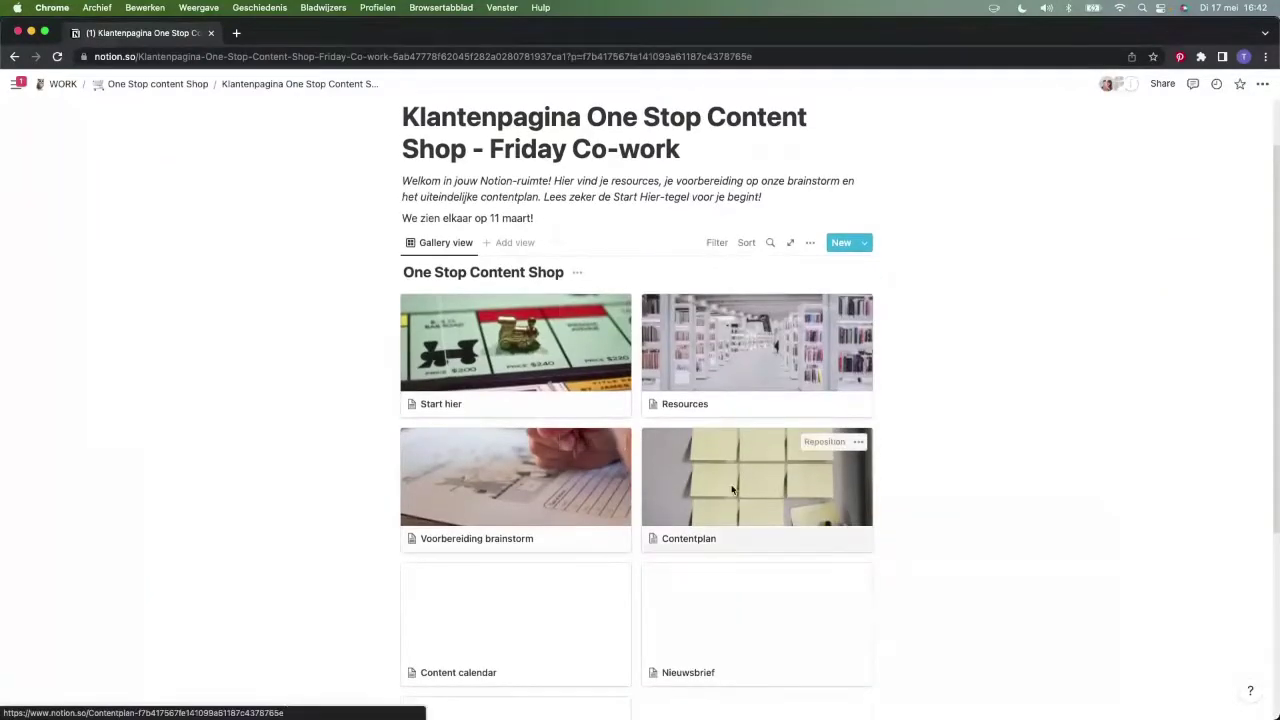
click(358, 132)
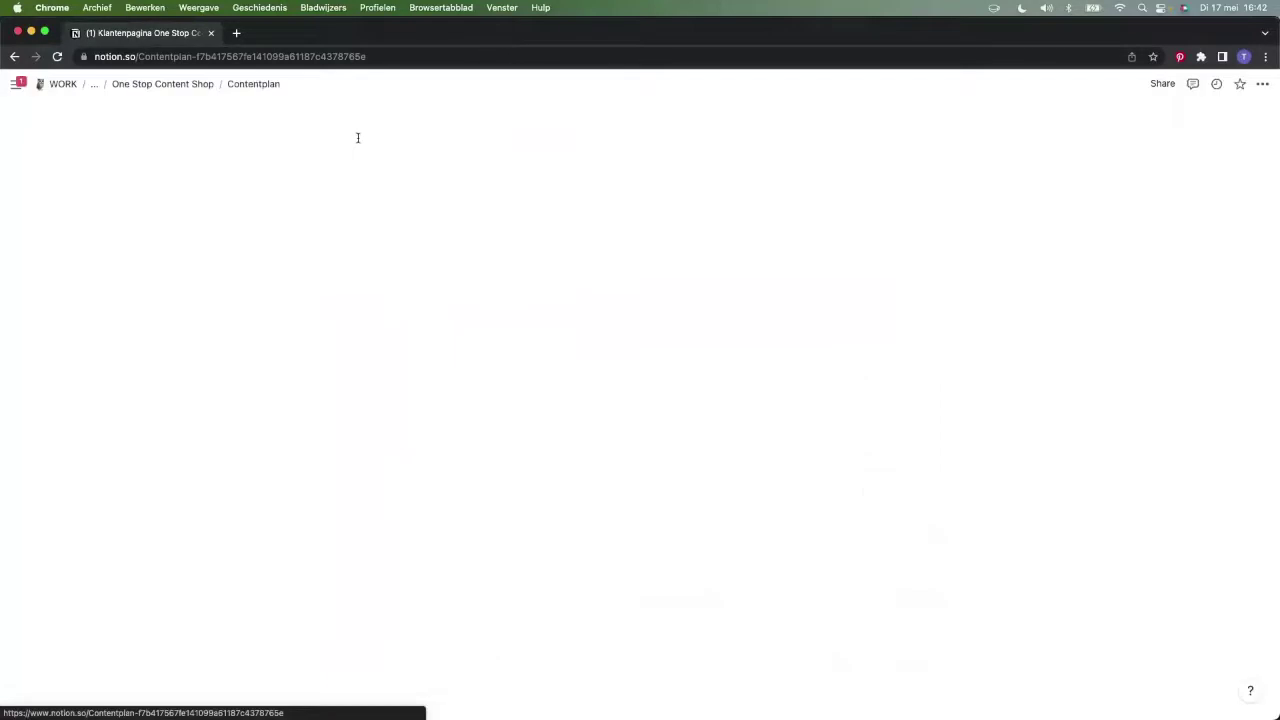
scroll(612, 450, down, 3)
scroll(613, 452, down, 10)
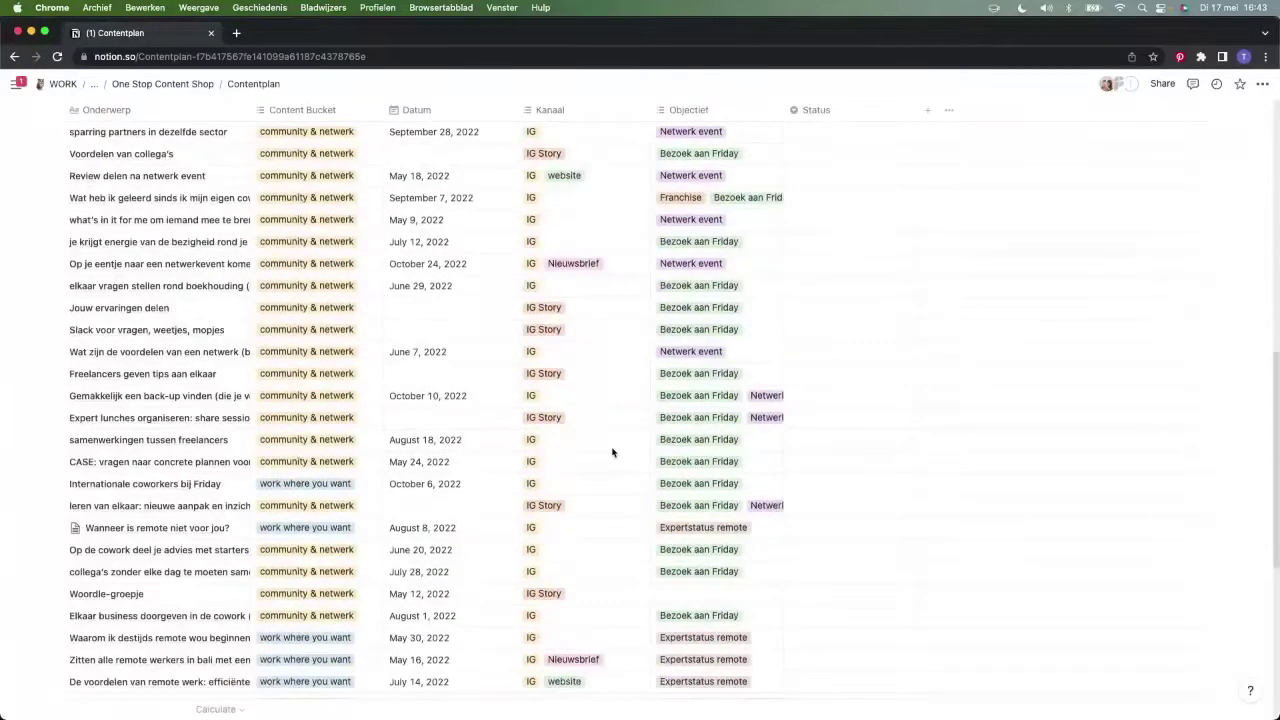
Sort the Contentplan Co-work table by Datum in ascending order and look through the scheduled topics
scroll(613, 452, up, 12)
click(460, 329)
click(463, 405)
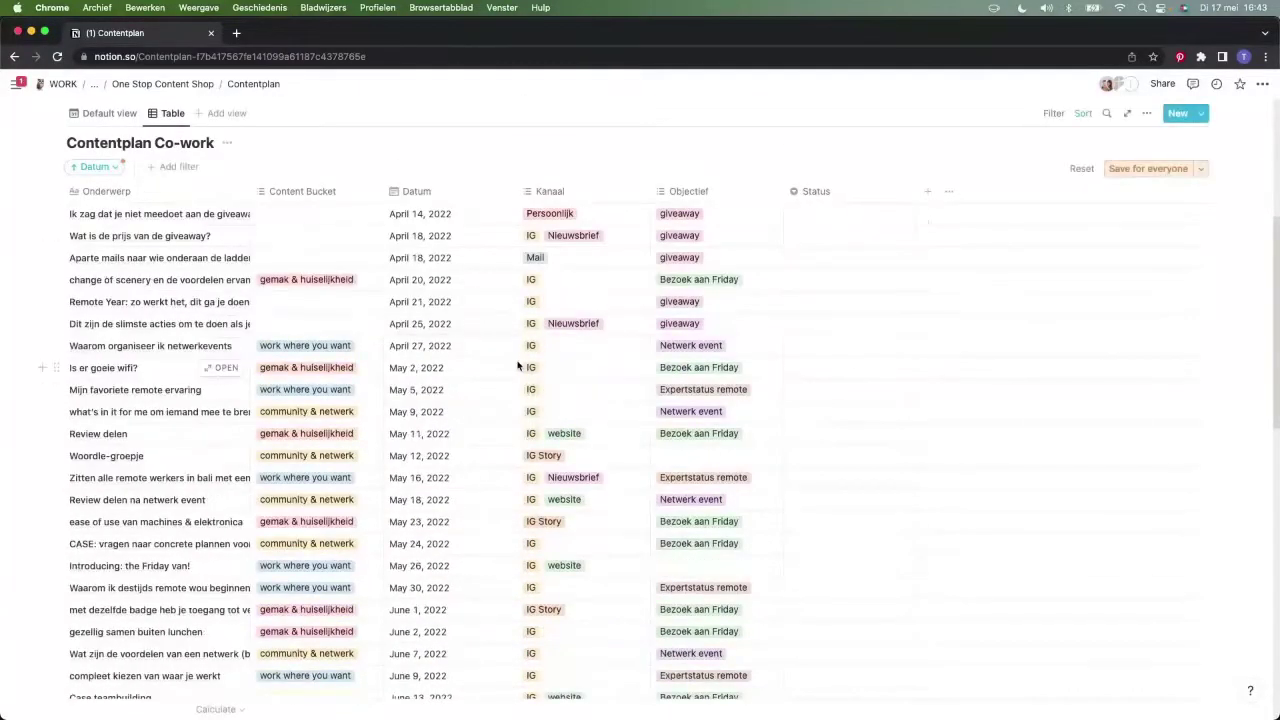
scroll(518, 366, down, 5)
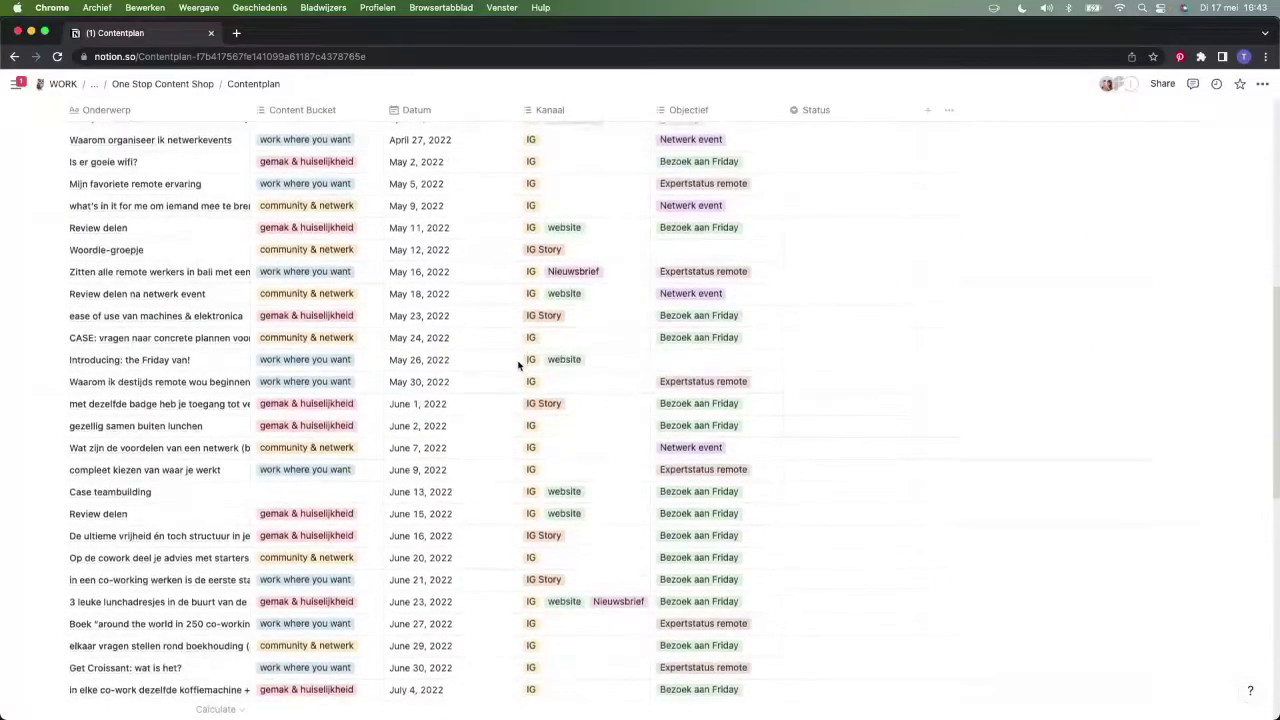
scroll(518, 366, down, 4)
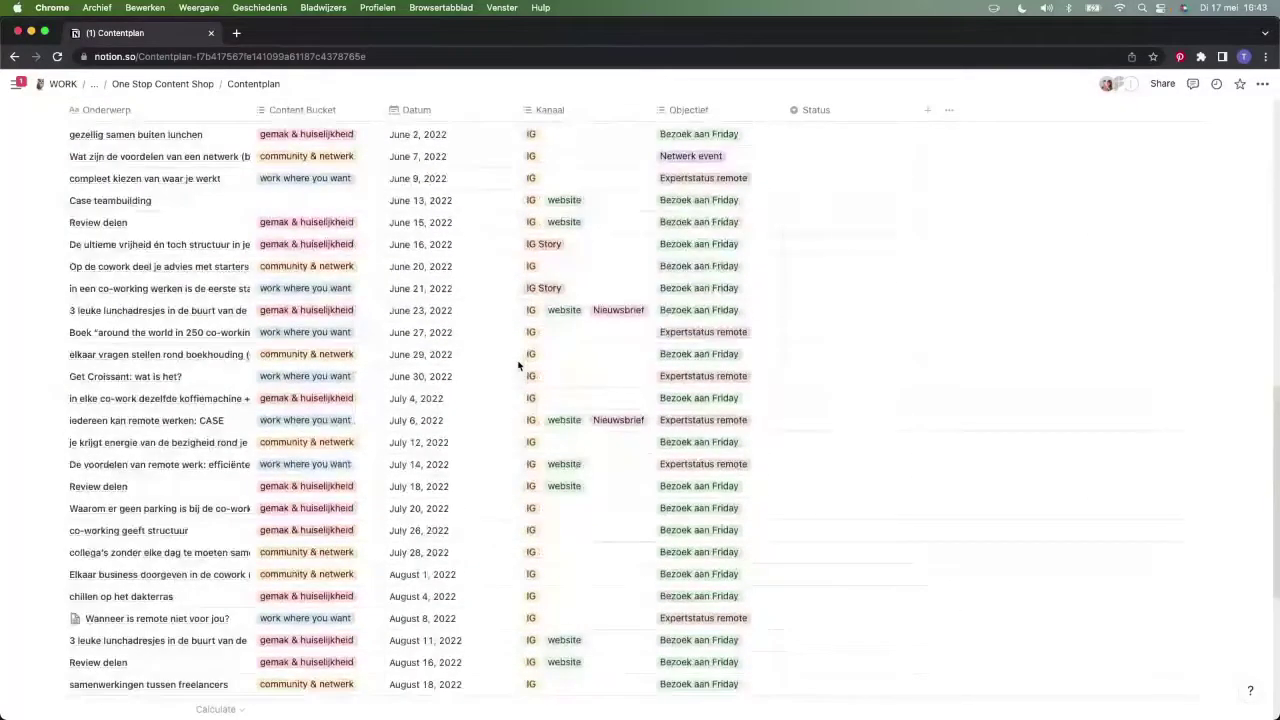
scroll(518, 366, down, 2)
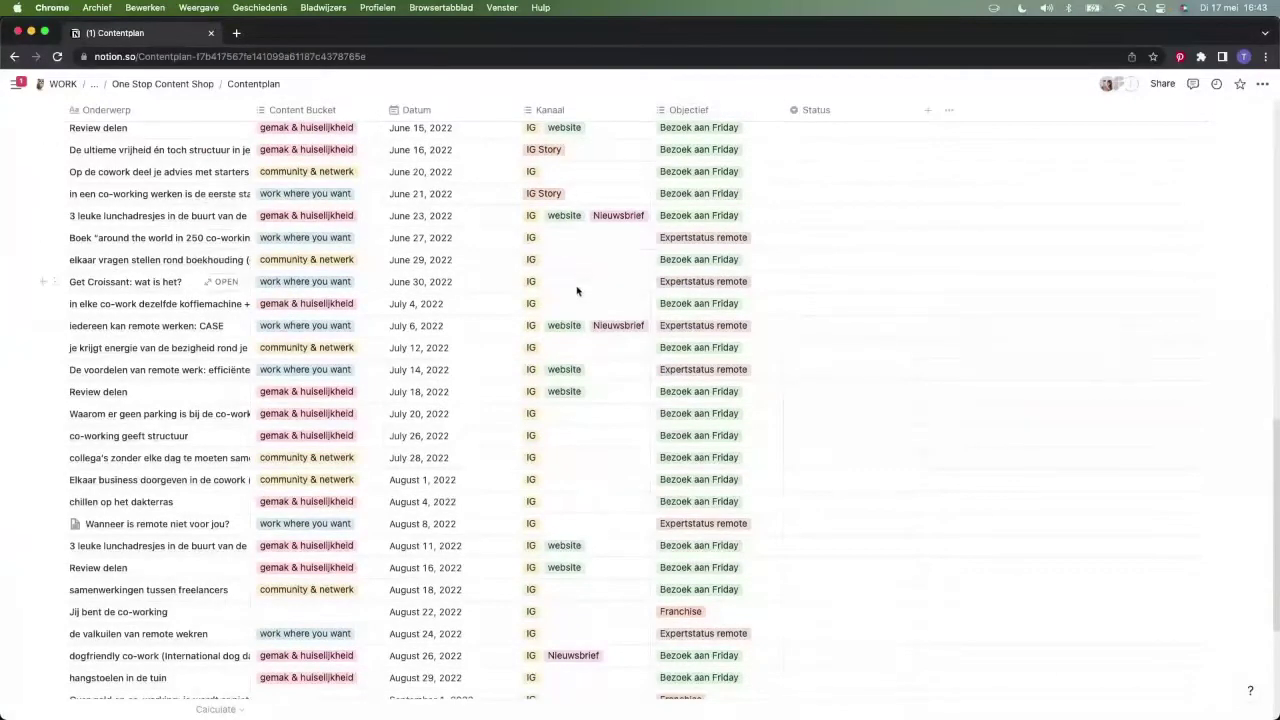
scroll(577, 288, up, 15)
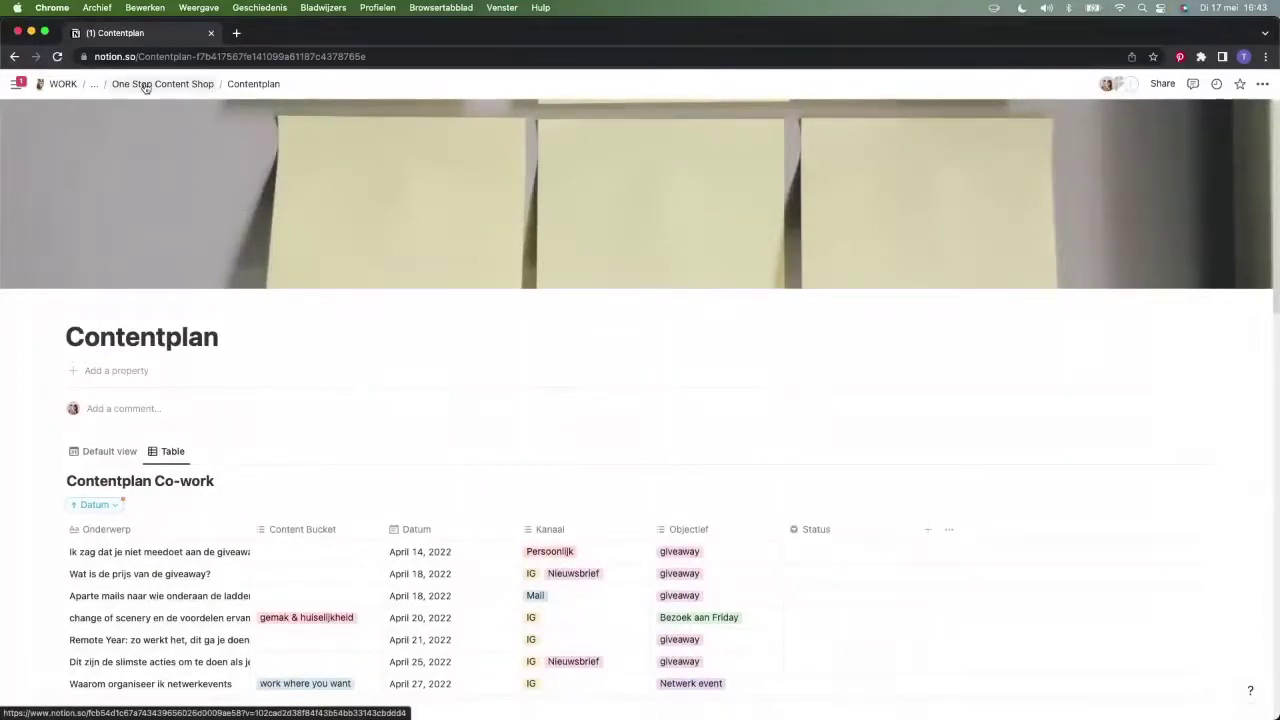
Go back to the One Stop Content Shop gallery and open the Content calendar card to view its monthly calendar
click(145, 88)
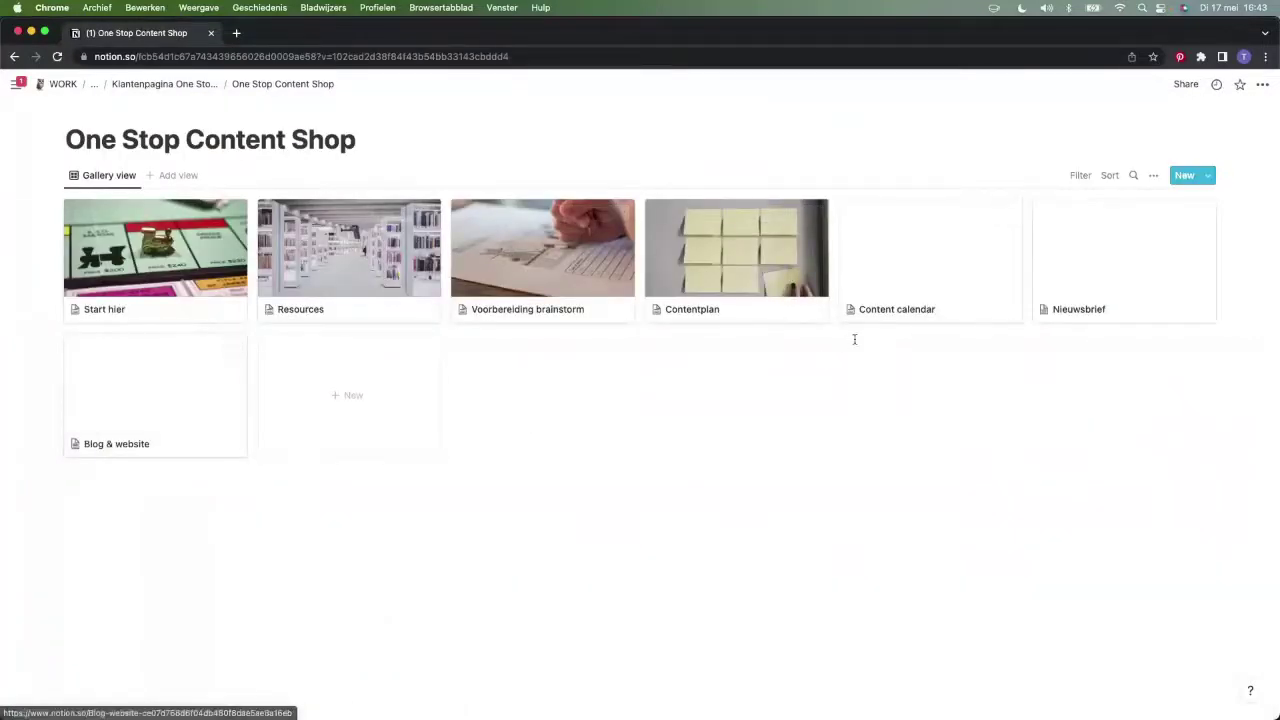
click(931, 289)
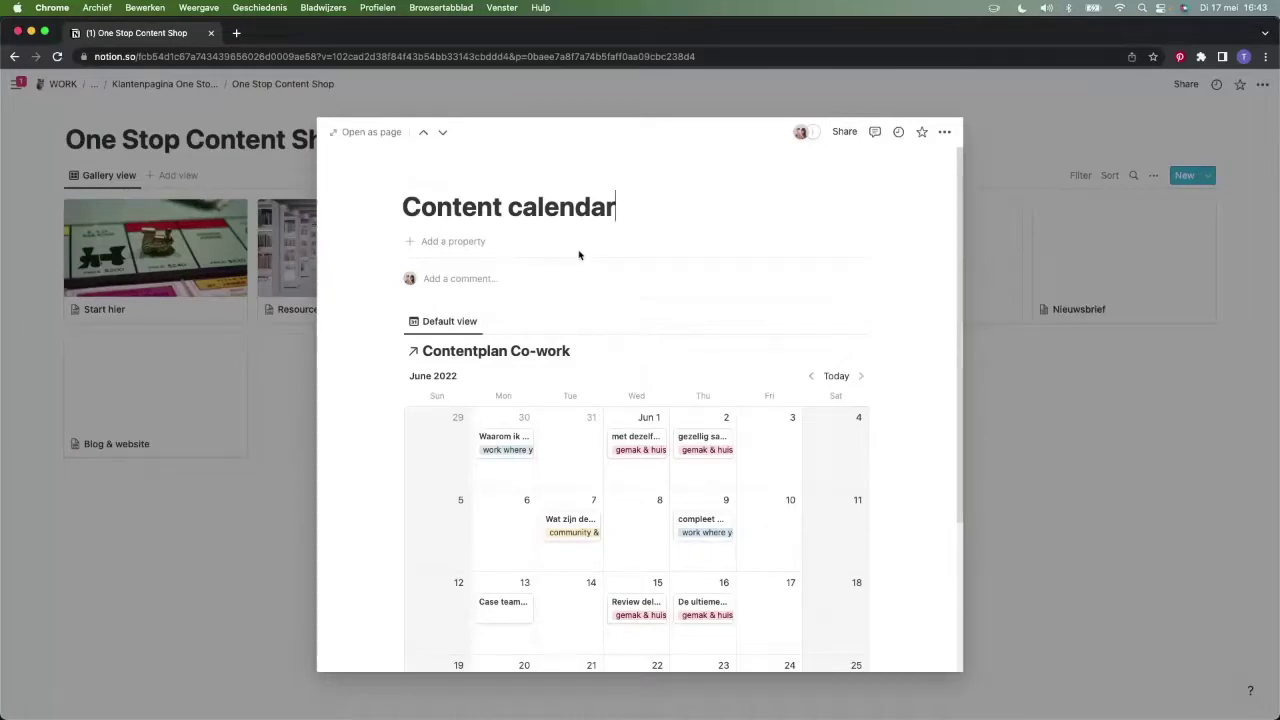
scroll(628, 277, down, 3)
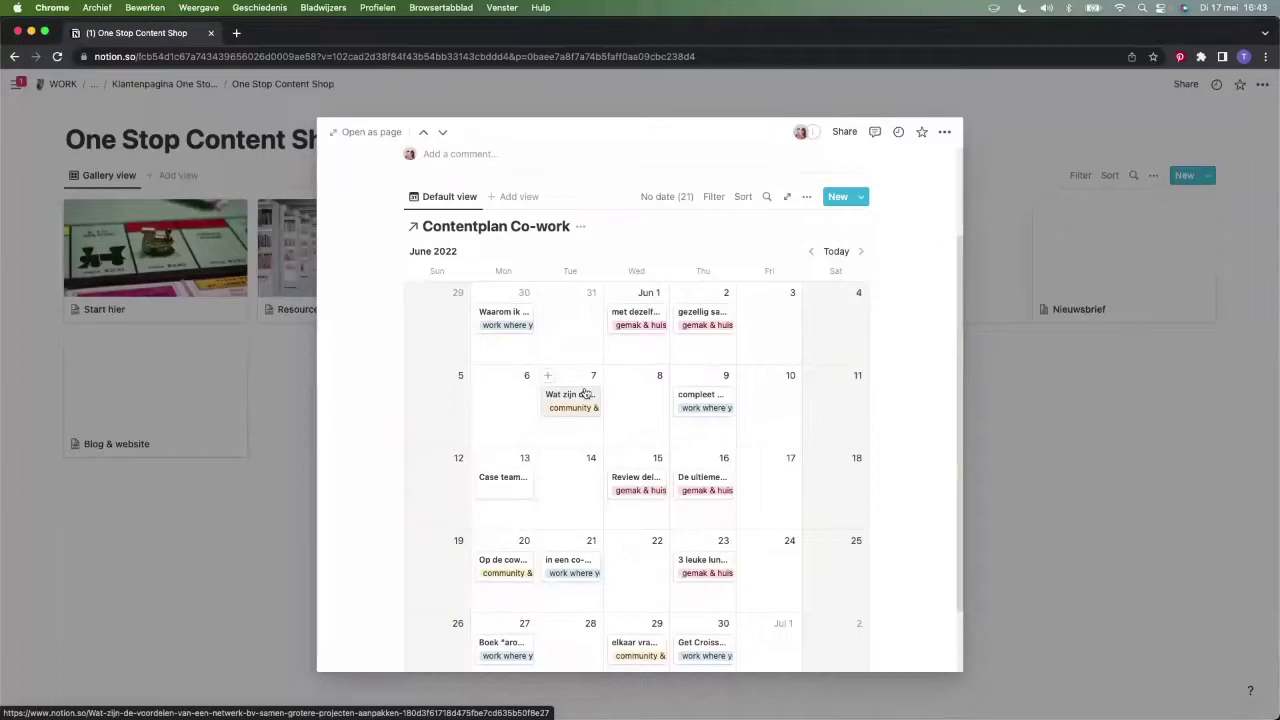
scroll(585, 394, down, 1)
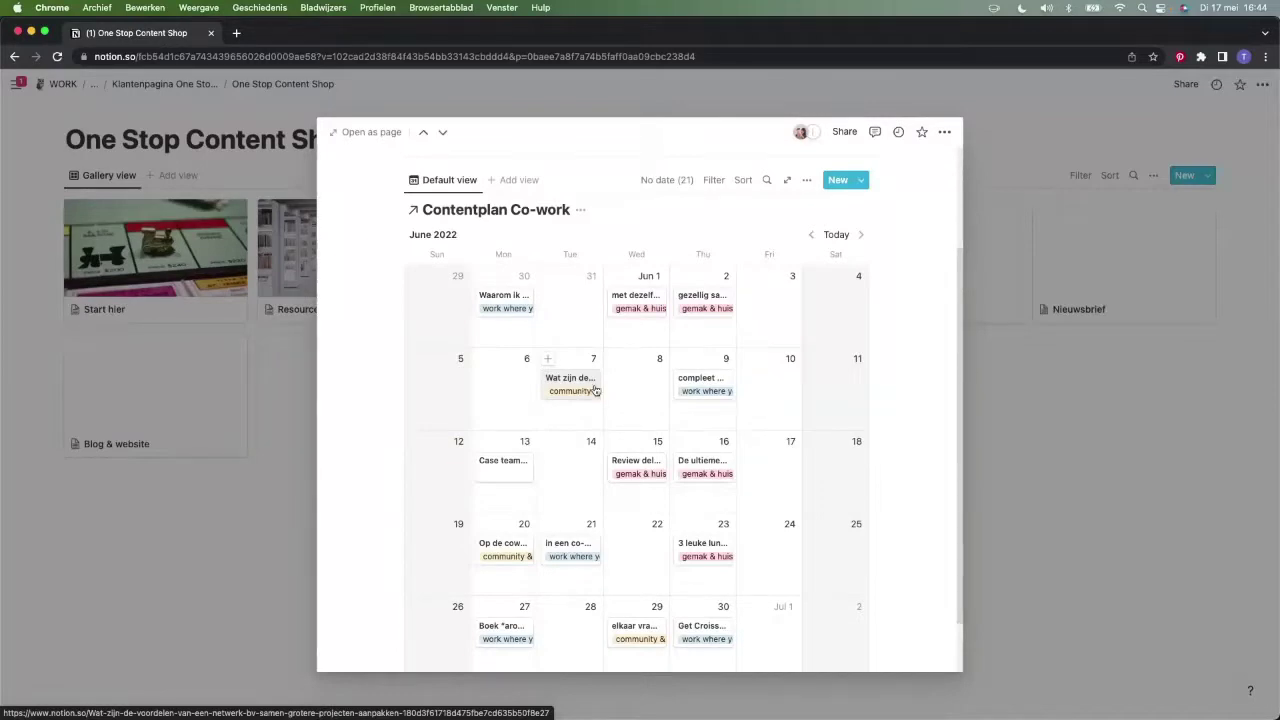
Close the Content calendar preview and open the client's Nieuwsbrief card to view its filtered content plan
click(1039, 441)
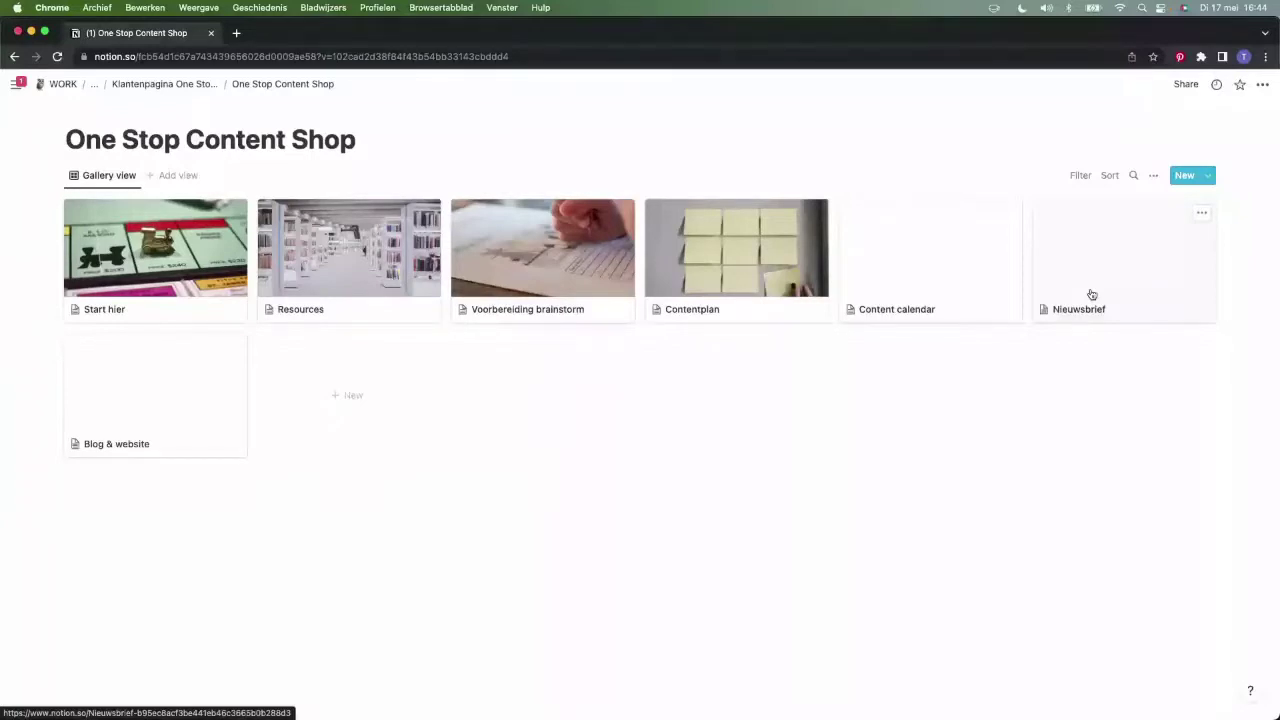
click(1091, 294)
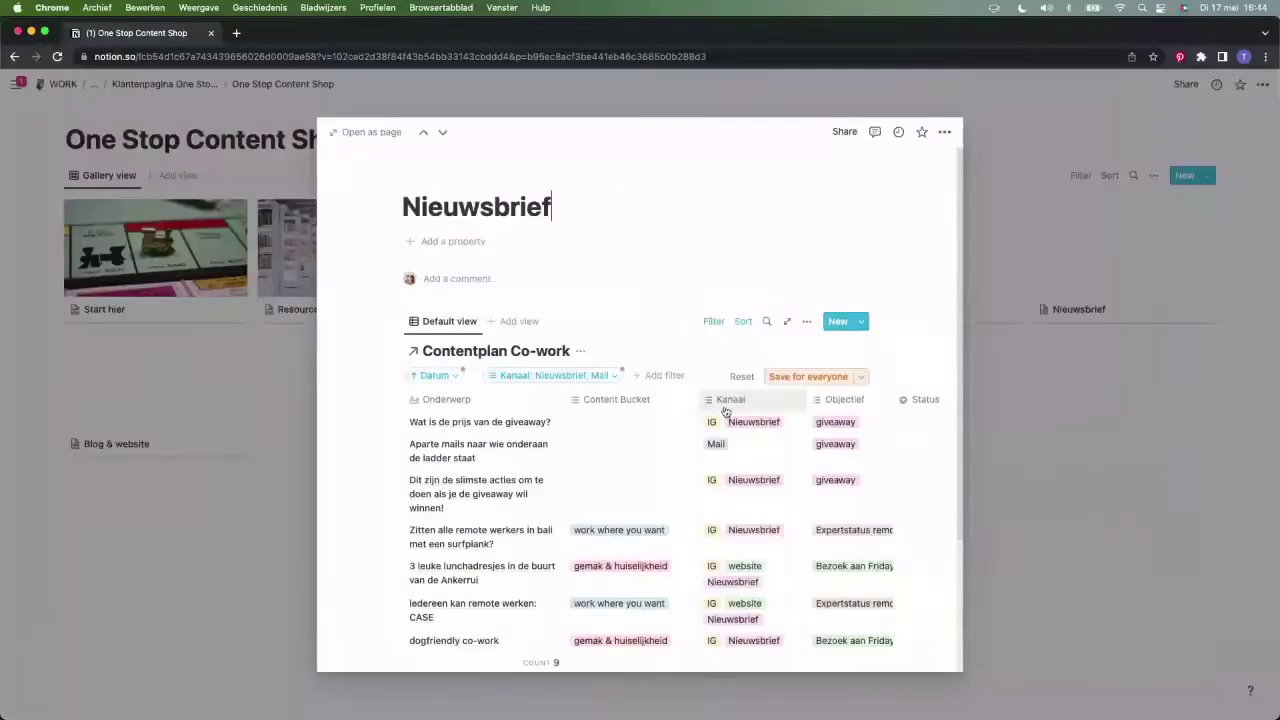
Look through the newsletter topics in the Nieuwsbrief preview, close it and return to the WORK page
scroll(726, 412, down, 3)
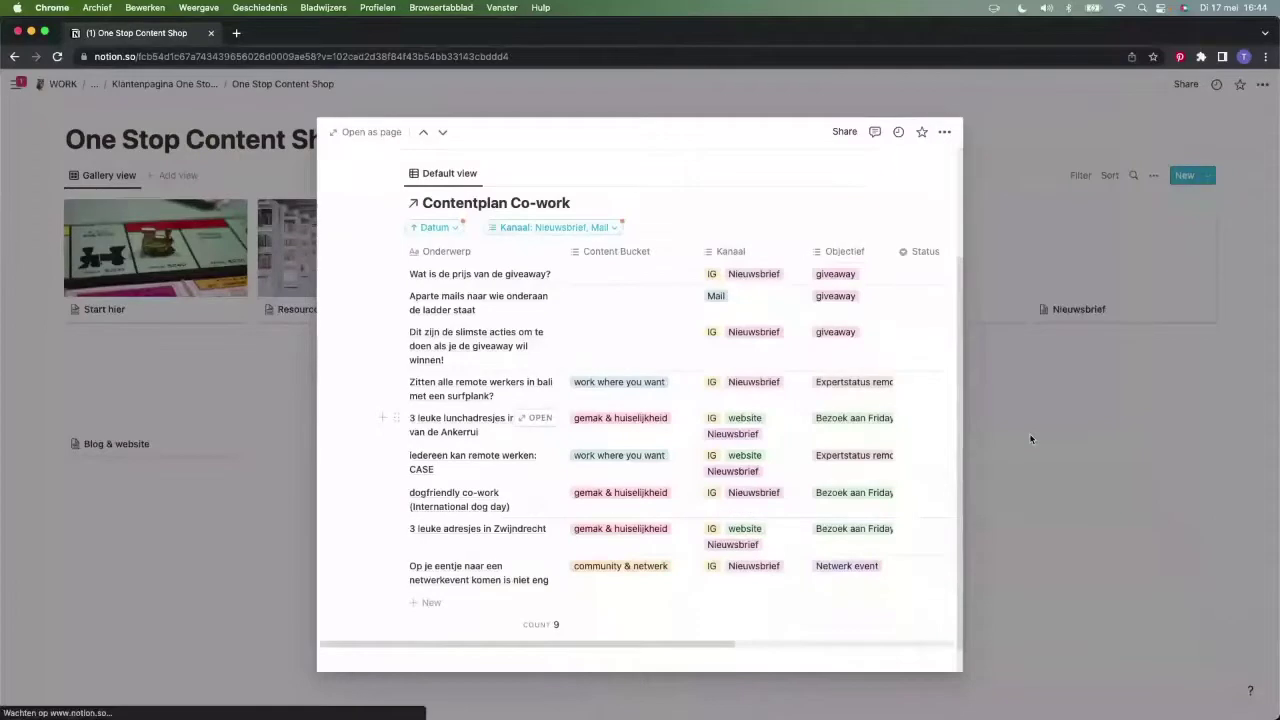
click(1029, 433)
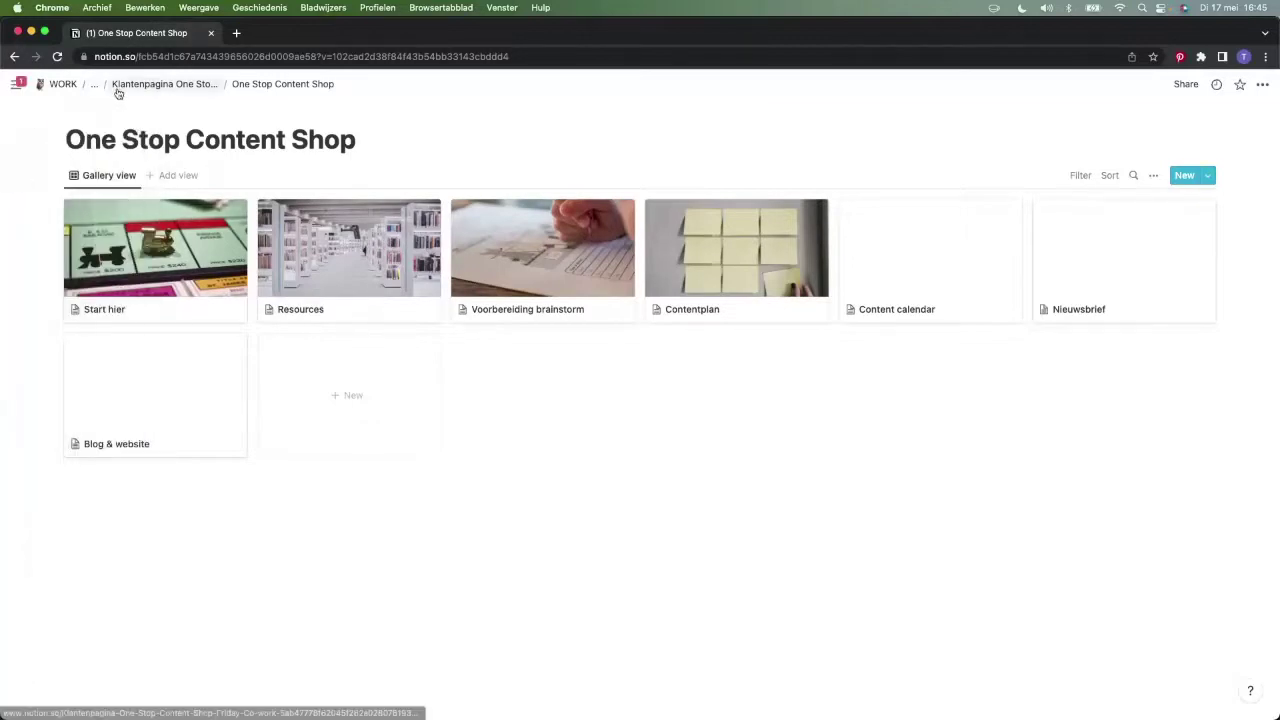
click(62, 84)
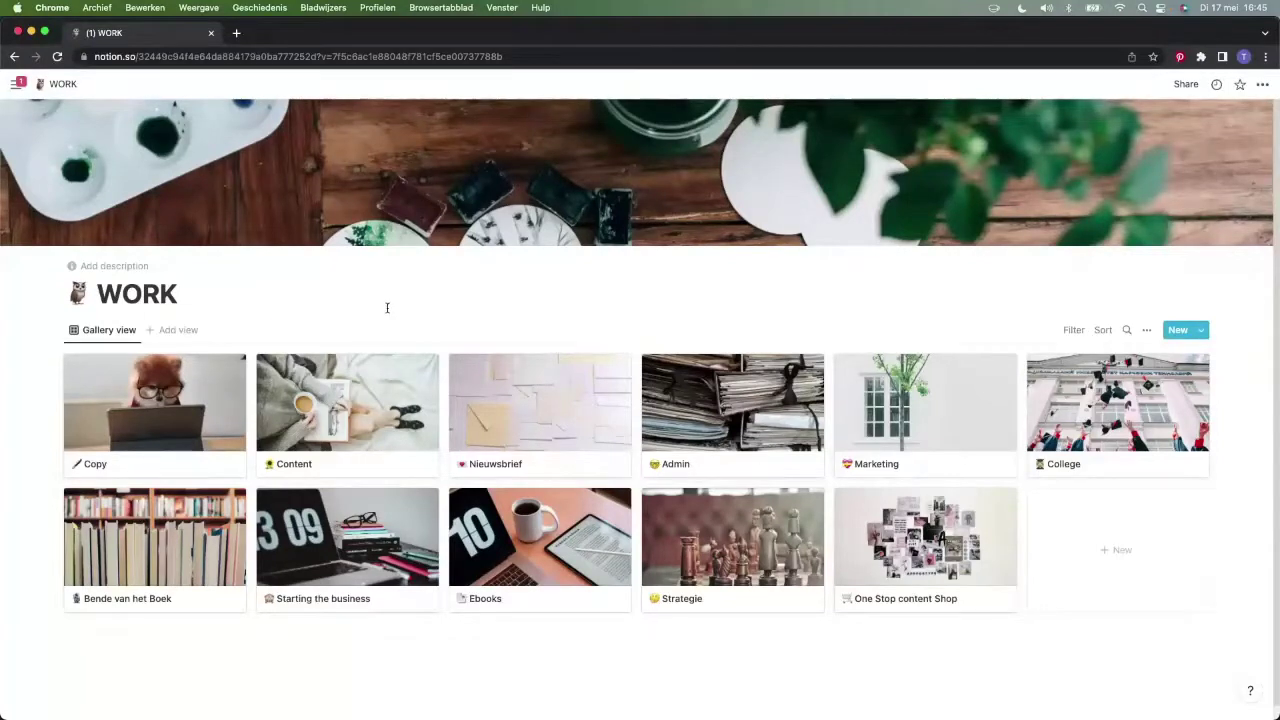
Open the Marketing card from the WORK gallery as a full page and go to its Hashtags page
click(933, 405)
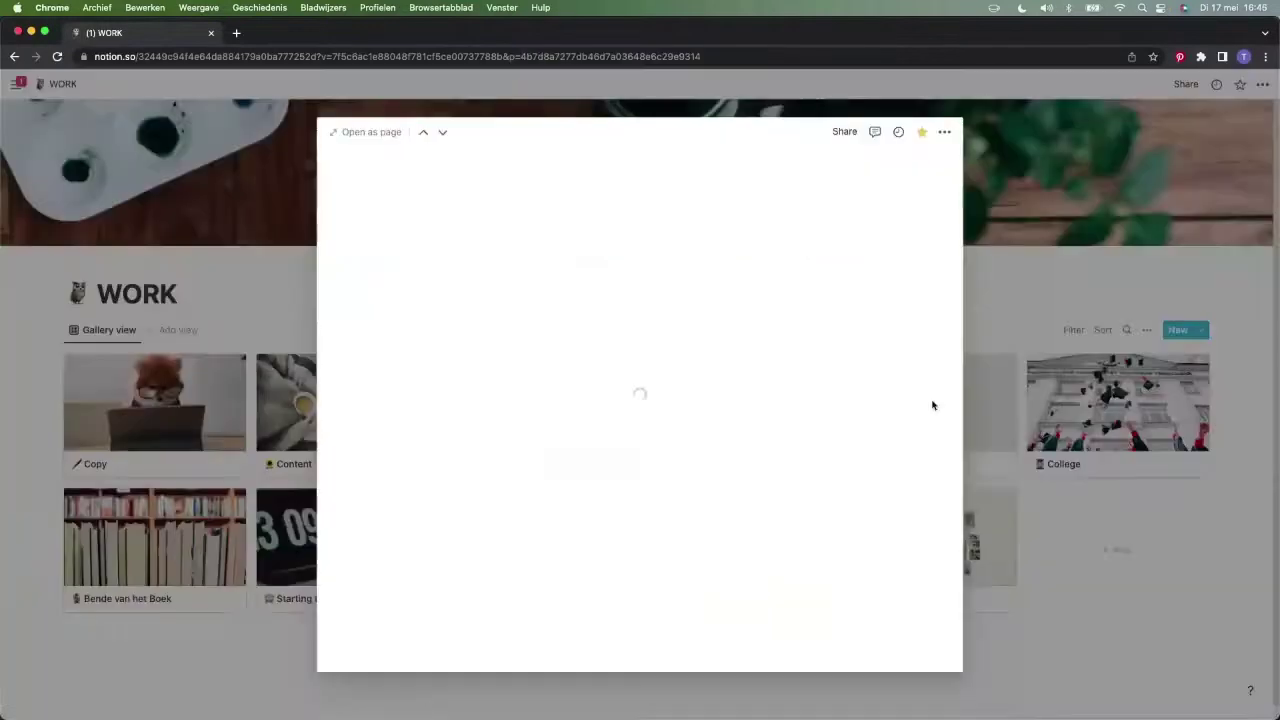
click(372, 133)
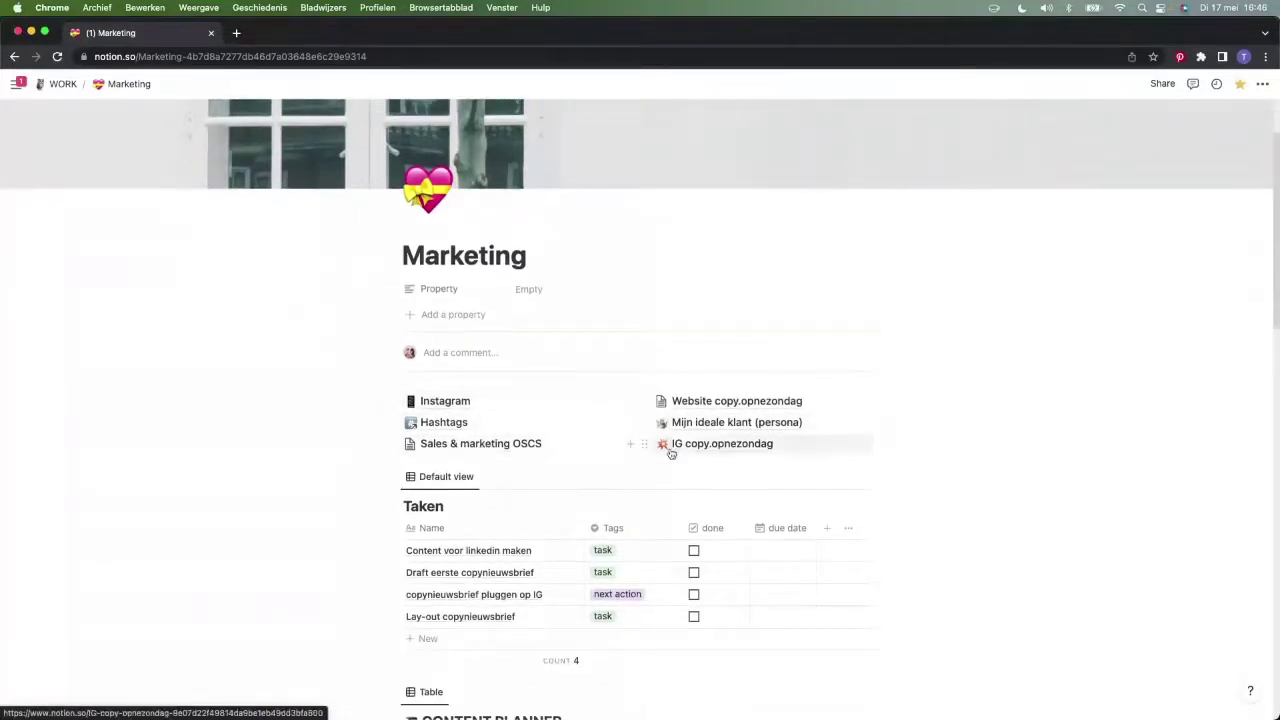
scroll(280, 391, down, 2)
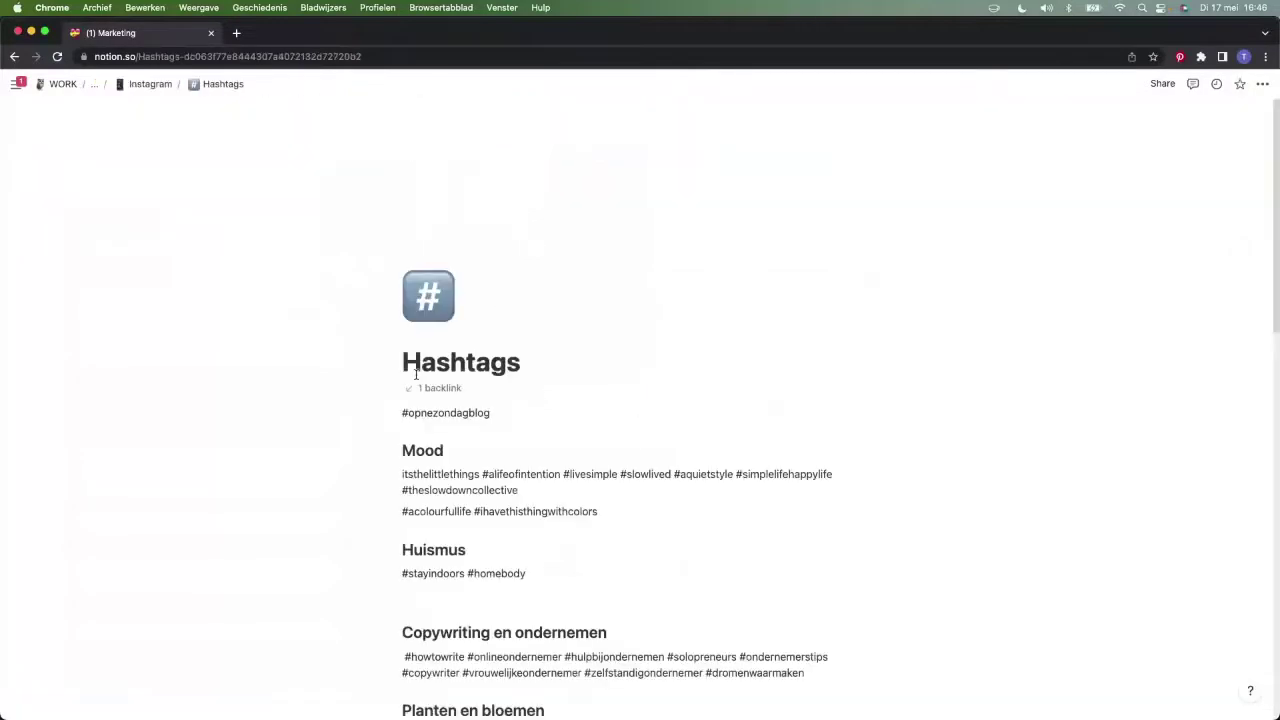
Look through the themed hashtag lists on the Hashtags page, from Mood down to Podcast
scroll(416, 374, down, 3)
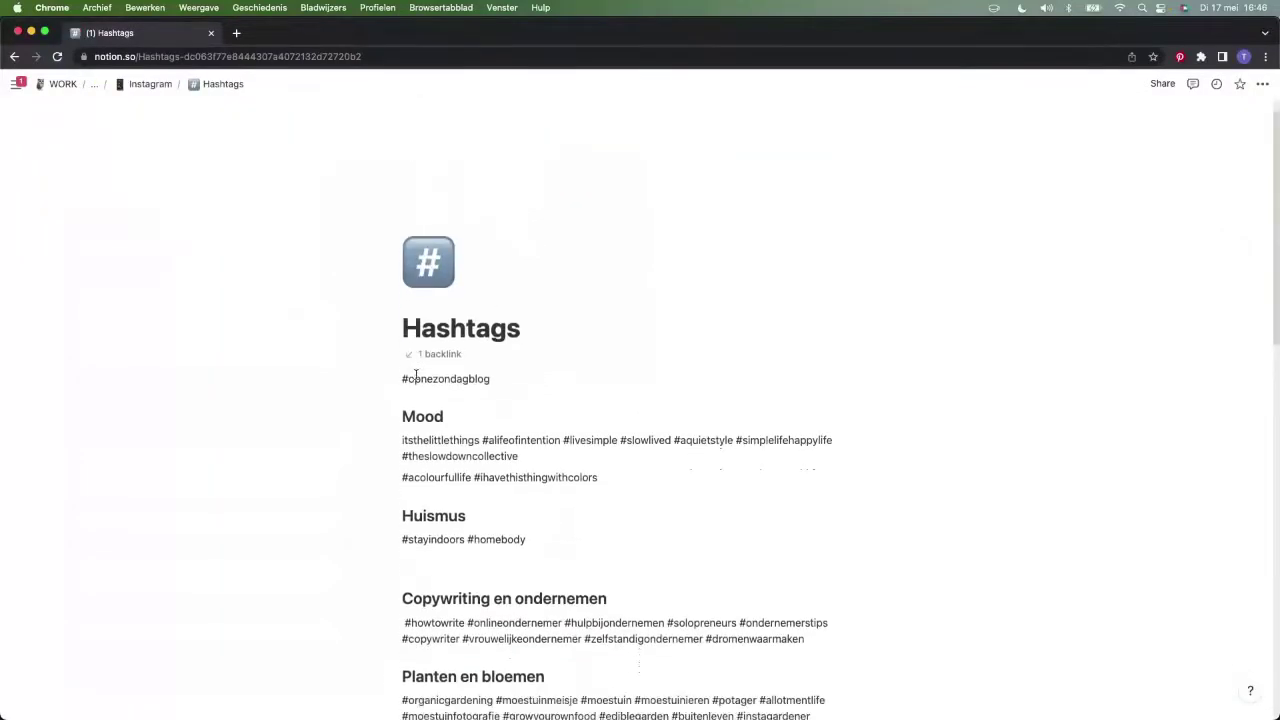
scroll(416, 374, down, 4)
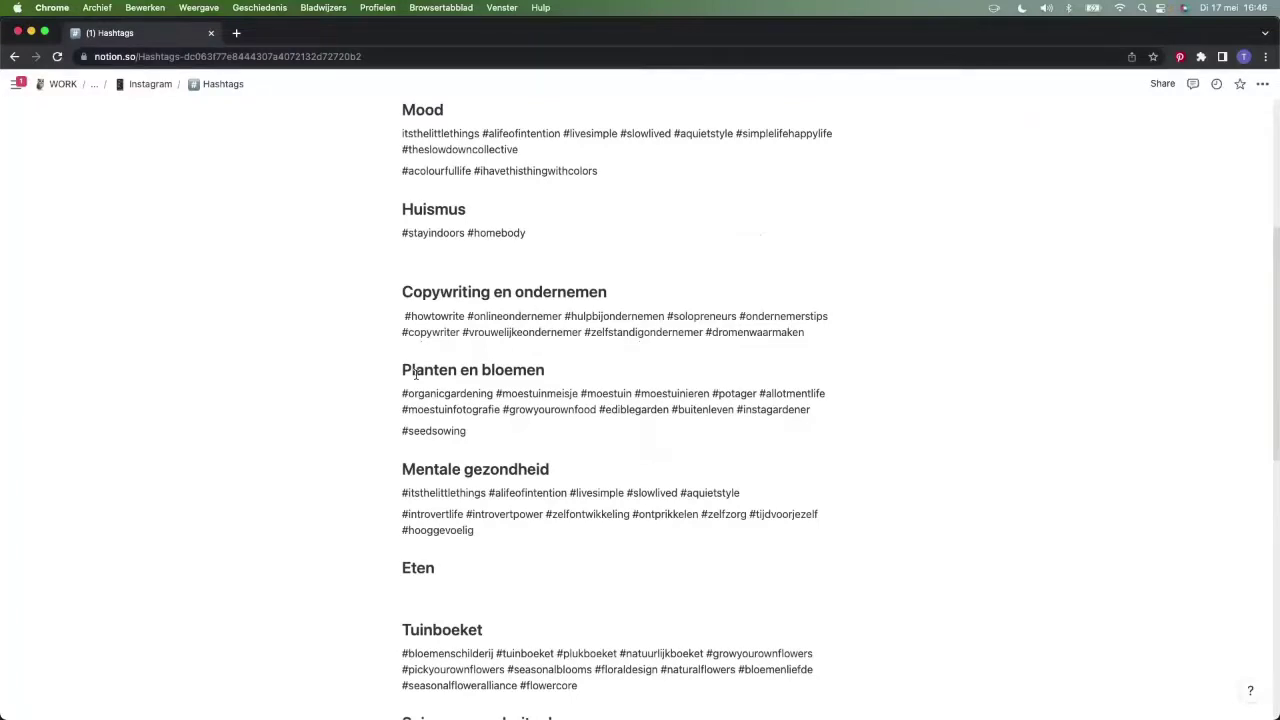
scroll(831, 501, down, 1)
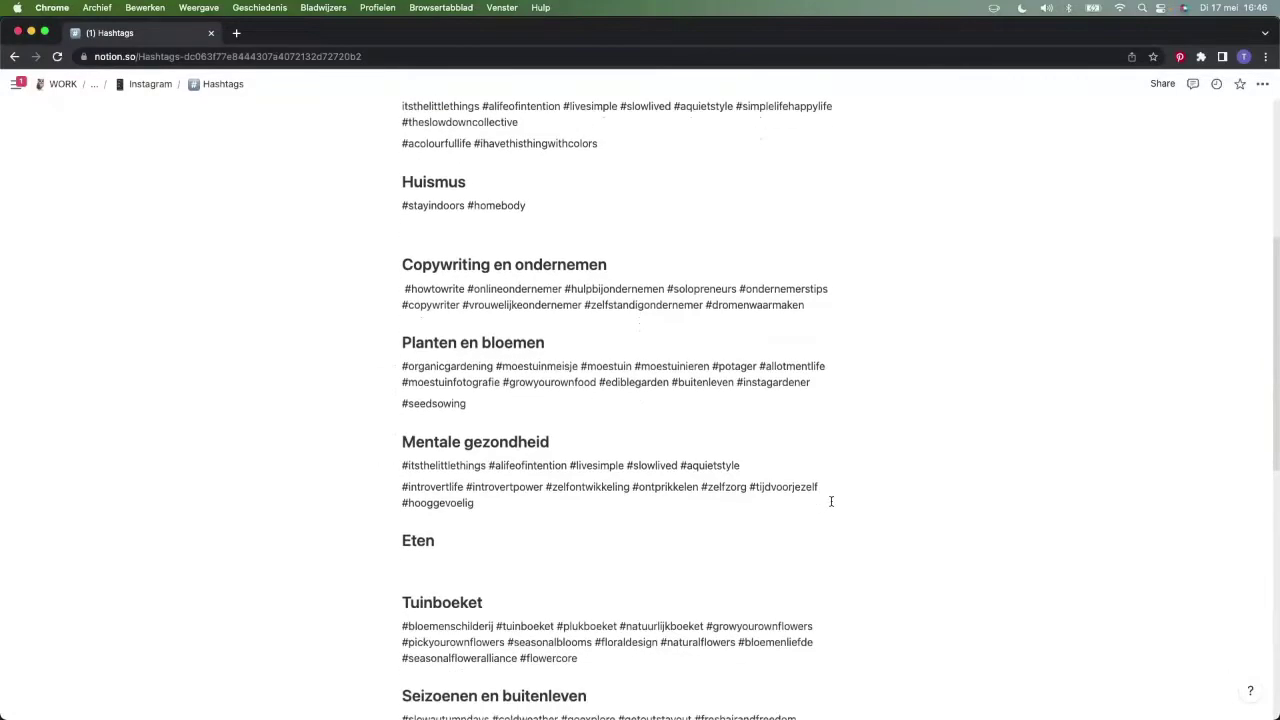
scroll(831, 501, down, 10)
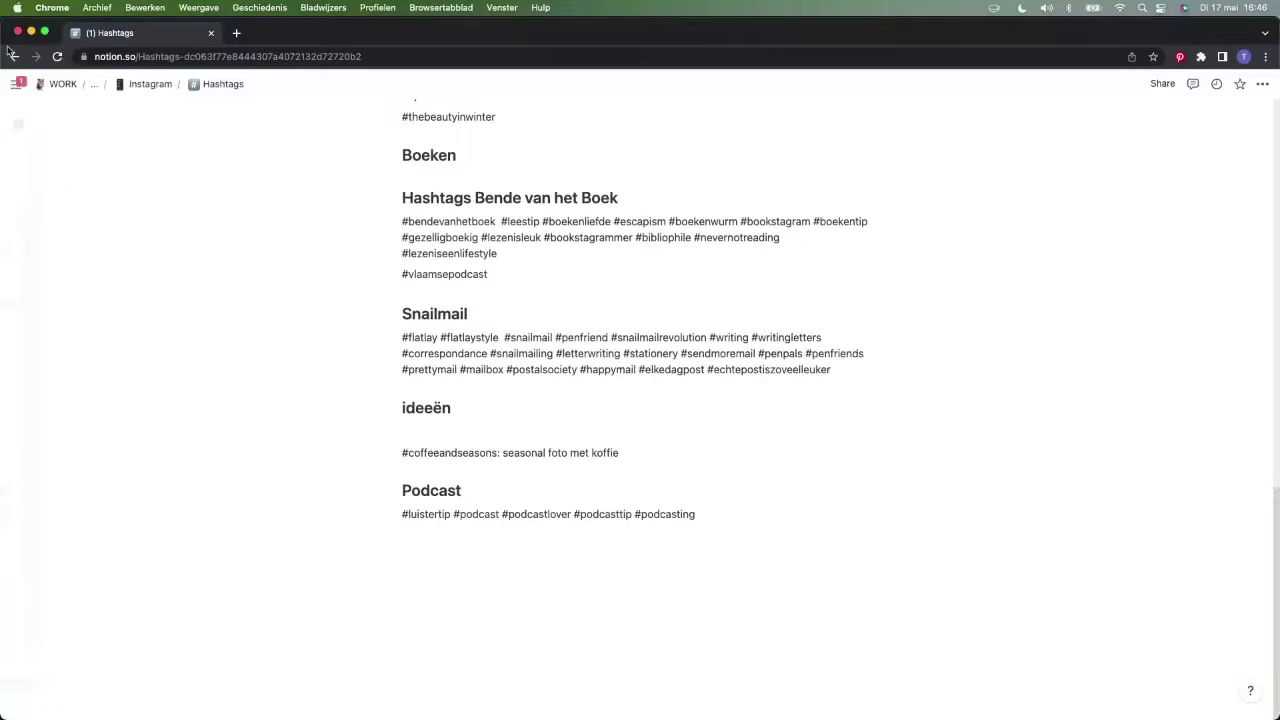
Go back through the Instagram page to Marketing and look over its subpage links and Taken table
click(140, 84)
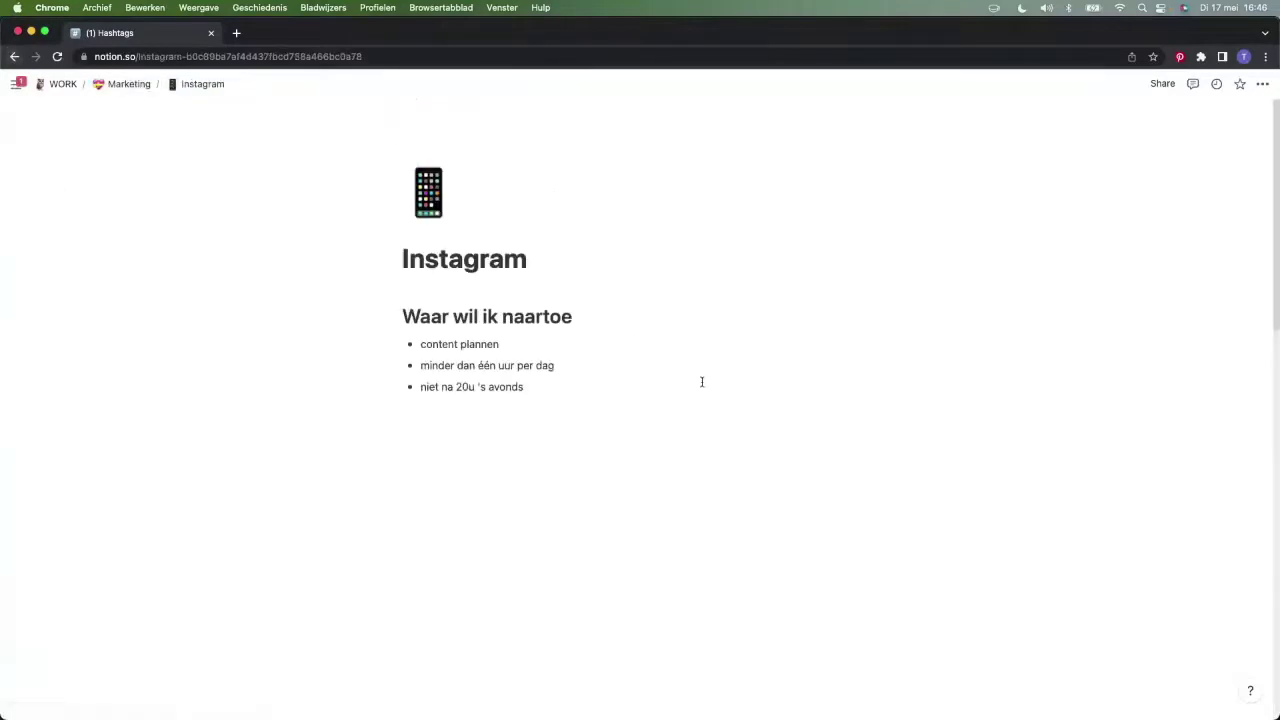
click(97, 86)
scroll(657, 412, down, 2)
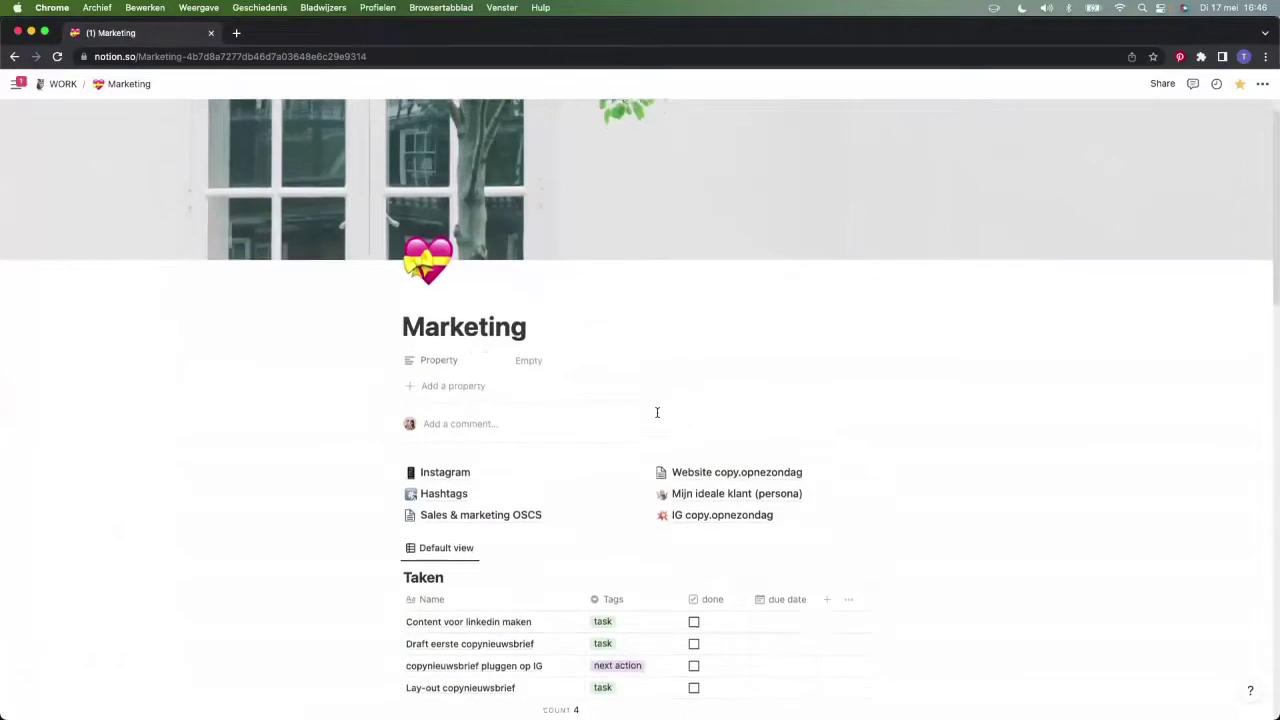
scroll(657, 412, down, 1)
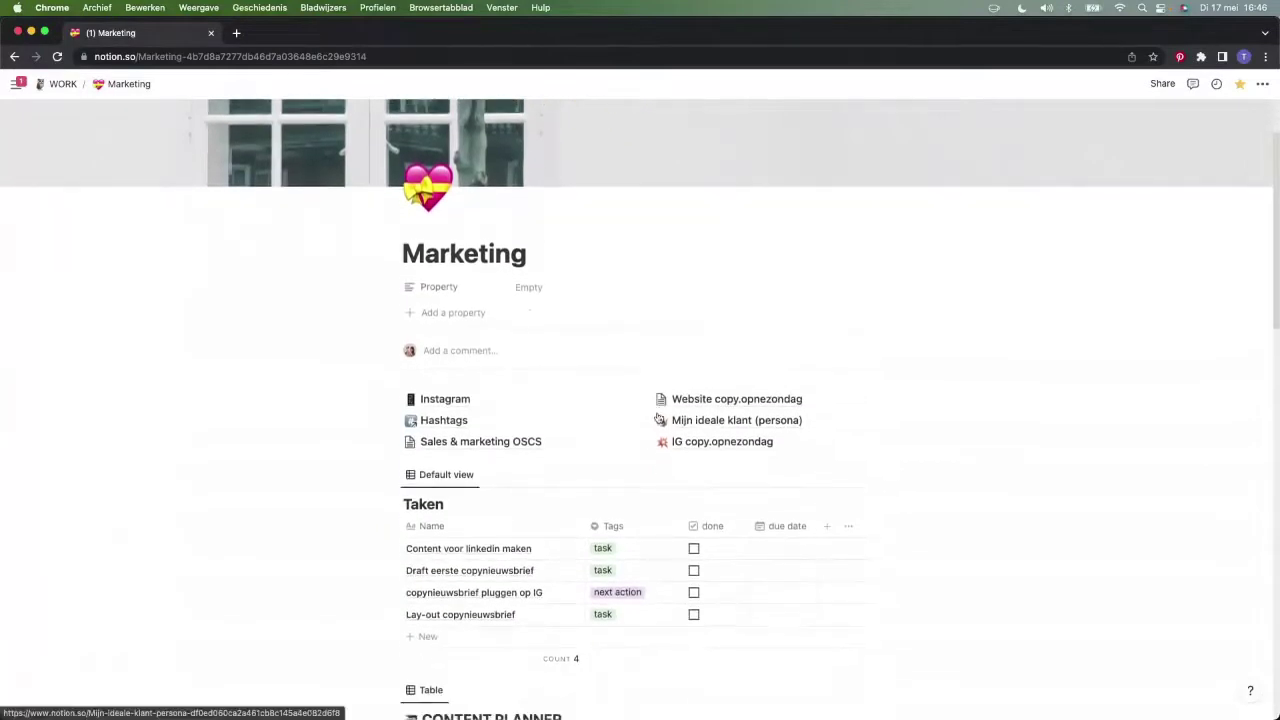
scroll(717, 451, down, 1)
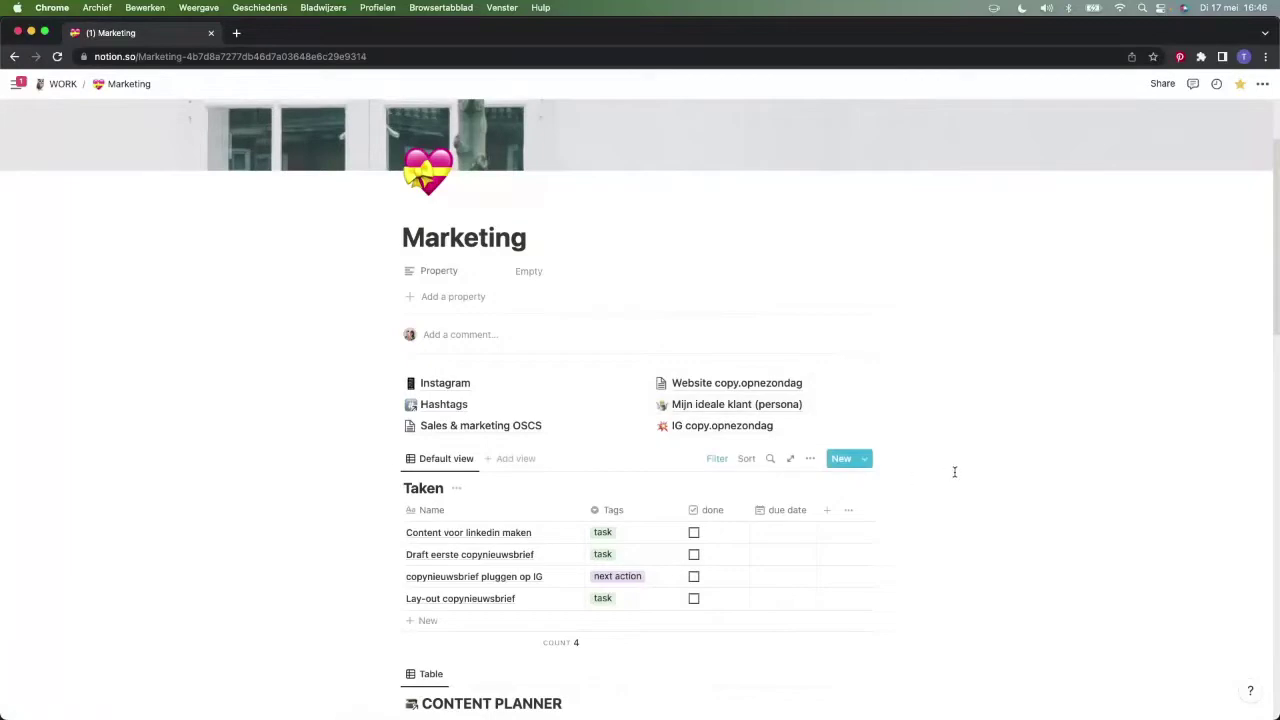
scroll(954, 472, up, 2)
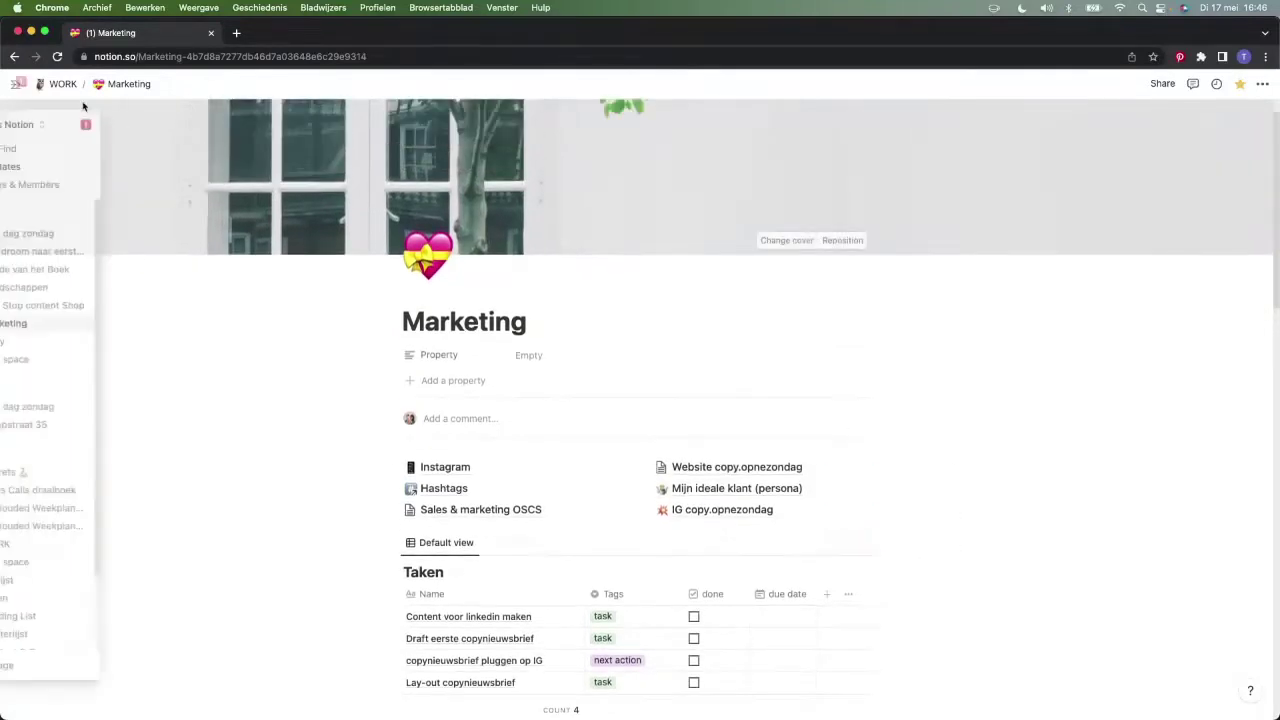
Return to the WORK gallery and open the Bende van het Boek card as a full page
click(63, 85)
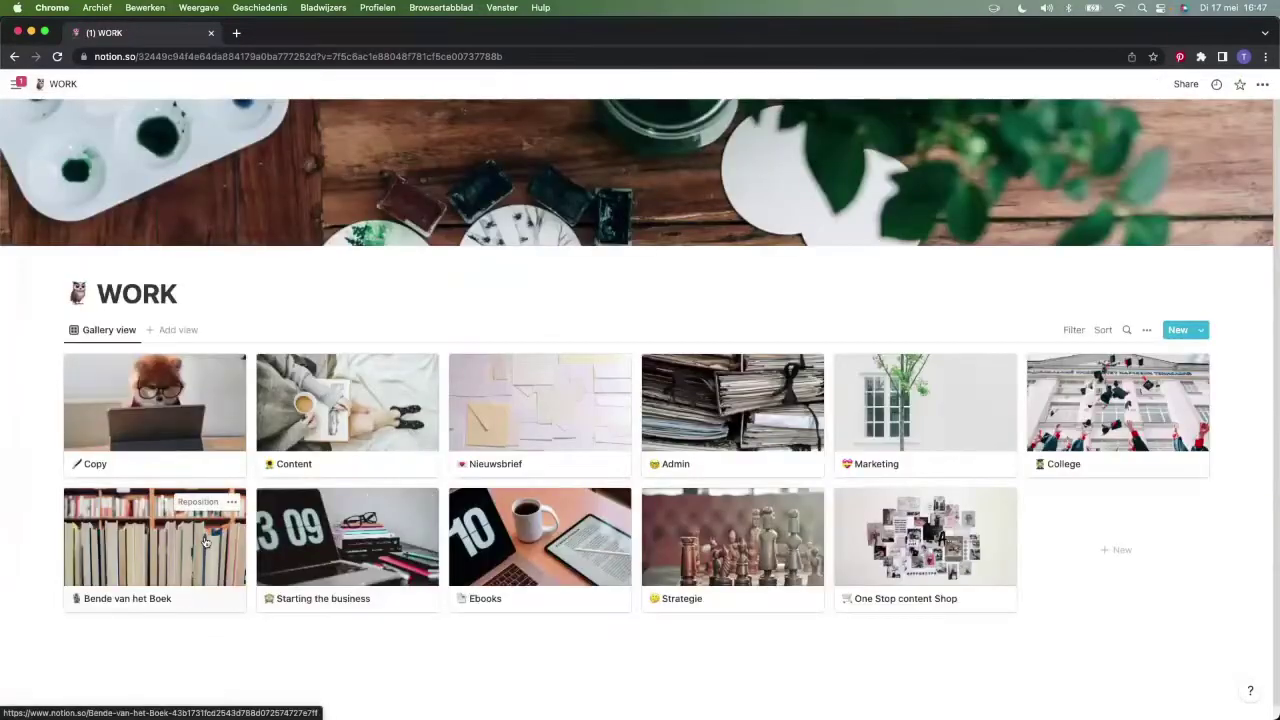
click(205, 541)
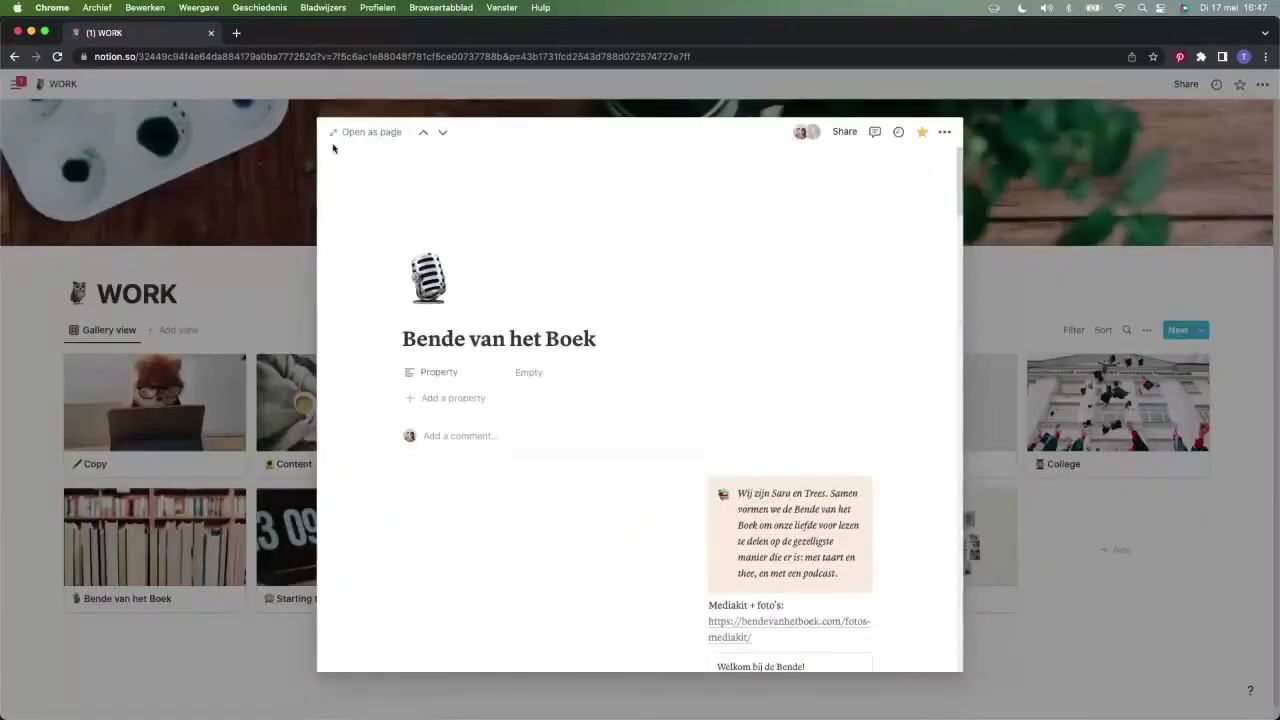
click(365, 132)
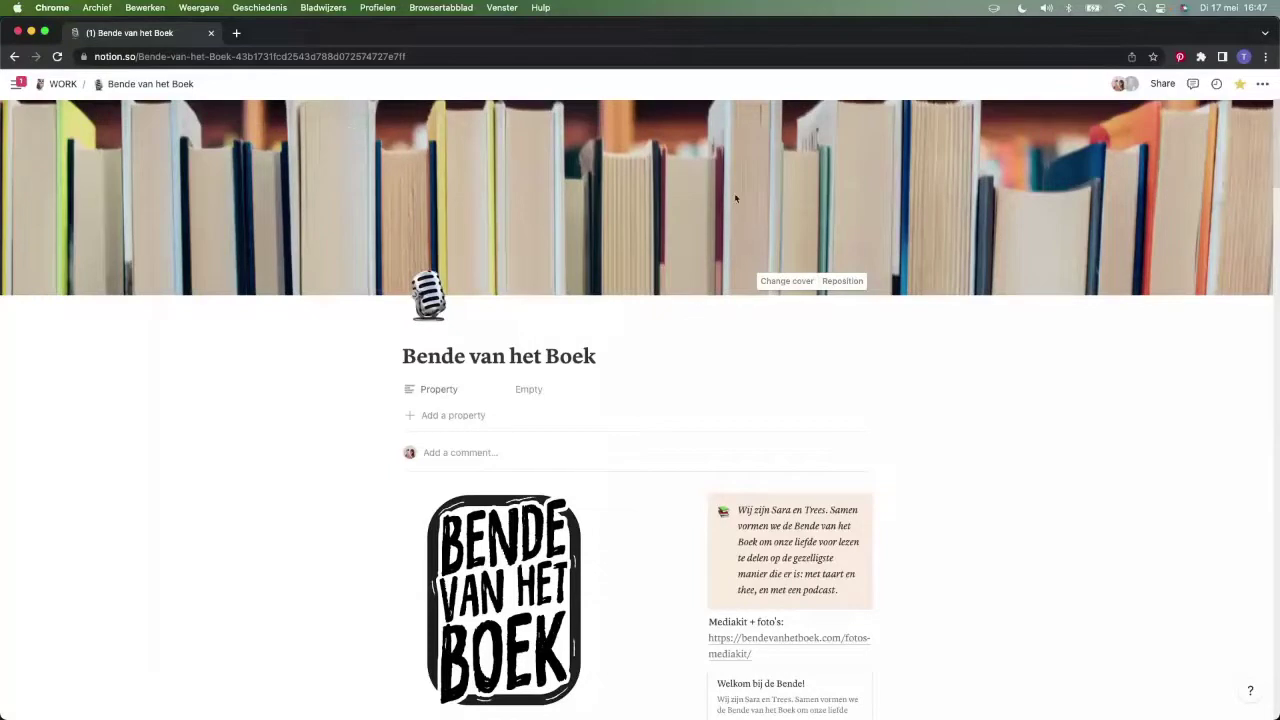
Look through the Bende van het Boek introduction, media kit links and the Elk haar verantwoordelijkheid lists
scroll(1012, 344, down, 2)
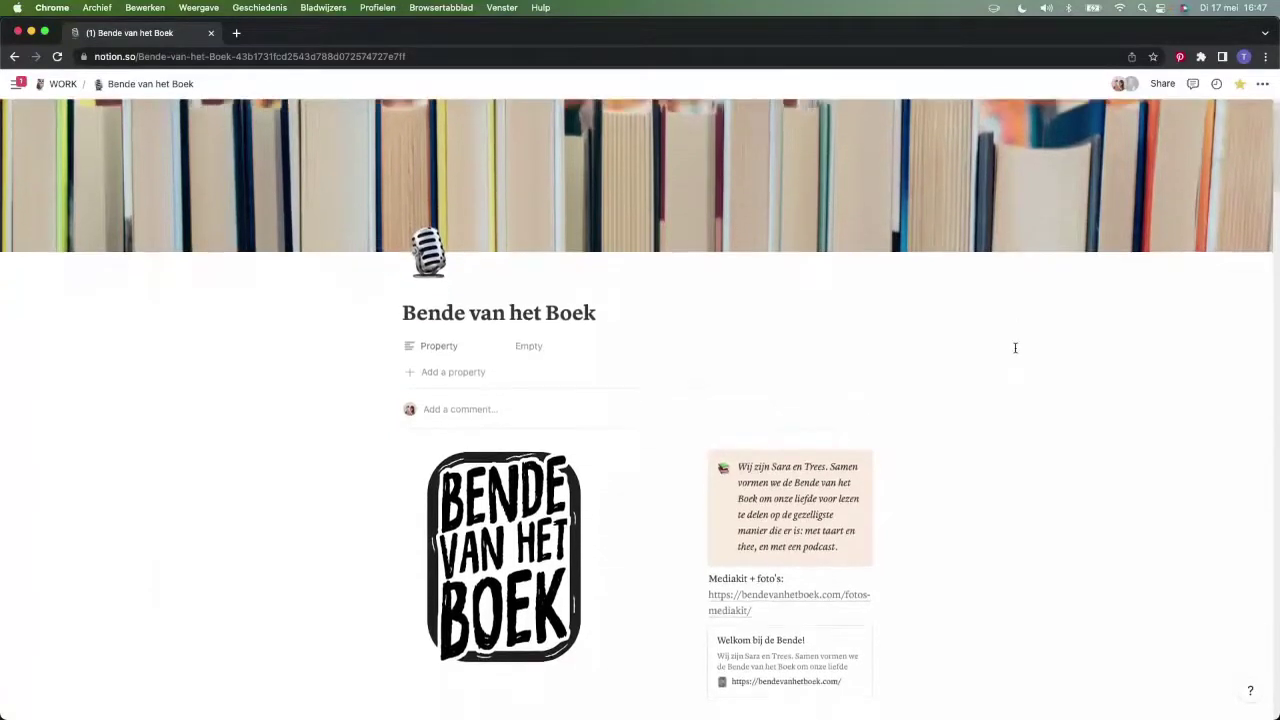
scroll(1015, 347, down, 2)
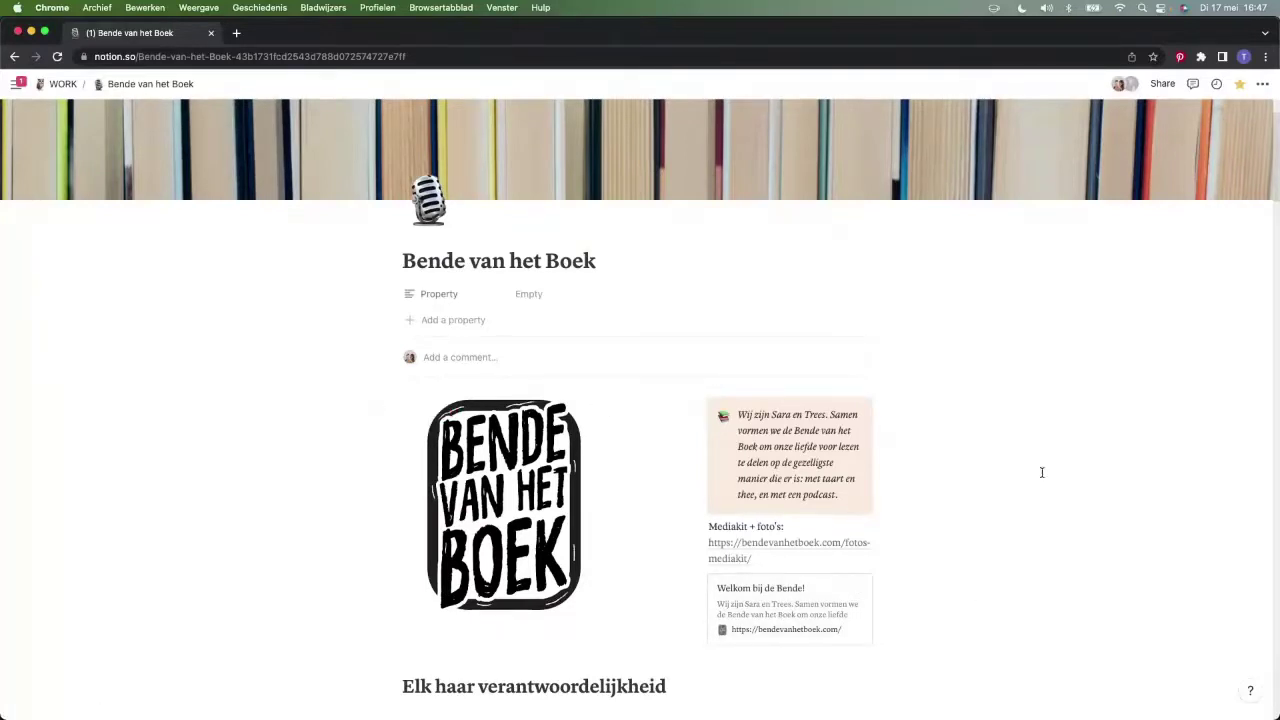
scroll(1040, 471, down, 5)
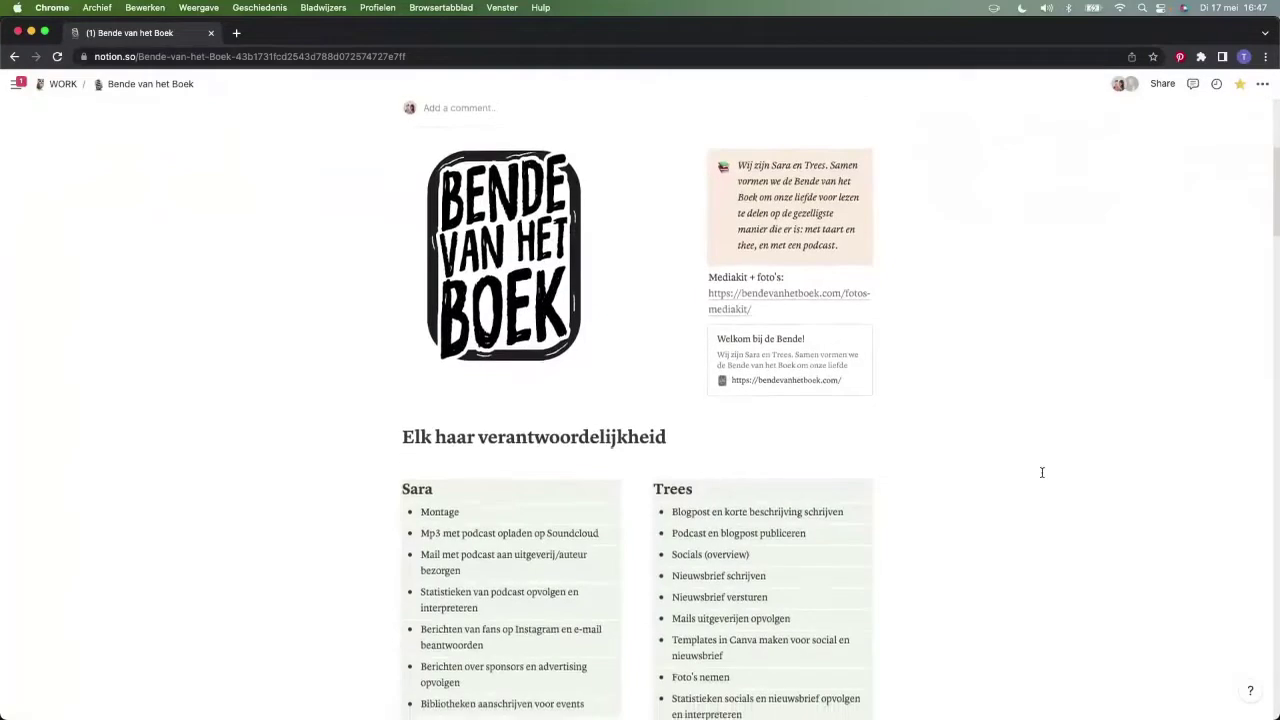
scroll(1042, 472, down, 2)
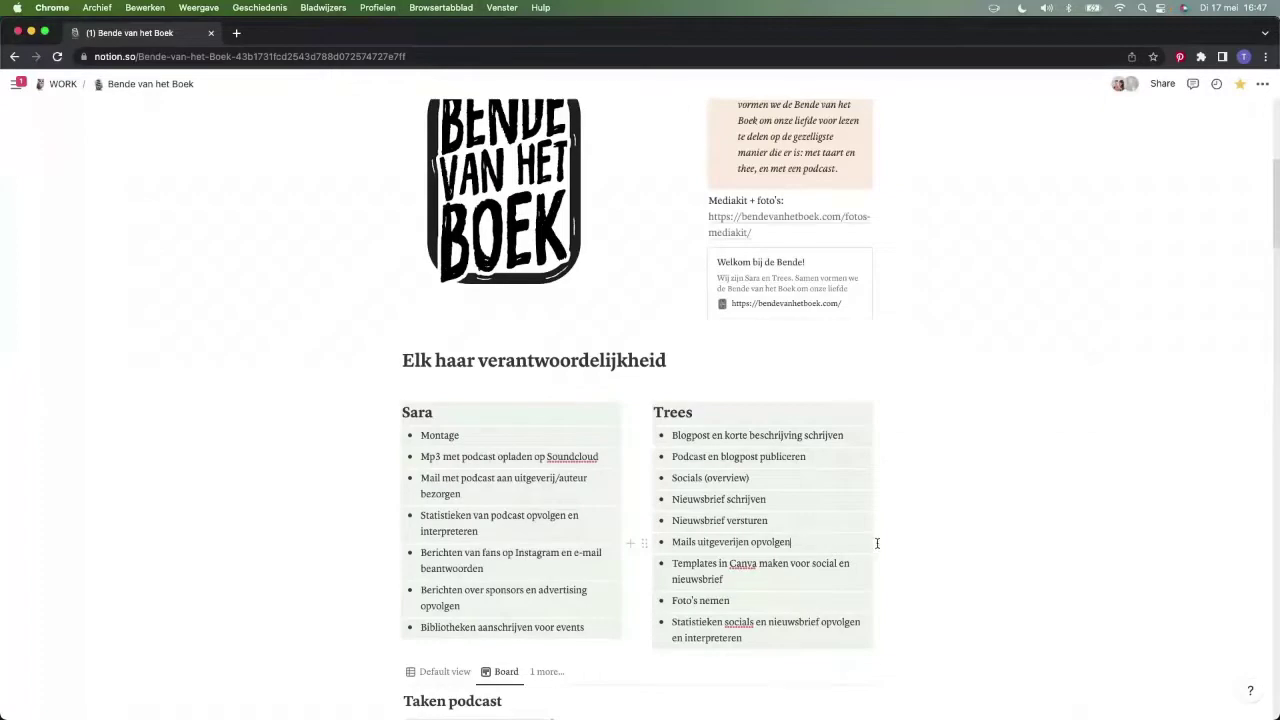
Review the Taken podcast board with its task cards grouped by status
scroll(929, 520, down, 3)
scroll(929, 520, down, 2)
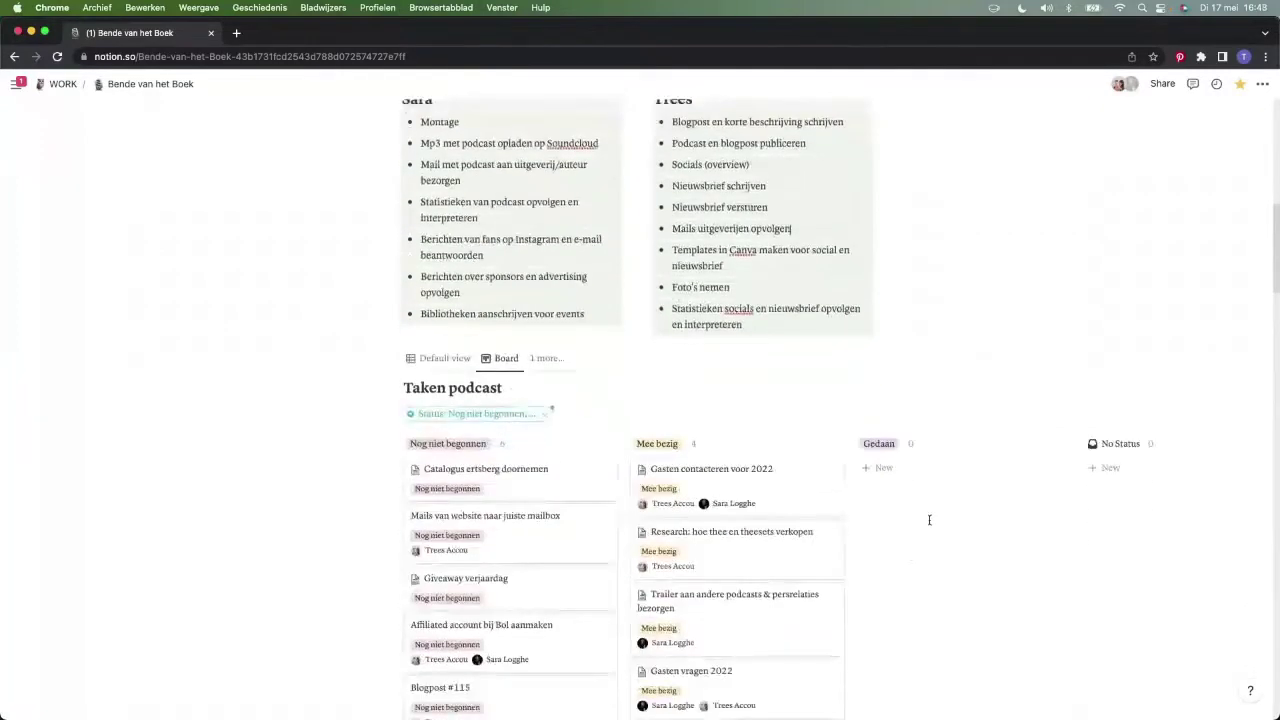
scroll(373, 501, down, 2)
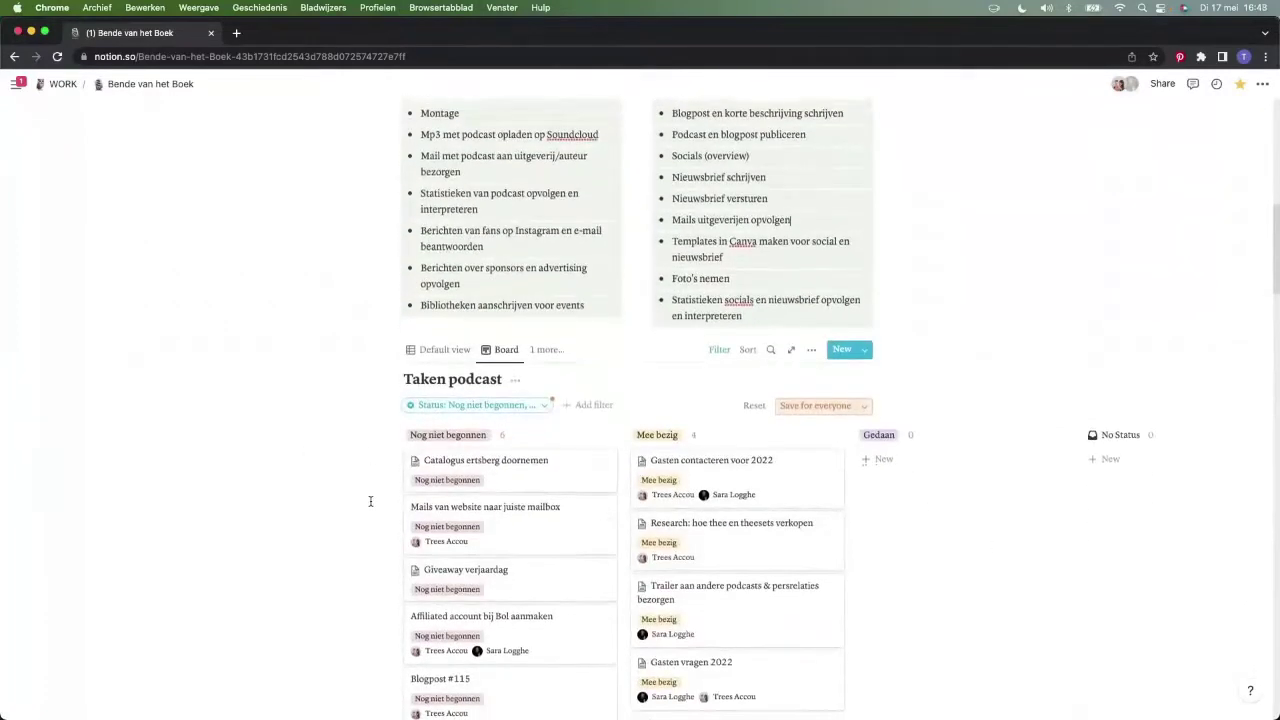
scroll(370, 501, down, 6)
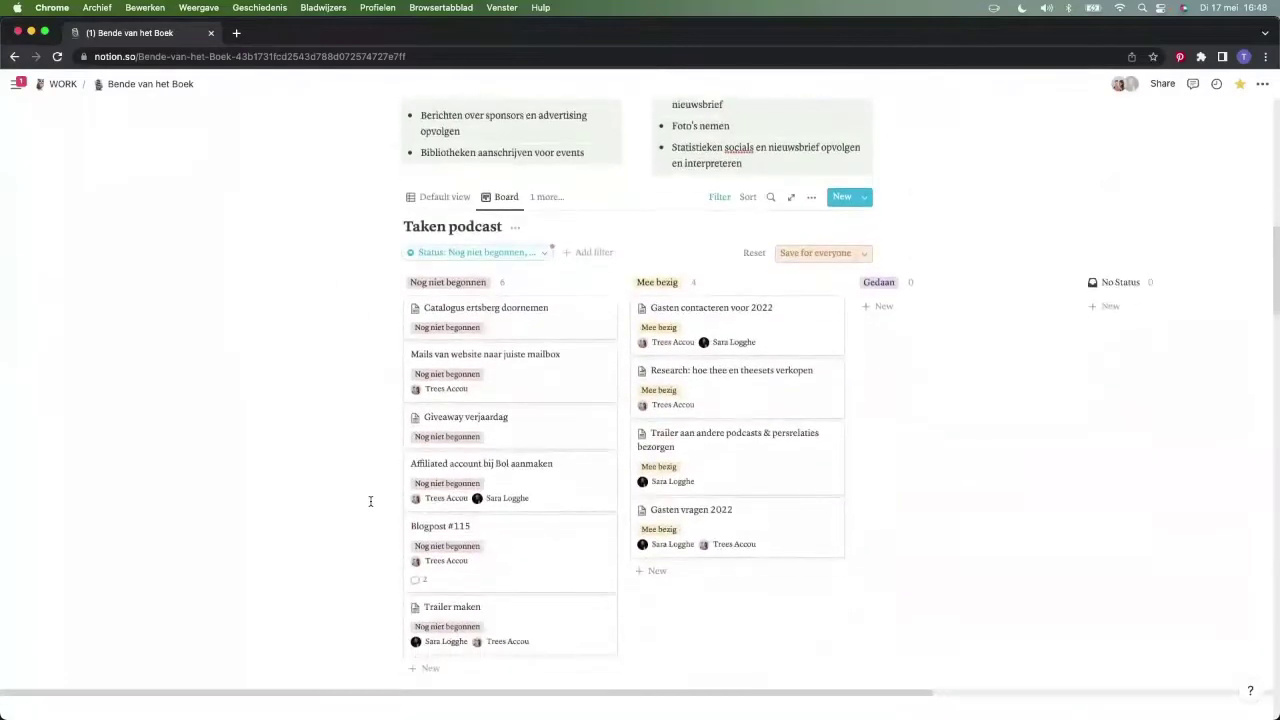
Review the Afleveringen podcast board across its stages from Idee to Op social gezet
scroll(370, 501, down, 2)
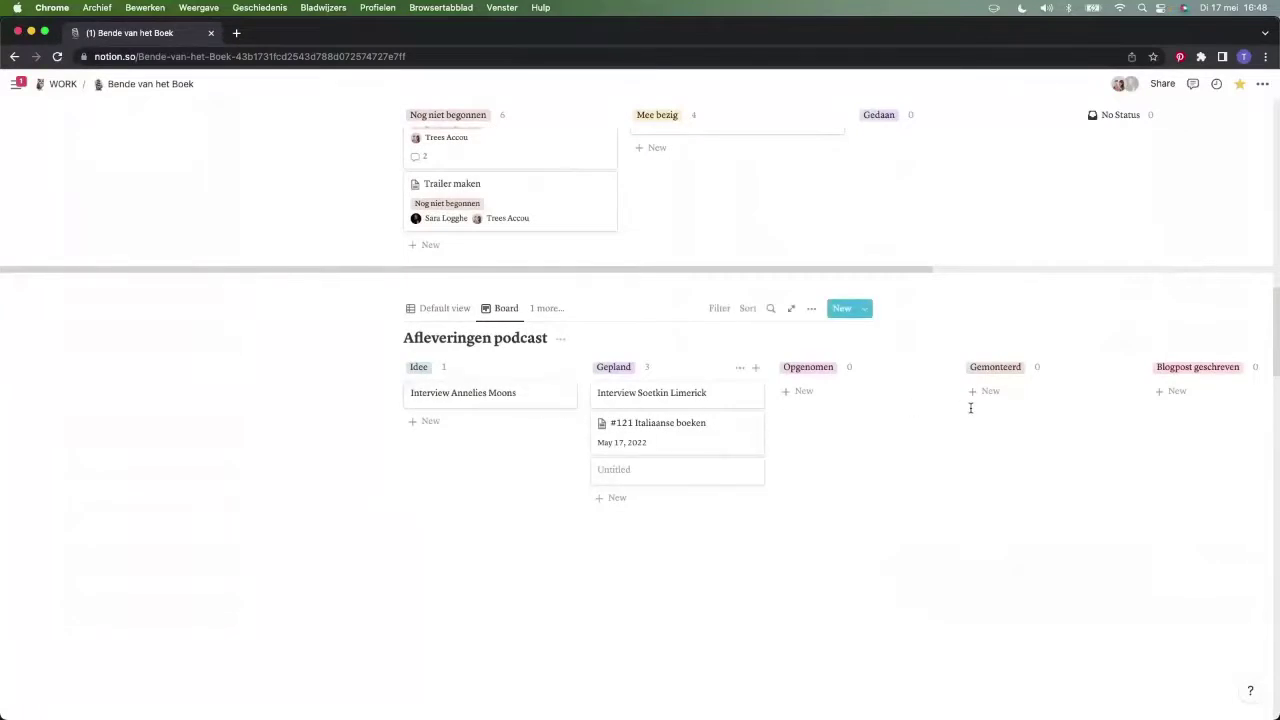
scroll(970, 408, right, 5)
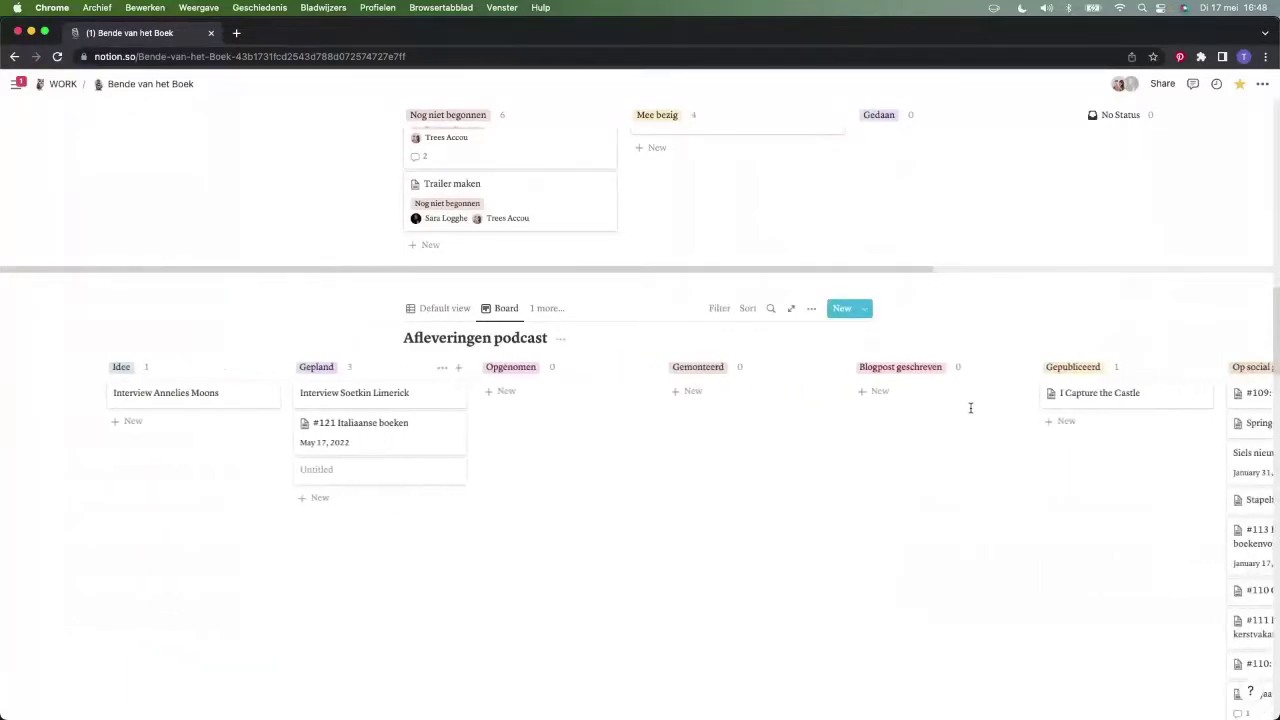
scroll(775, 455, right, 2)
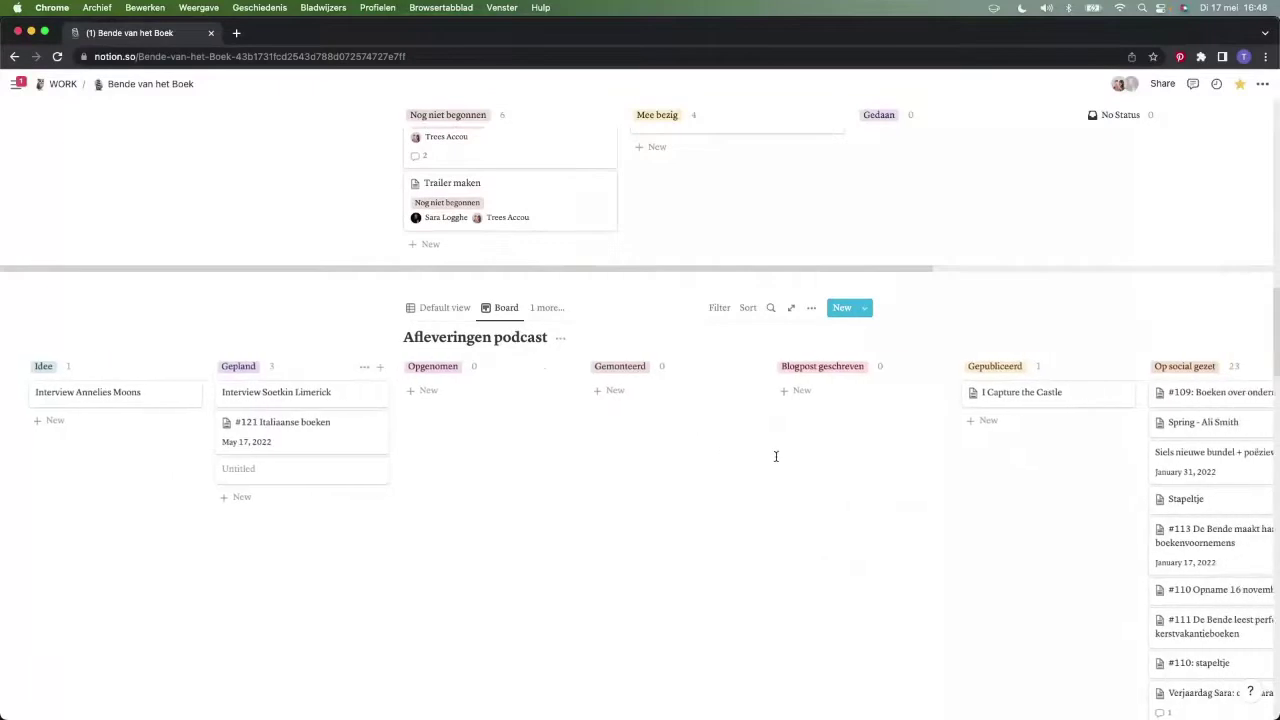
scroll(775, 456, right, 2)
scroll(775, 456, left, 1)
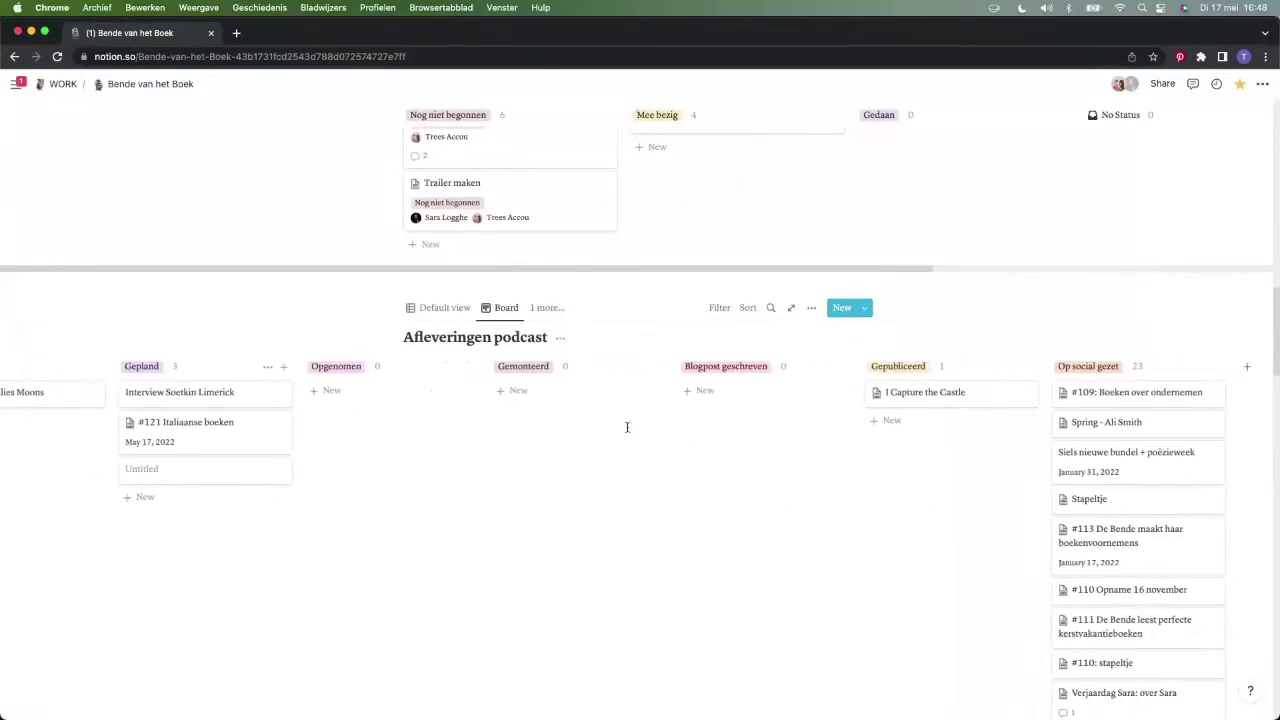
Open the #121 Italiaanse boeken episode card, read through its book notes and close the preview
click(228, 424)
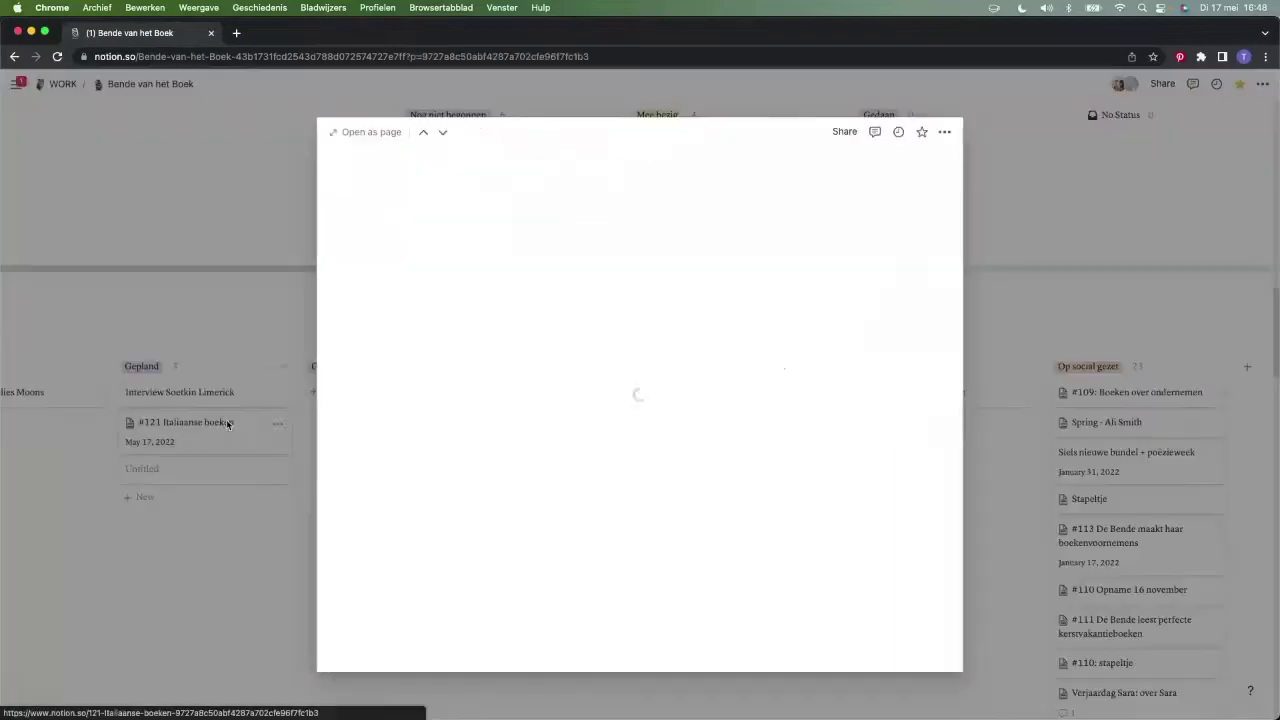
scroll(620, 410, down, 3)
scroll(620, 410, down, 8)
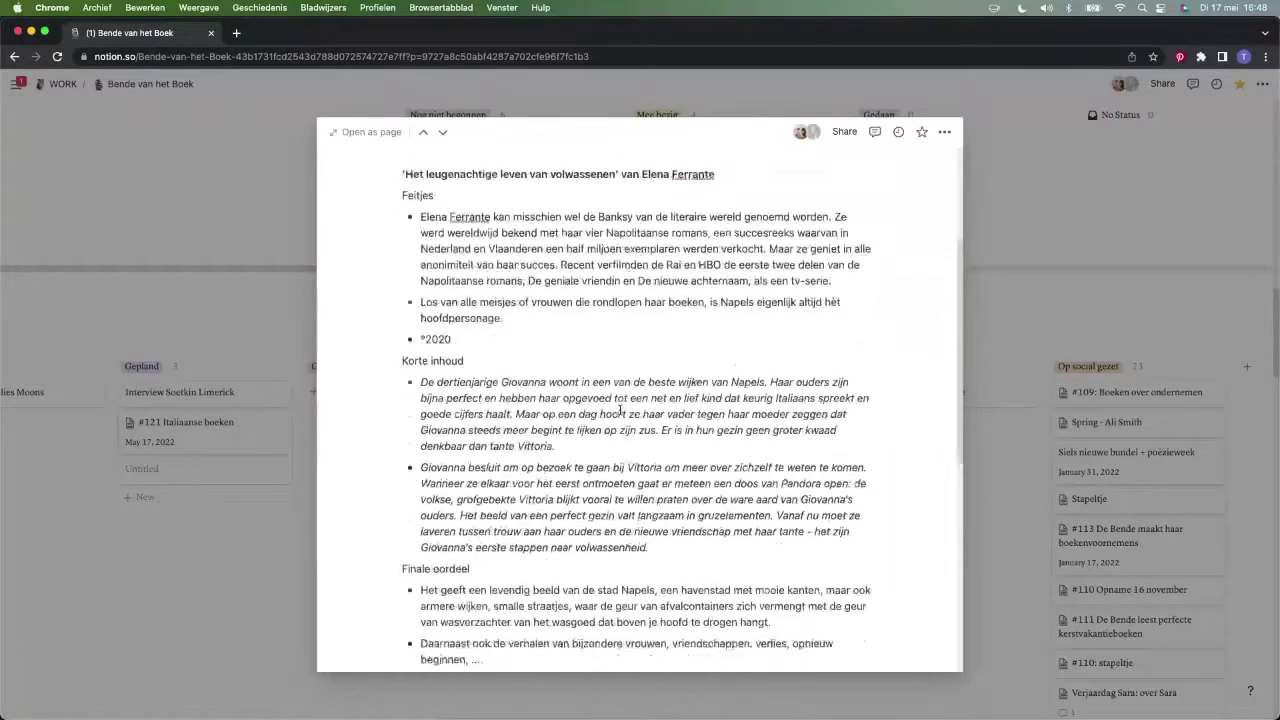
scroll(620, 410, down, 5)
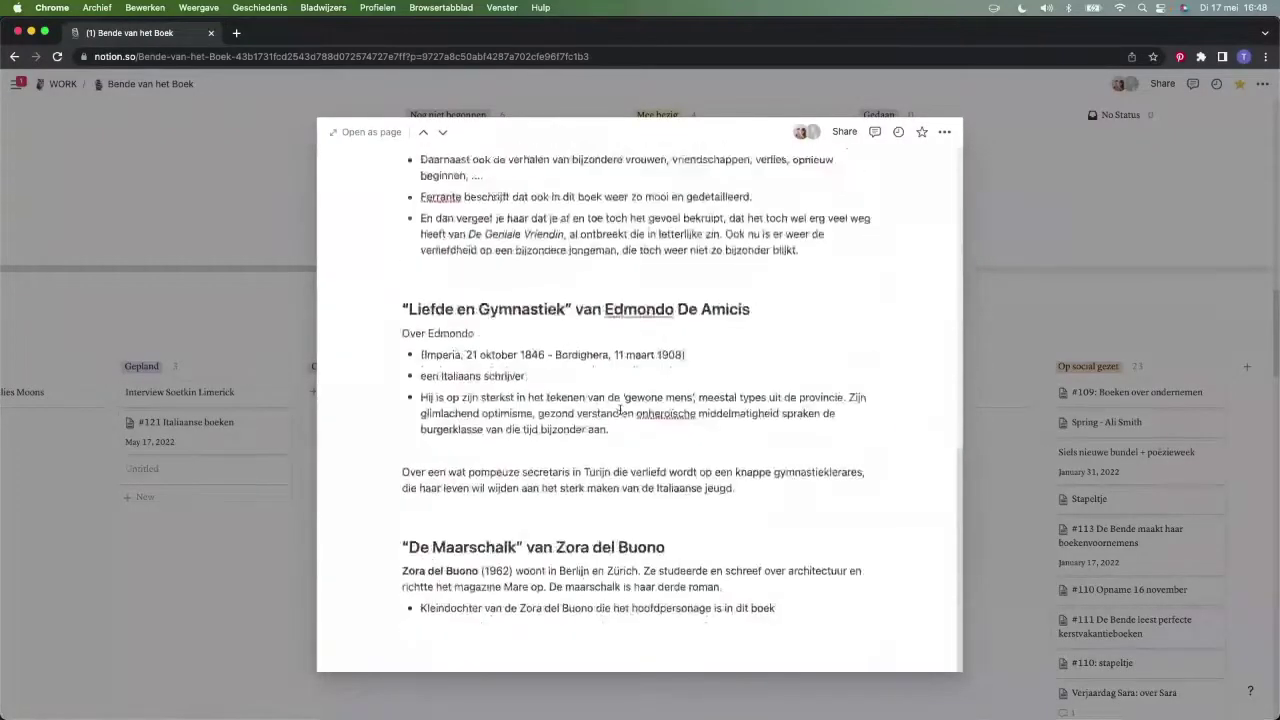
click(1059, 239)
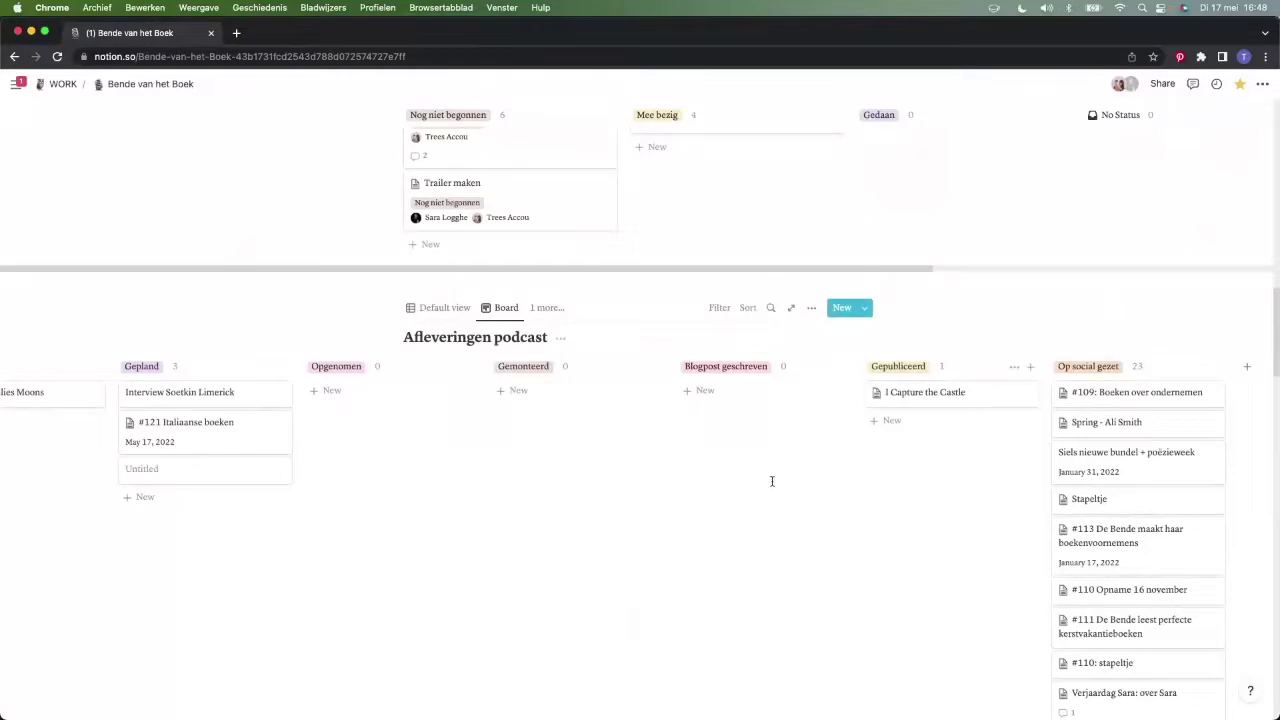
View the Instagram Bende van het Boek table below the episodes board
scroll(718, 490, down, 7)
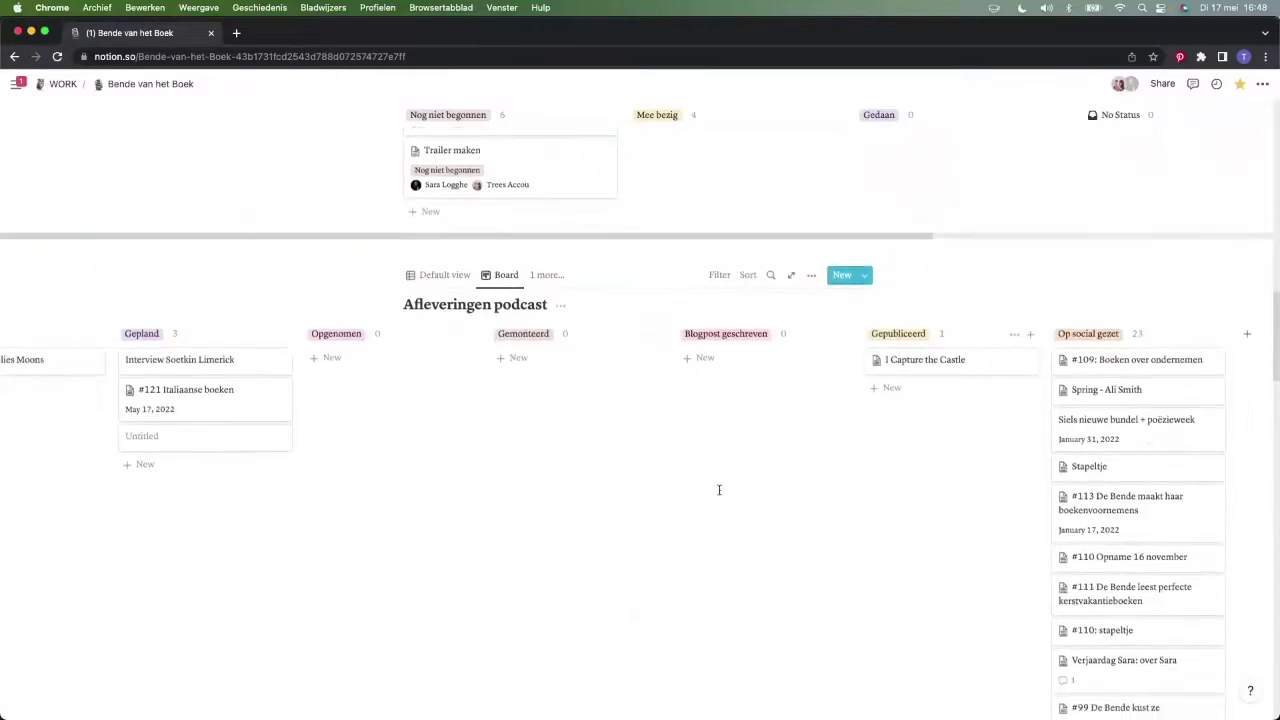
scroll(718, 490, down, 10)
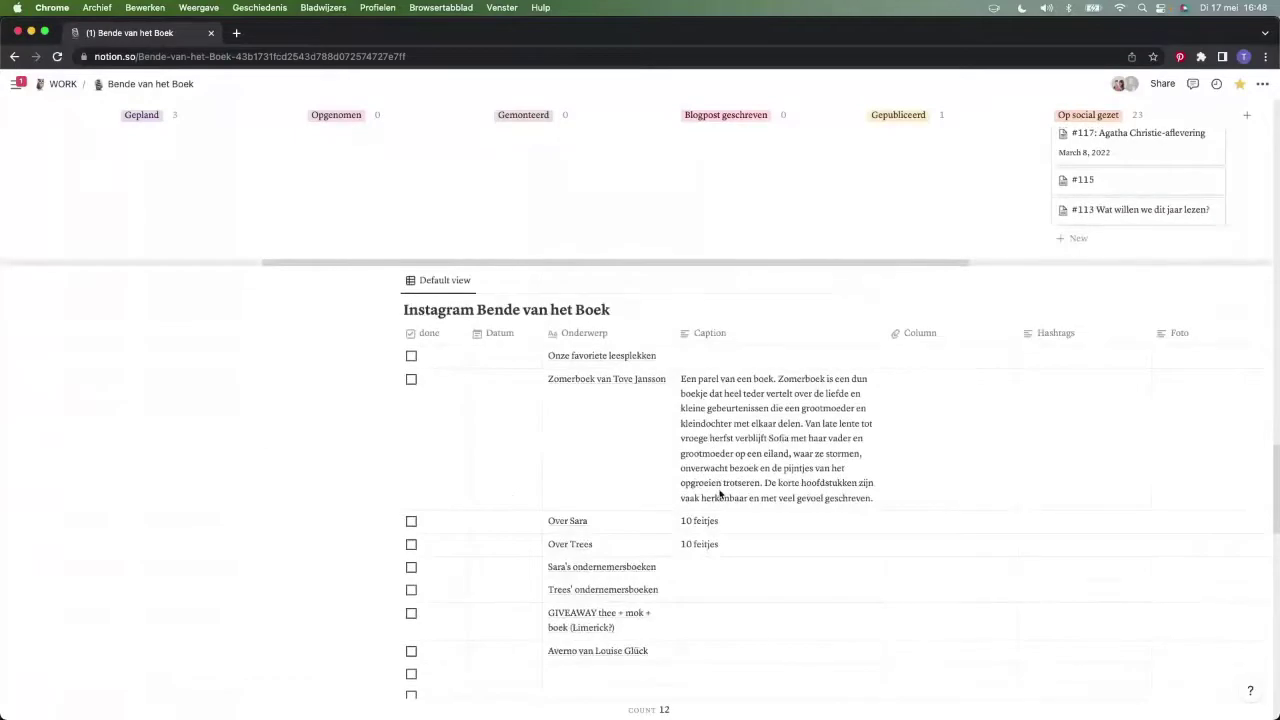
Review the Instagram table, the hashtag list and the Projecten en wilde ideeën gallery on the Bende van het Boek page
scroll(720, 493, down, 3)
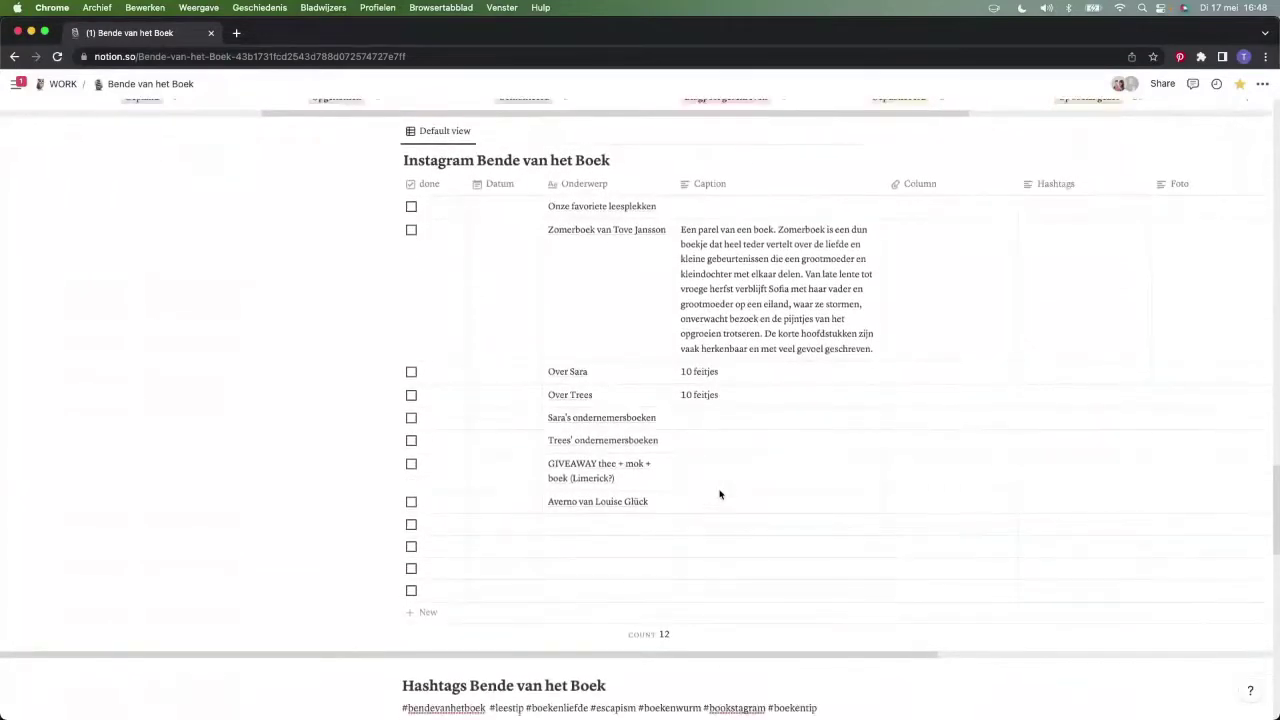
scroll(720, 494, down, 5)
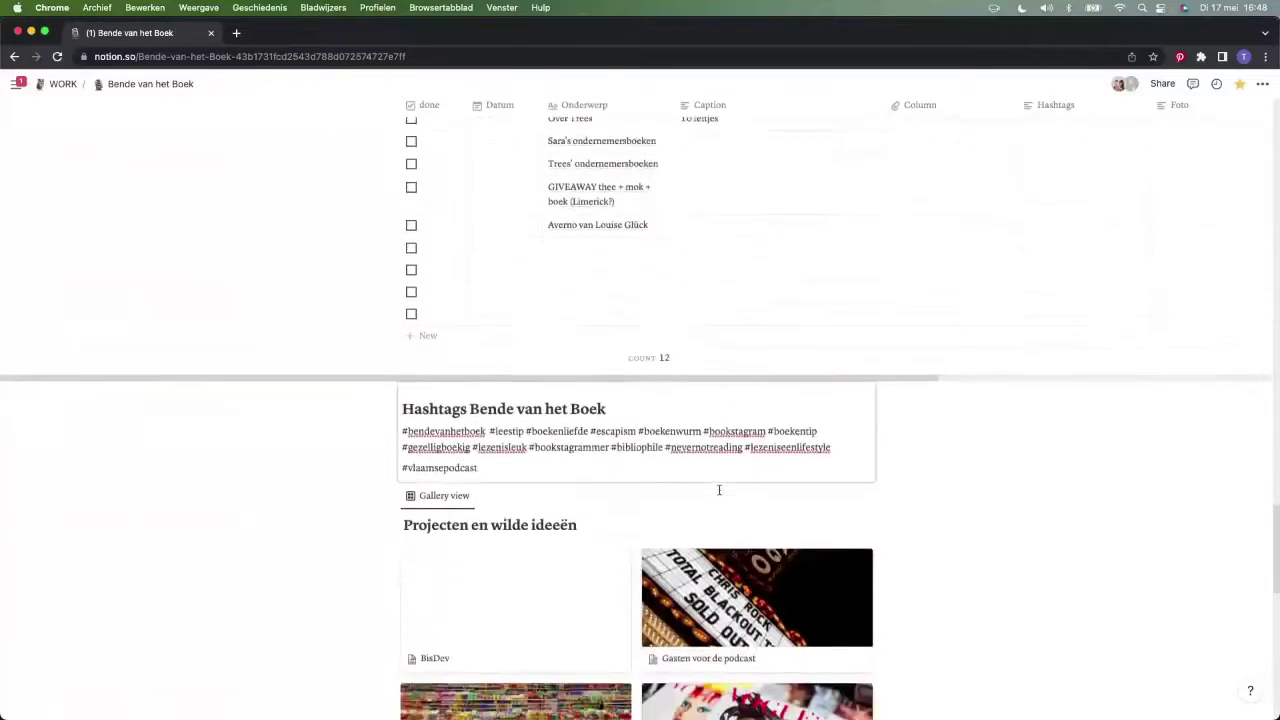
scroll(323, 466, down, 3)
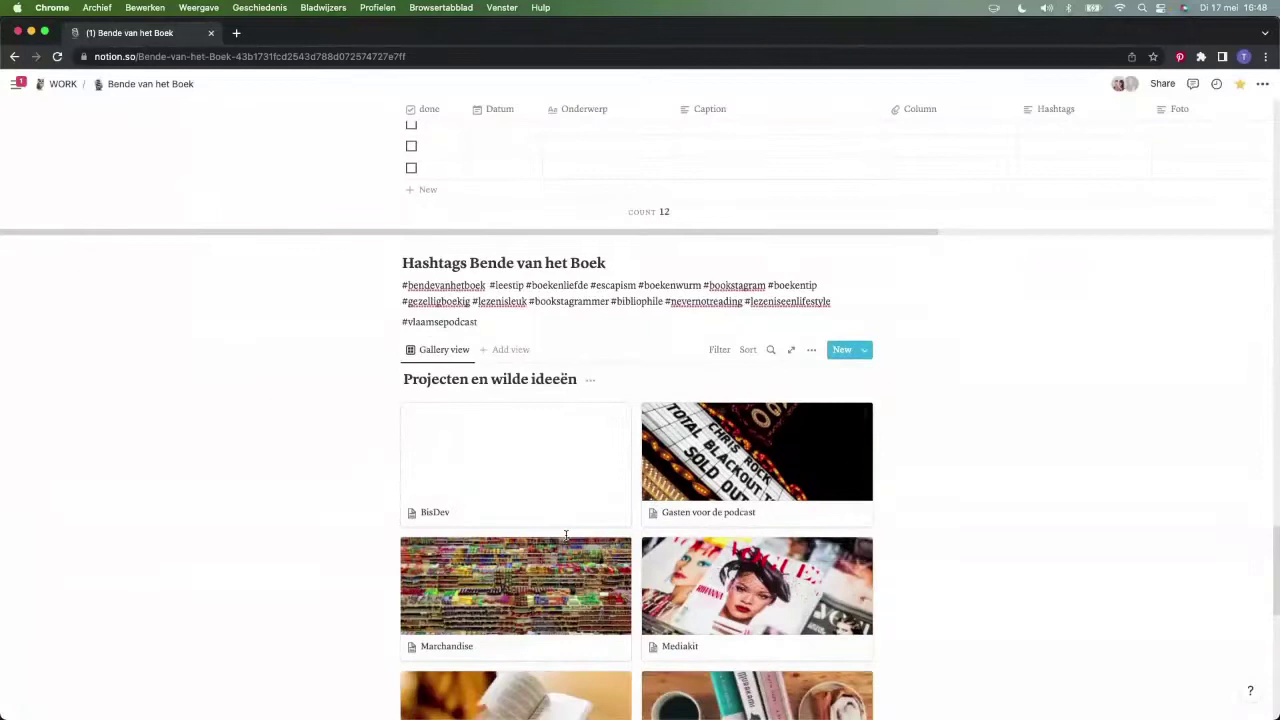
scroll(566, 535, down, 3)
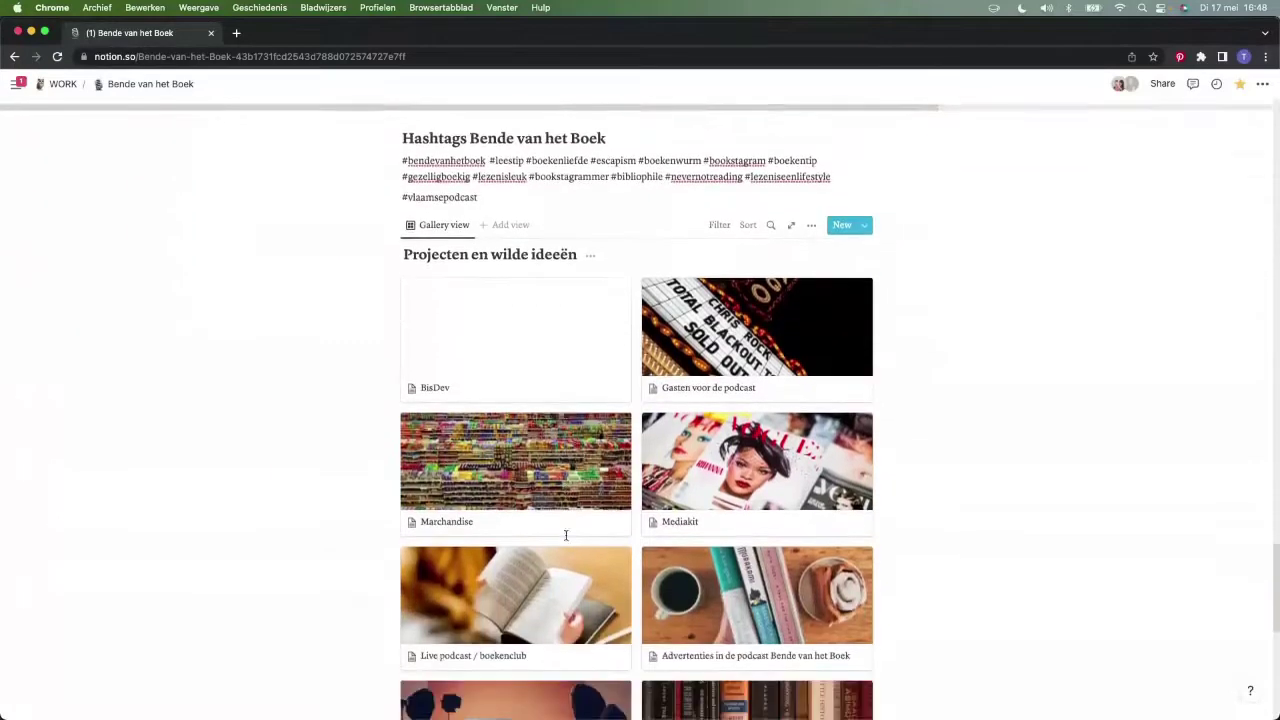
scroll(566, 540, up, 7)
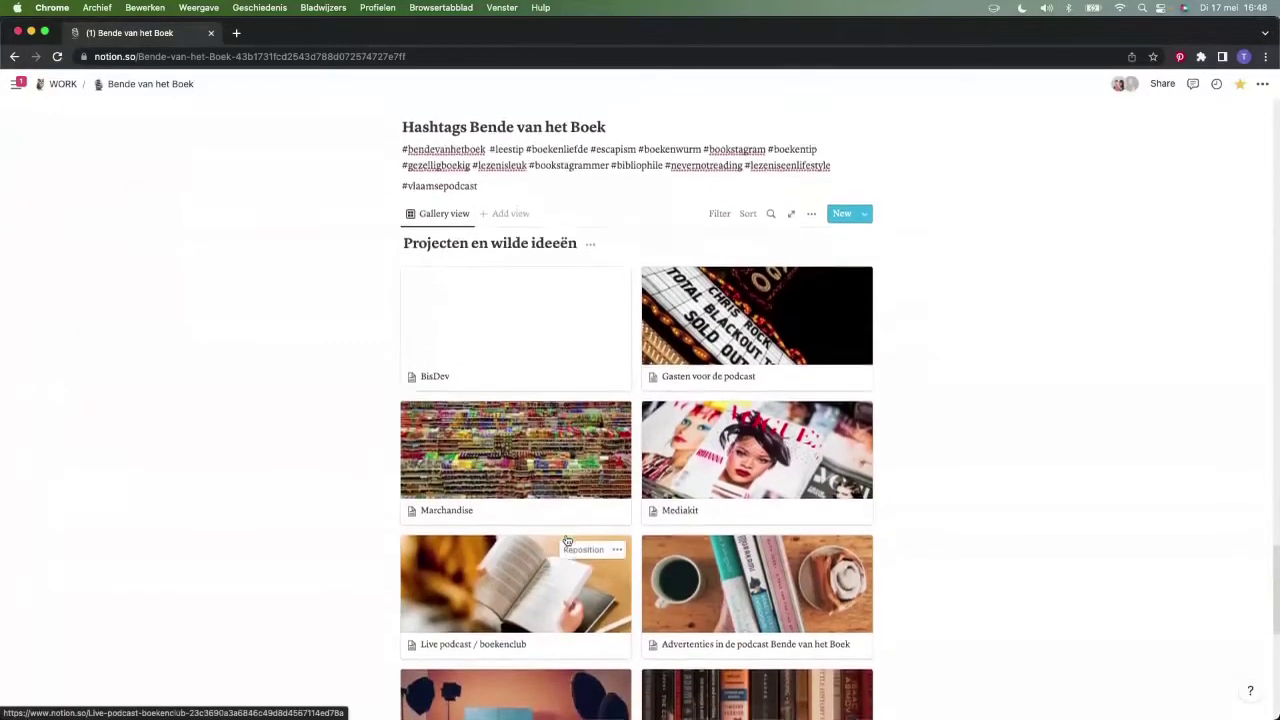
scroll(566, 540, up, 15)
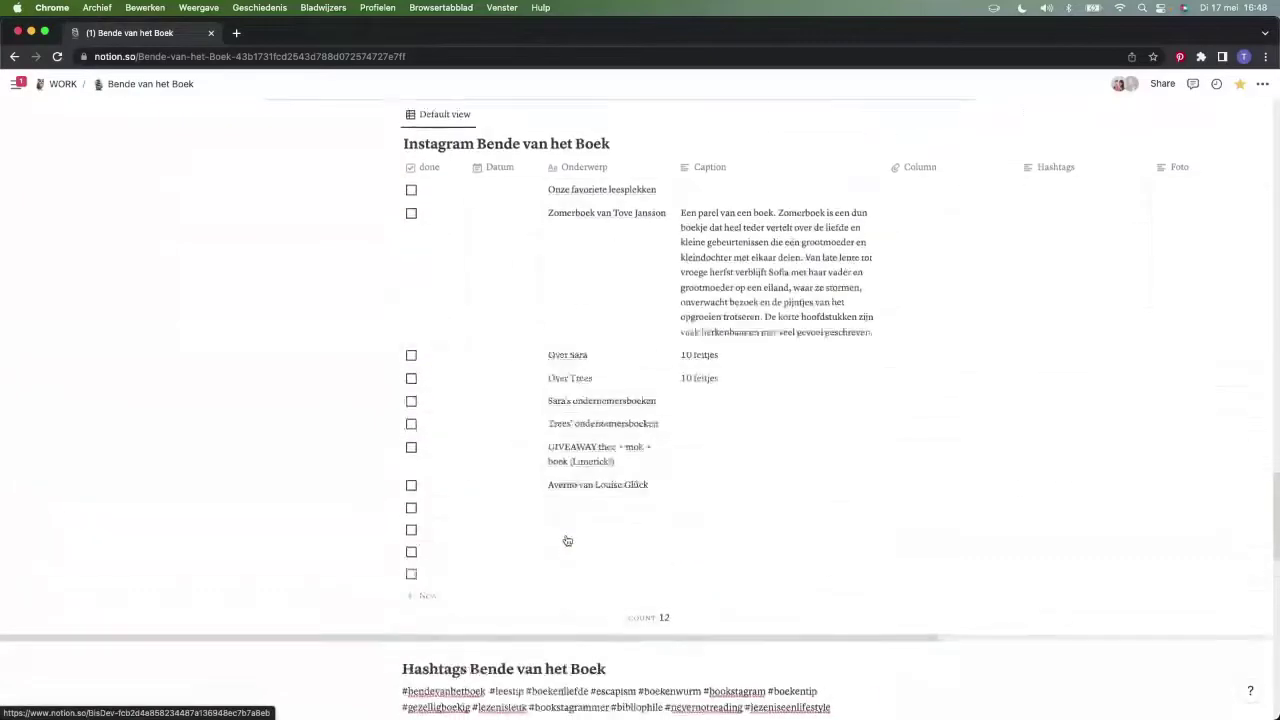
scroll(566, 540, up, 20)
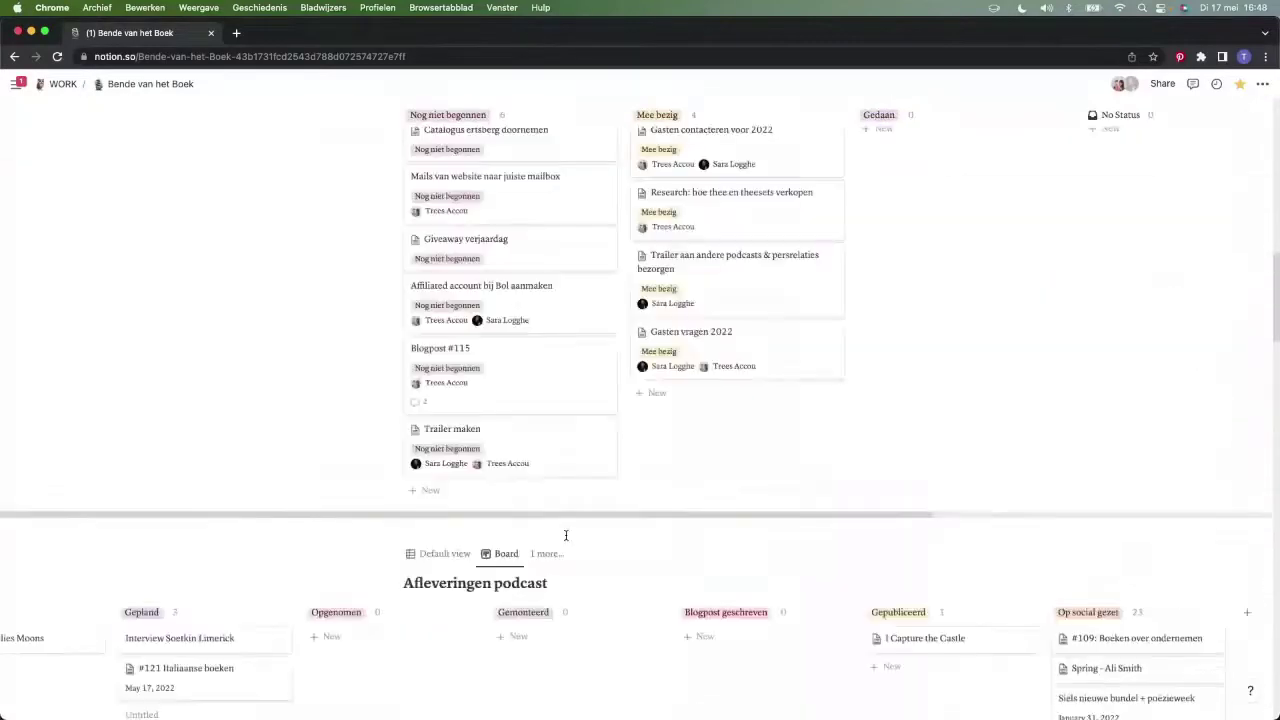
scroll(566, 535, up, 4)
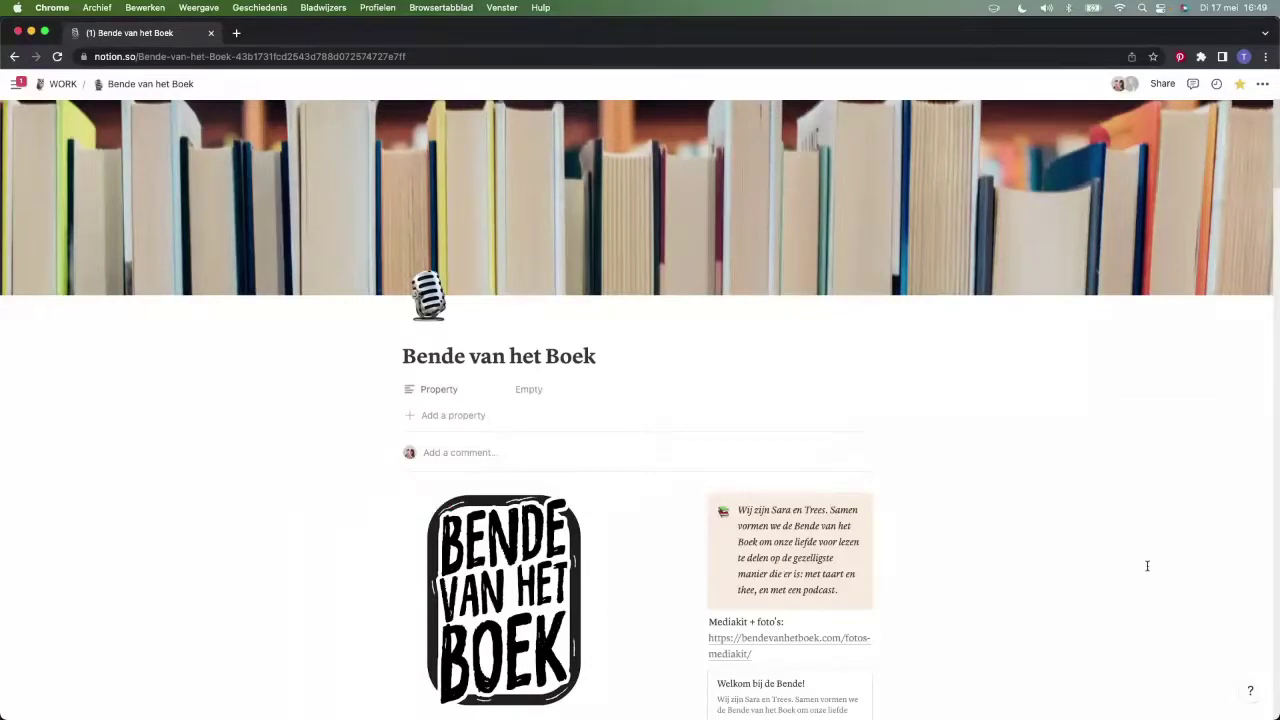
Go through the Taken podcast and Afleveringen podcast boards again, including the full list of episodes under Op social gezet
scroll(1147, 566, down, 10)
scroll(1140, 579, down, 4)
scroll(1140, 579, down, 2)
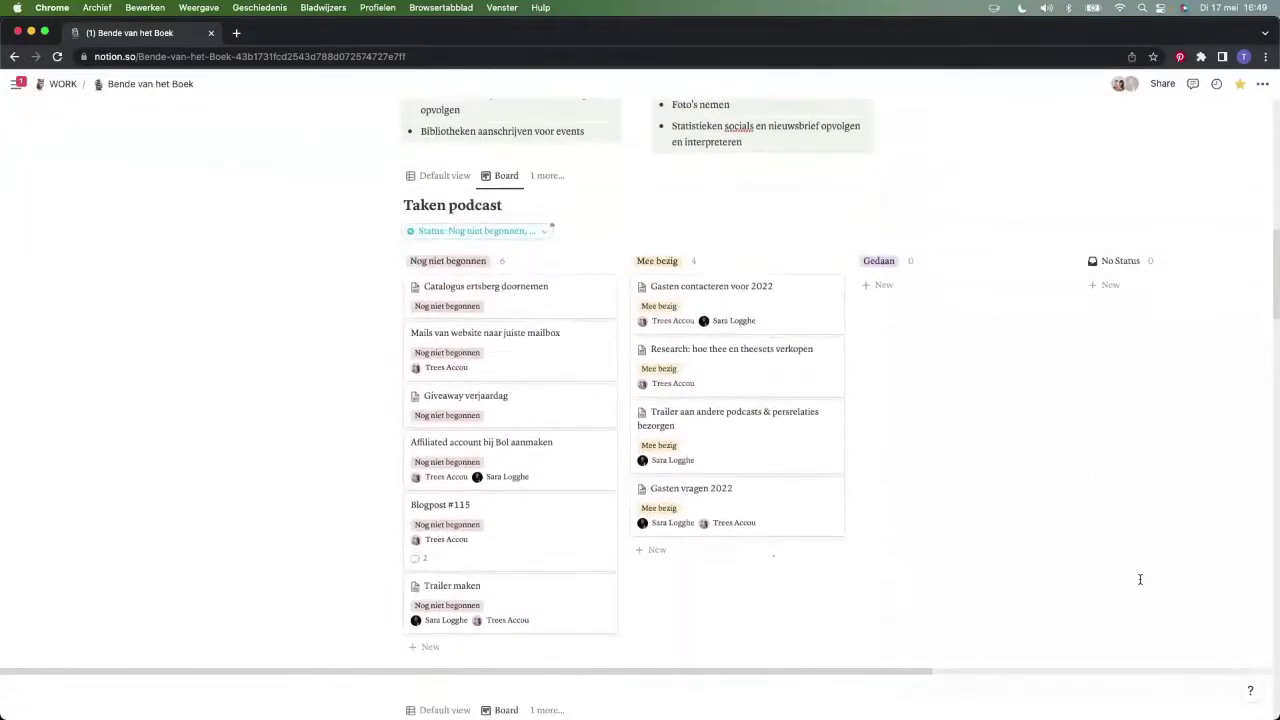
scroll(1140, 579, down, 8)
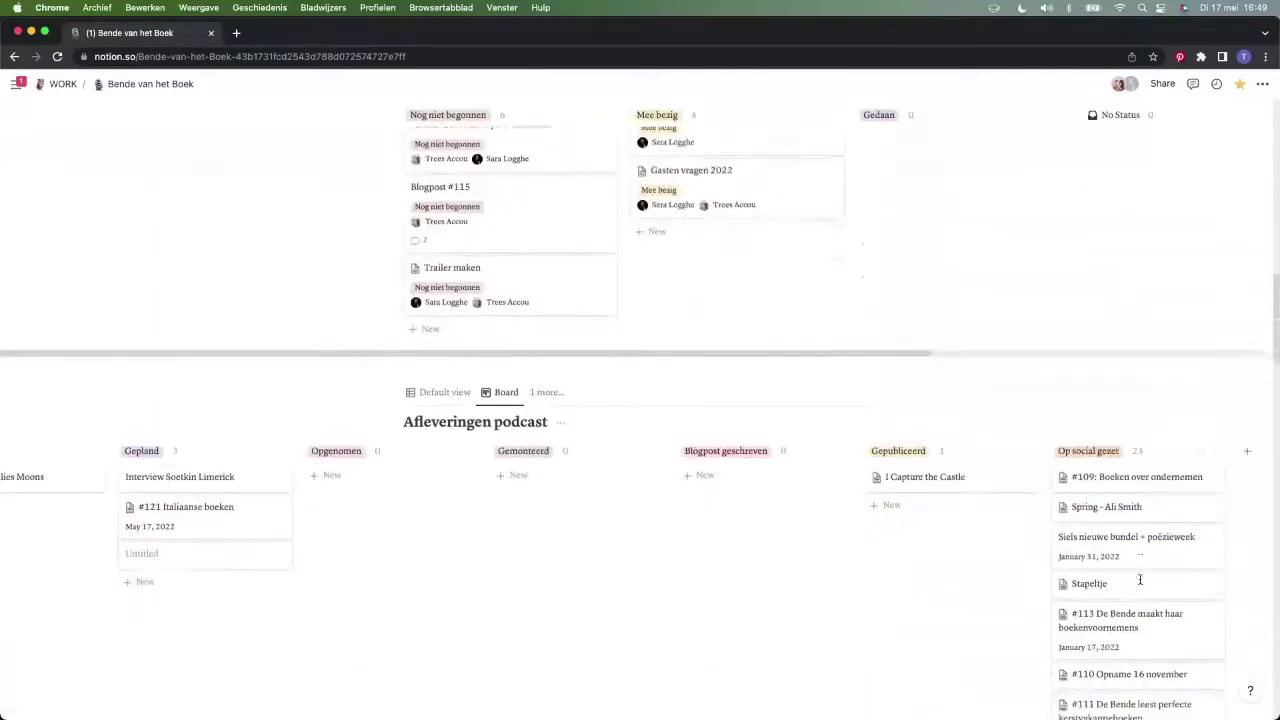
scroll(1234, 590, down, 2)
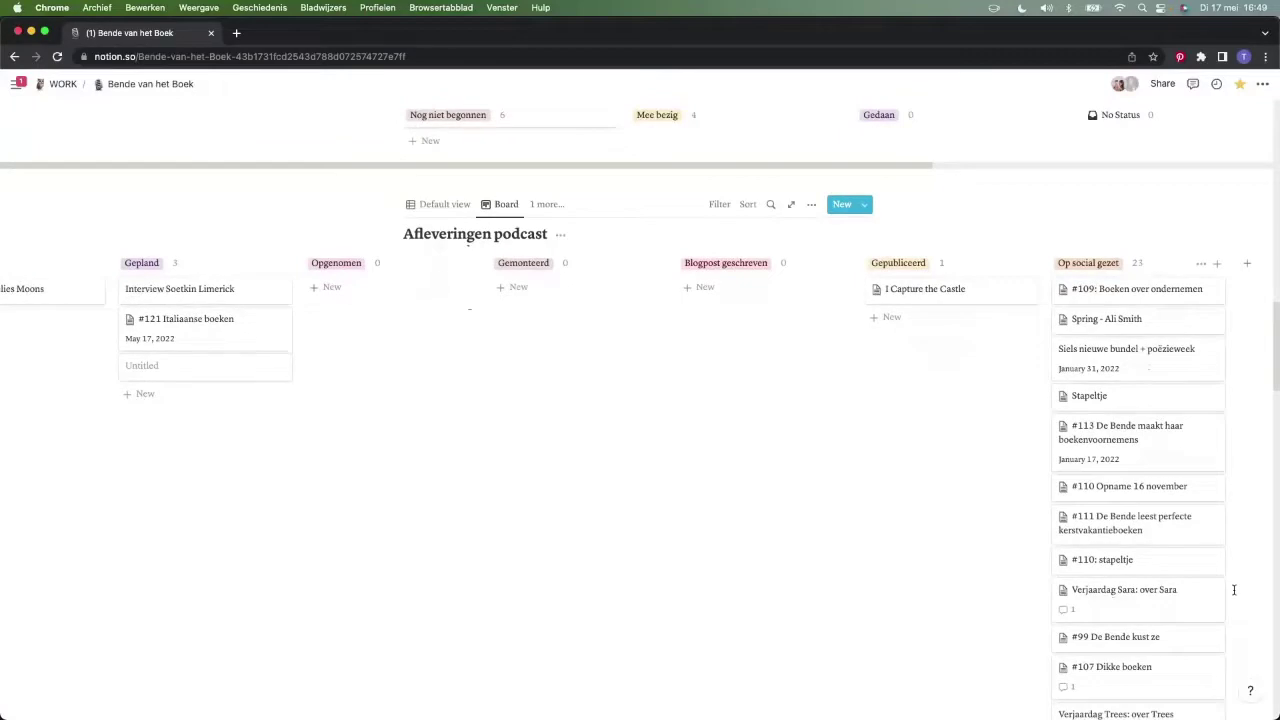
scroll(1234, 590, down, 3)
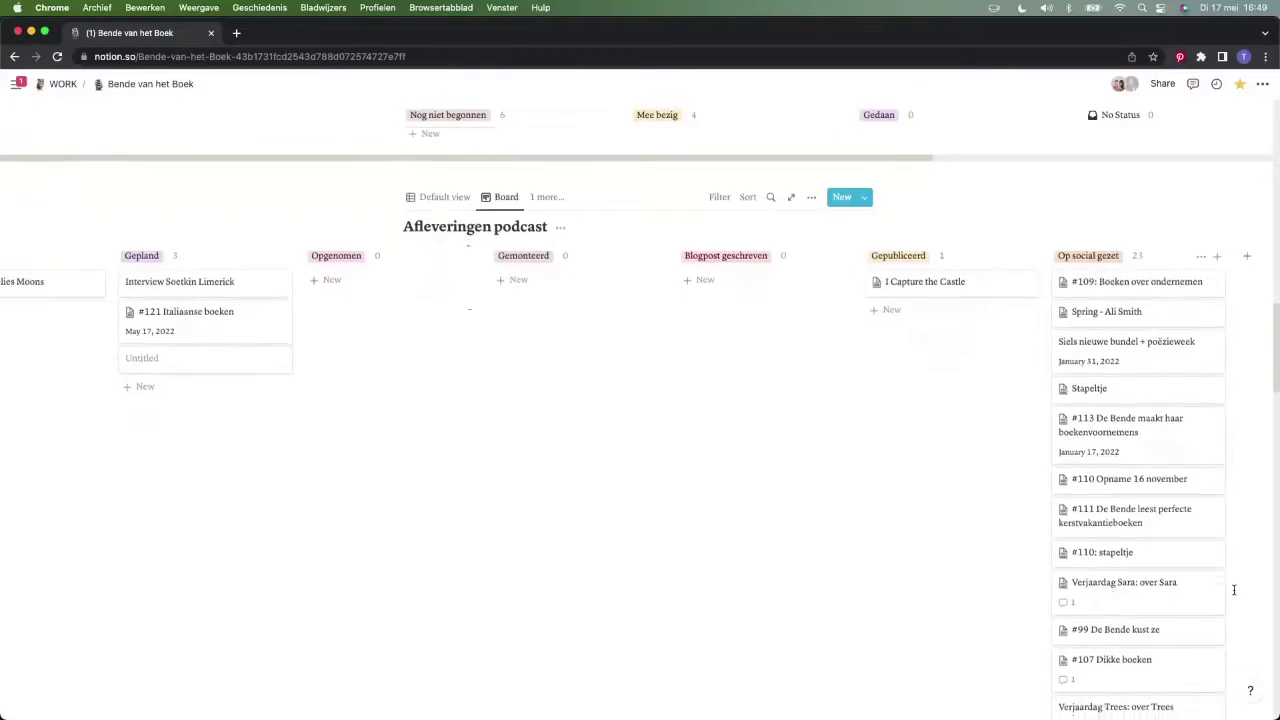
scroll(1127, 630, down, 10)
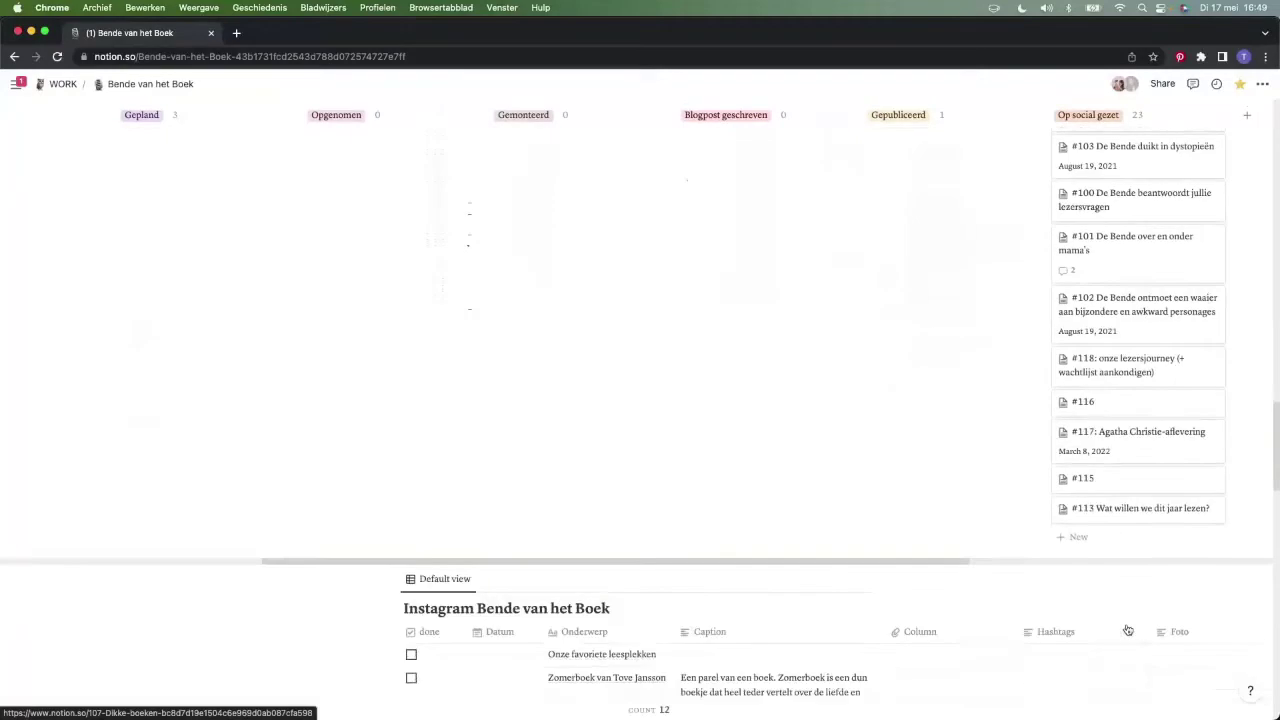
scroll(1246, 533, up, 5)
scroll(1246, 533, up, 5)
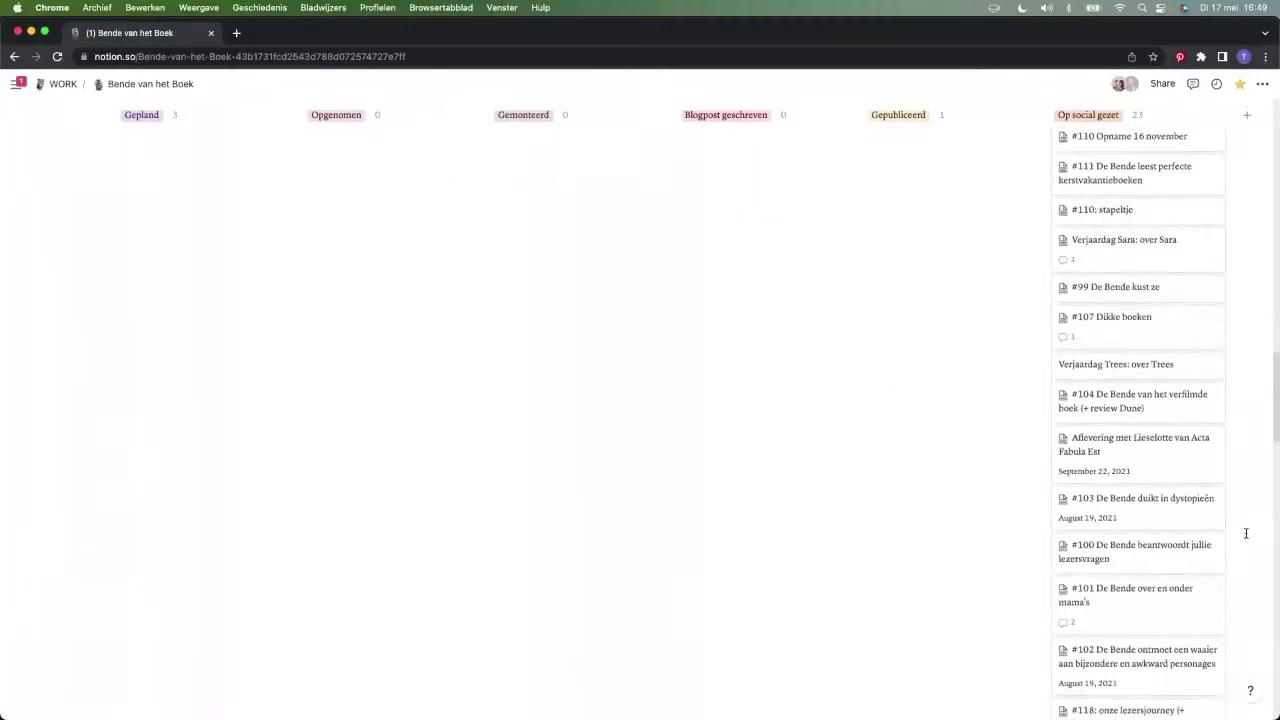
scroll(1246, 534, up, 1)
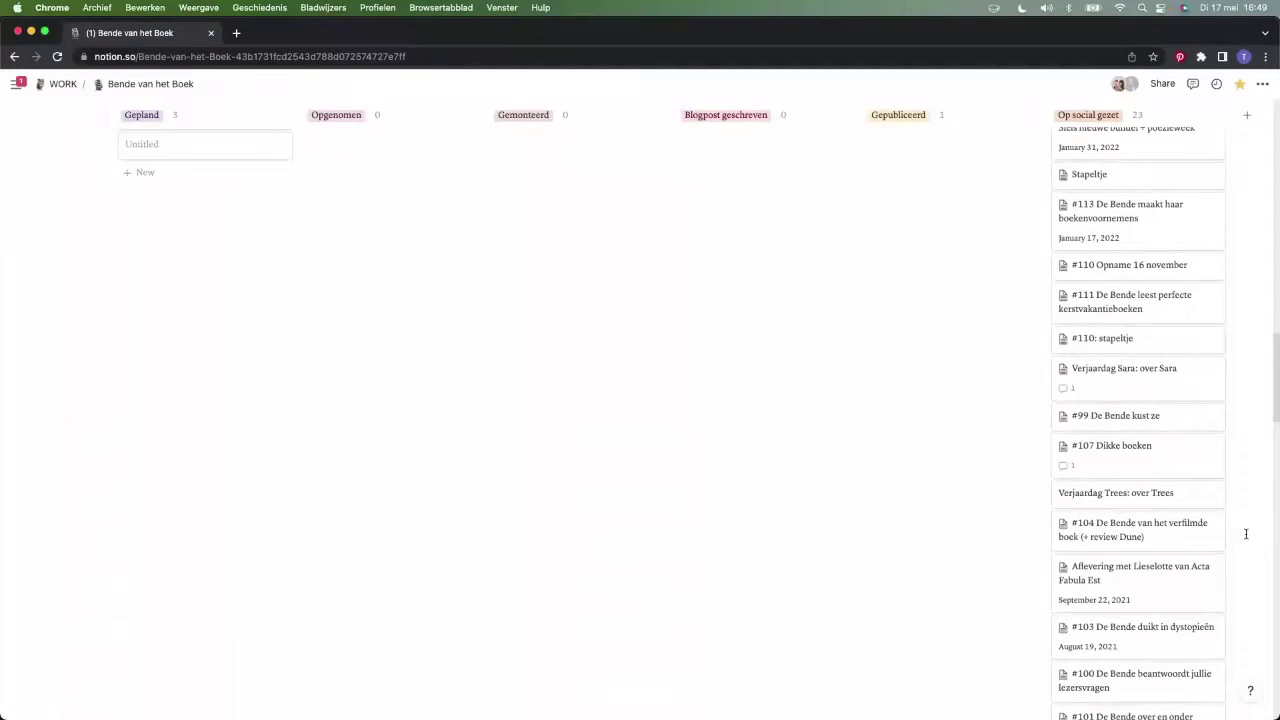
scroll(1246, 534, up, 3)
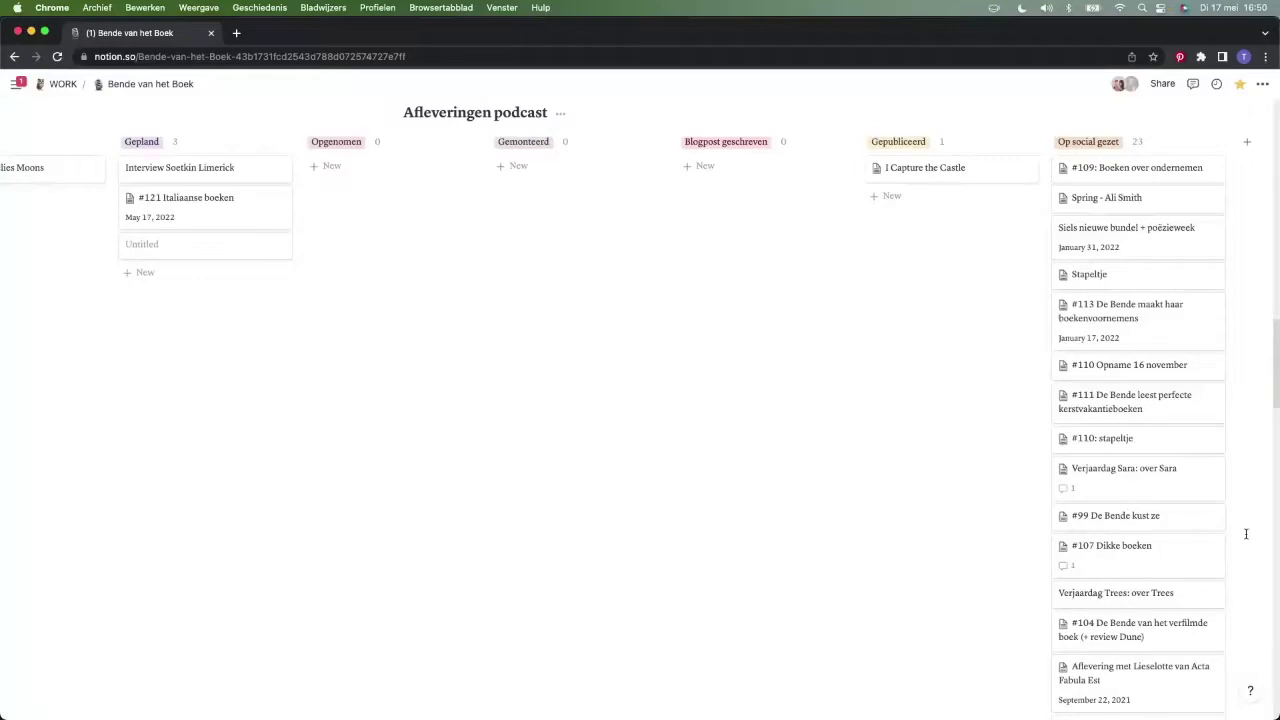
Return from the Bende van het Boek page to the parent WORK gallery
scroll(924, 500, up, 5)
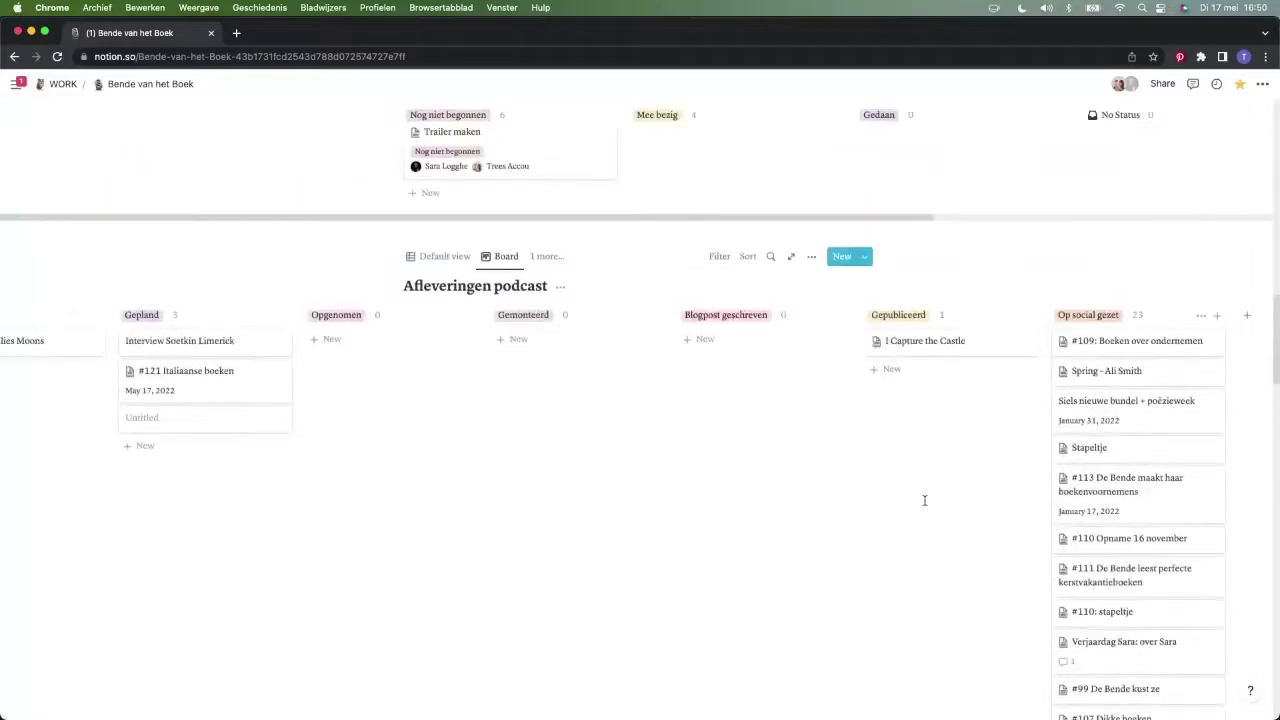
scroll(924, 501, up, 15)
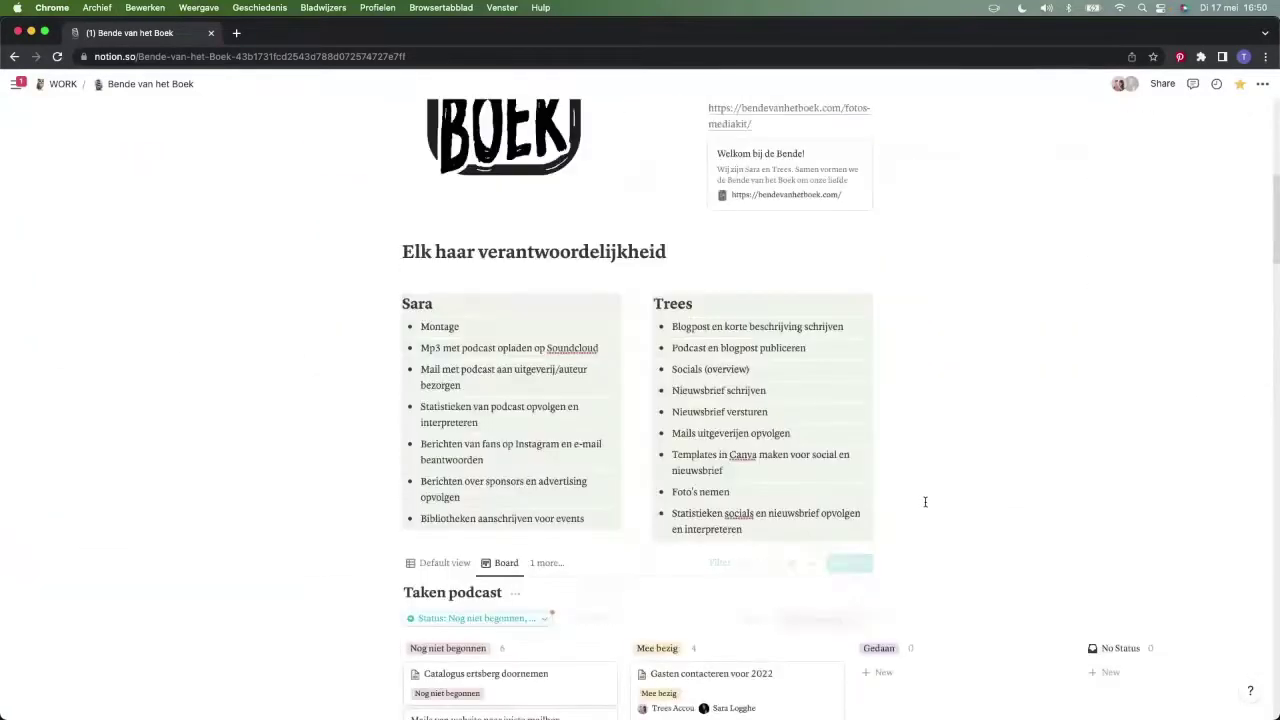
scroll(925, 502, up, 6)
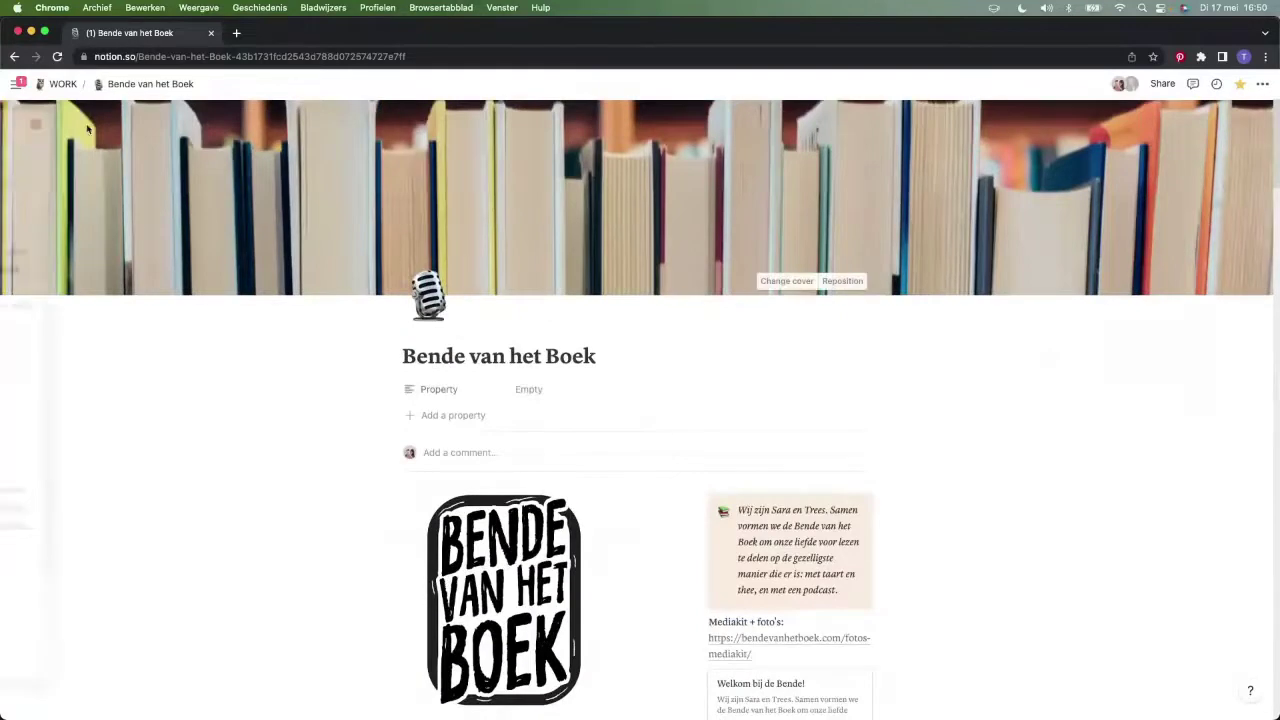
click(57, 84)
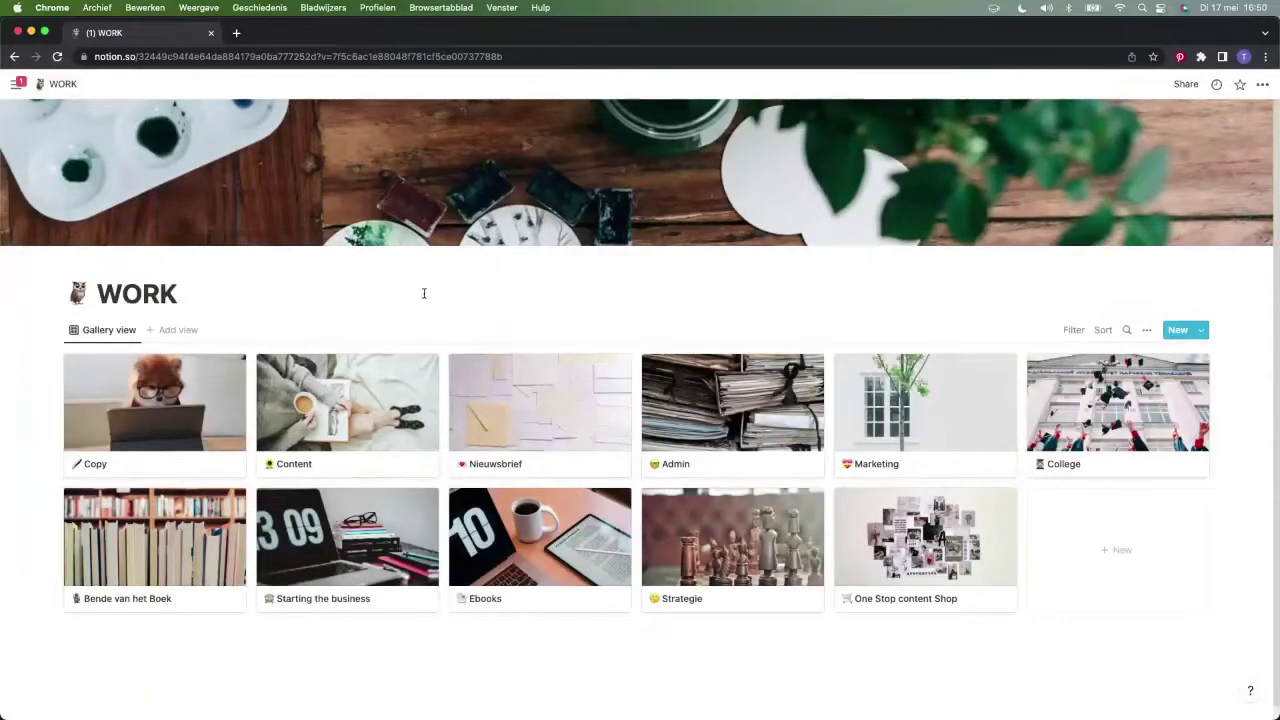
Search the workspace for "boekhouder" and open the Admin page from the matches
mouse_move(55, 197)
mouse_move(17, 87)
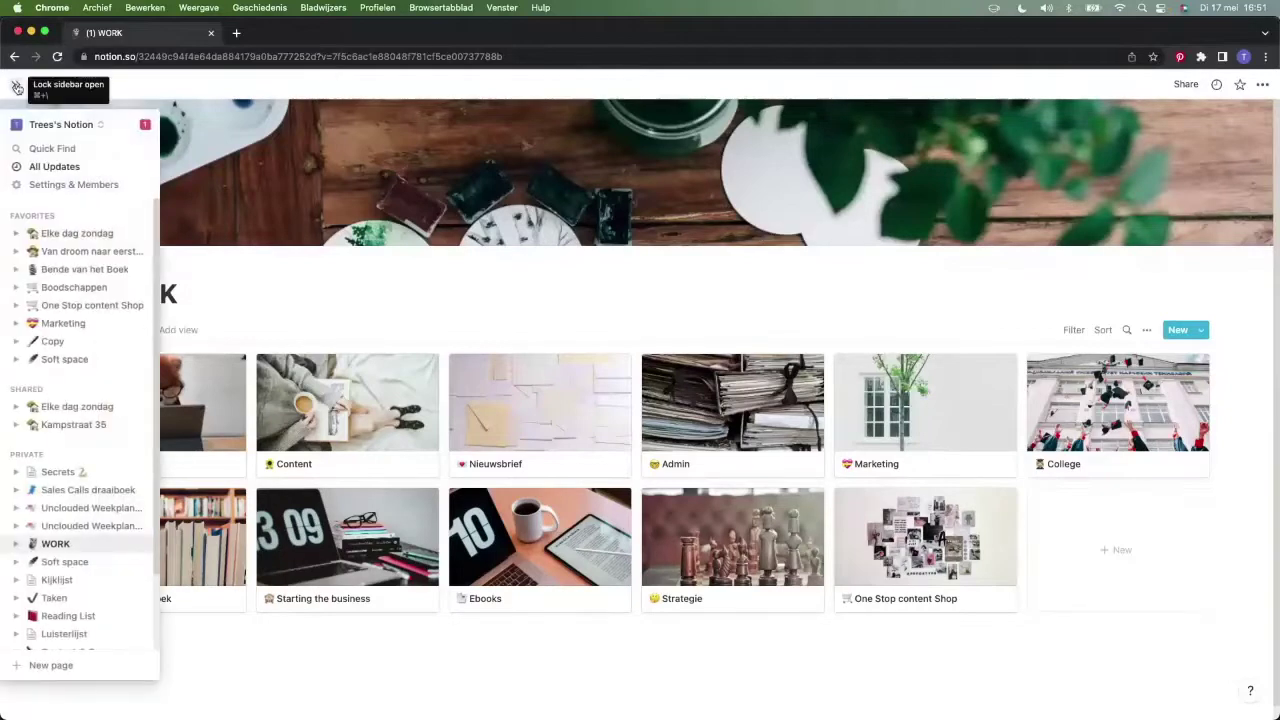
click(47, 147)
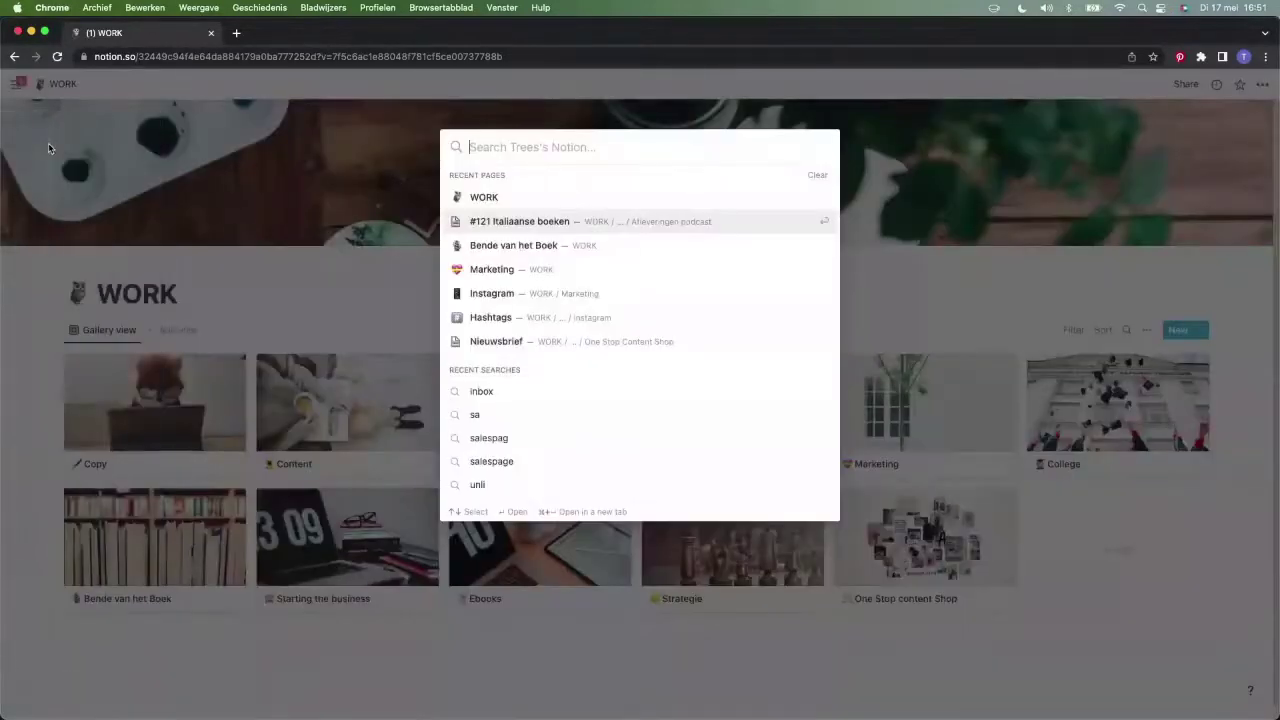
text(boekhouder)
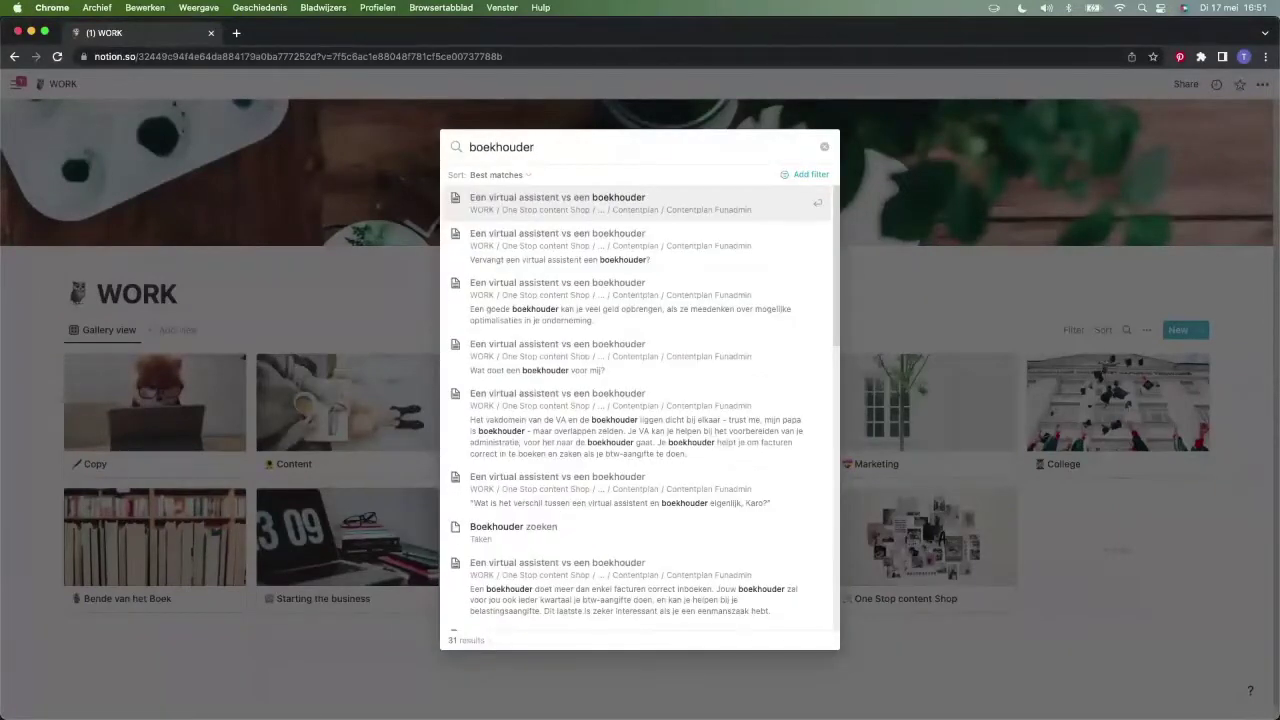
scroll(531, 302, down, 6)
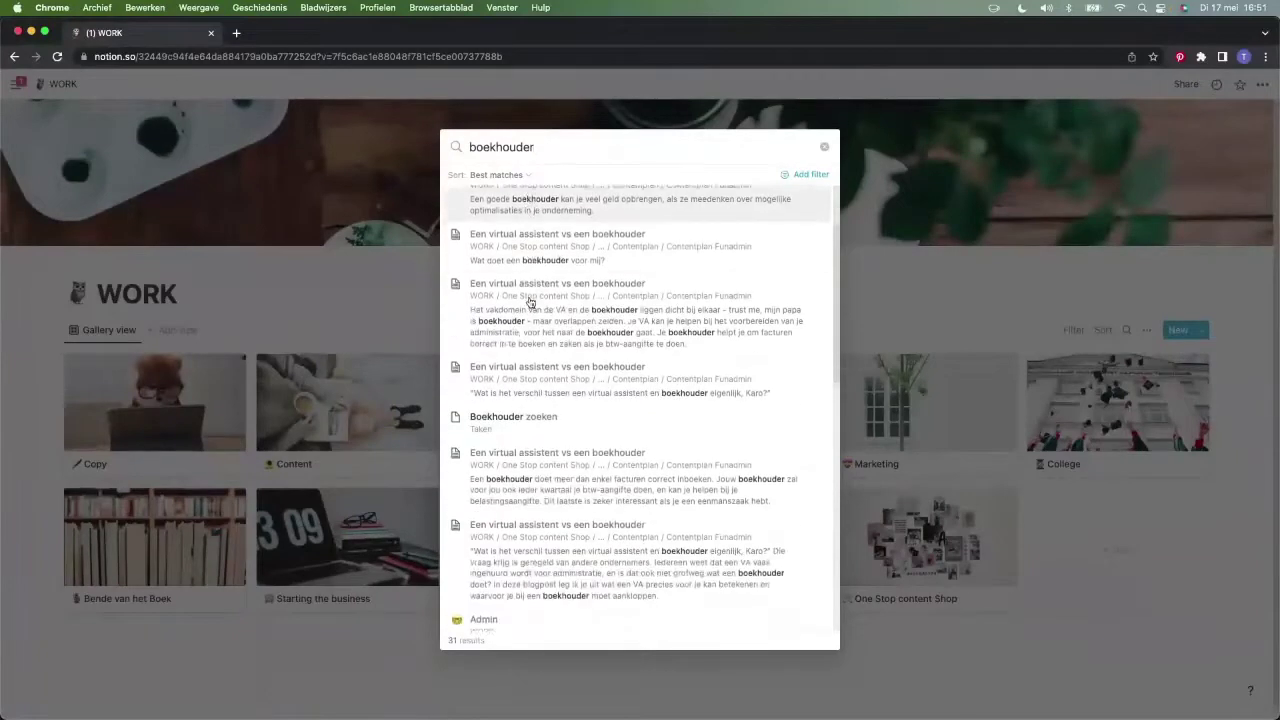
scroll(531, 302, down, 1)
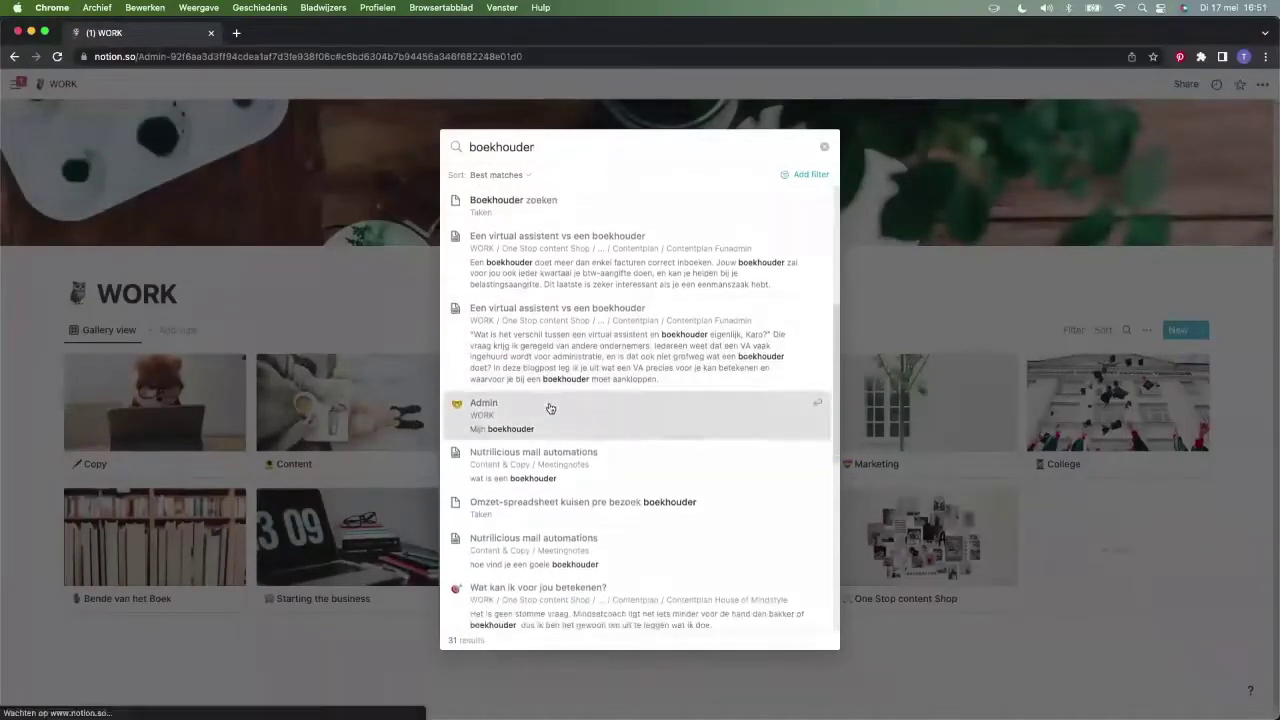
click(549, 407)
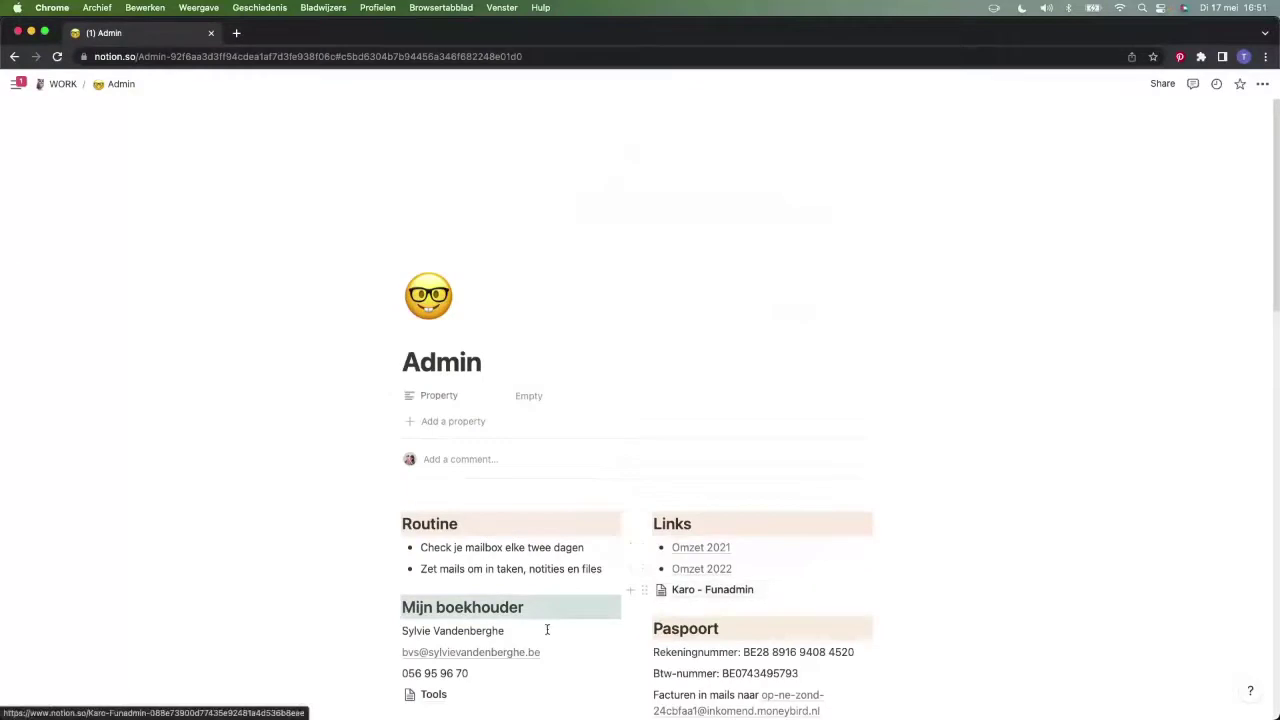
Open the Elke dag zondag favourite page and view its LIFE links and WORK gallery
mouse_move(5, 78)
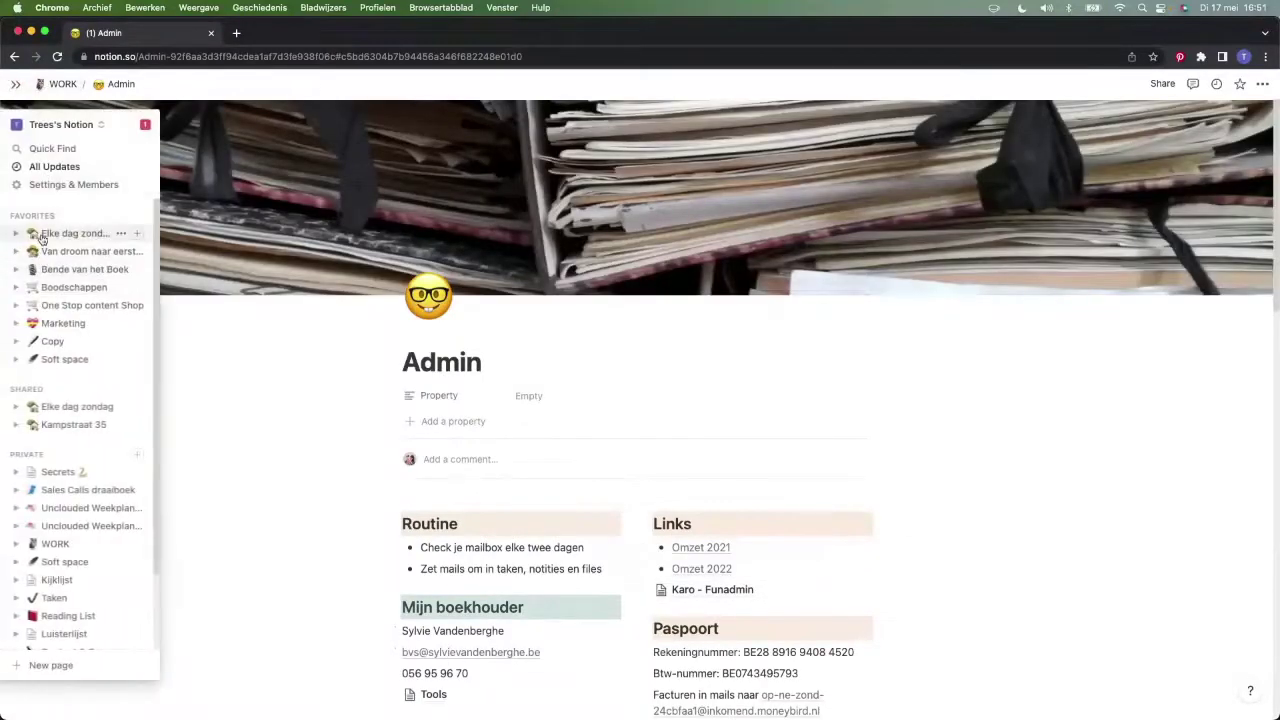
click(42, 237)
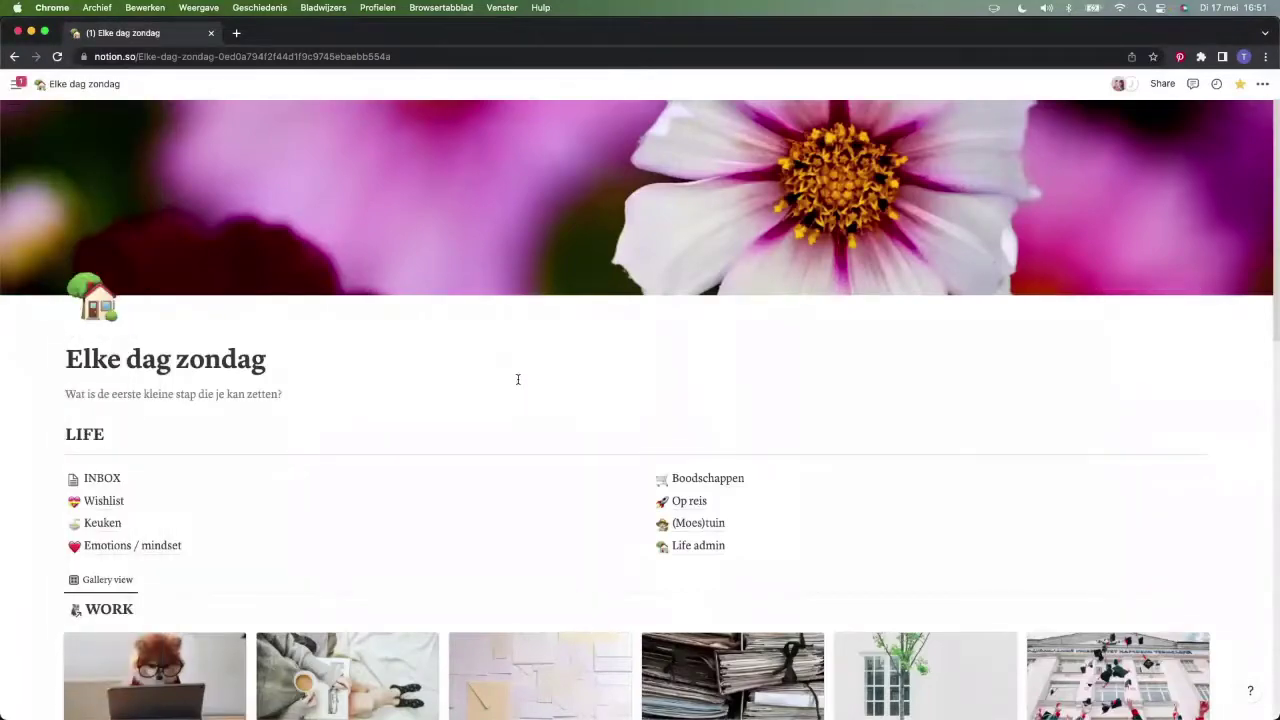
scroll(530, 441, down, 5)
scroll(532, 447, down, 1)
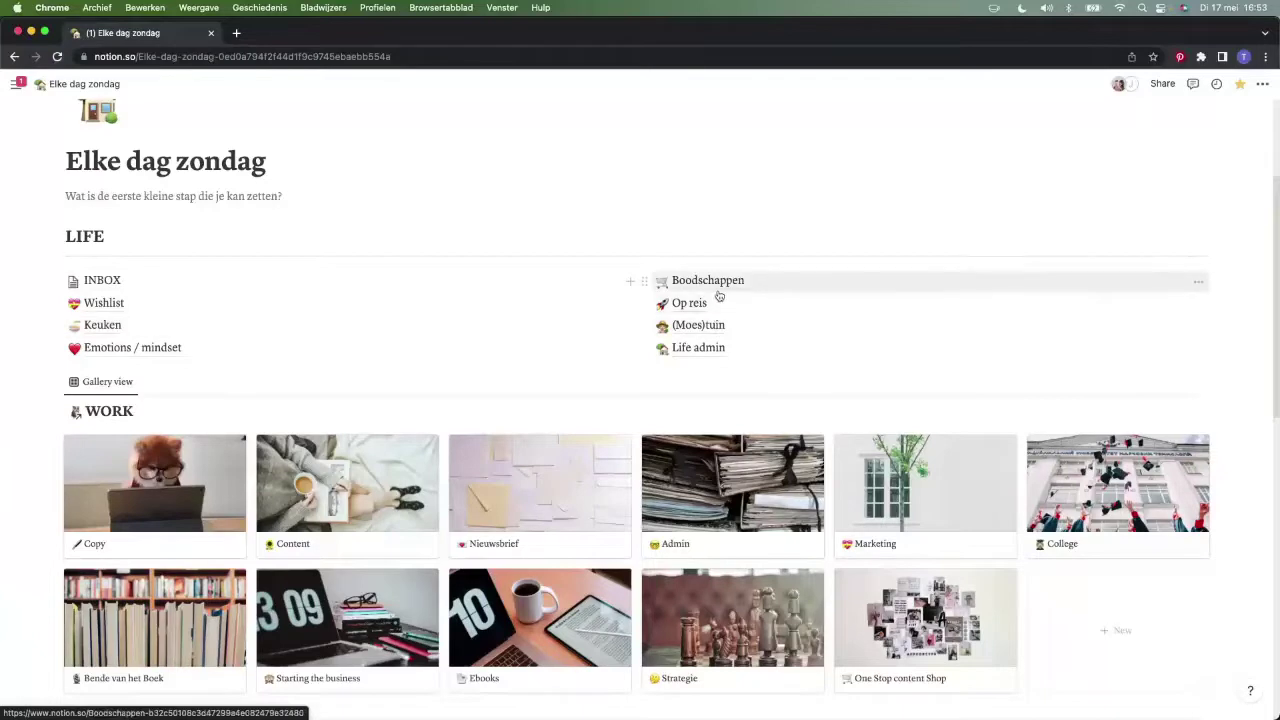
Open the Keuken page and find and open the Pulled oesterzwam recipe in the Favoriete recepten table
click(190, 333)
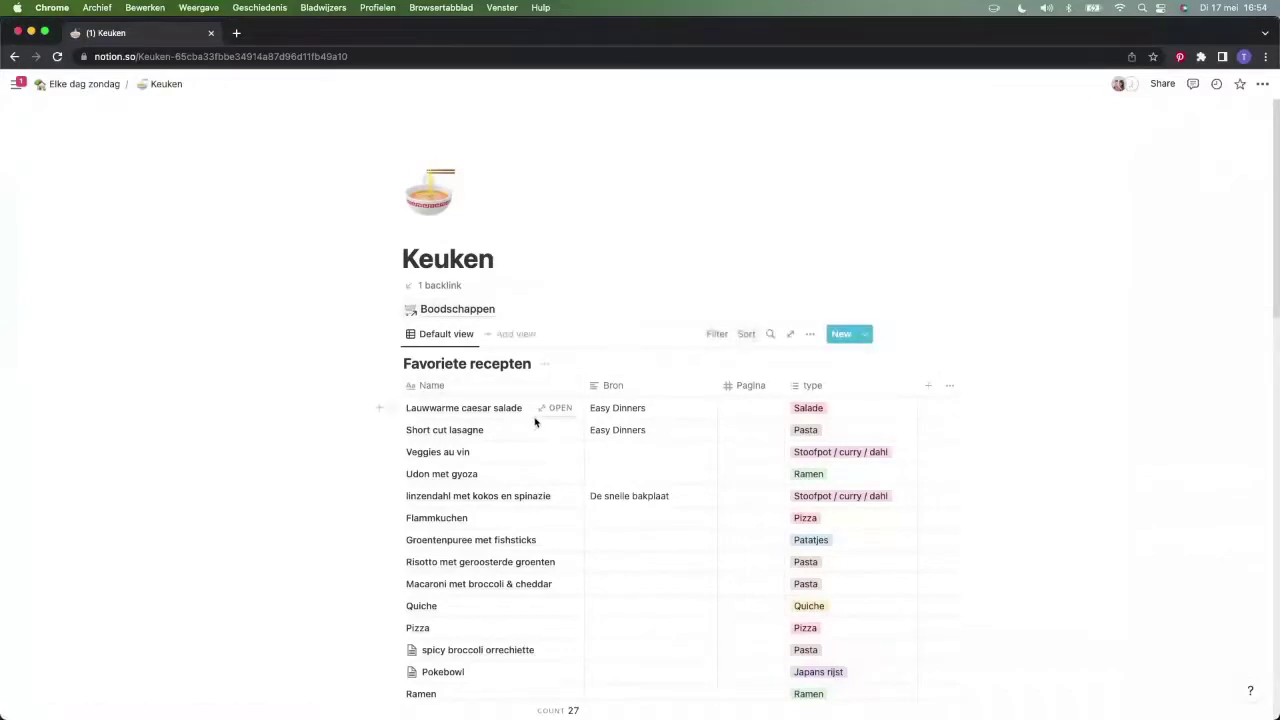
scroll(535, 422, down, 1)
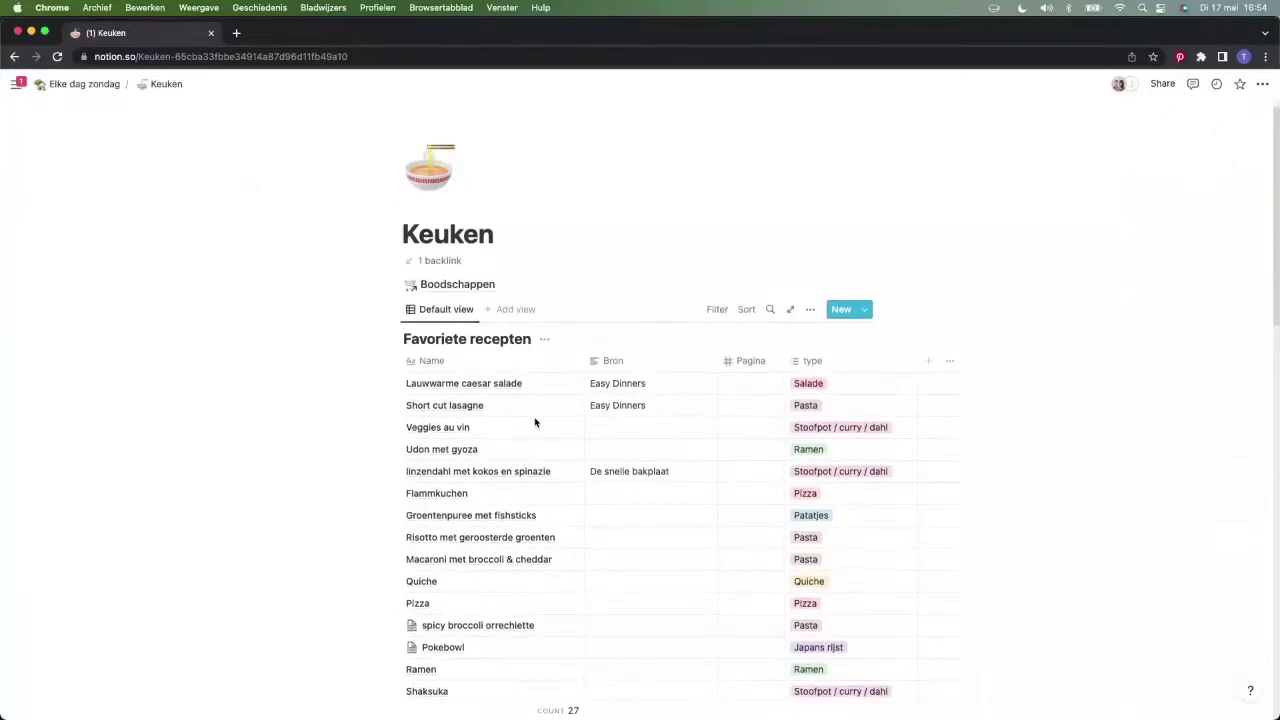
scroll(535, 422, down, 5)
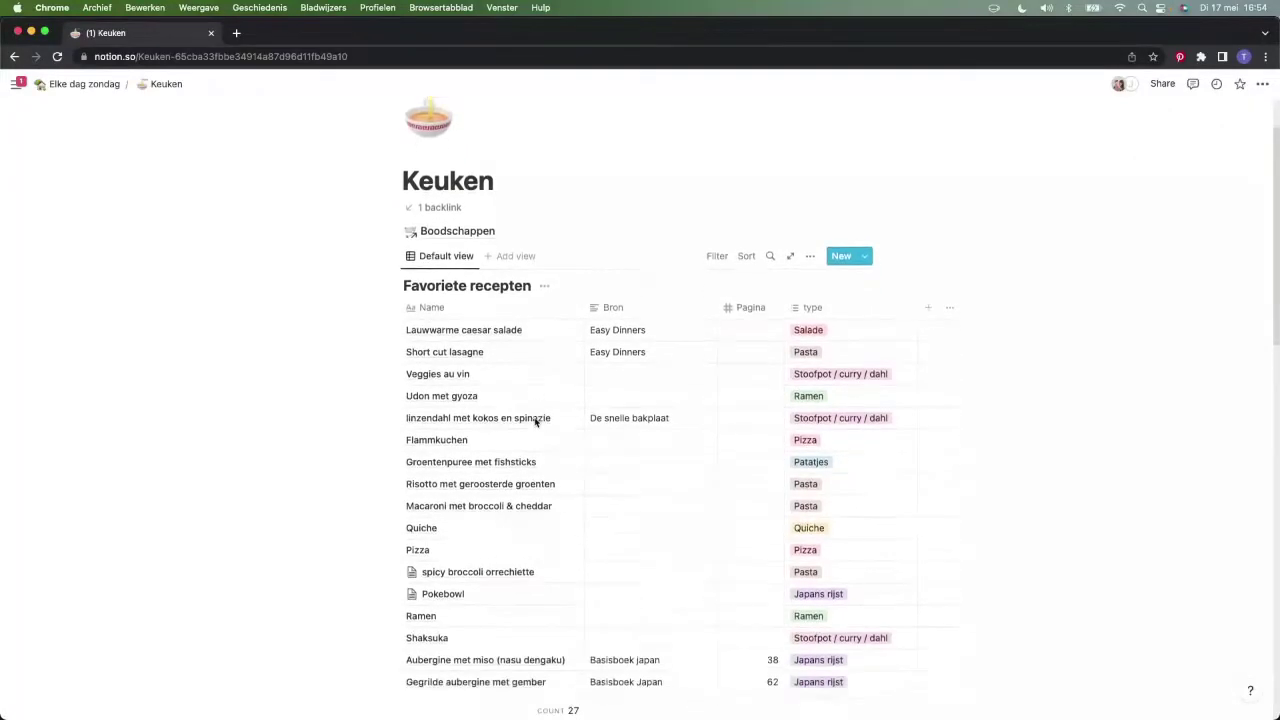
scroll(535, 422, down, 6)
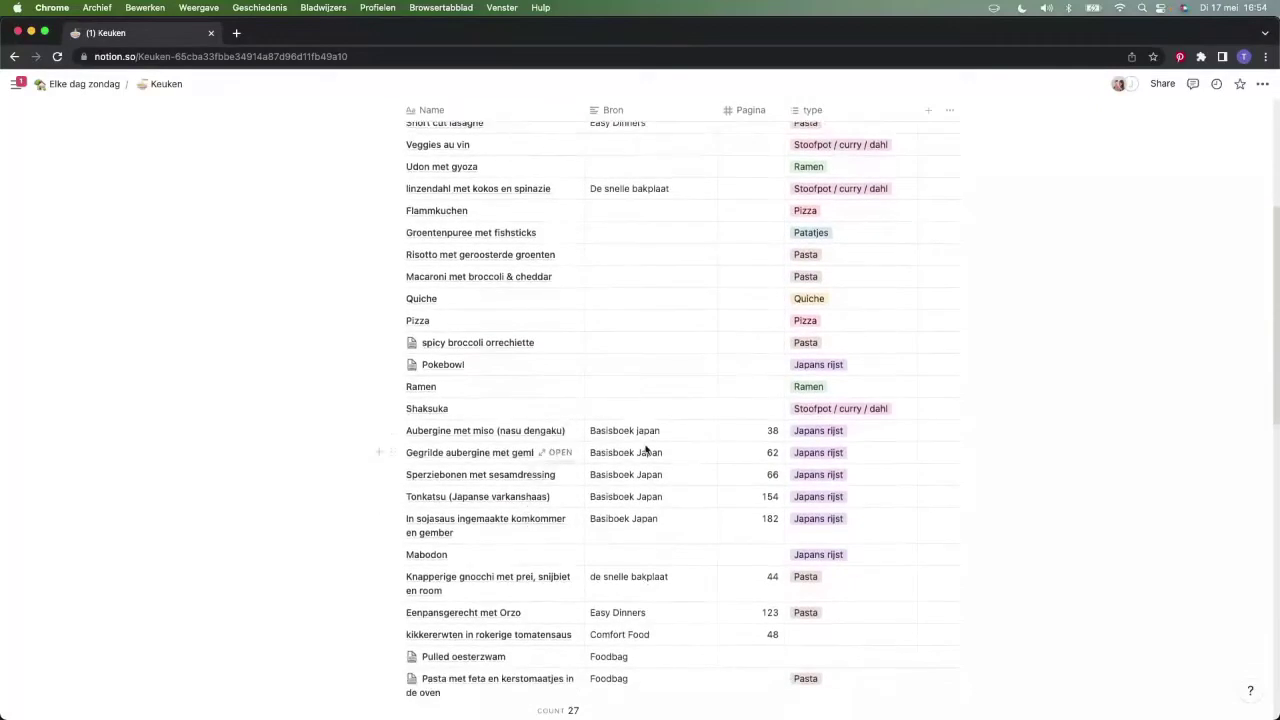
scroll(728, 452, down, 6)
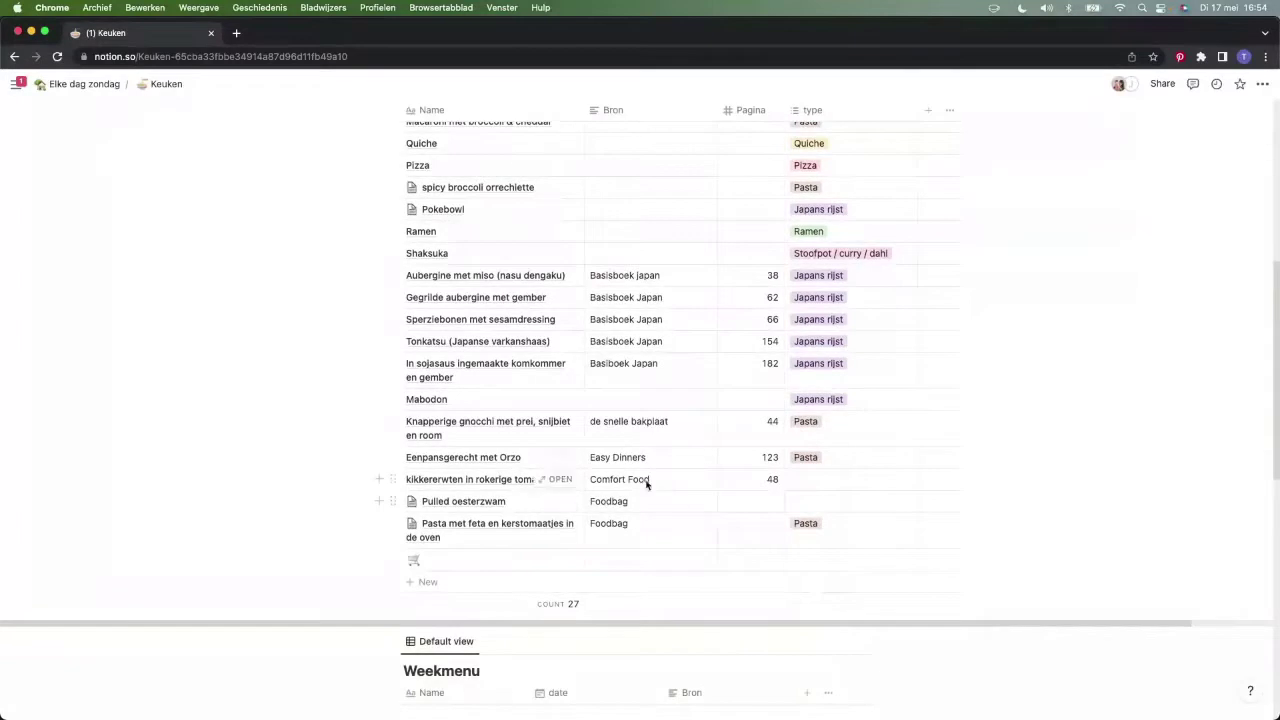
click(566, 502)
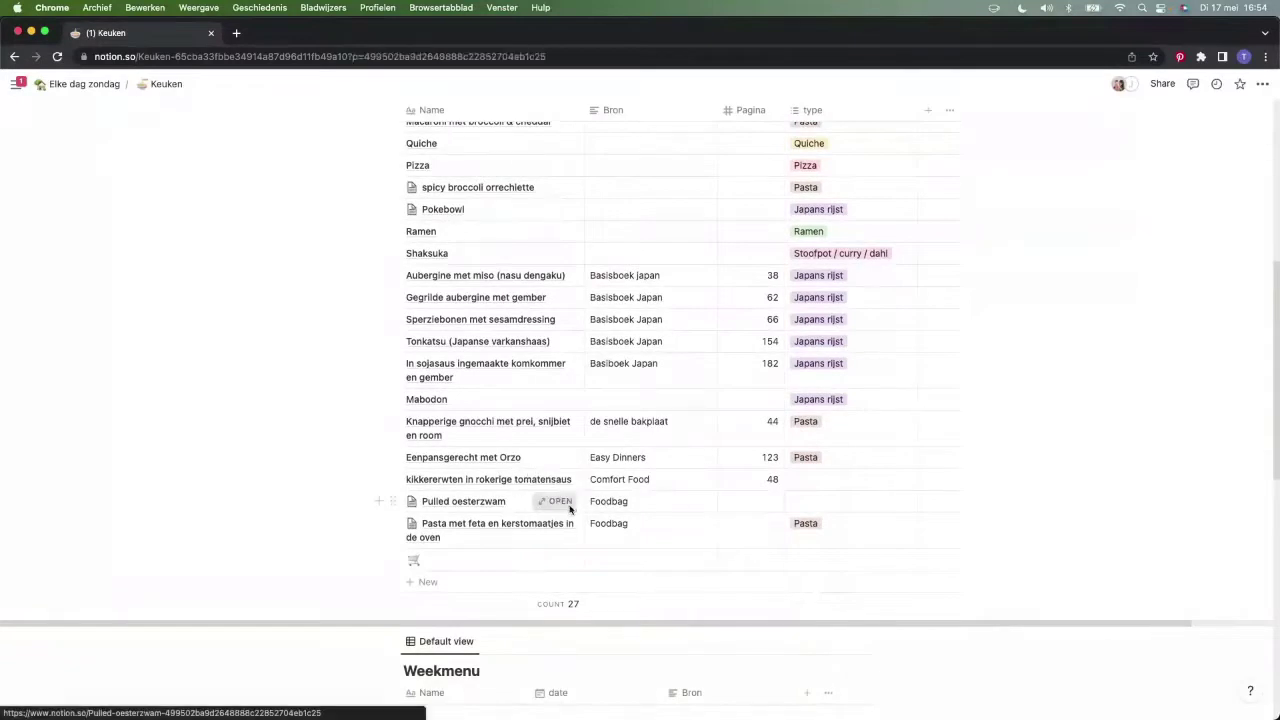
View the photographed recipe on the Pulled oesterzwam page and close it to return to Keuken
scroll(720, 449, down, 3)
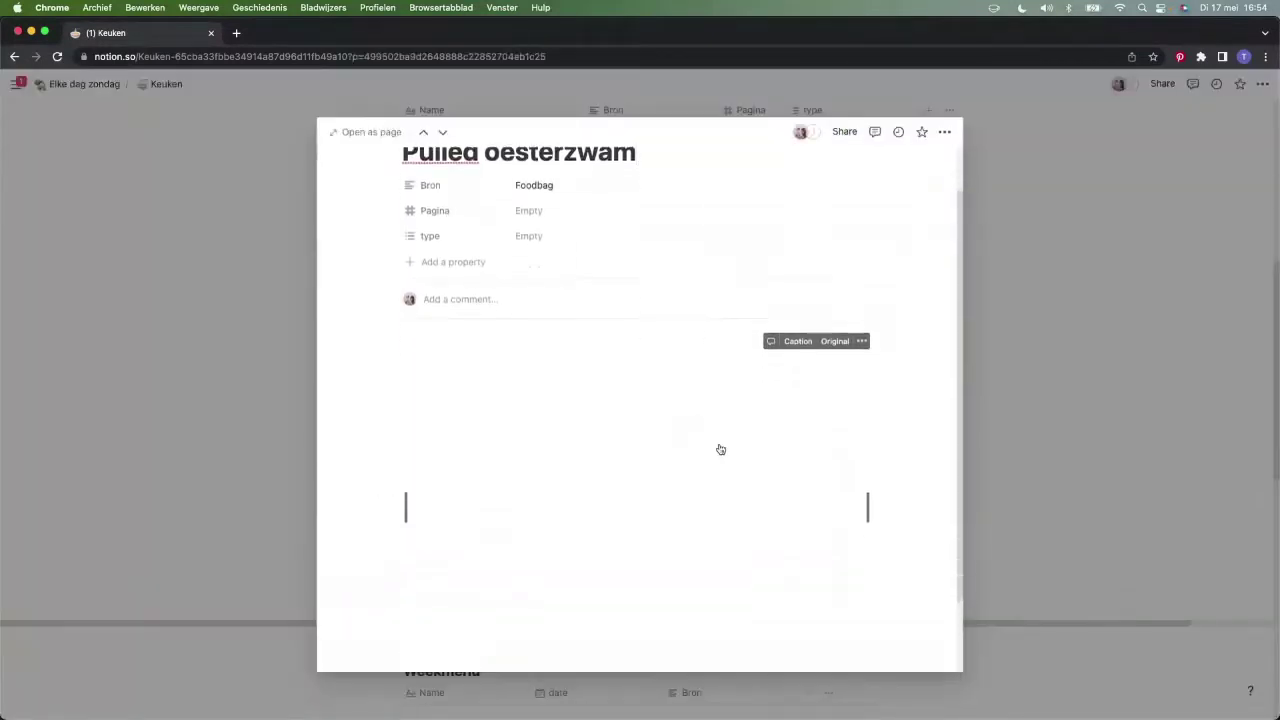
scroll(720, 449, down, 6)
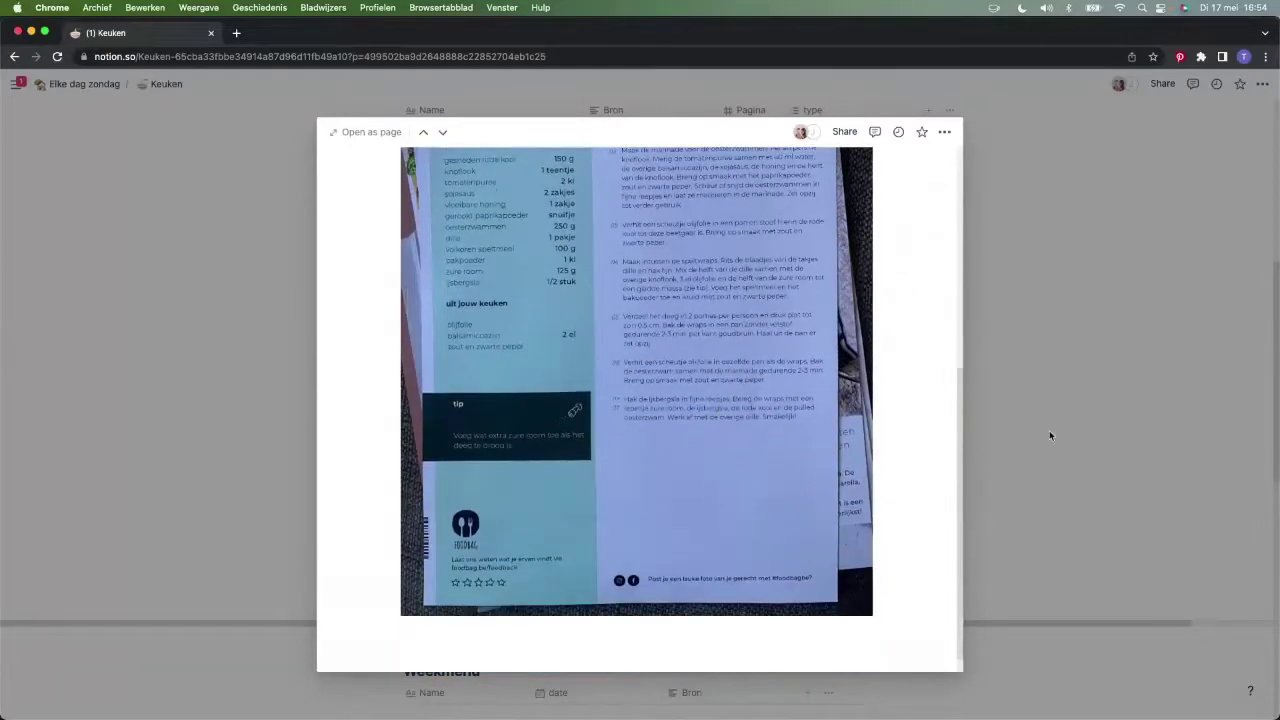
click(1049, 430)
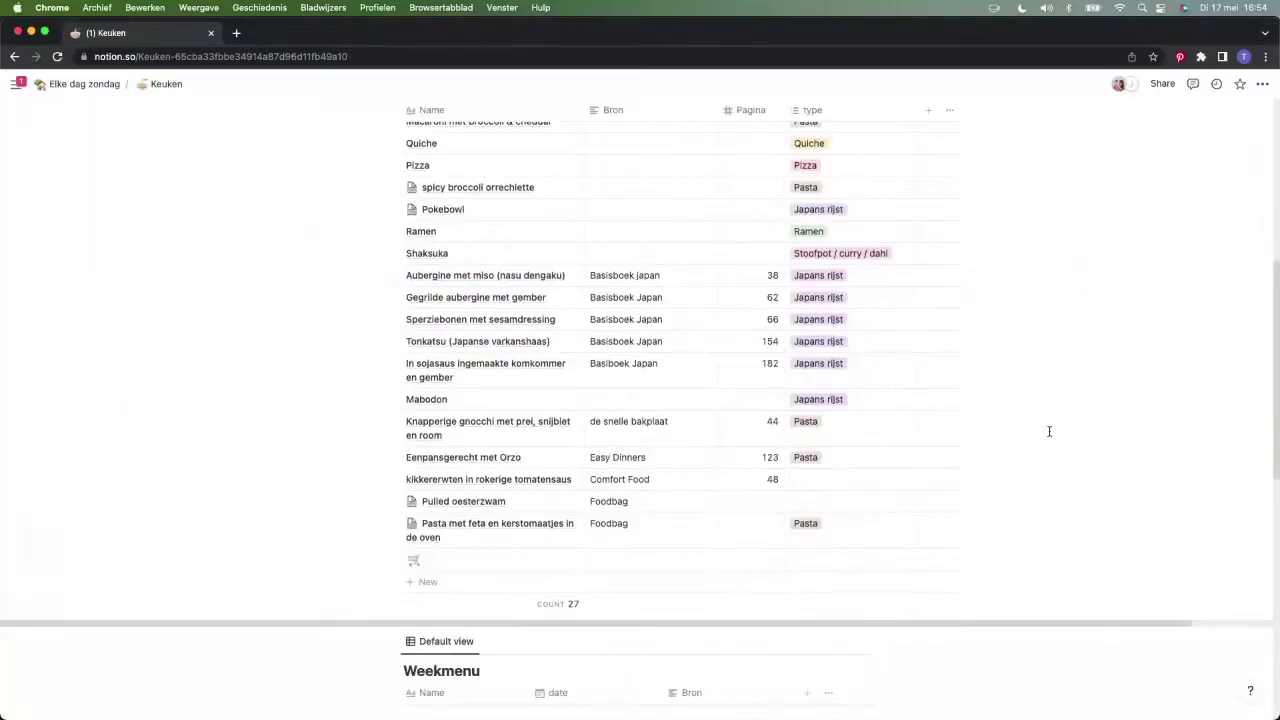
View the Weekmenu table and the two-week Schema weekmenu below the recipes on the Keuken page
scroll(1049, 431, down, 1)
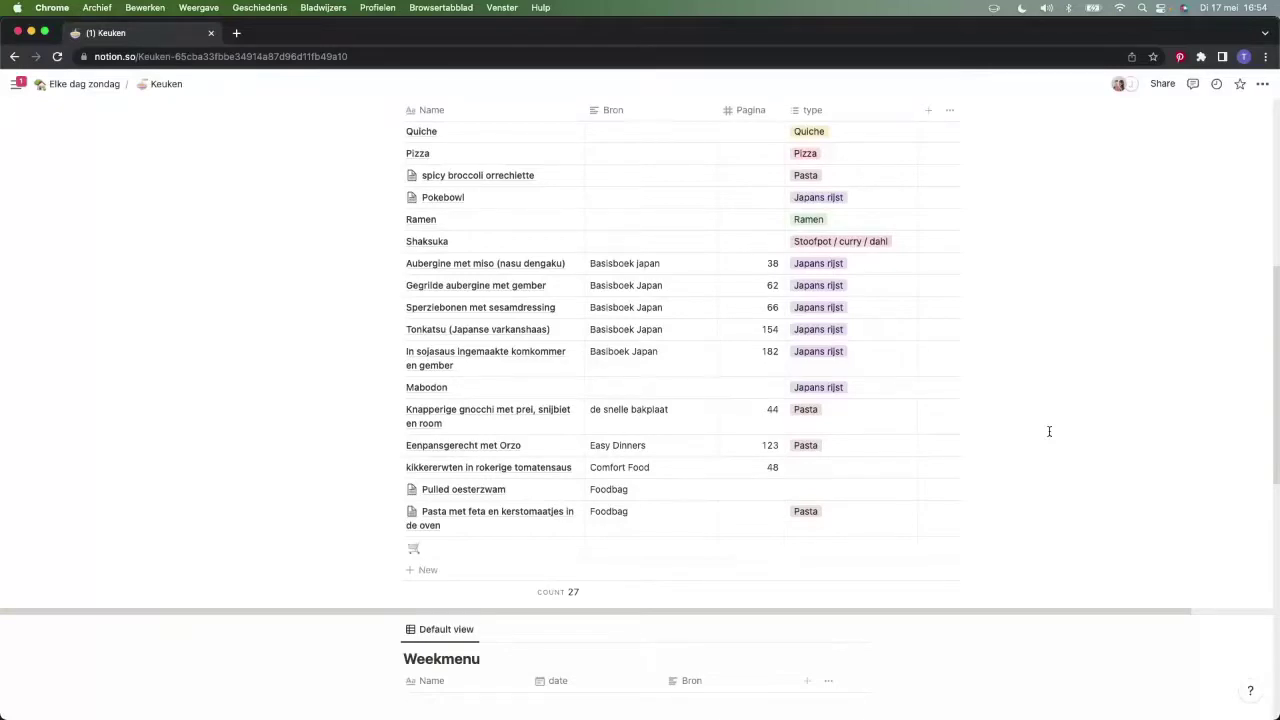
scroll(1049, 431, down, 5)
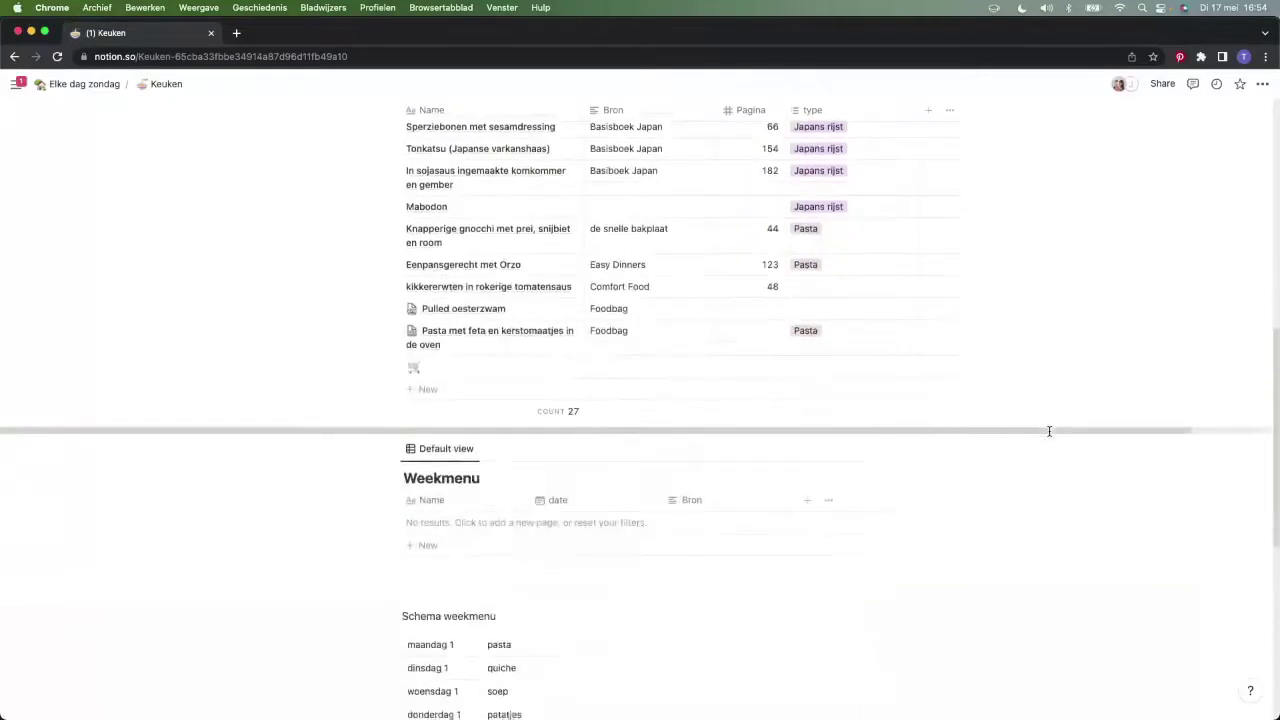
scroll(1049, 431, down, 2)
scroll(1049, 431, down, 2)
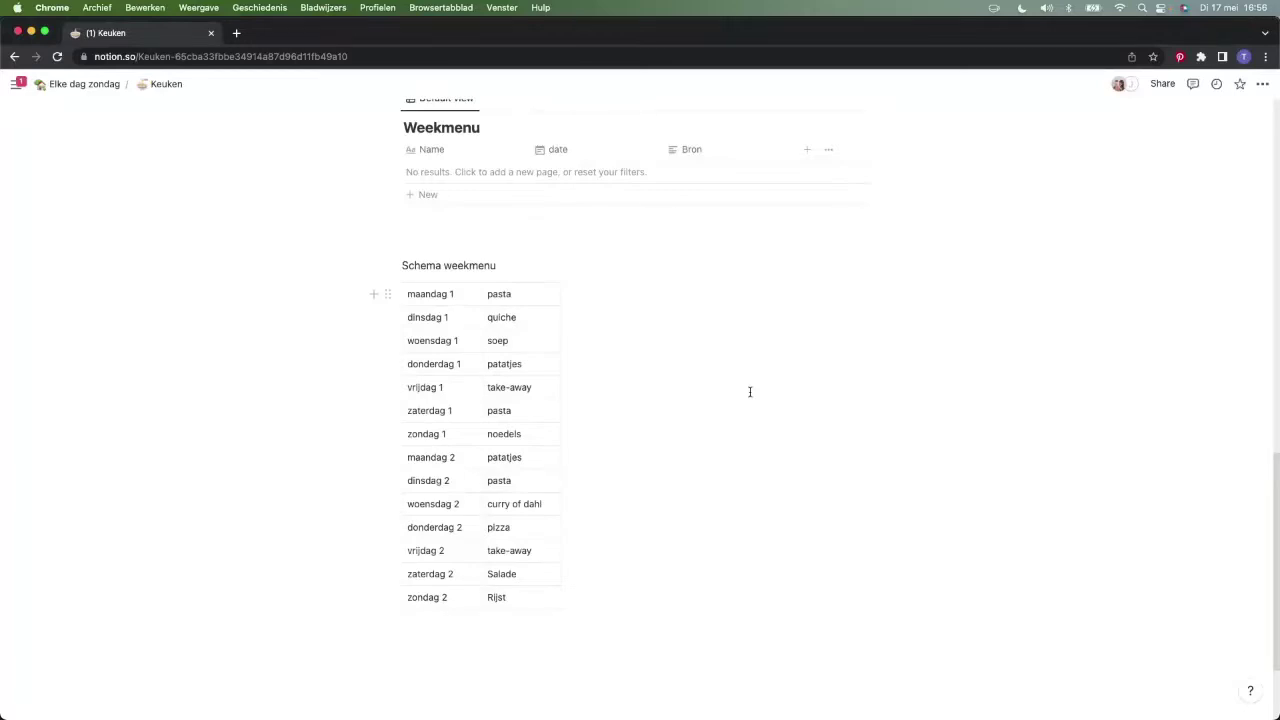
scroll(750, 391, up, 2)
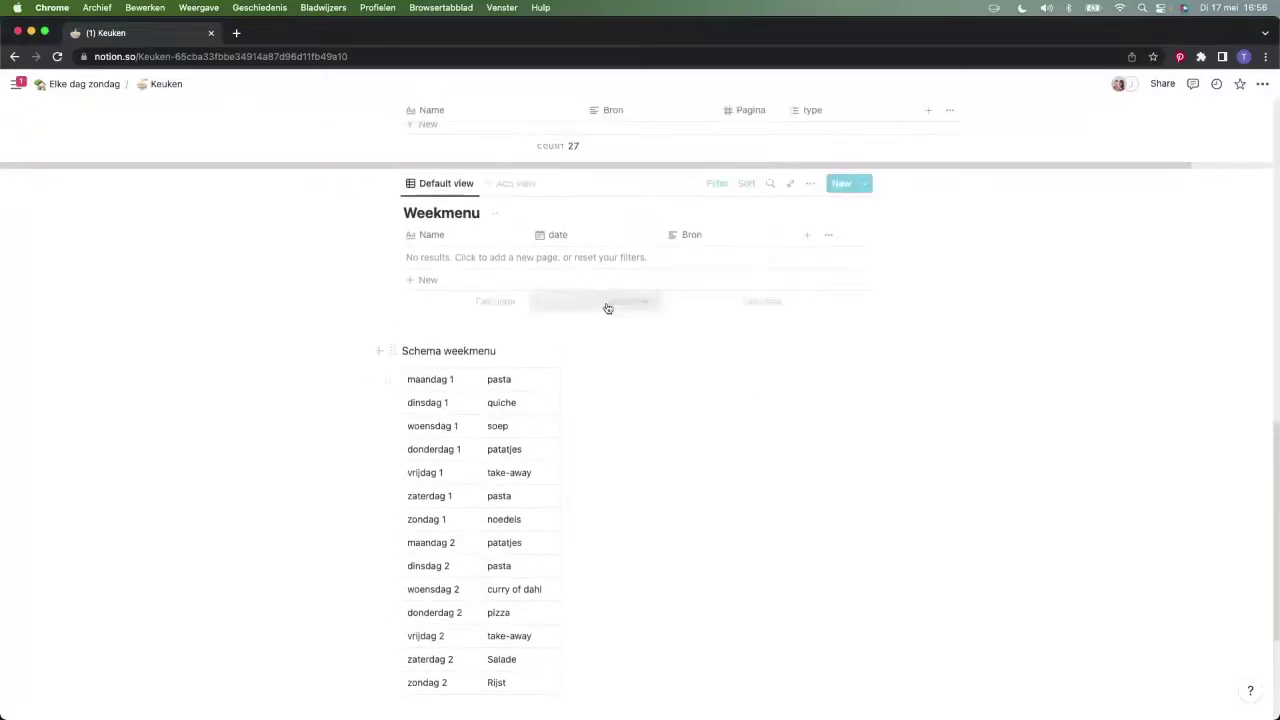
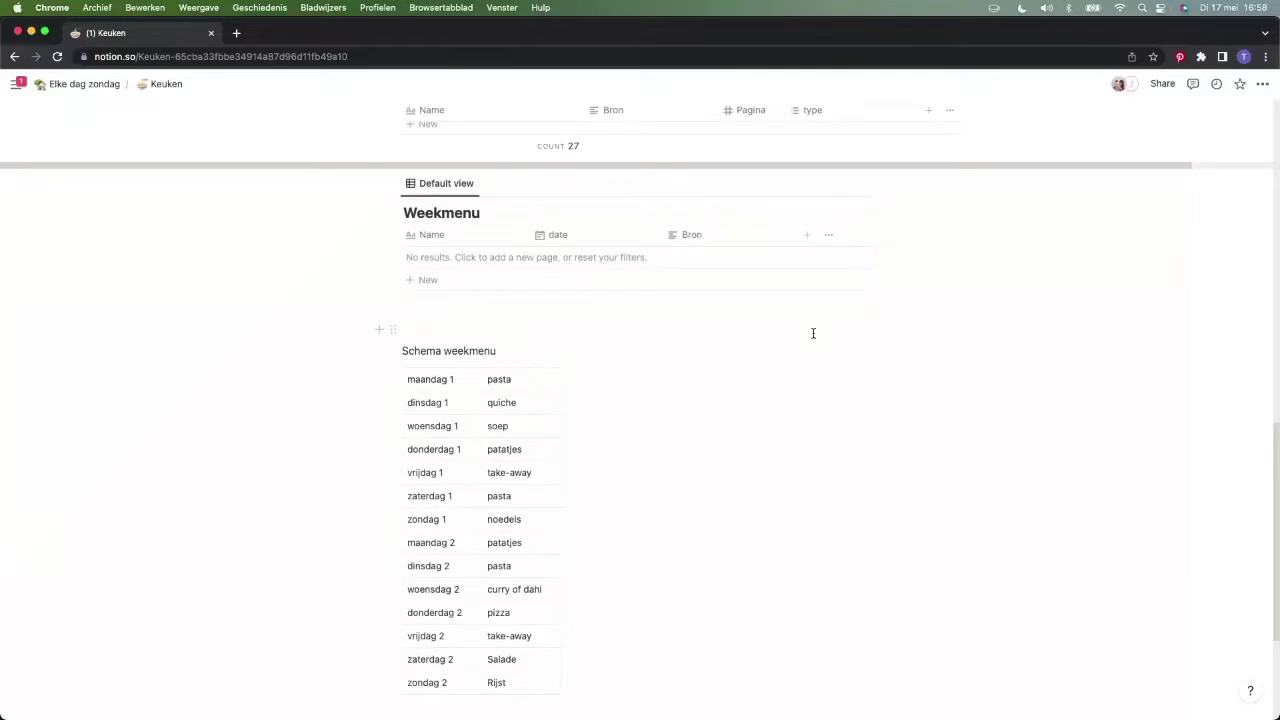
Open the Boodschappen page and view its Food and Non-food shopping checklists
scroll(813, 333, up, 10)
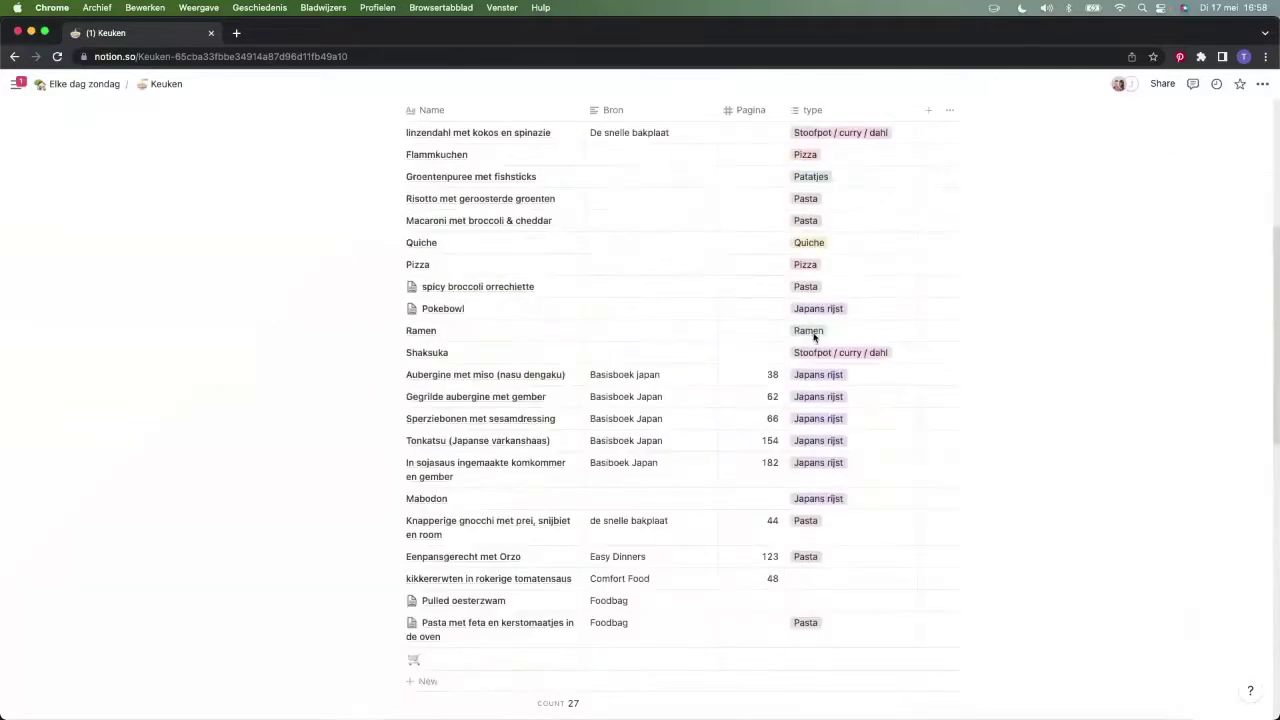
scroll(813, 337, up, 6)
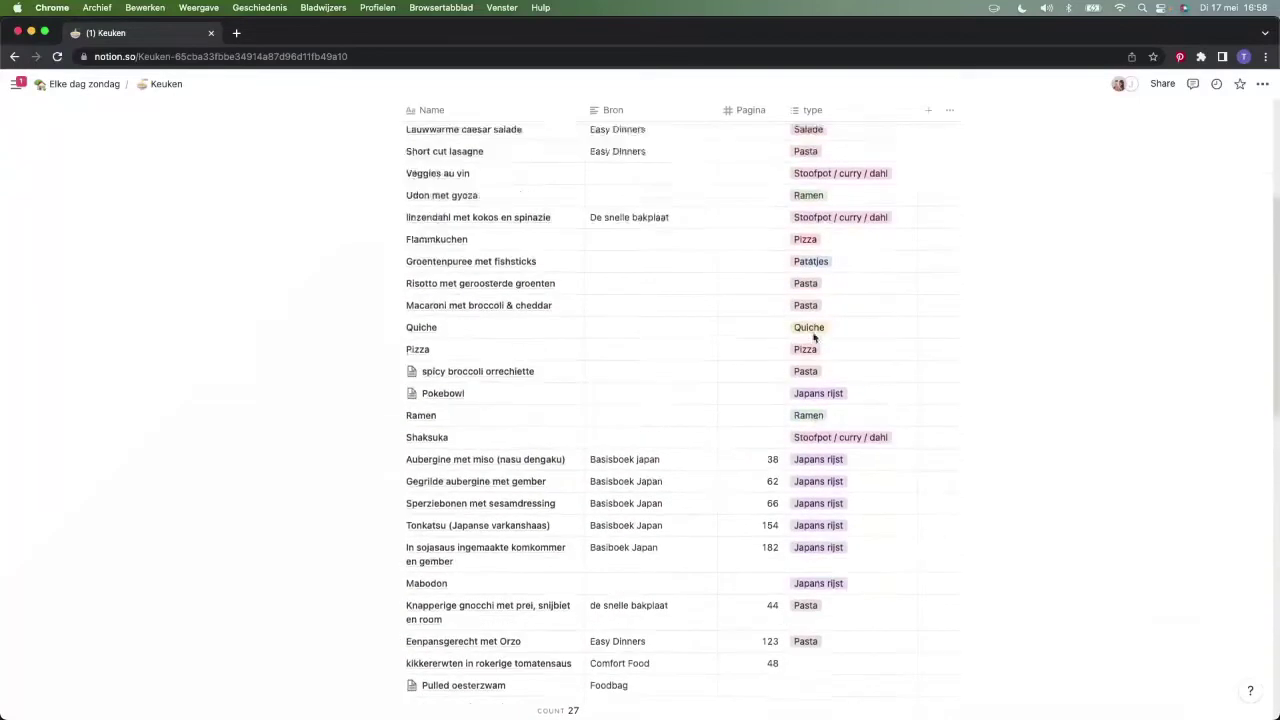
click(495, 309)
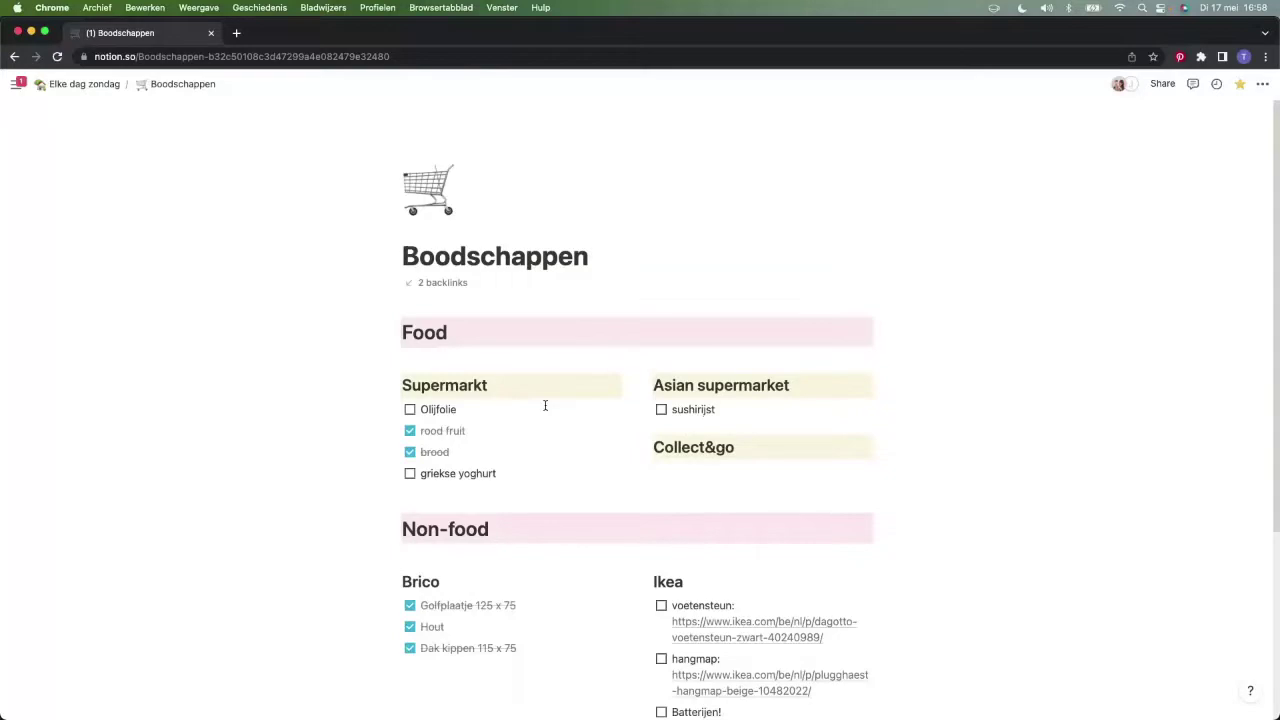
scroll(590, 425, down, 1)
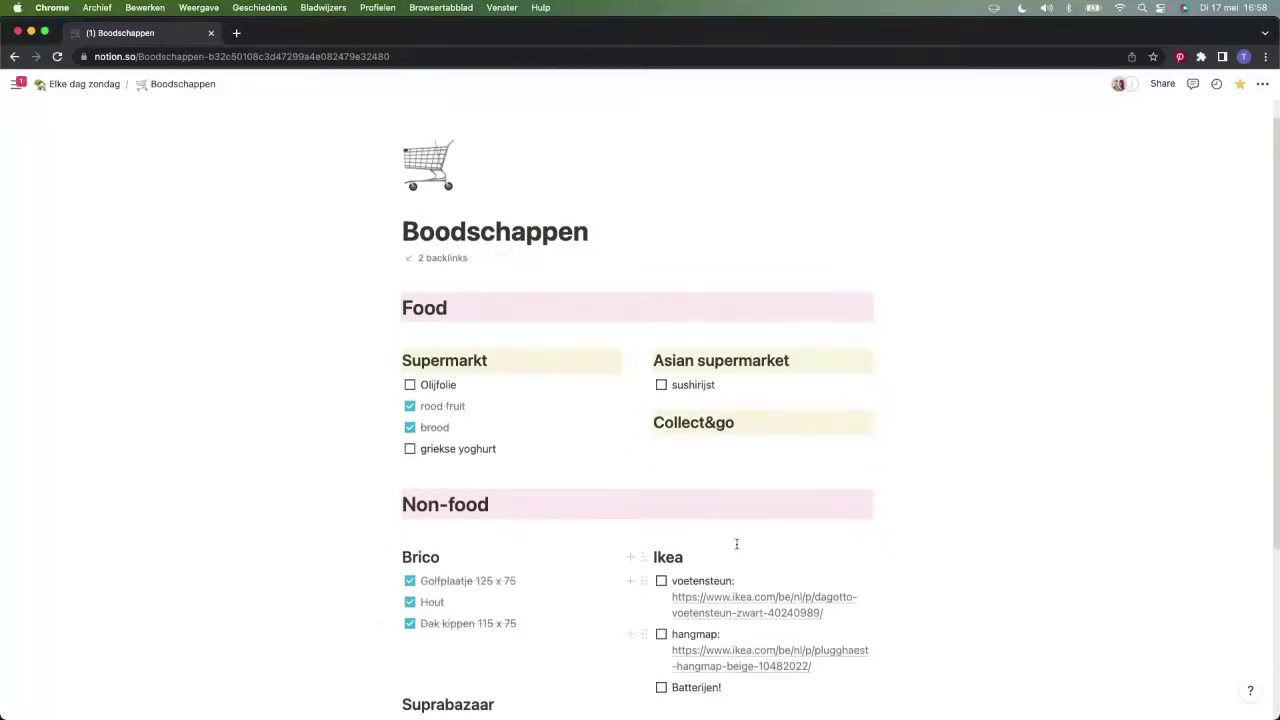
scroll(568, 501, down, 1)
scroll(568, 501, down, 3)
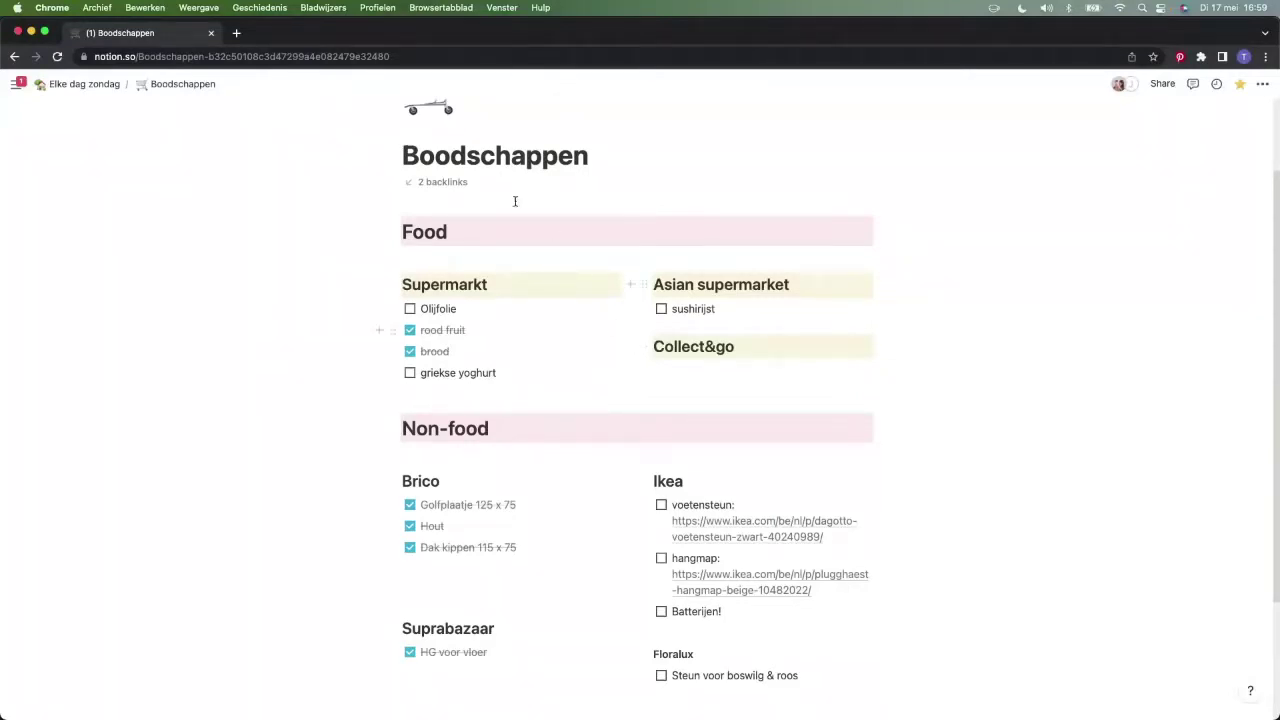
Return to Elke dag zondag and open the La Dolca Italia page inside Op reis
click(116, 93)
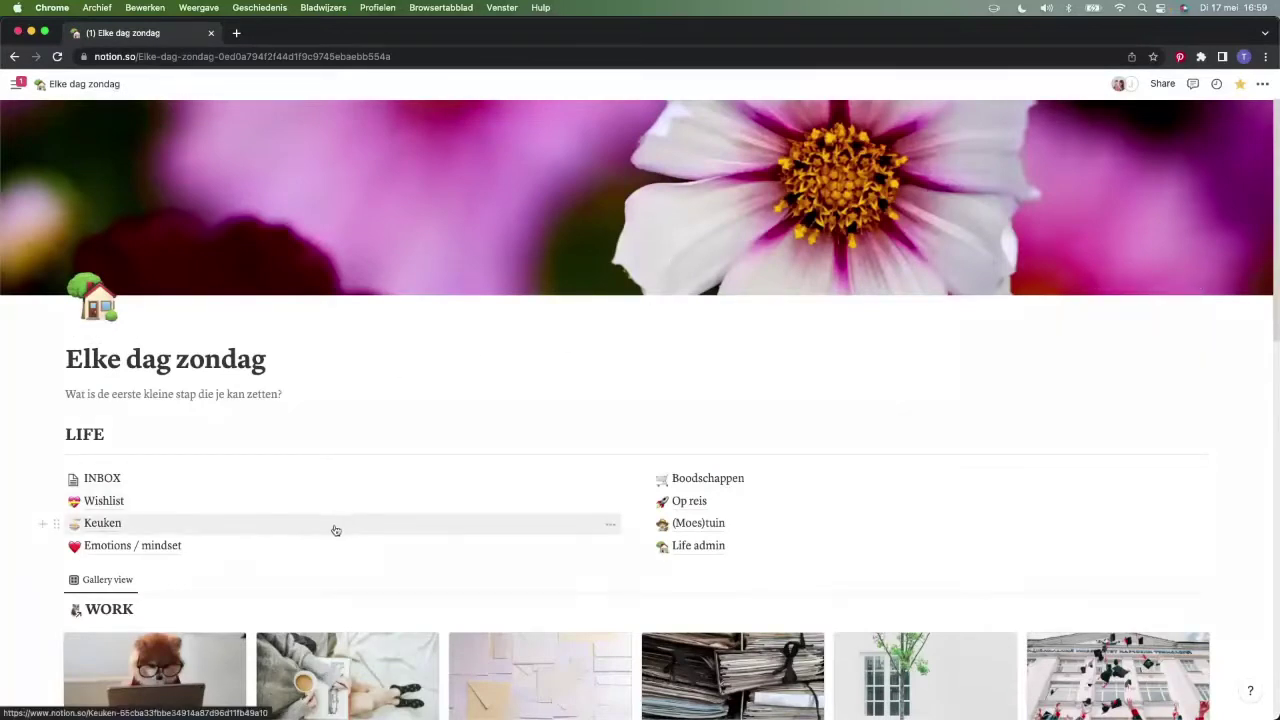
click(686, 505)
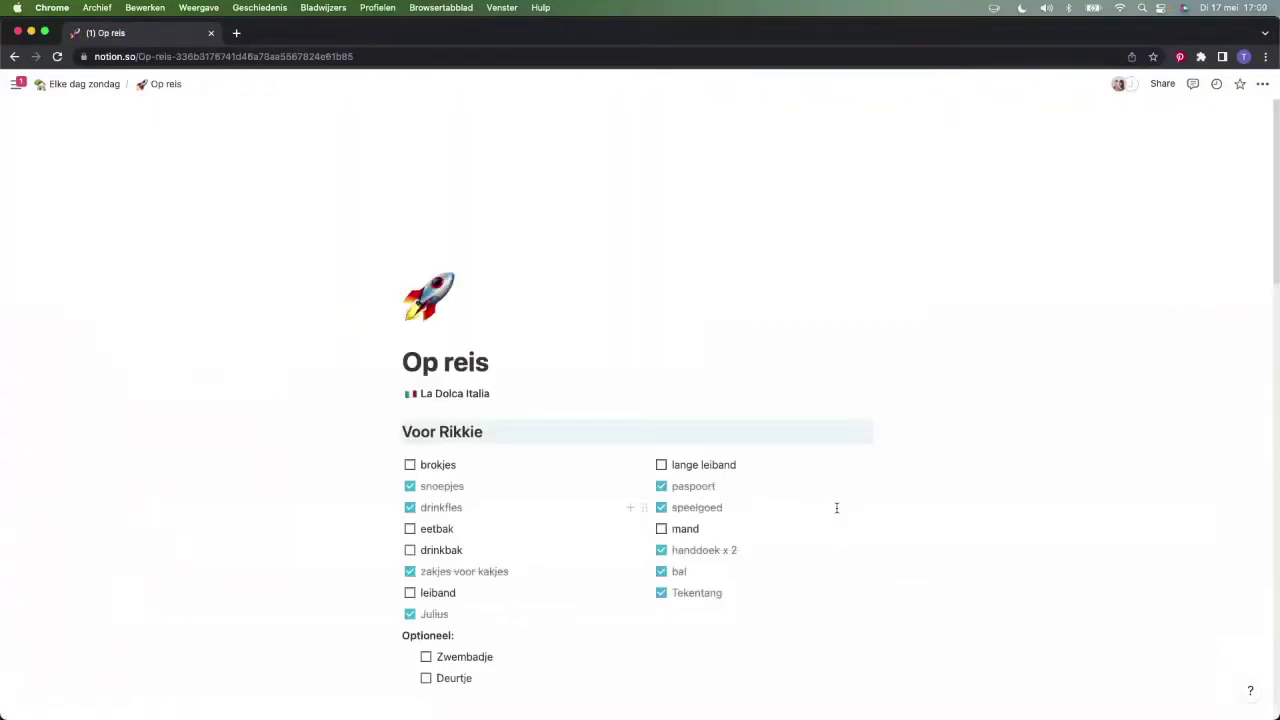
click(470, 390)
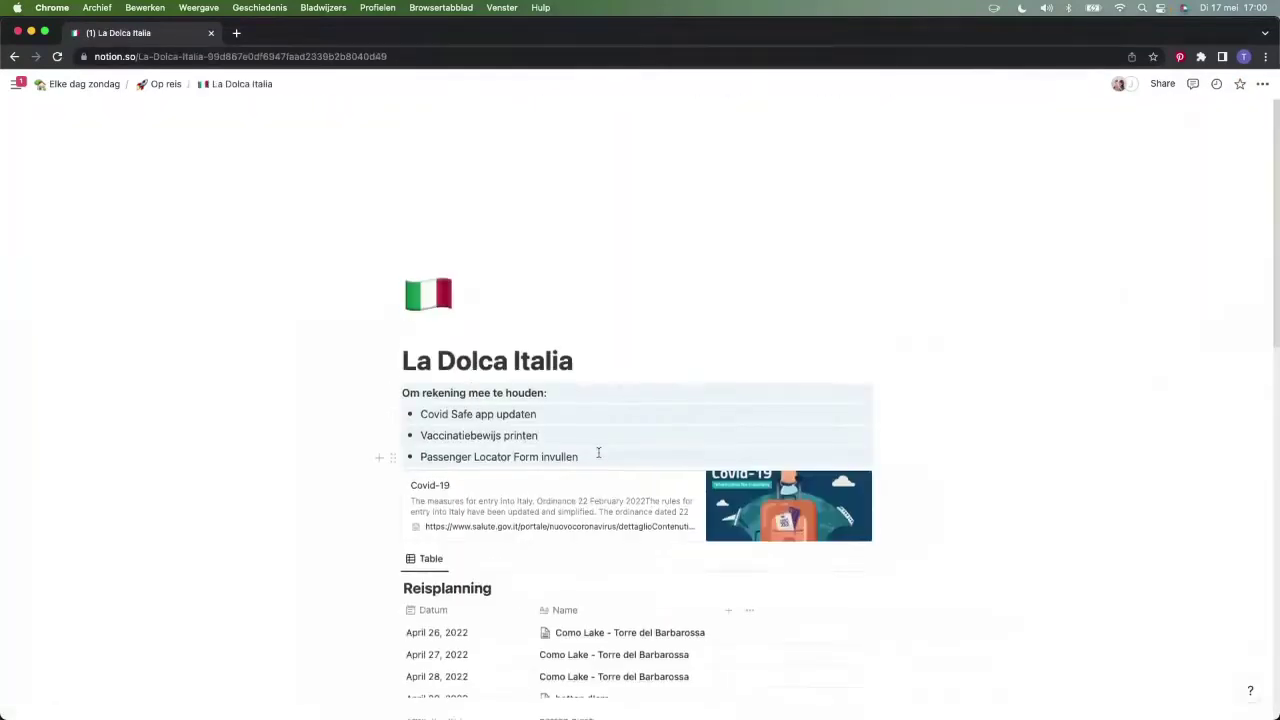
Review the travel reminders and the dated Reisplanning table on the La Dolca Italia page
scroll(600, 457, down, 1)
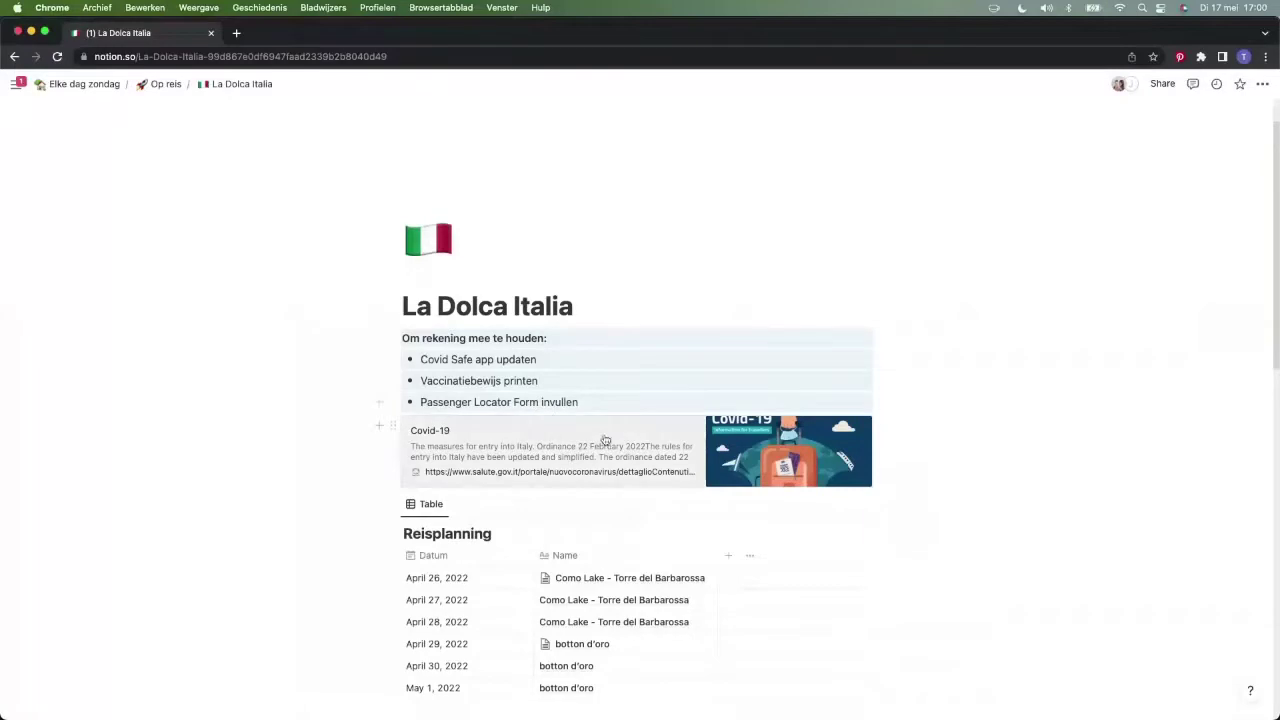
scroll(670, 460, down, 1)
scroll(640, 470, down, 1)
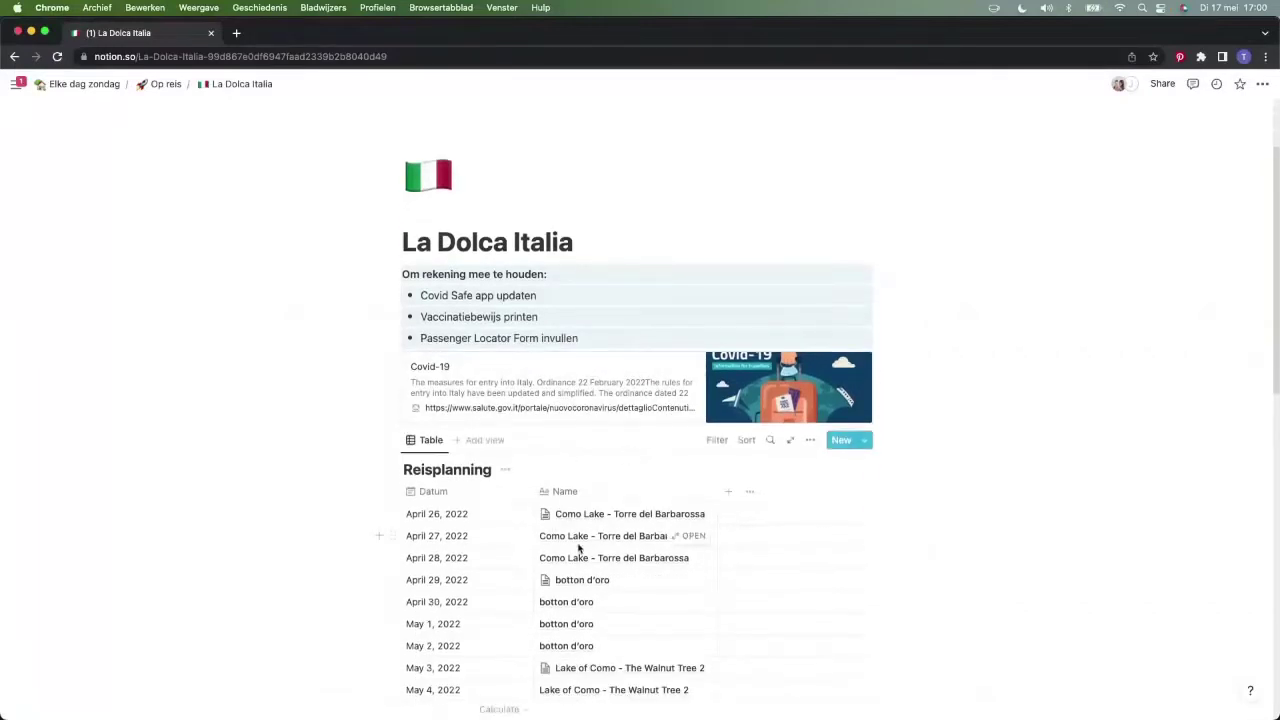
scroll(580, 545, down, 2)
scroll(578, 547, down, 2)
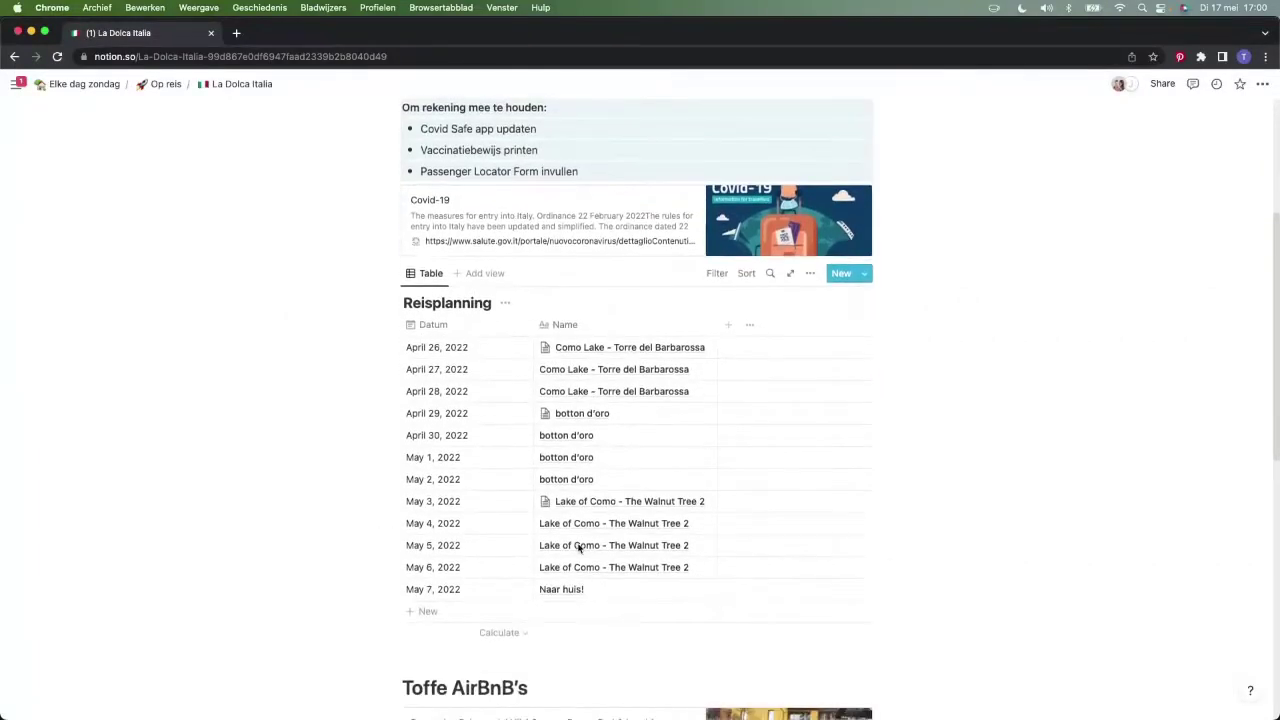
scroll(579, 548, down, 1)
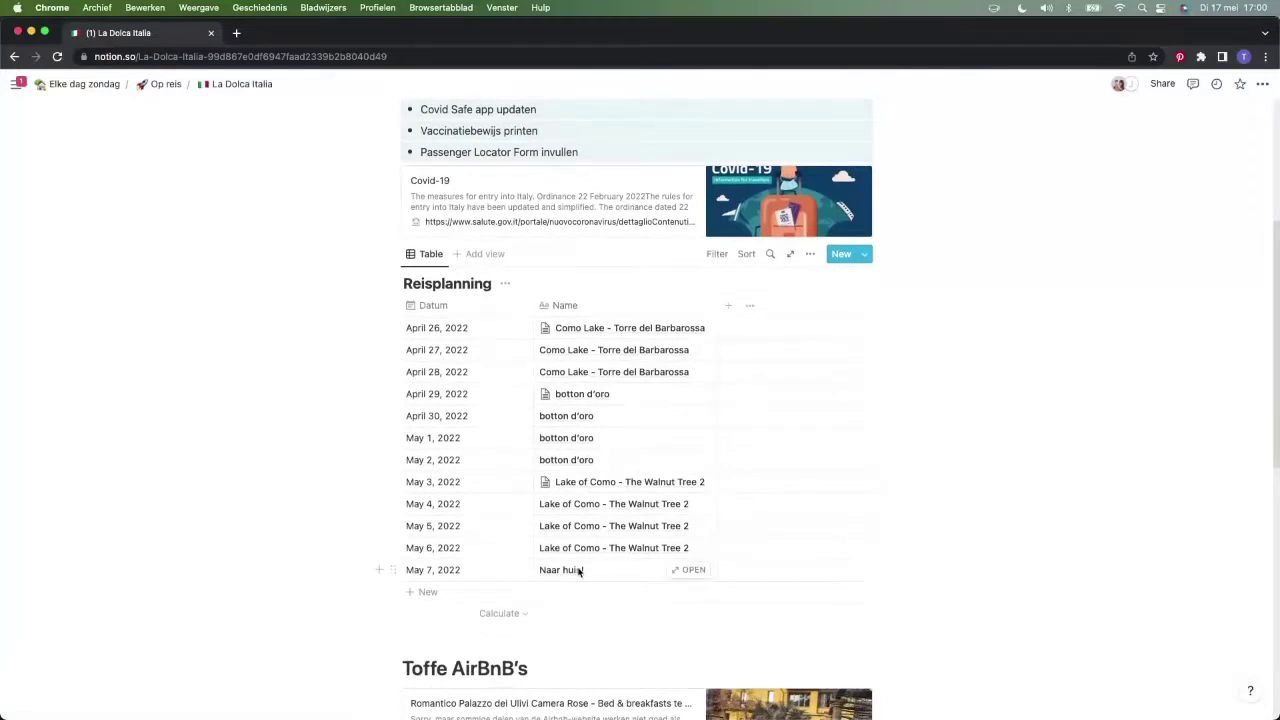
scroll(580, 568, down, 2)
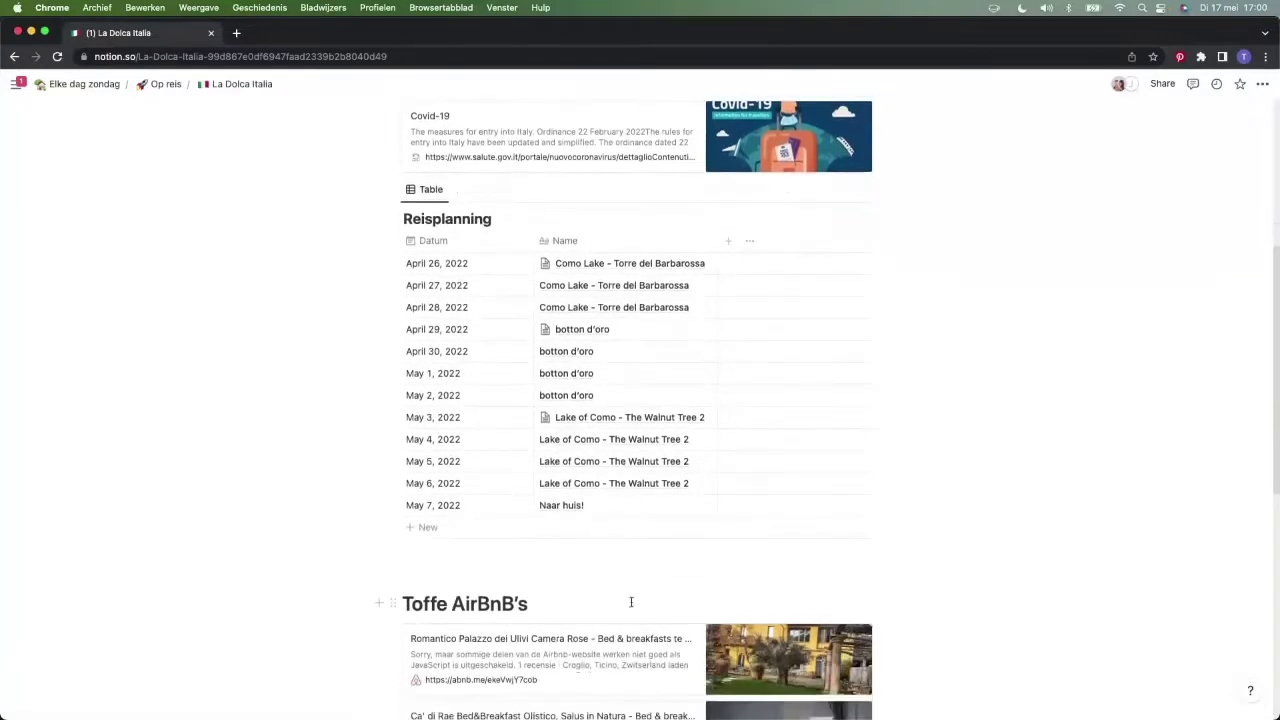
Look through the Toffe AirBnB's bookmarks below the travel planning and go back to the page's beginning
scroll(581, 602, down, 4)
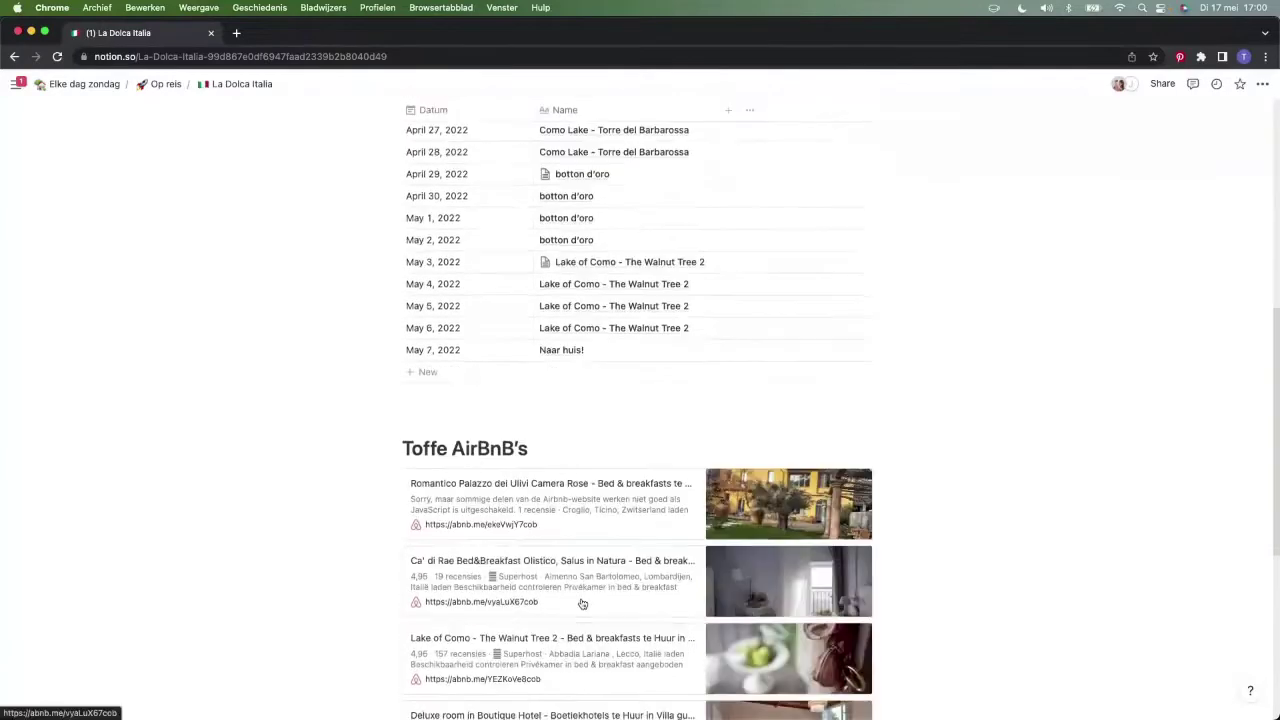
scroll(563, 551, down, 6)
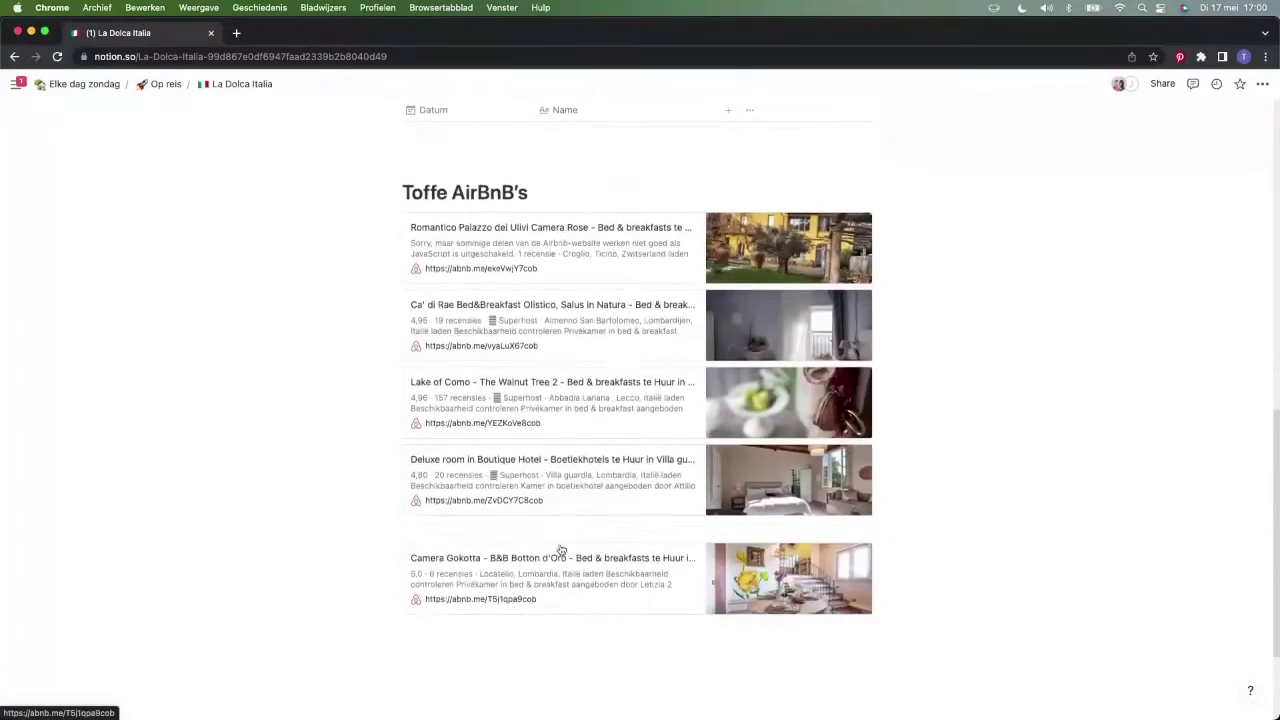
scroll(560, 549, down, 4)
scroll(560, 549, up, 10)
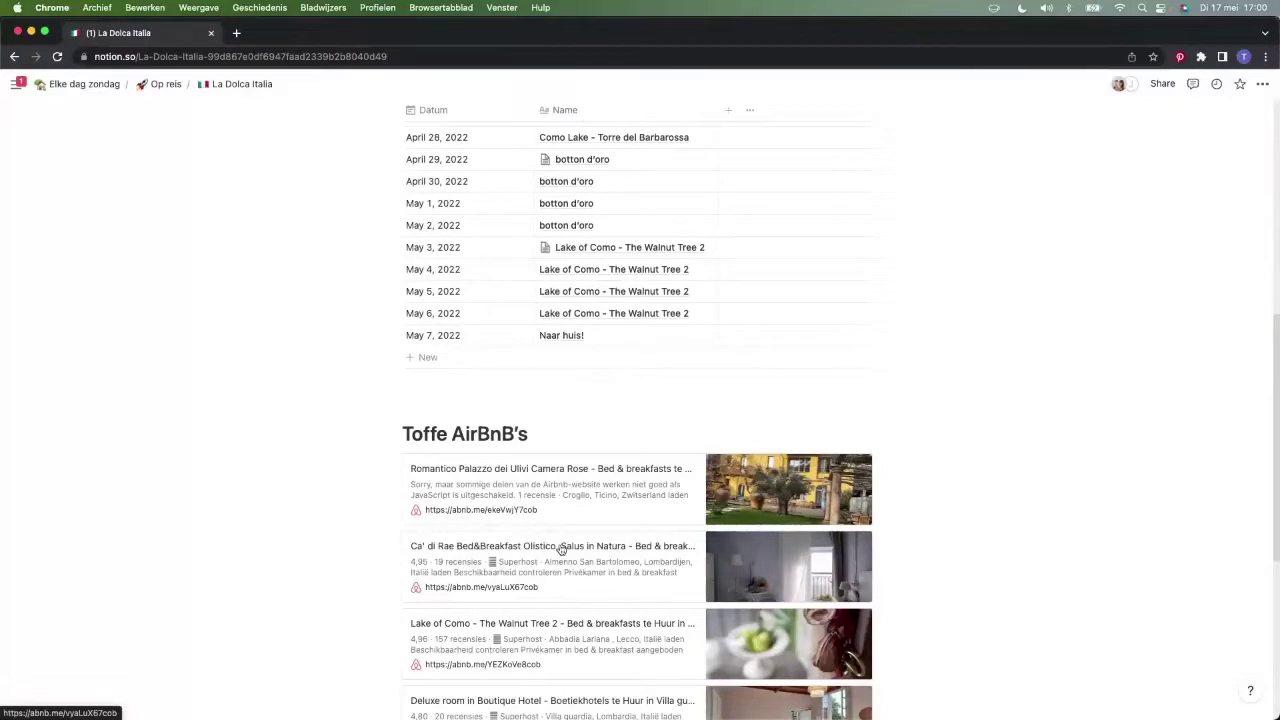
scroll(293, 234, up, 7)
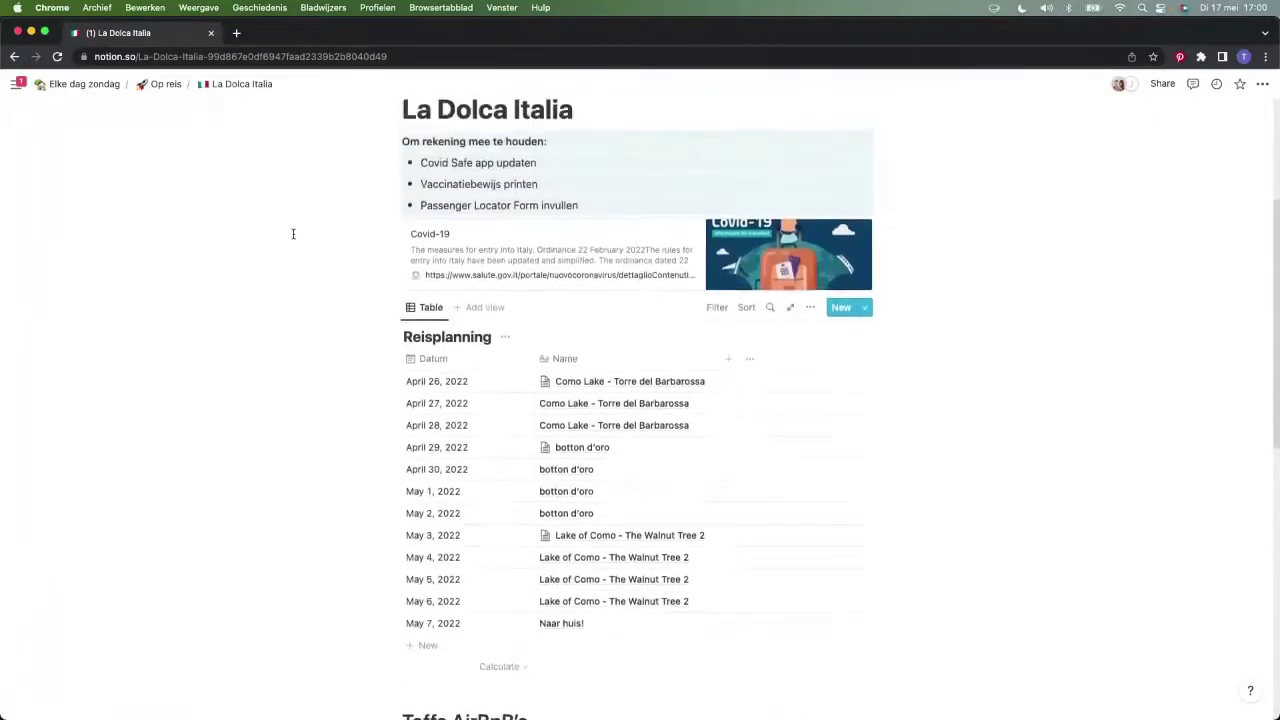
scroll(293, 234, up, 3)
Return to Op reis and uncheck snoepjes, drinkfles, zakjes voor kakjes and the item below leiband in the first packing list
click(167, 86)
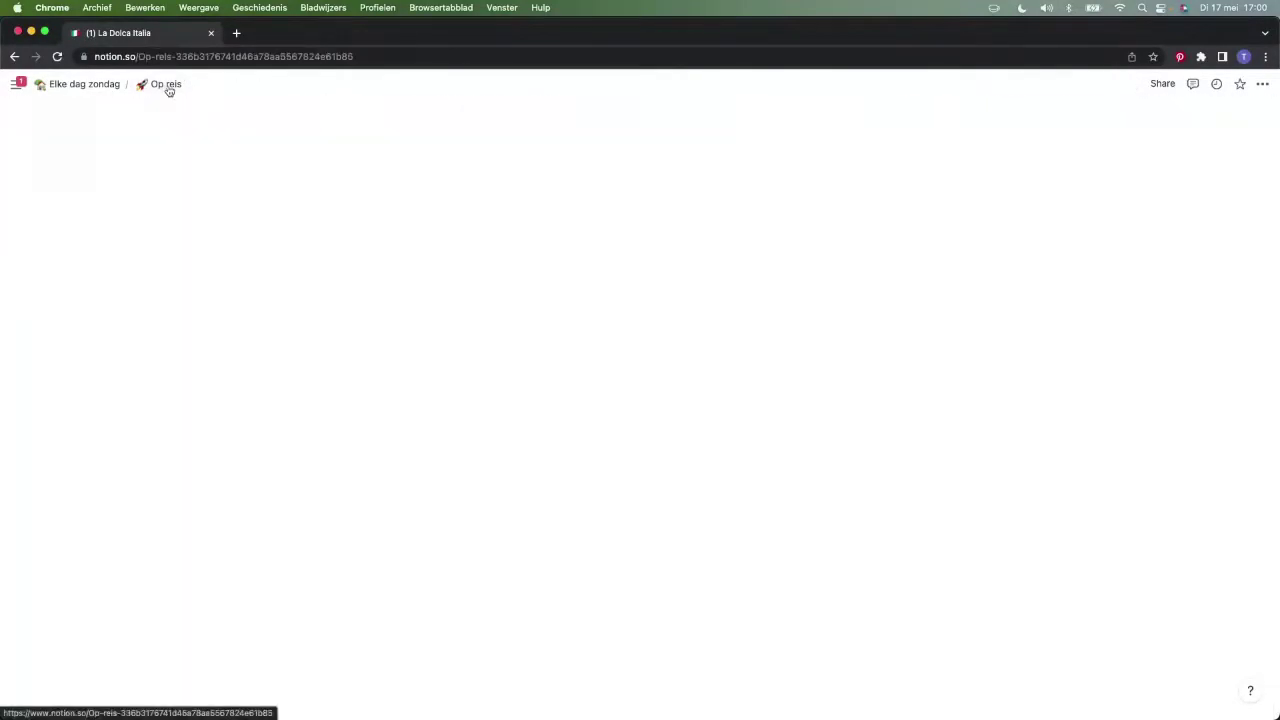
scroll(843, 429, down, 1)
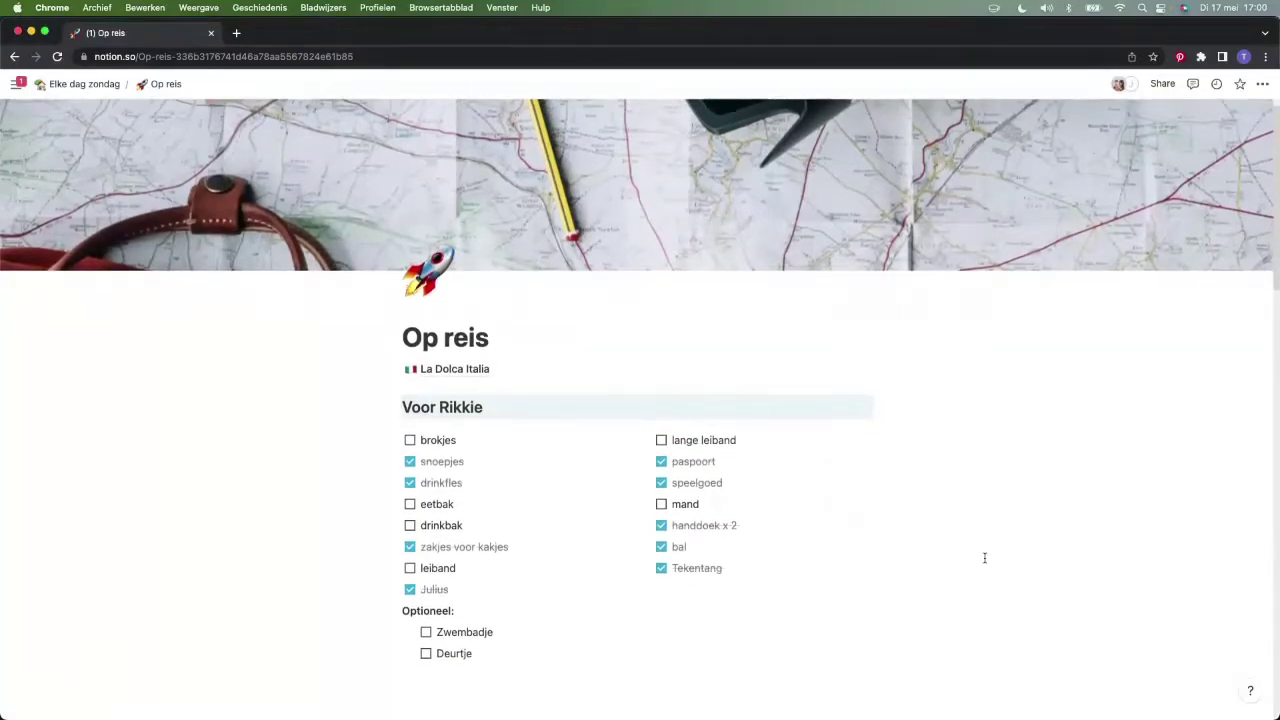
double_click(420, 440)
click(410, 461)
click(410, 483)
click(410, 547)
click(410, 589)
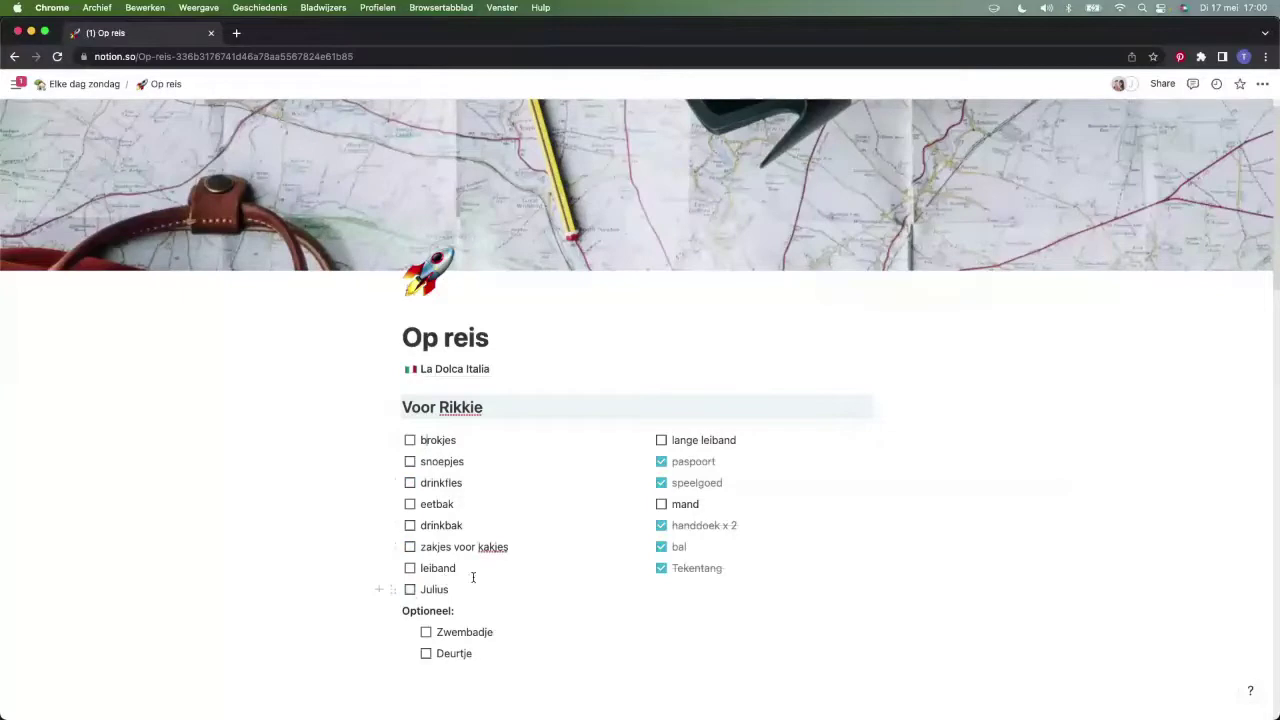
Uncheck Tekentang, bal, handdoek x 2, speelgoed and paspoort in the first packing list's second column
click(661, 568)
click(661, 547)
click(661, 525)
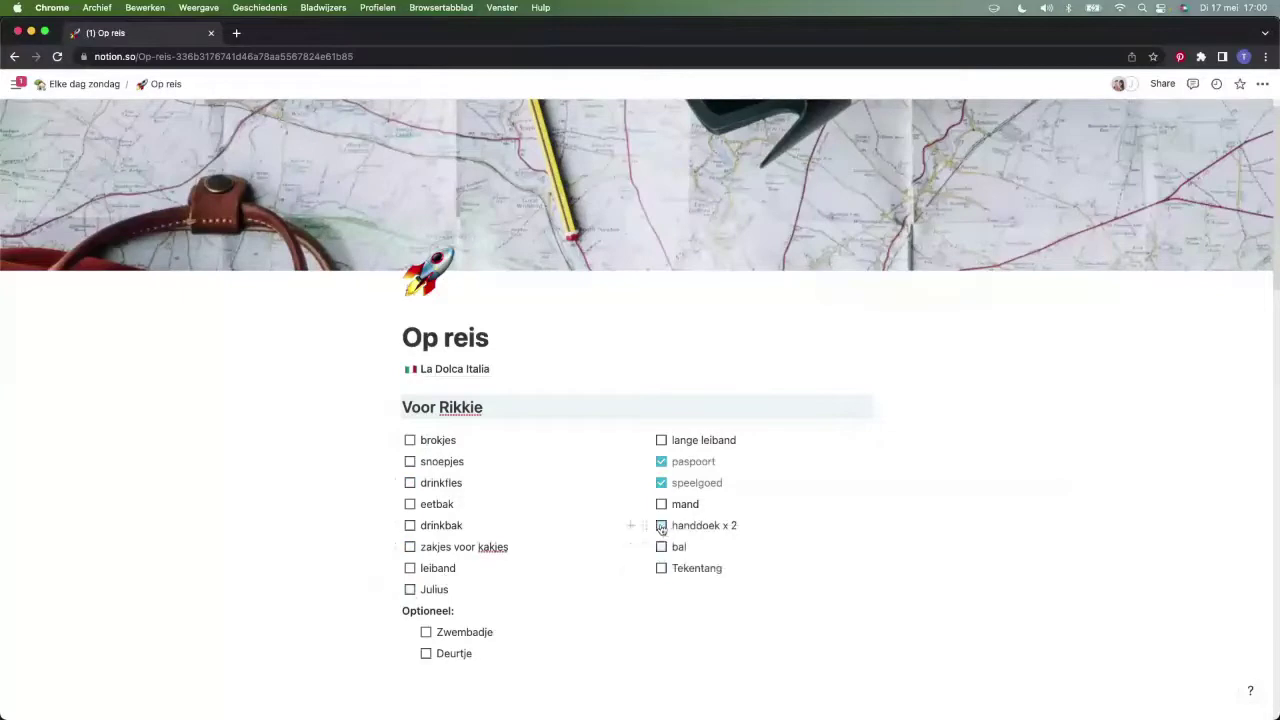
click(661, 483)
click(661, 461)
View the personal packing lists and the shared Voor iedereen categories, including Kleren, Keuken and Badkamer
scroll(824, 552, down, 2)
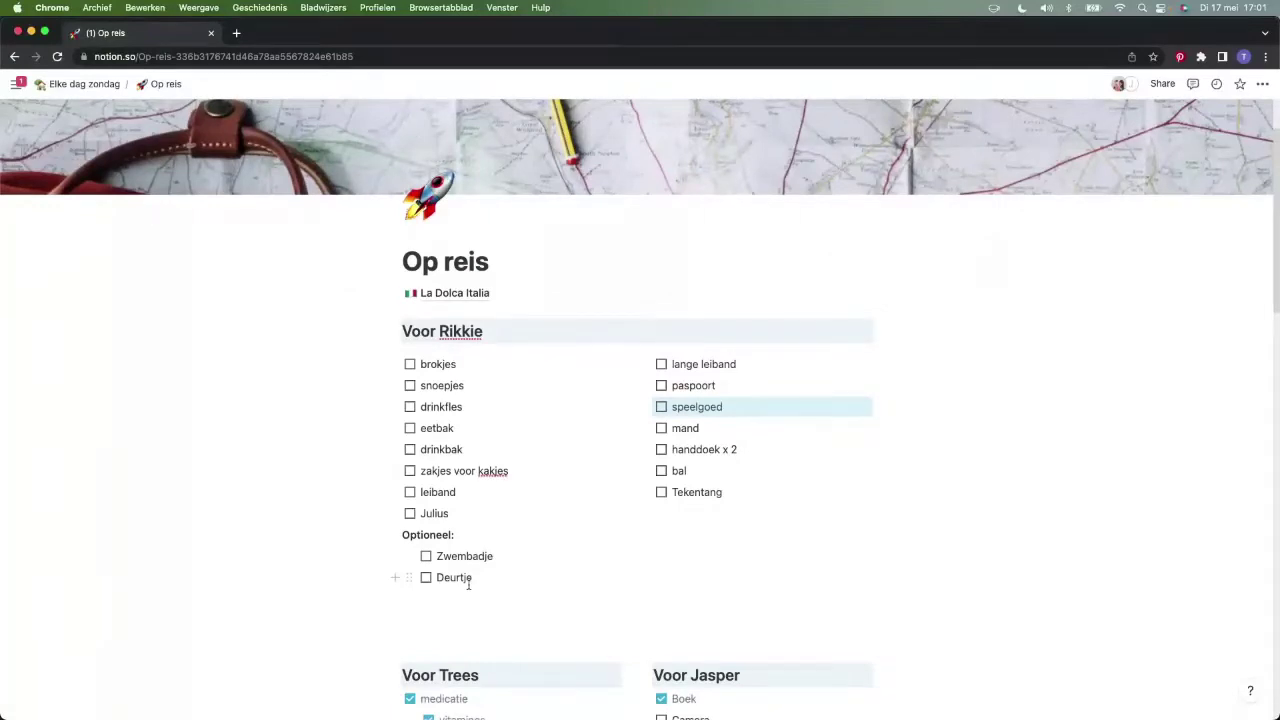
scroll(498, 588, down, 2)
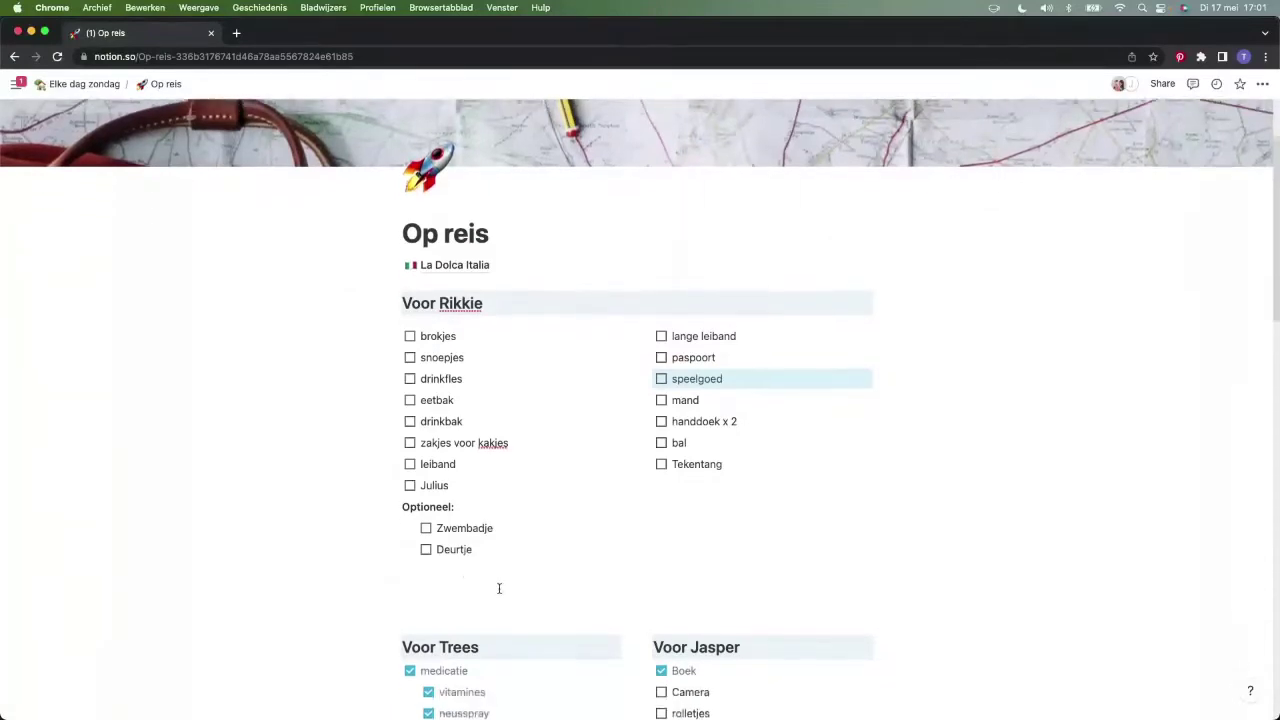
scroll(498, 588, down, 1)
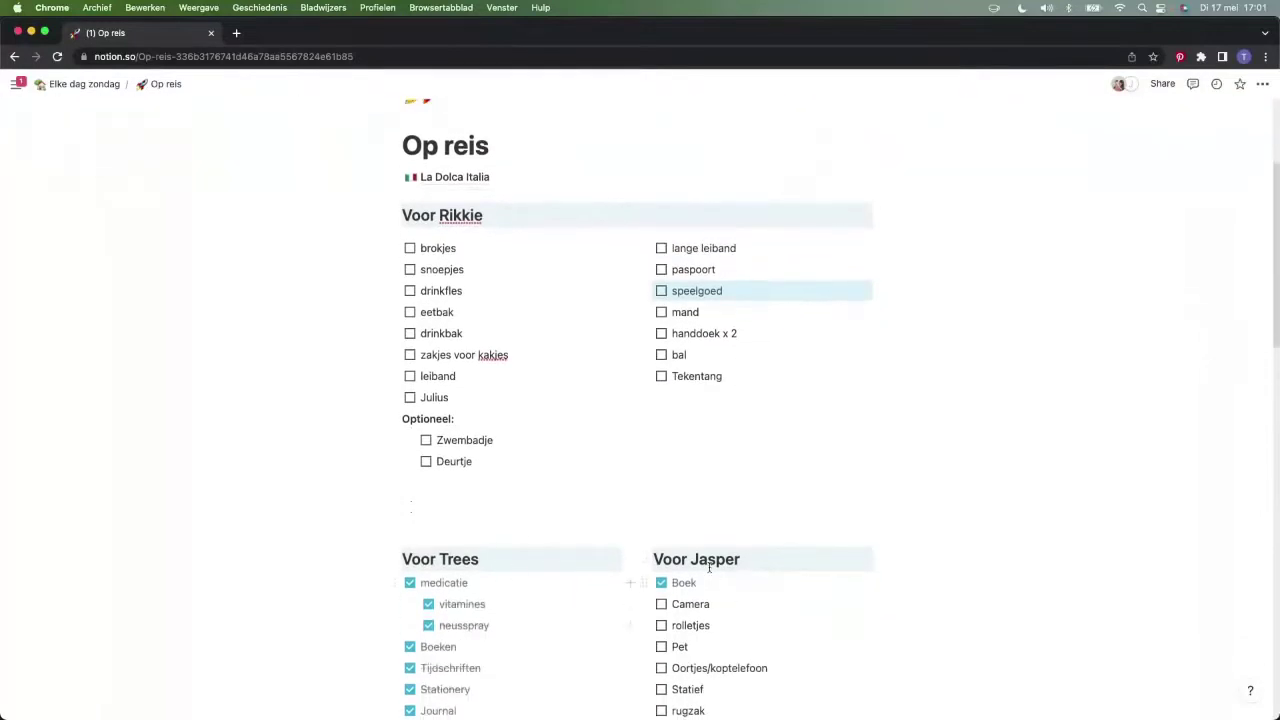
scroll(594, 417, down, 3)
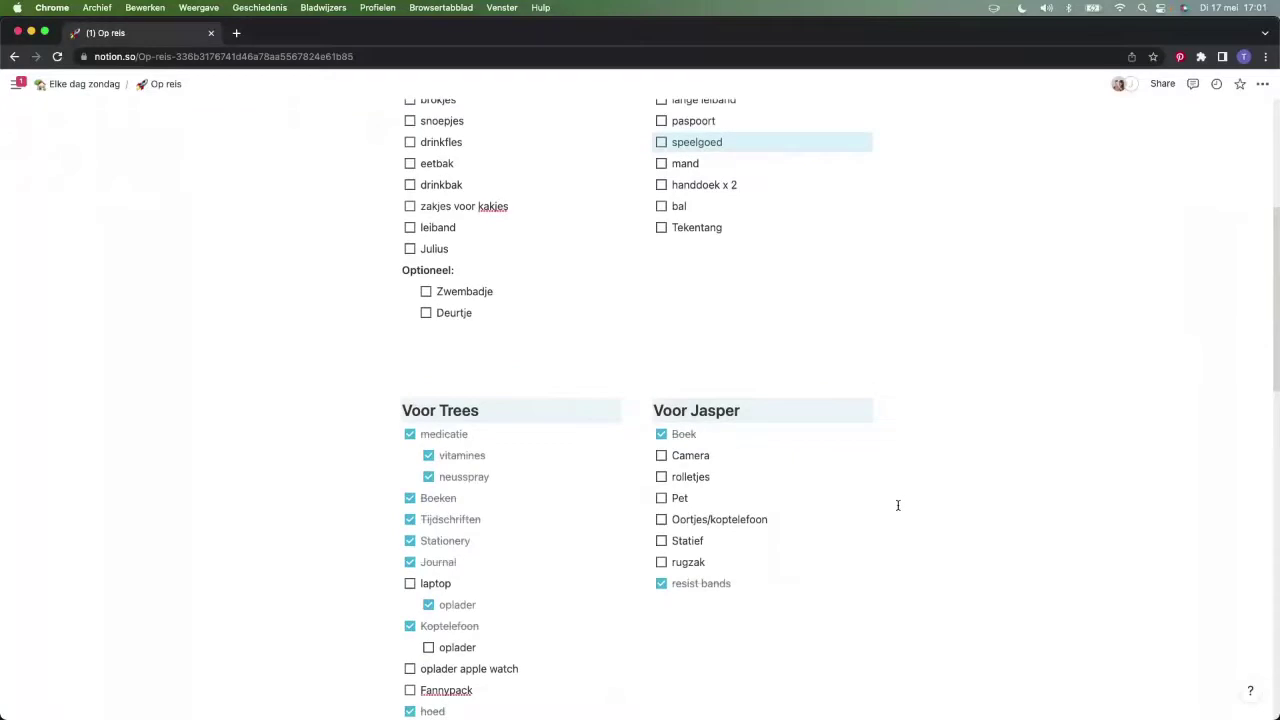
scroll(897, 506, down, 10)
scroll(897, 505, down, 2)
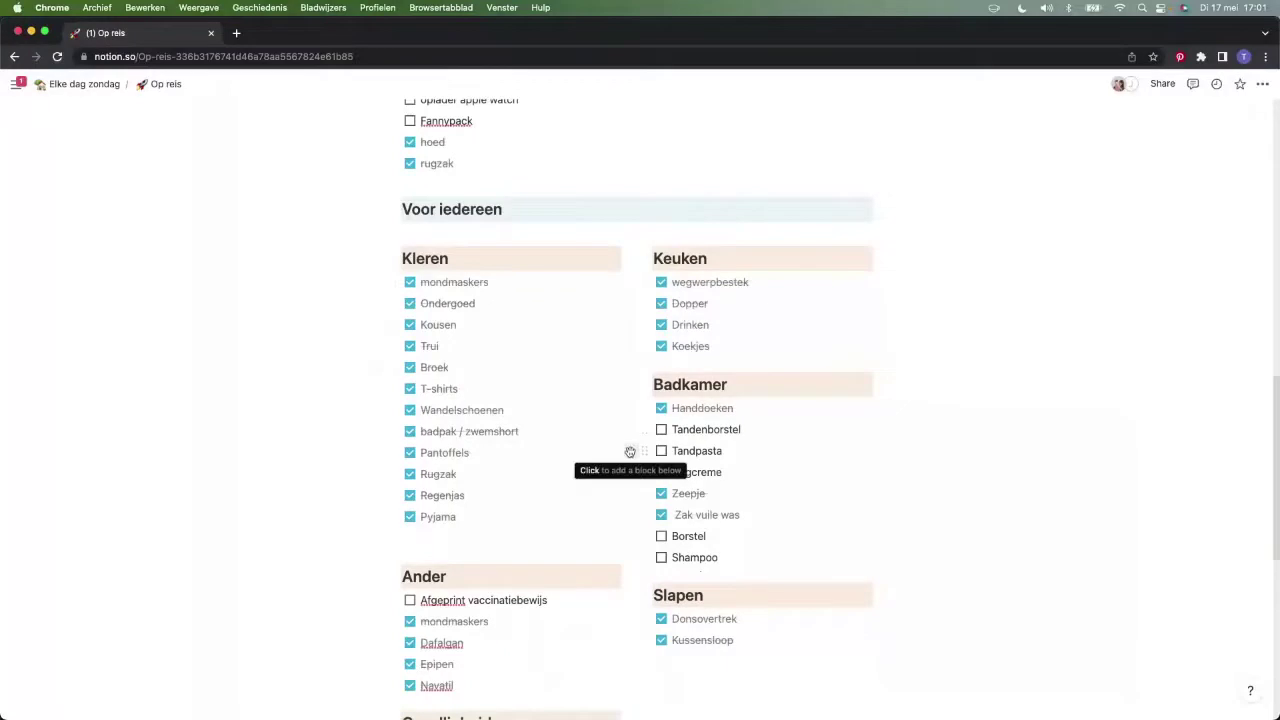
scroll(585, 386, up, 1)
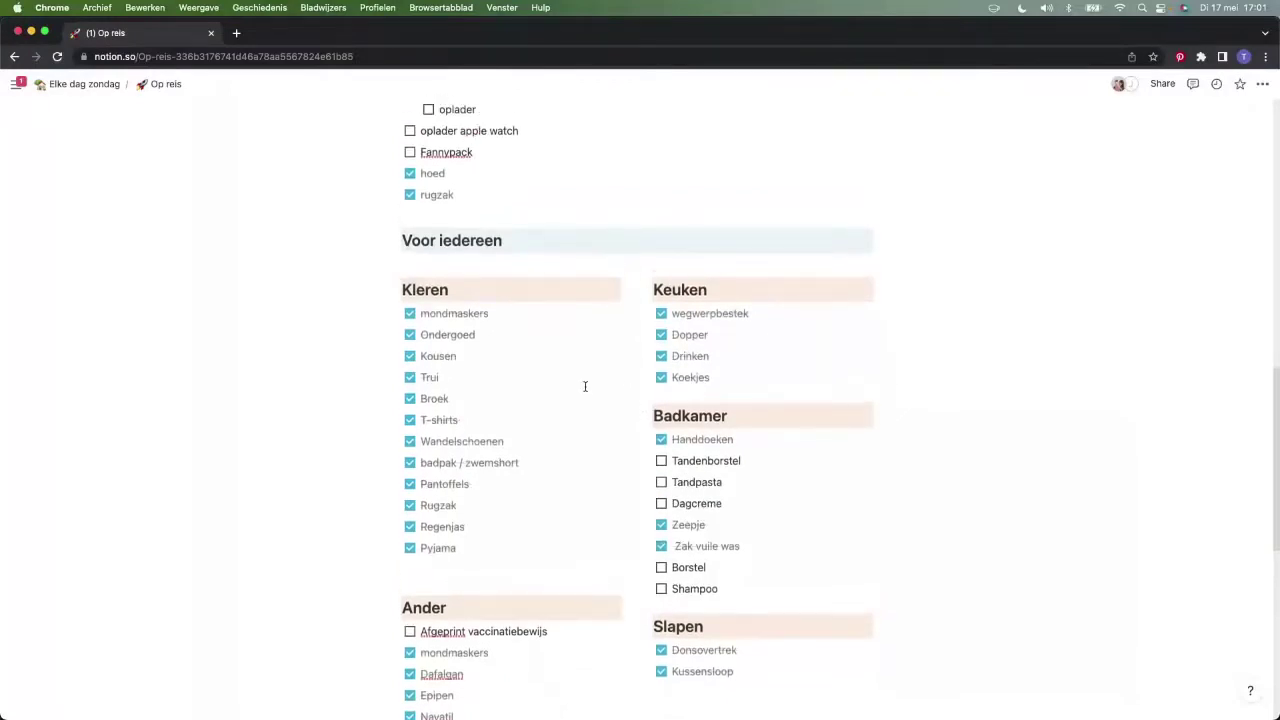
Uncheck wegwerpbestek, Dopper, Drinken and Koekjes in the Keuken list under Voor iedereen
click(661, 313)
click(661, 335)
click(661, 356)
click(661, 377)
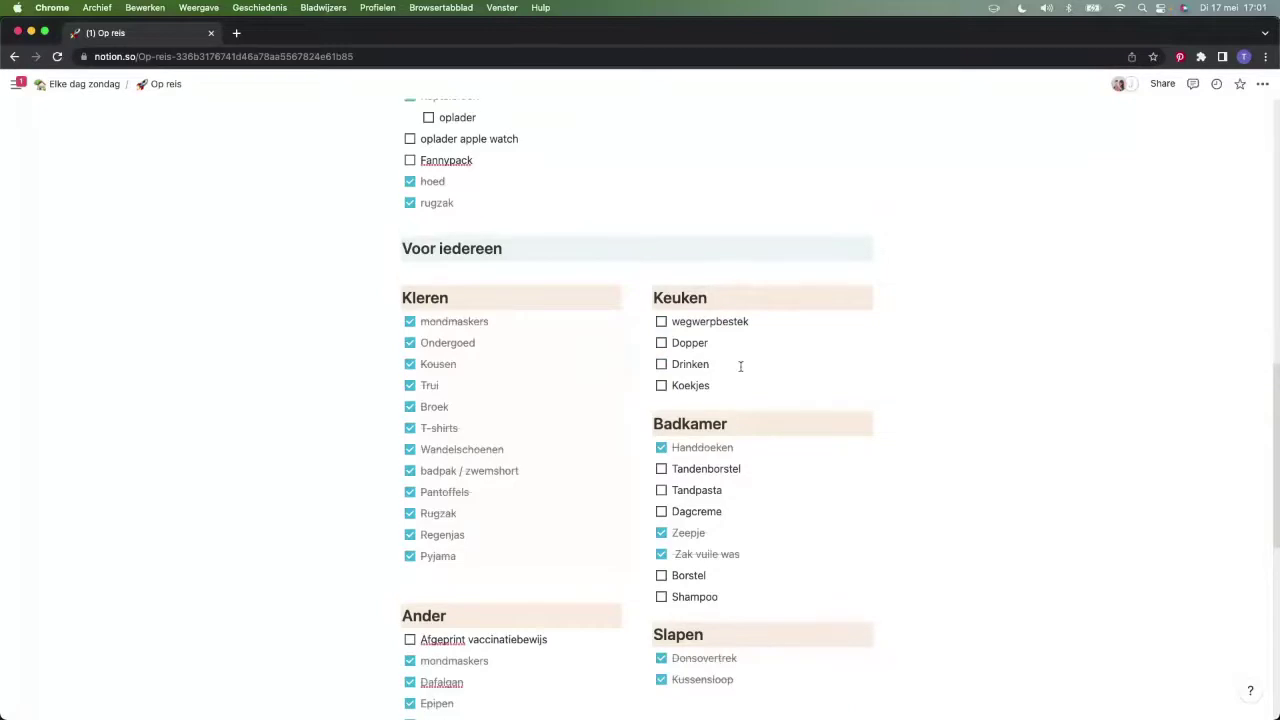
Review the shared and personal packing lists on Op reis, going back up to the page's beginning
scroll(741, 366, up, 3)
scroll(741, 366, up, 1)
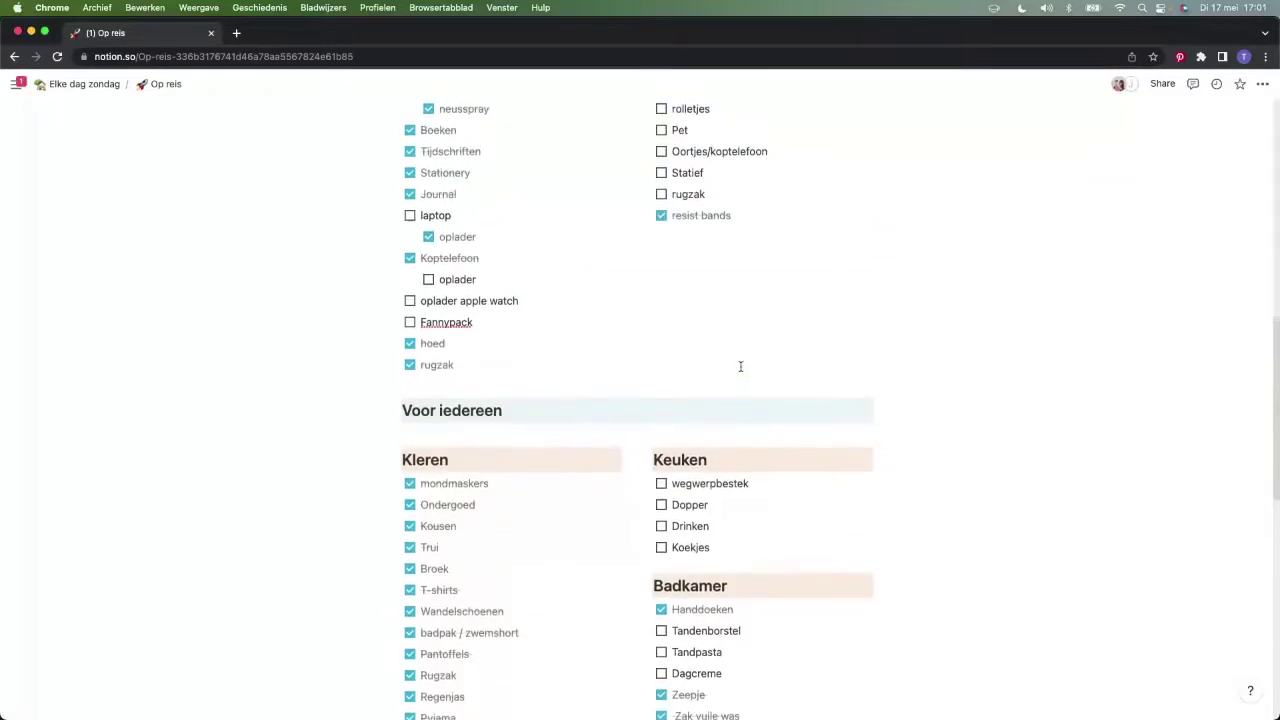
scroll(741, 366, up, 1)
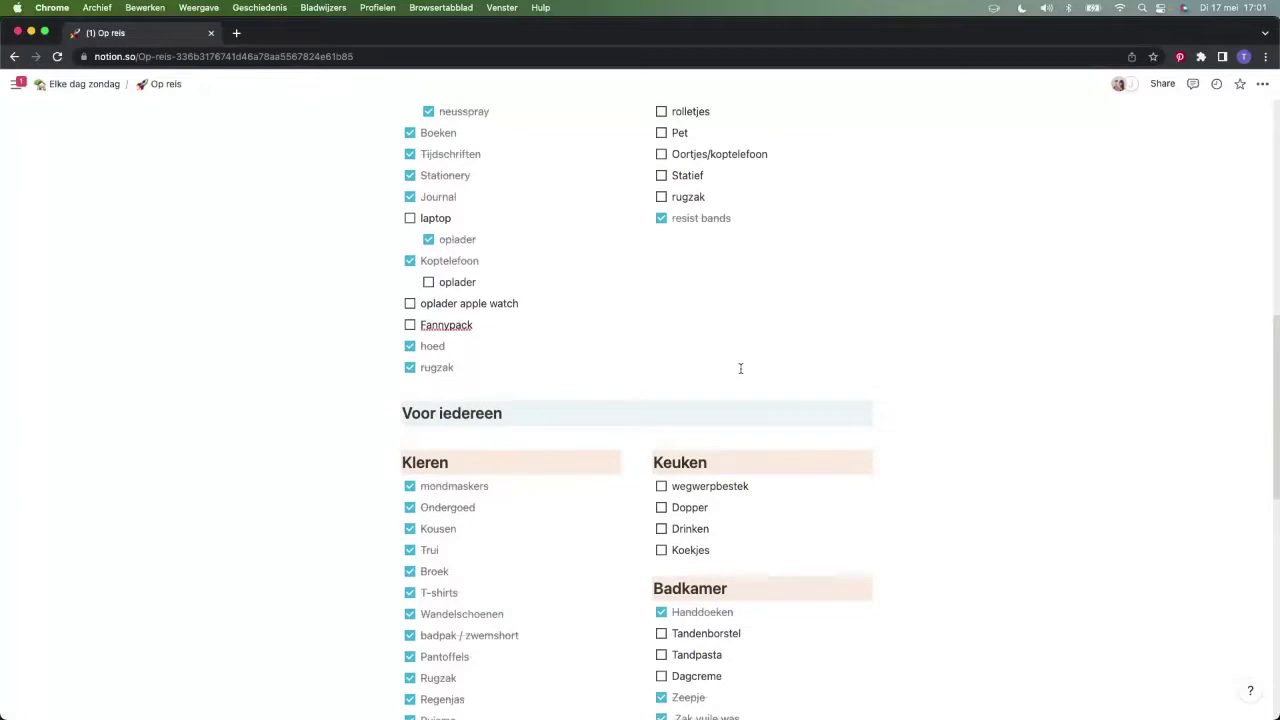
scroll(741, 368, down, 1)
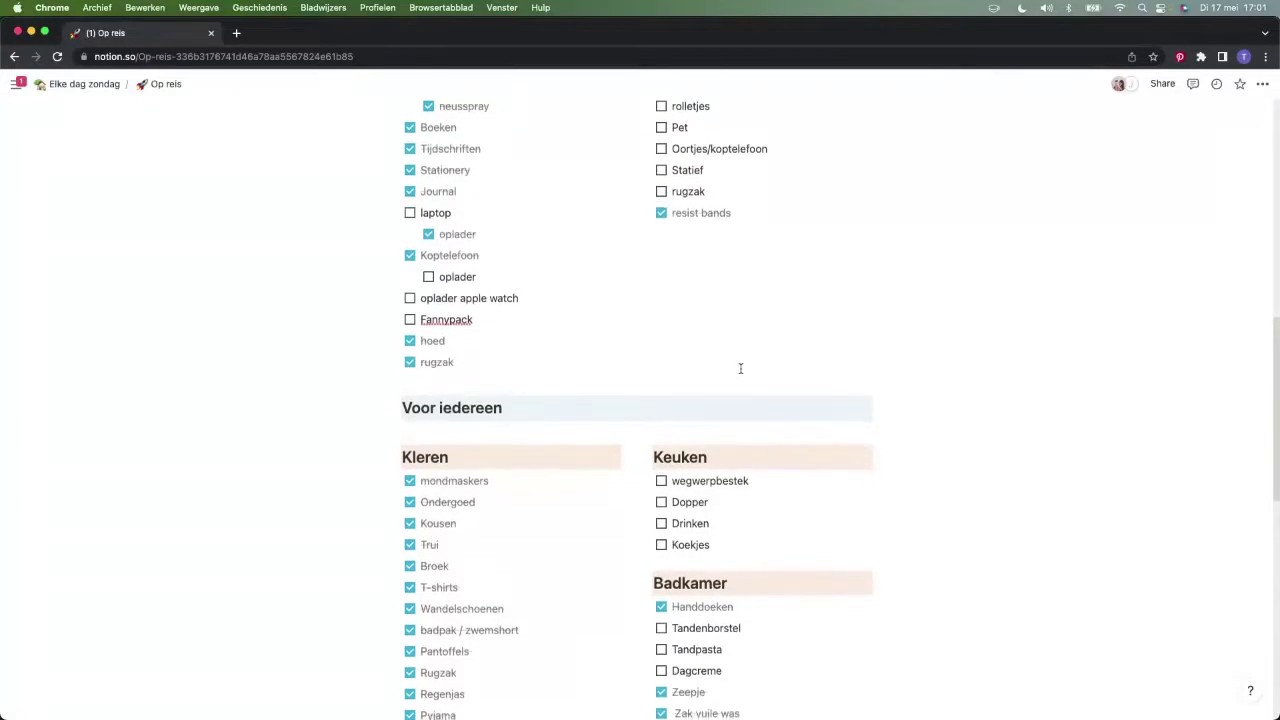
scroll(741, 368, down, 3)
scroll(741, 368, up, 1)
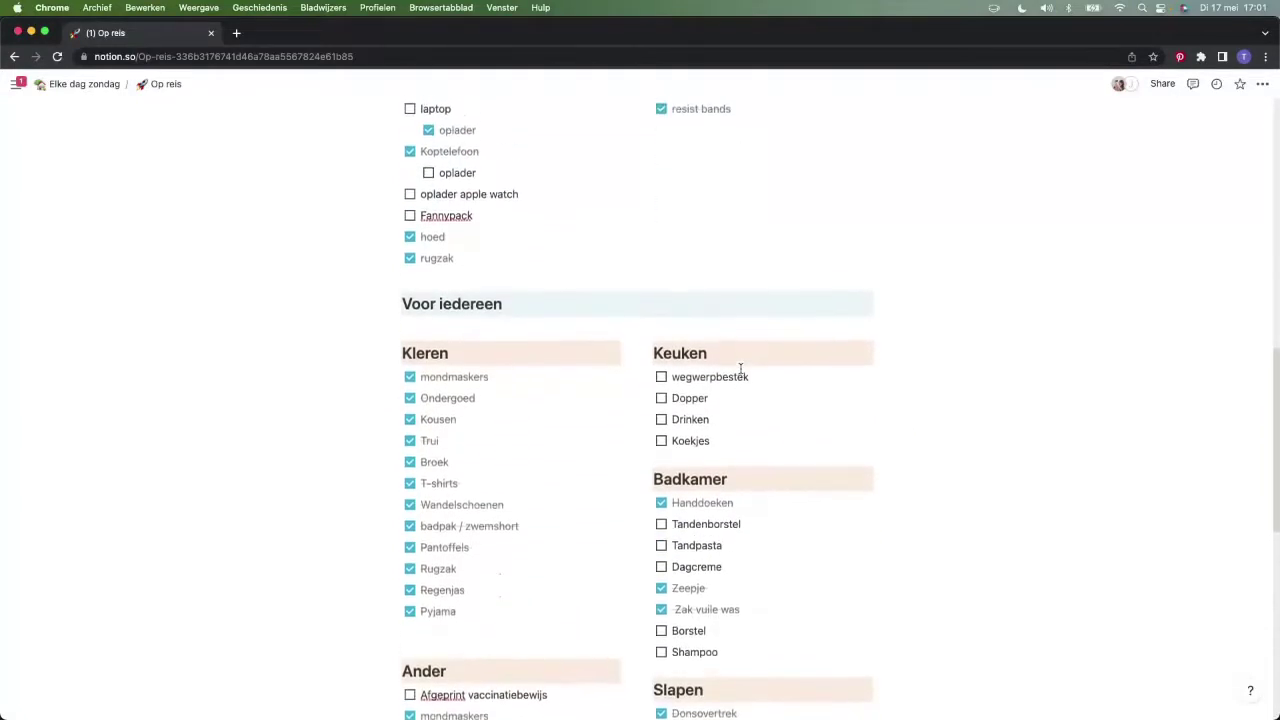
scroll(741, 368, up, 6)
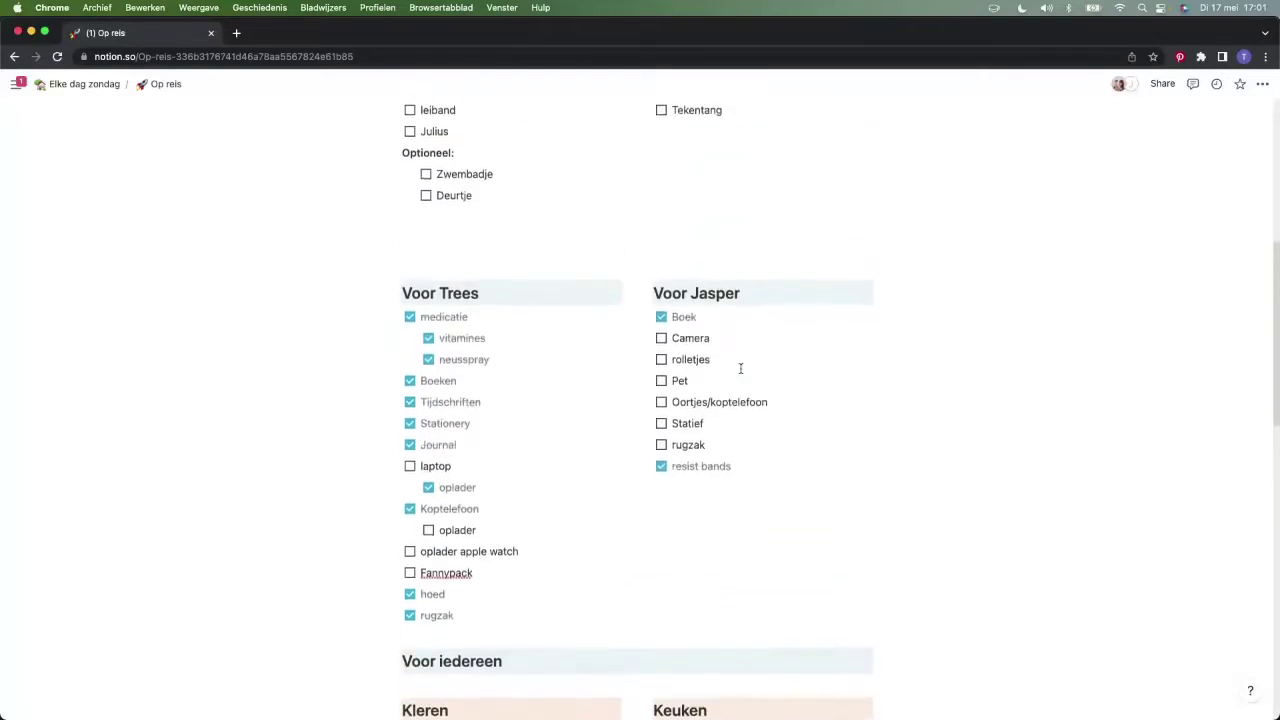
scroll(741, 368, up, 1)
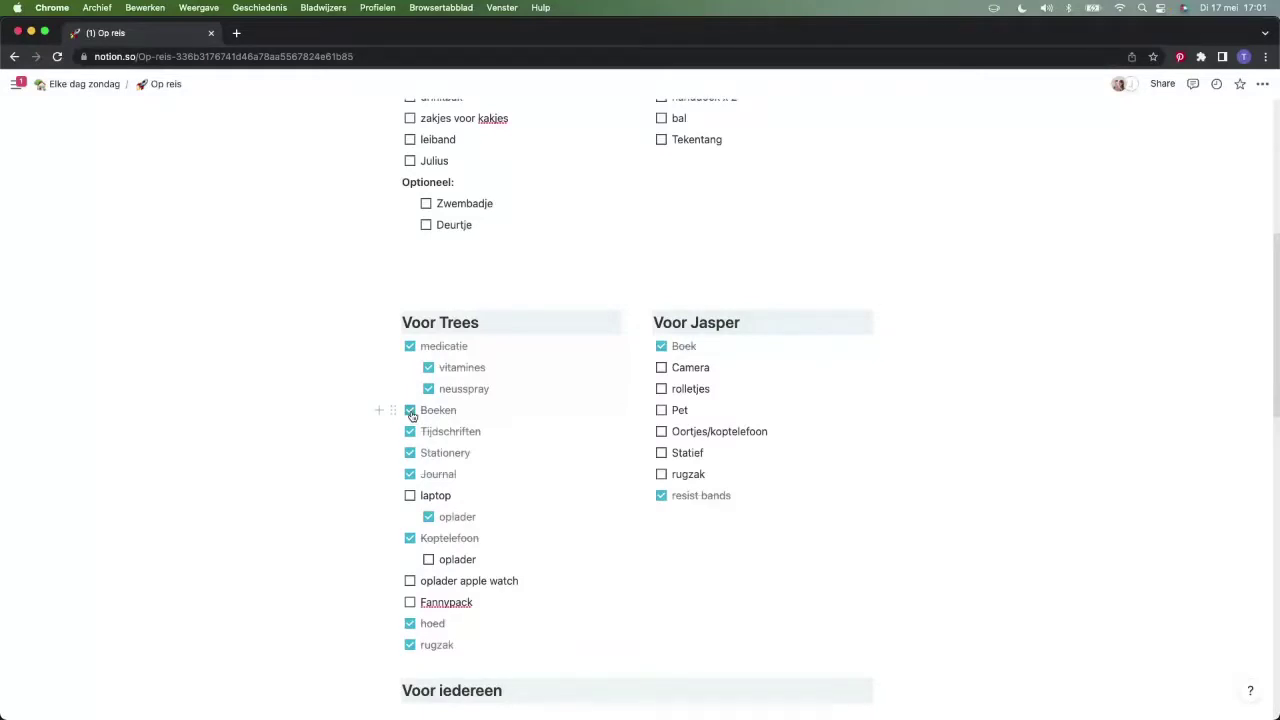
scroll(412, 416, up, 2)
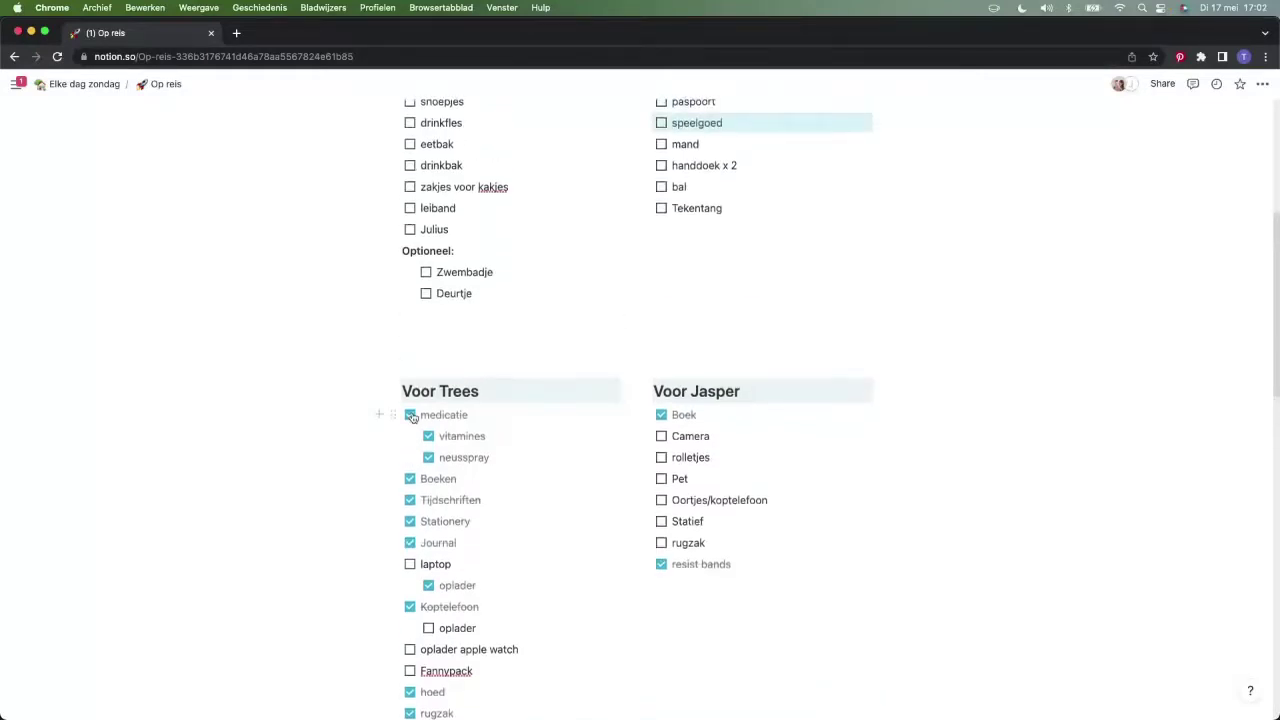
scroll(412, 416, up, 8)
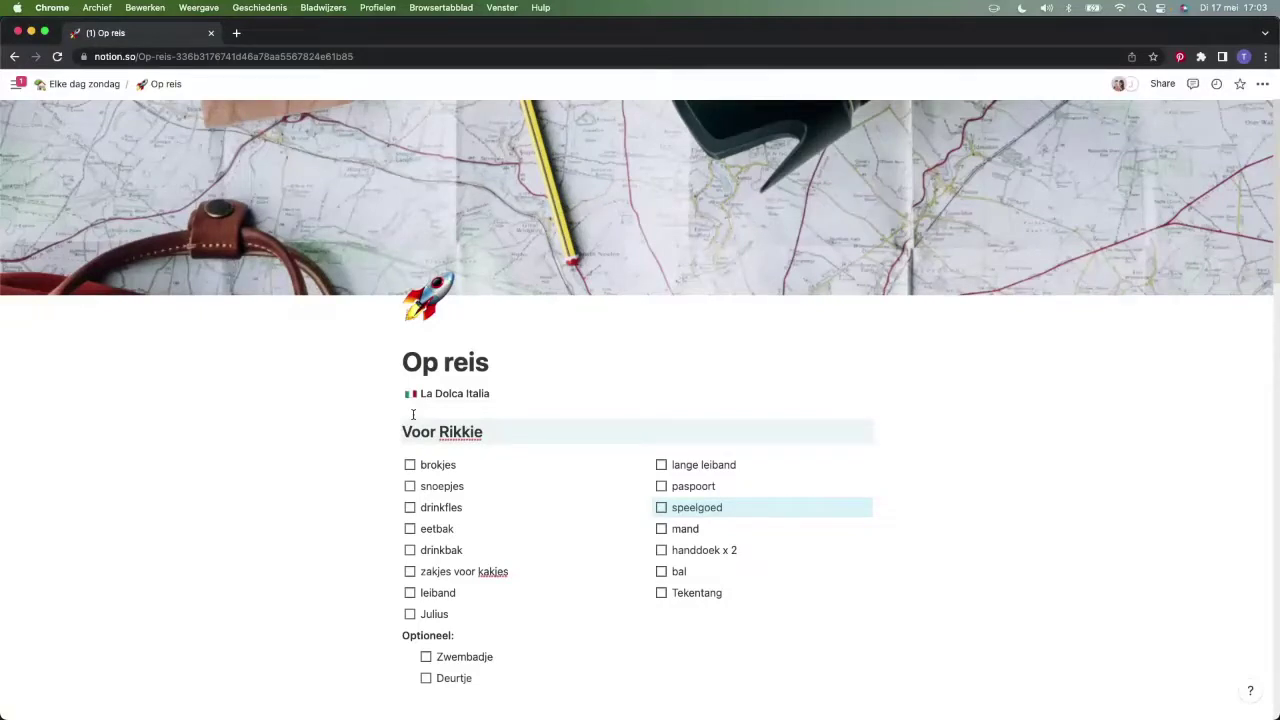
Return to the Elke dag zondag dashboard and view its LIFE links and WORK gallery
click(70, 90)
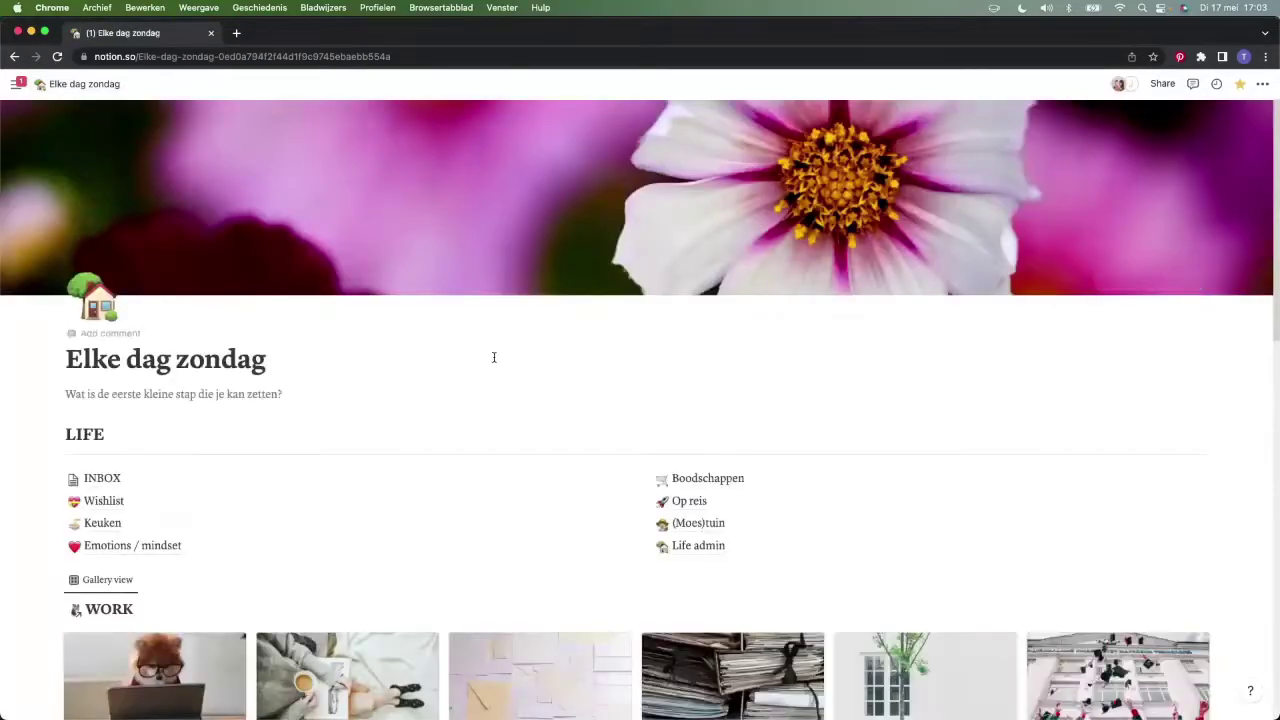
scroll(493, 357, down, 2)
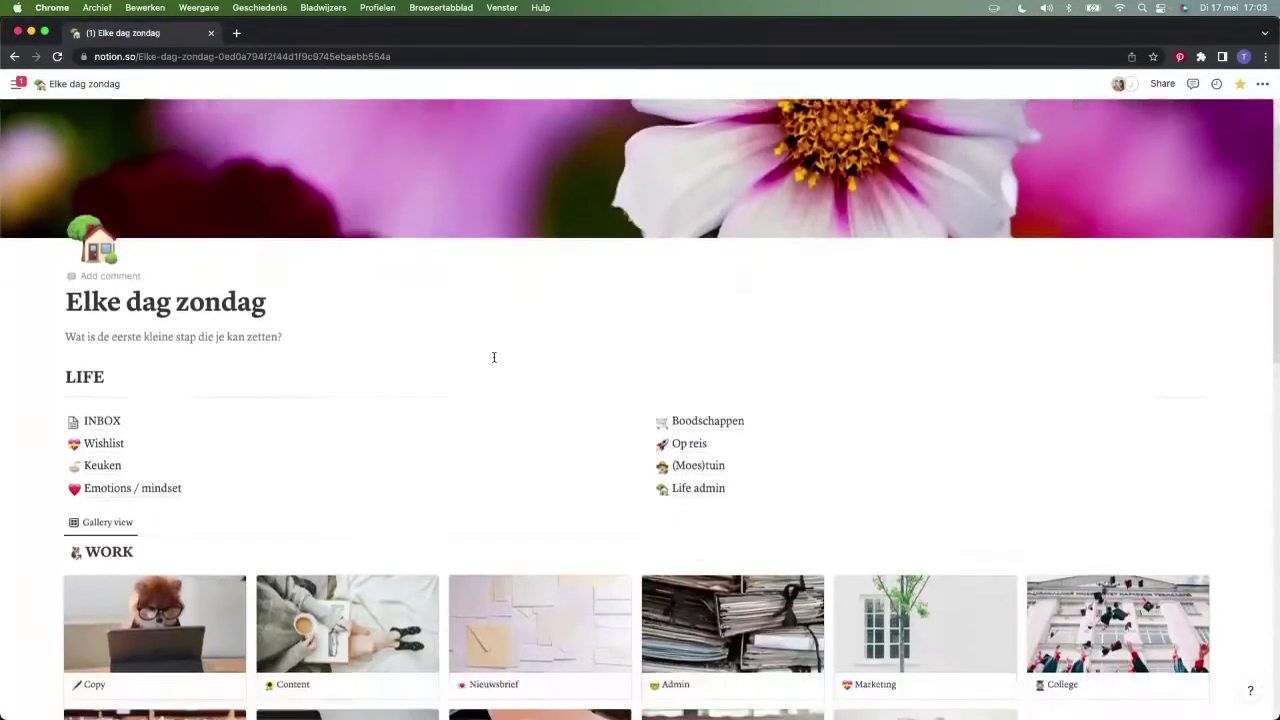
scroll(494, 362, down, 3)
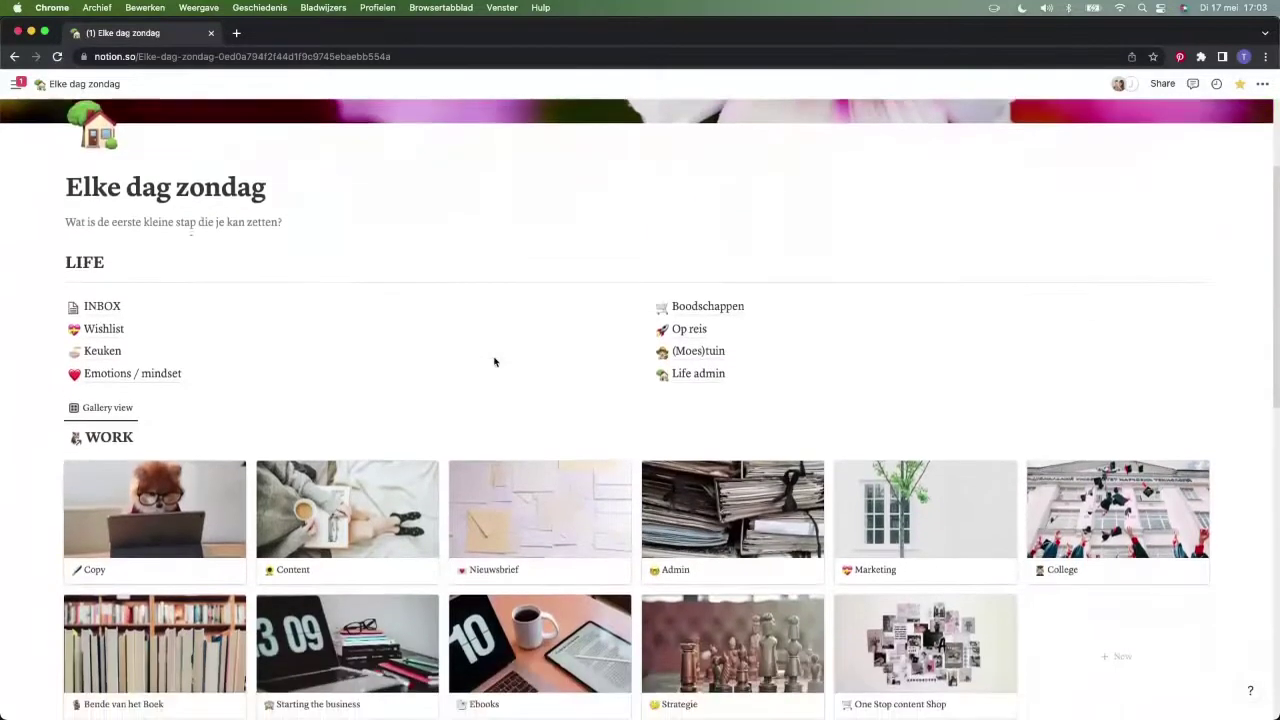
scroll(495, 362, down, 1)
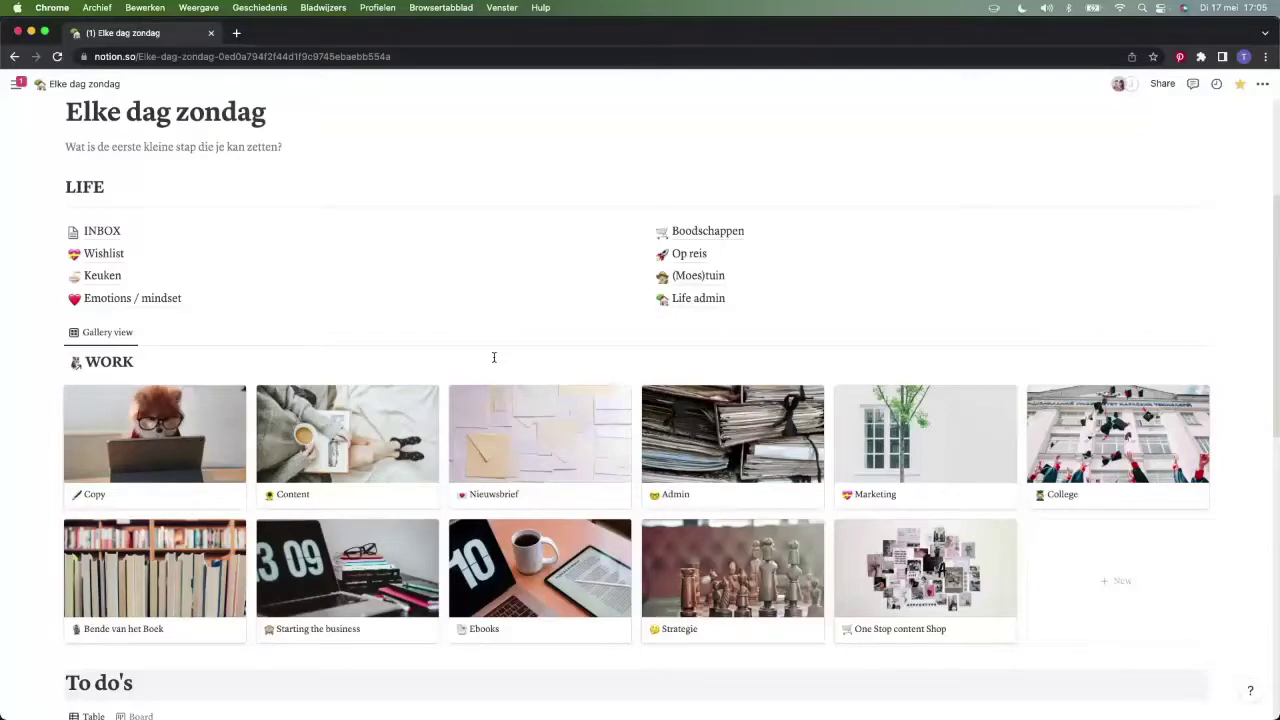
Preview the One Stop content Shop card, close it, and view the Copy card's links and Taken board
click(921, 589)
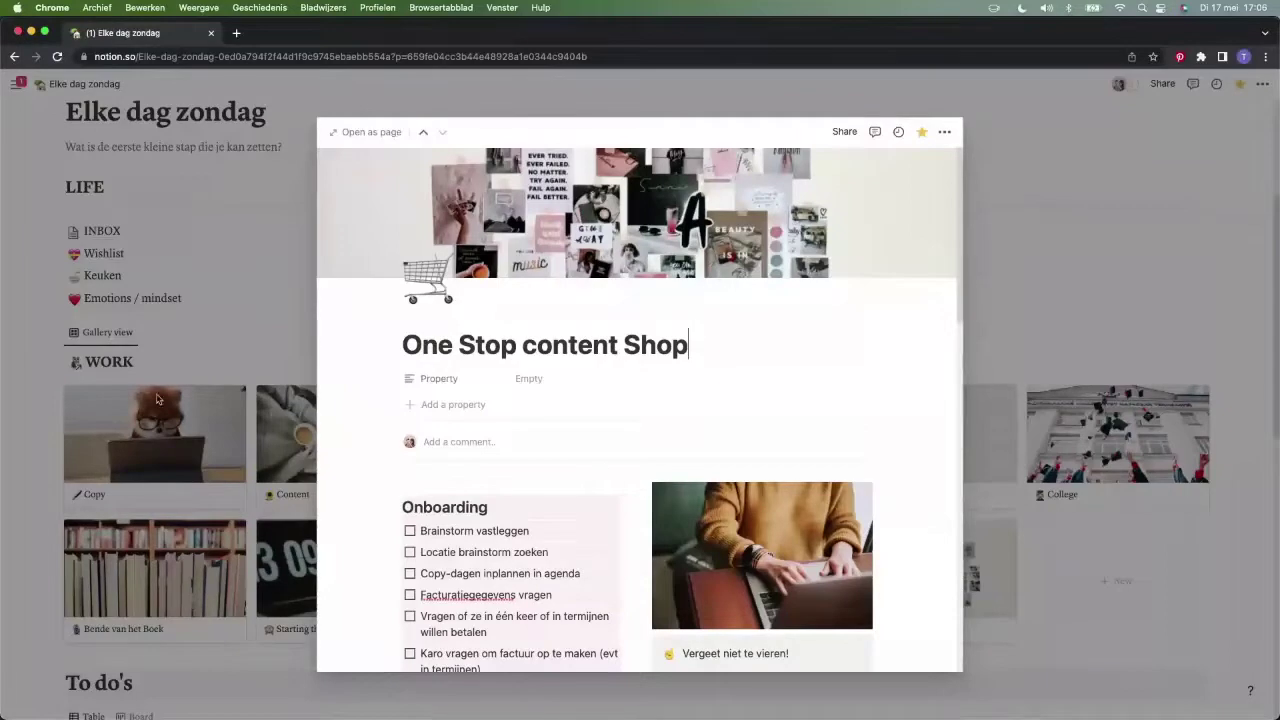
click(92, 367)
click(110, 420)
scroll(705, 509, down, 5)
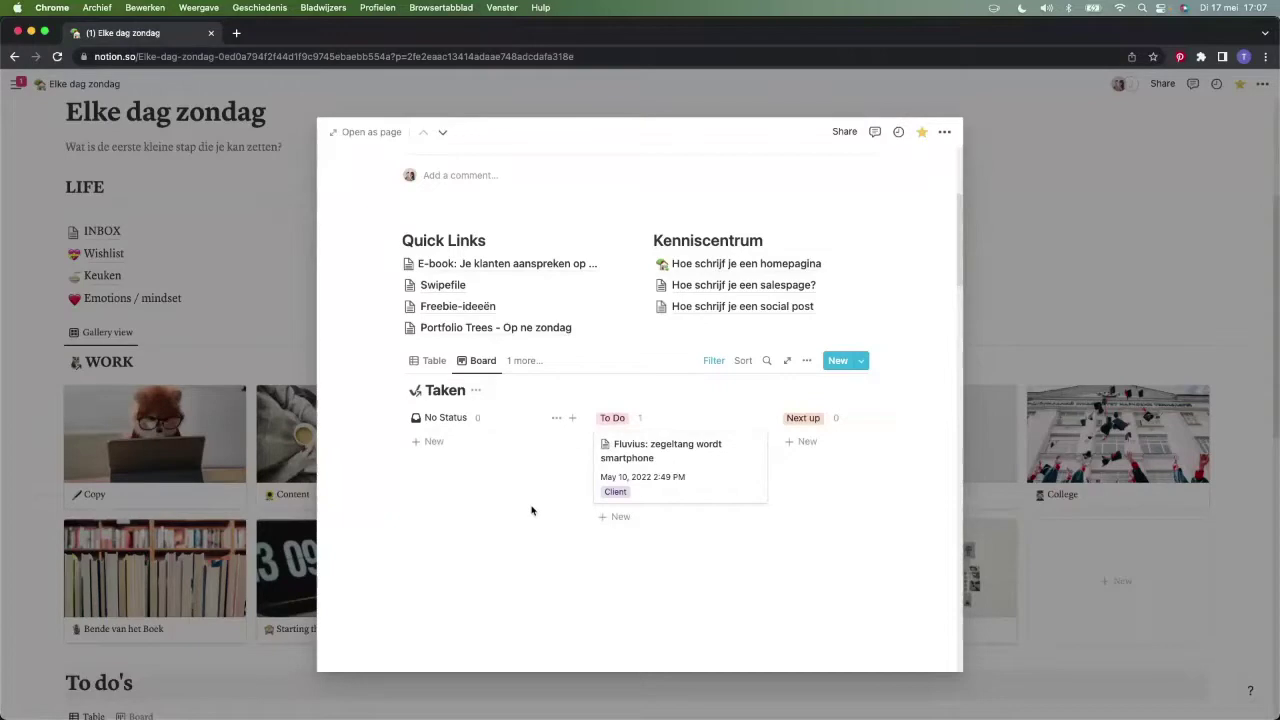
Inspect the filter rules on the Copy page's Taken board and close the page preview
click(711, 360)
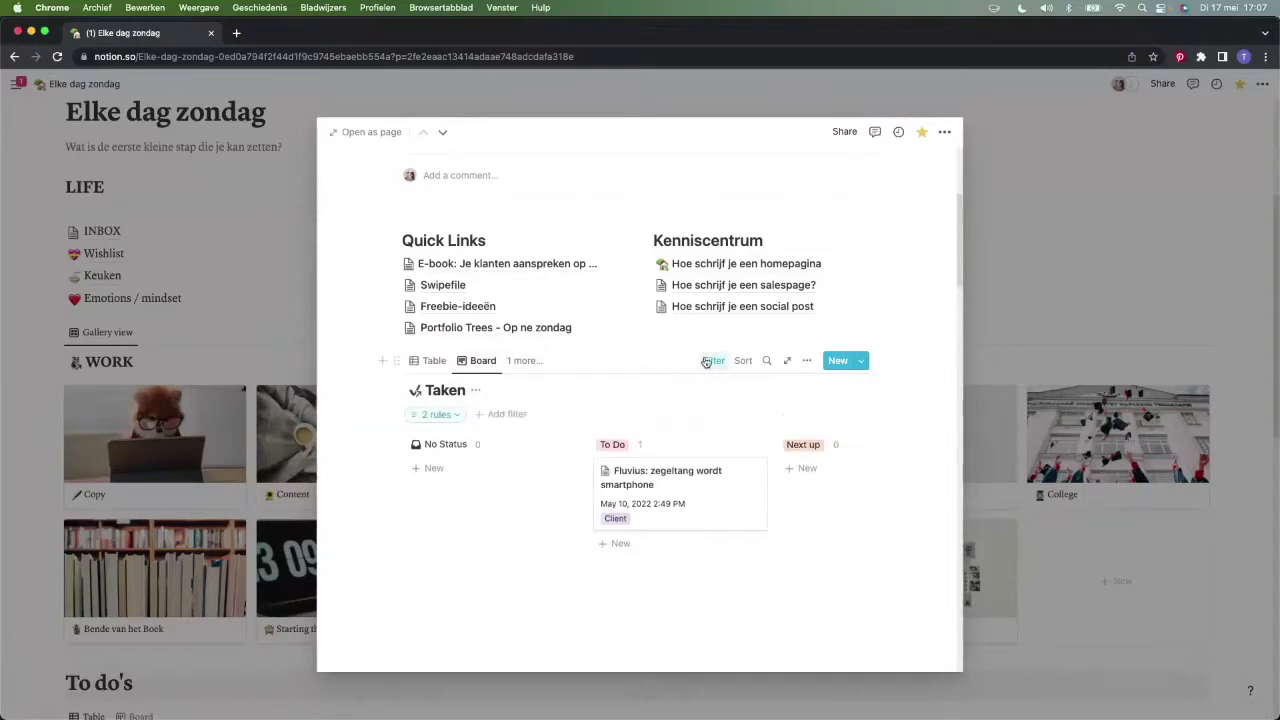
click(446, 420)
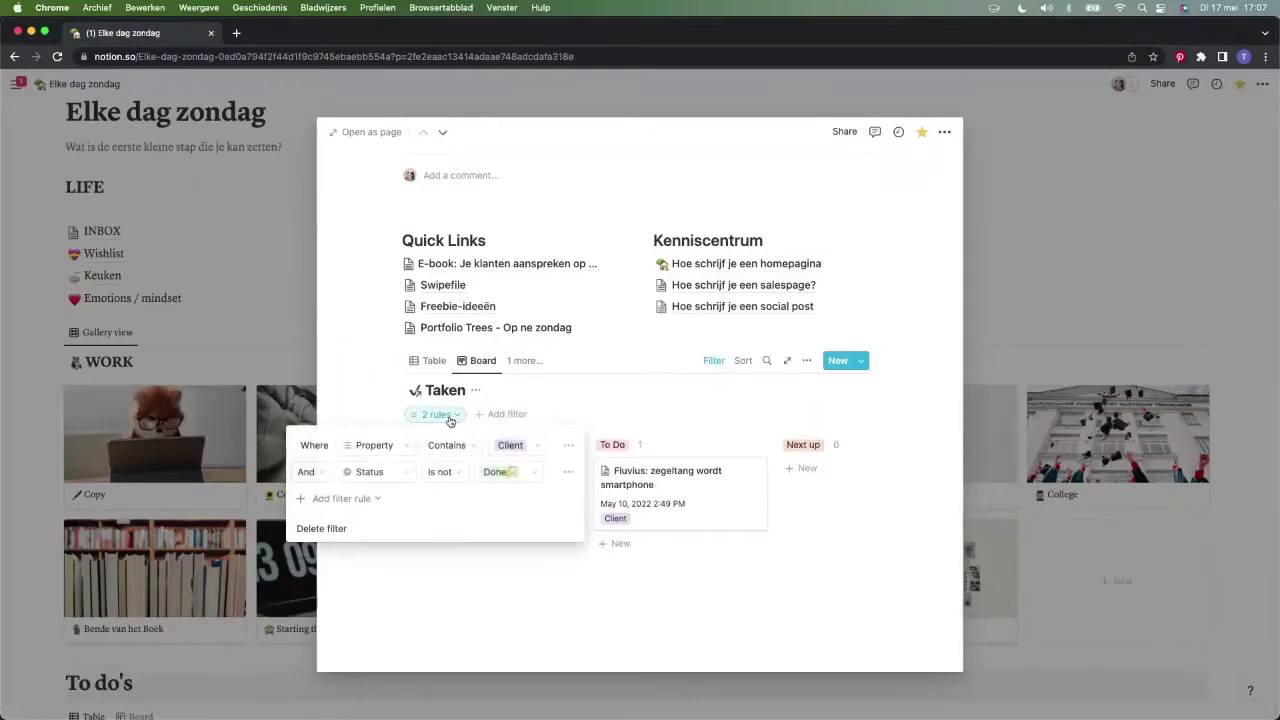
click(683, 571)
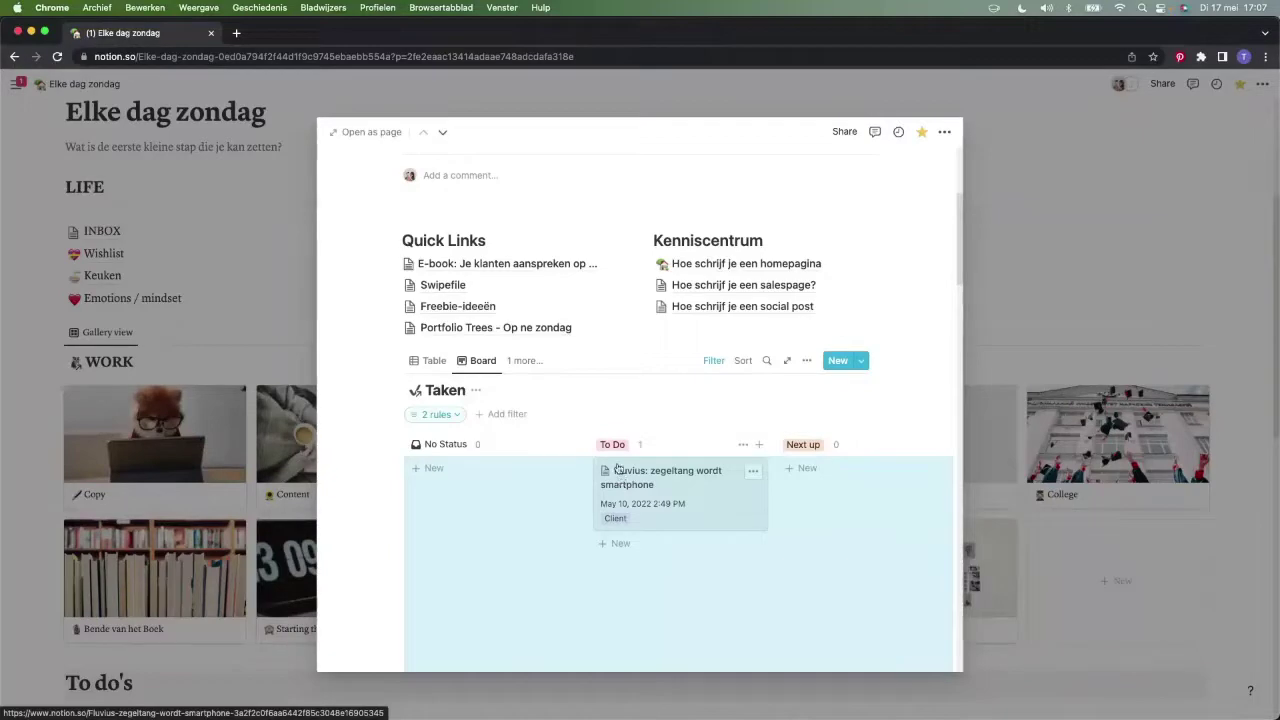
click(300, 470)
Add a Property filter without a chosen option to the Taken table under To do's
scroll(344, 467, down, 3)
scroll(344, 467, down, 5)
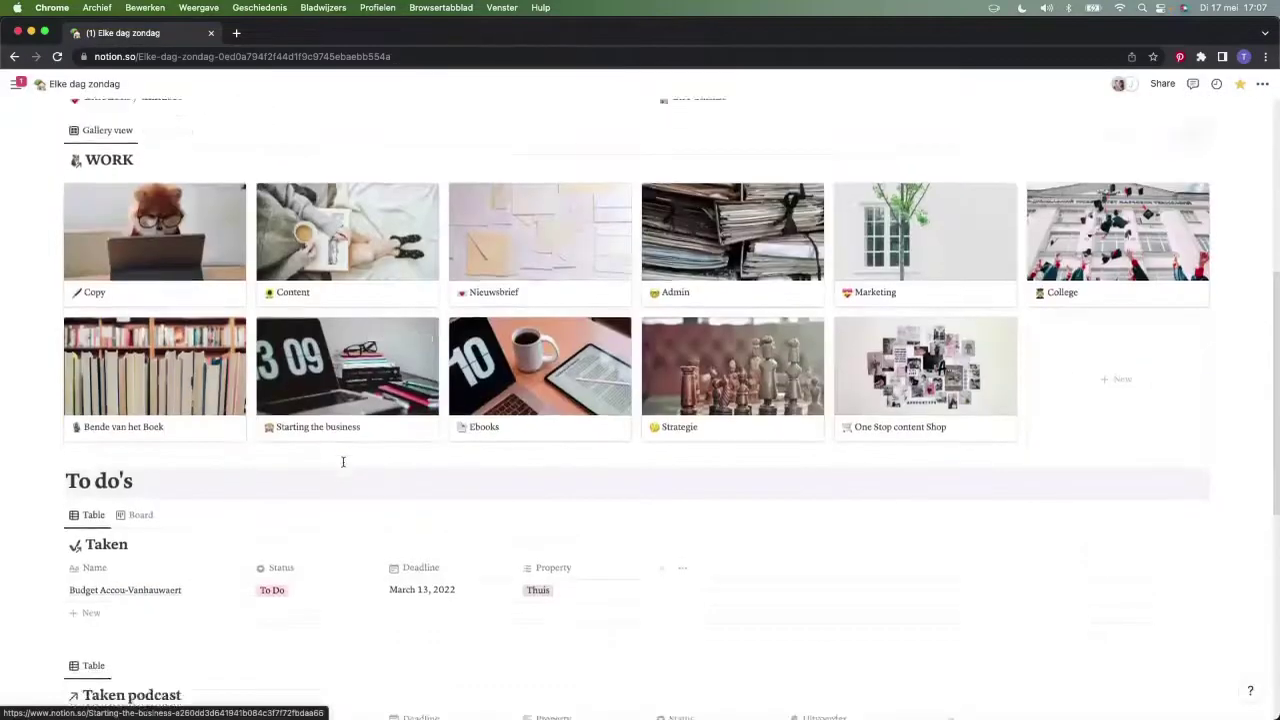
scroll(343, 462, down, 1)
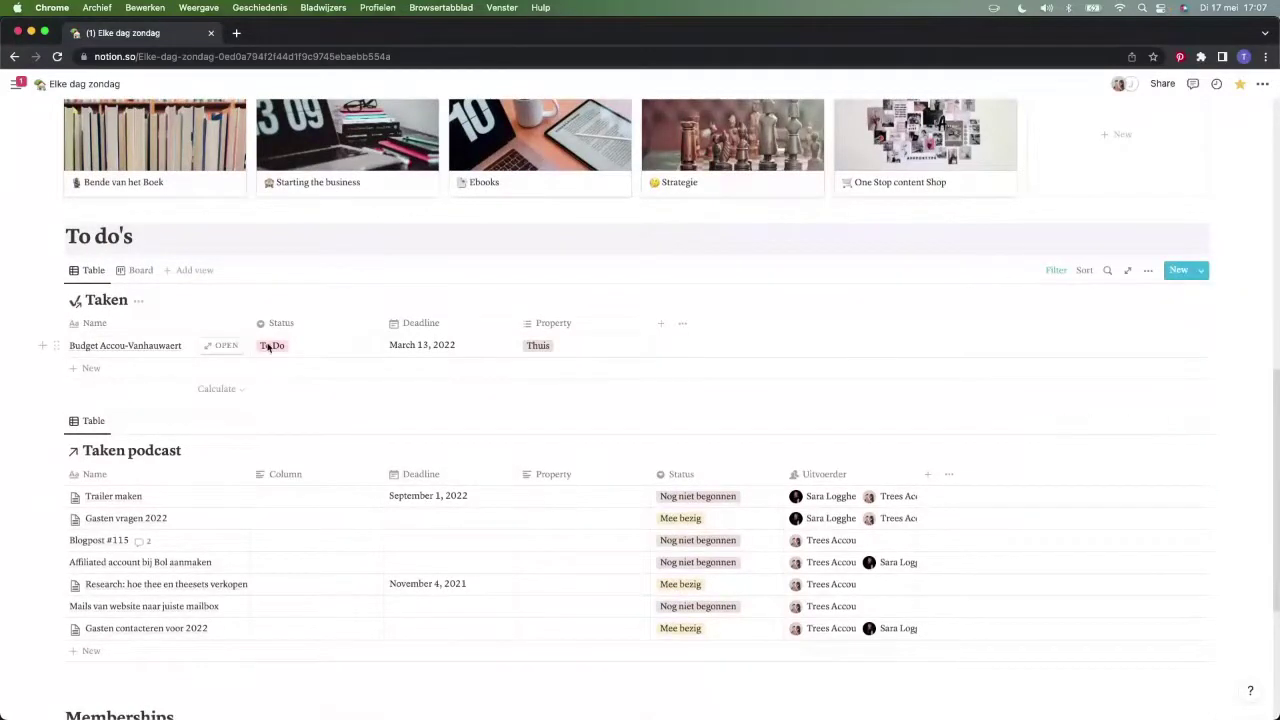
click(558, 330)
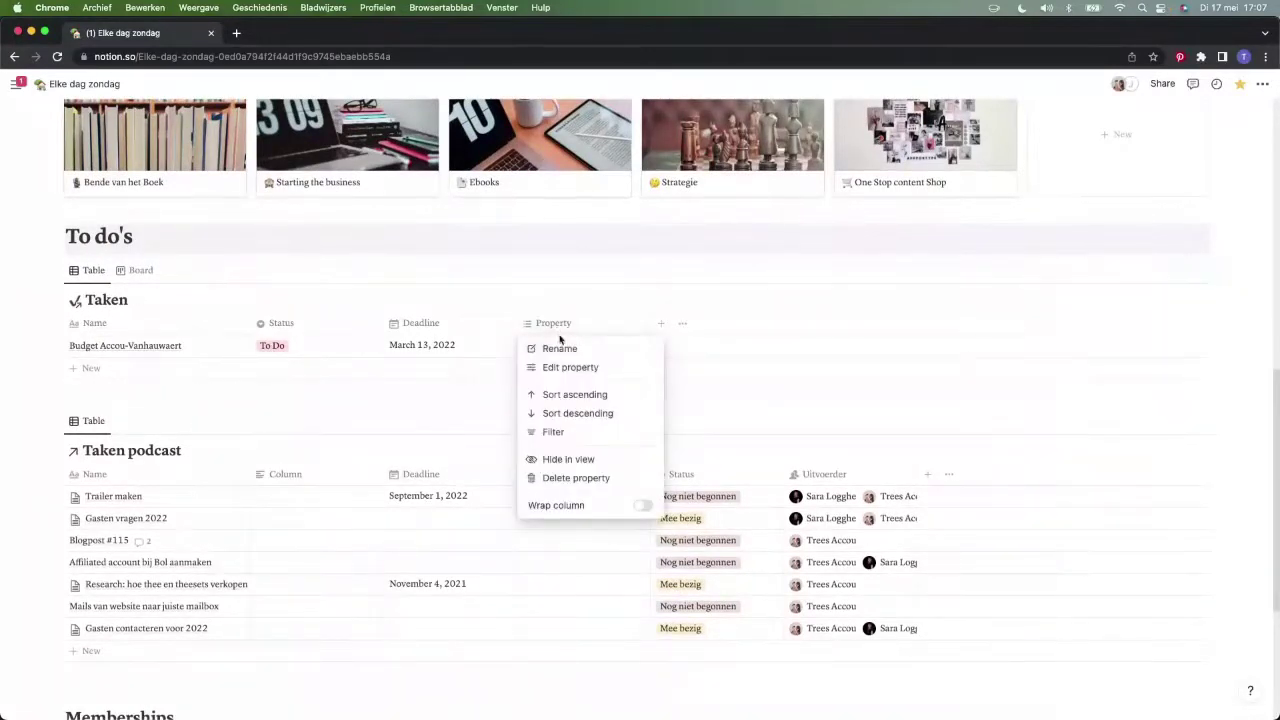
click(578, 432)
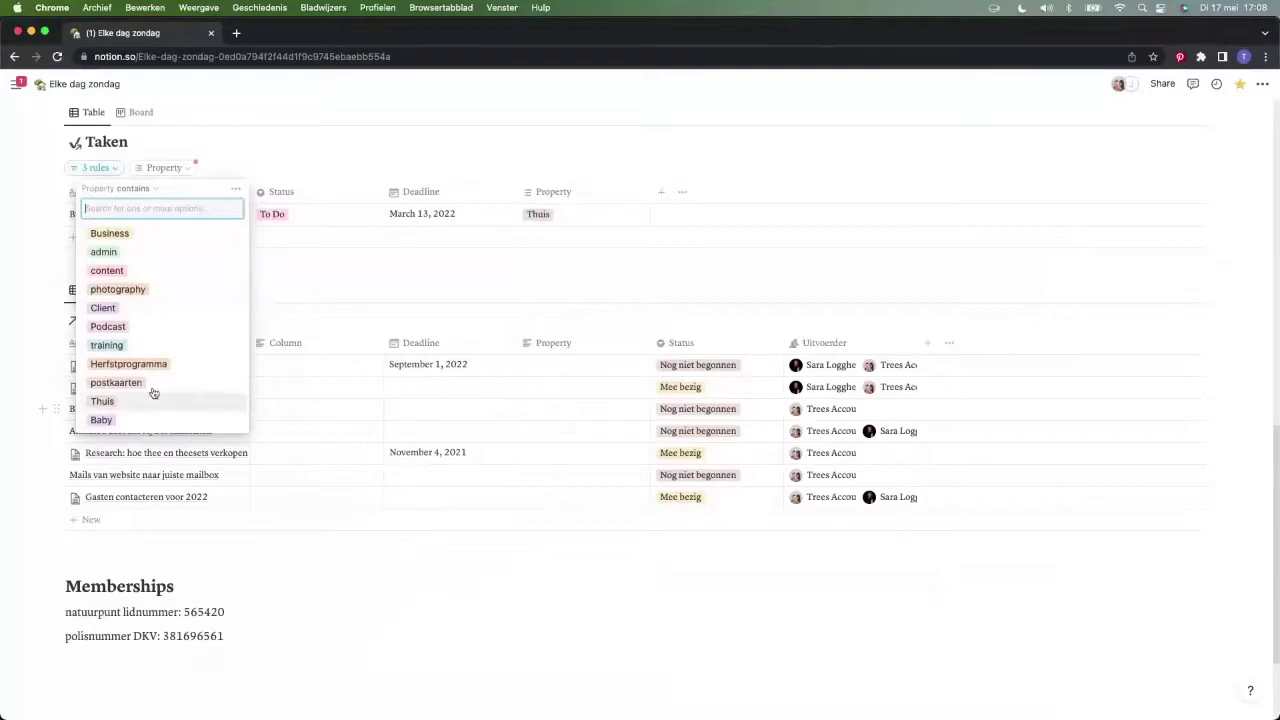
click(287, 268)
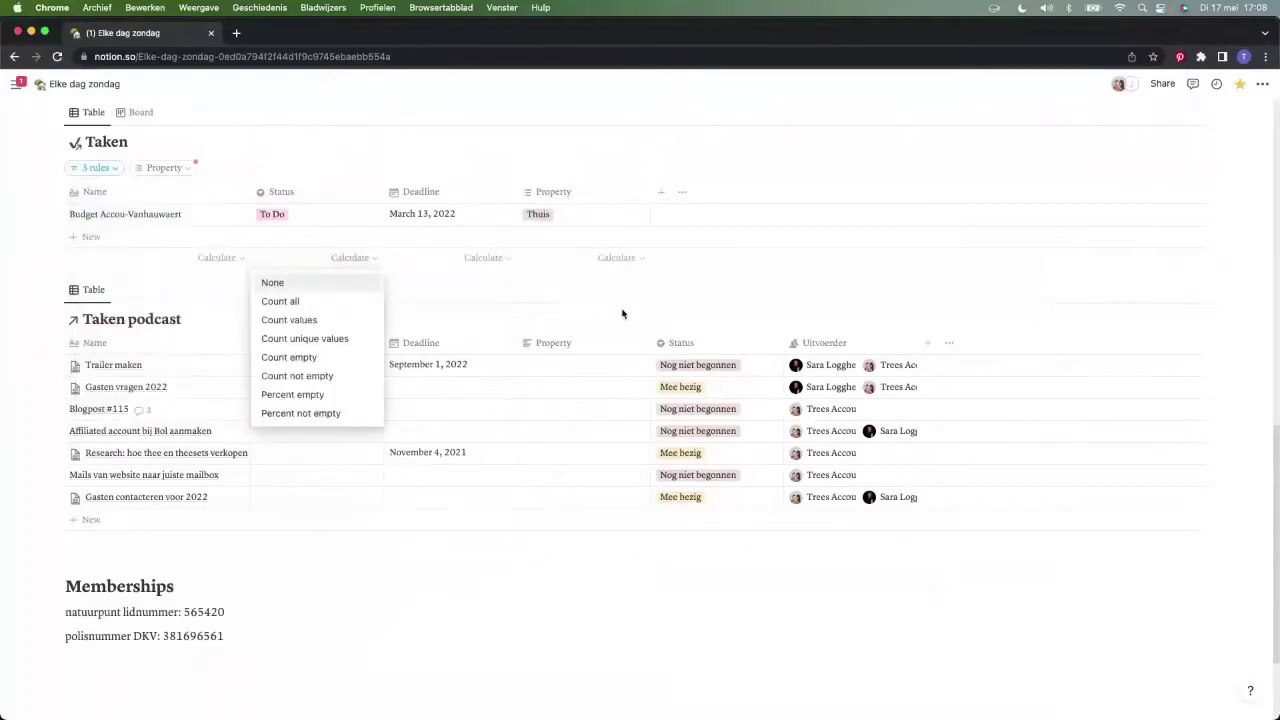
click(772, 176)
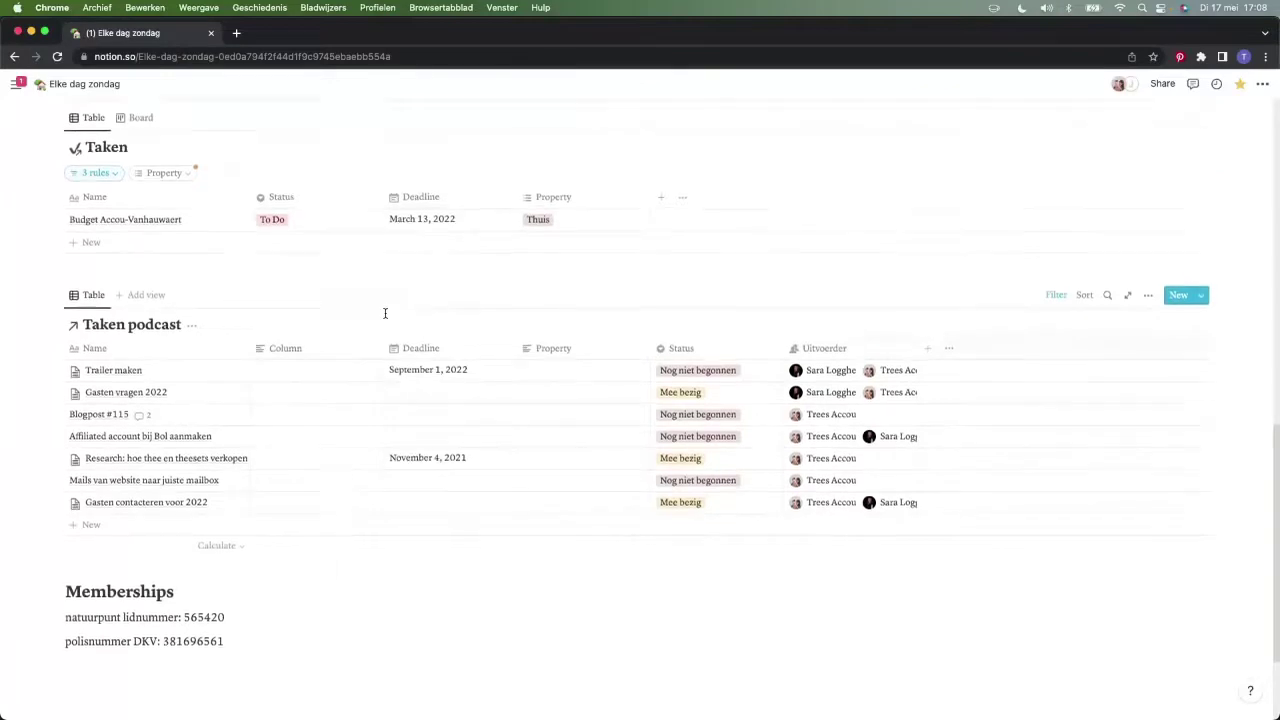
Reopen the Copy card from the WORK gallery, view its Taken board again and close the preview
scroll(385, 313, up, 5)
scroll(385, 314, up, 5)
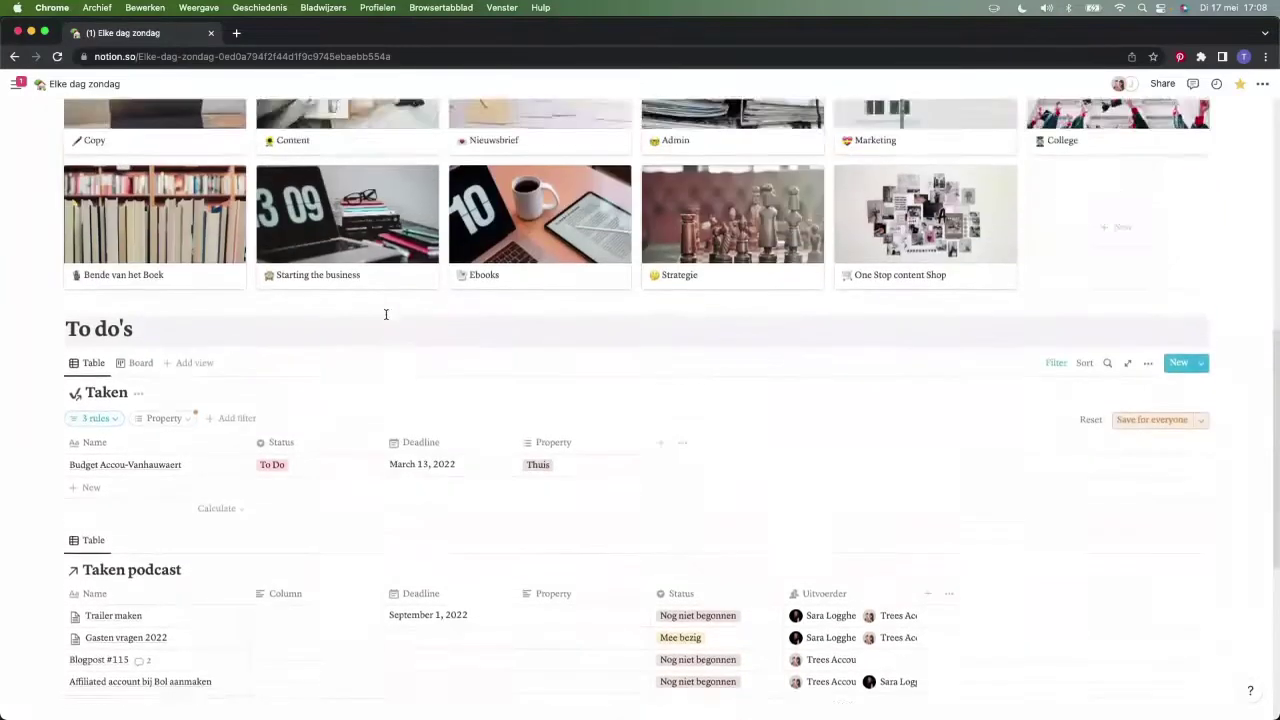
click(235, 278)
scroll(708, 397, down, 2)
scroll(708, 397, down, 5)
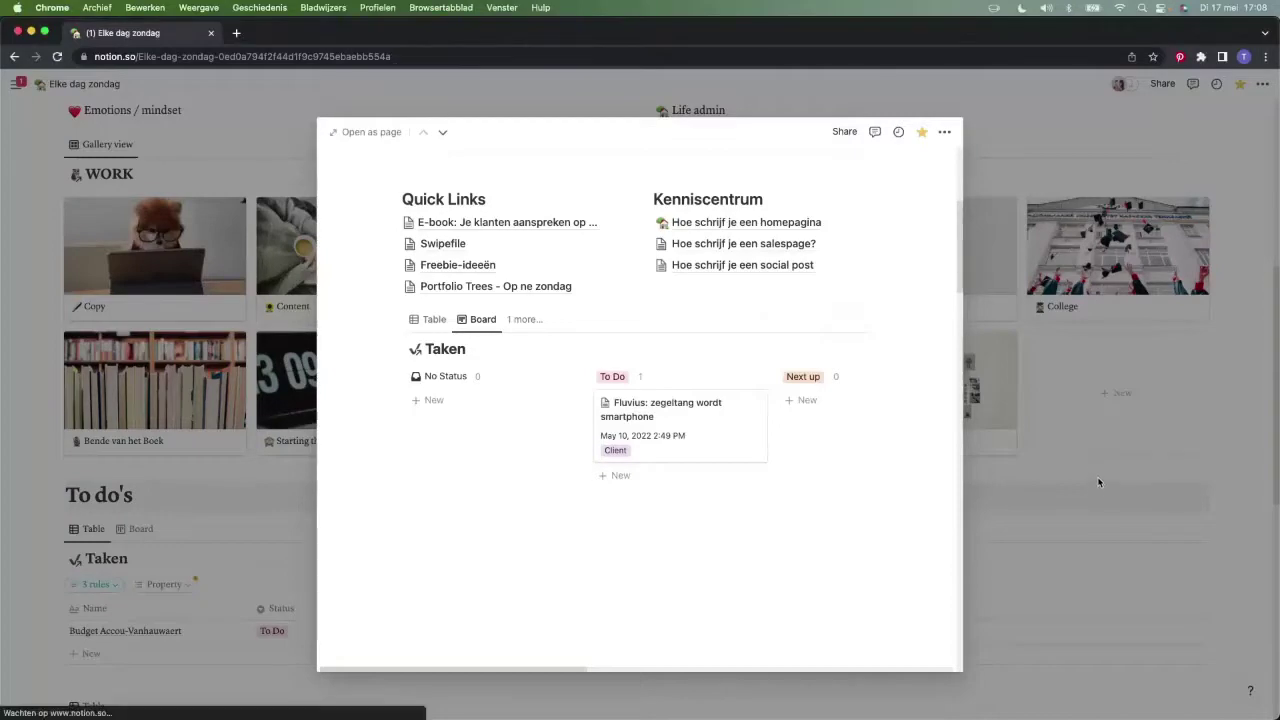
click(1097, 482)
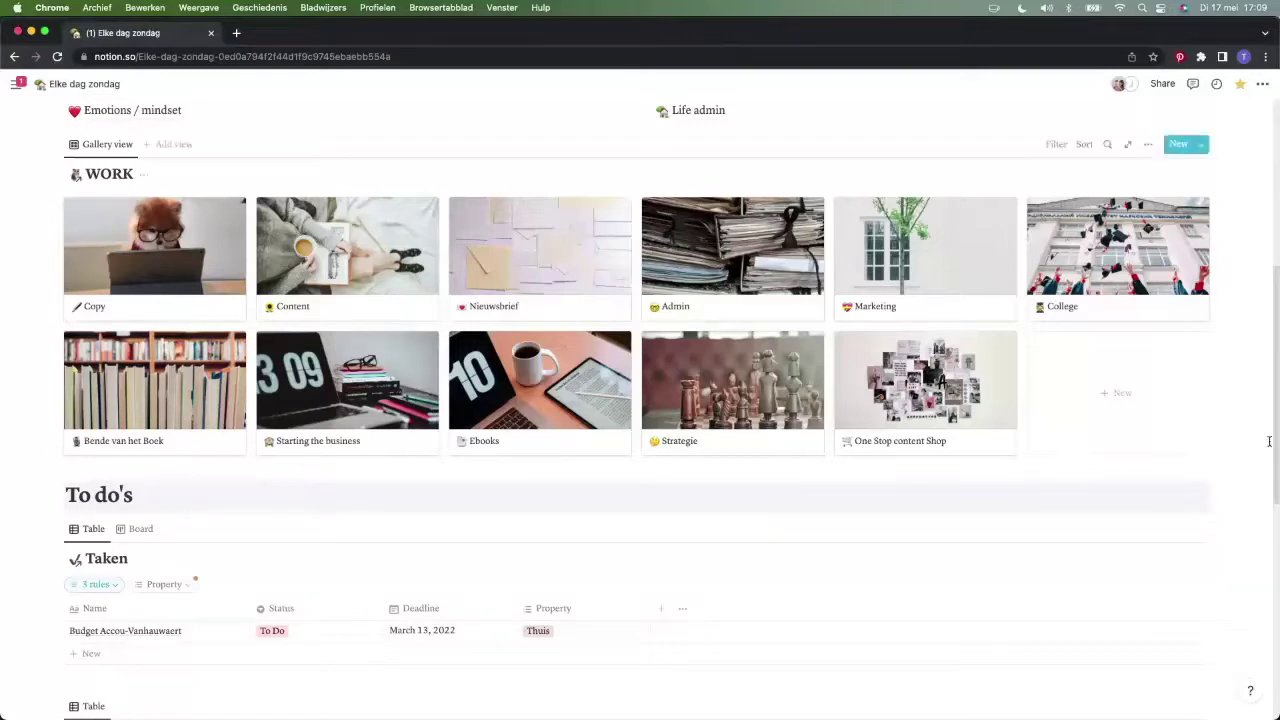
Open One Stop content Shop as a full page and go to its Klantenpagina One Stop Content Shop - TEMPLATE
click(888, 368)
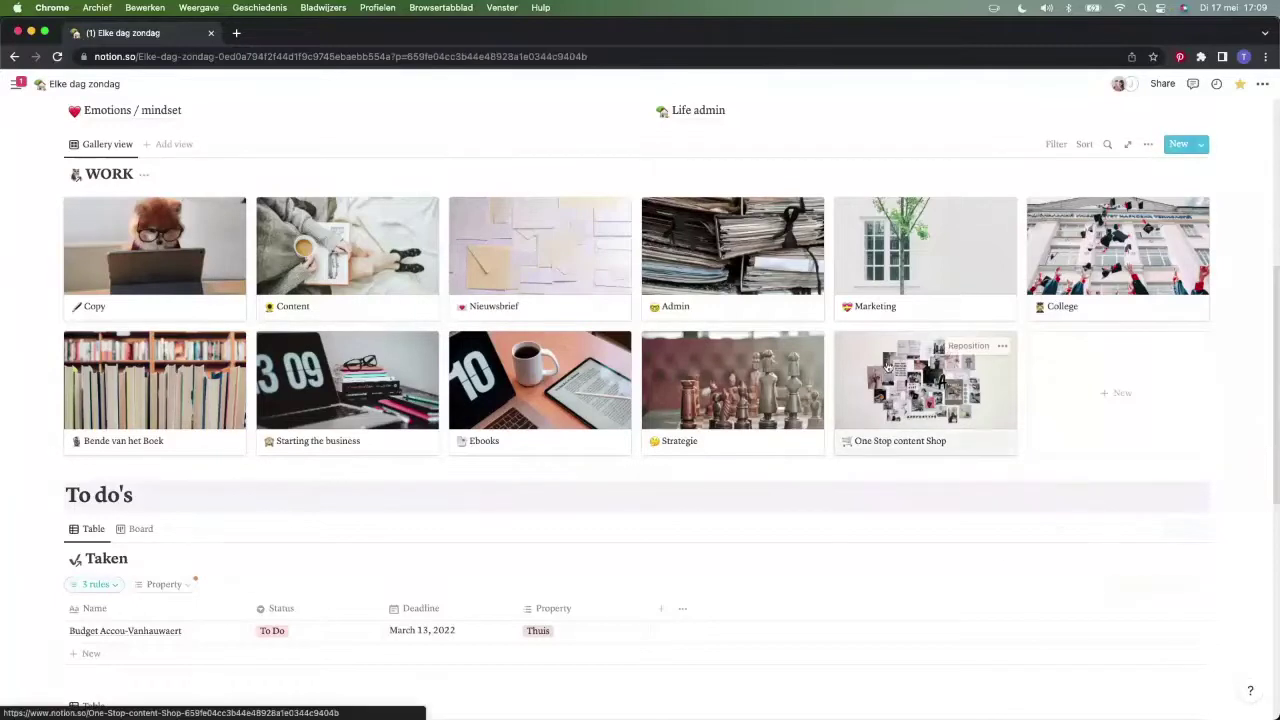
click(380, 137)
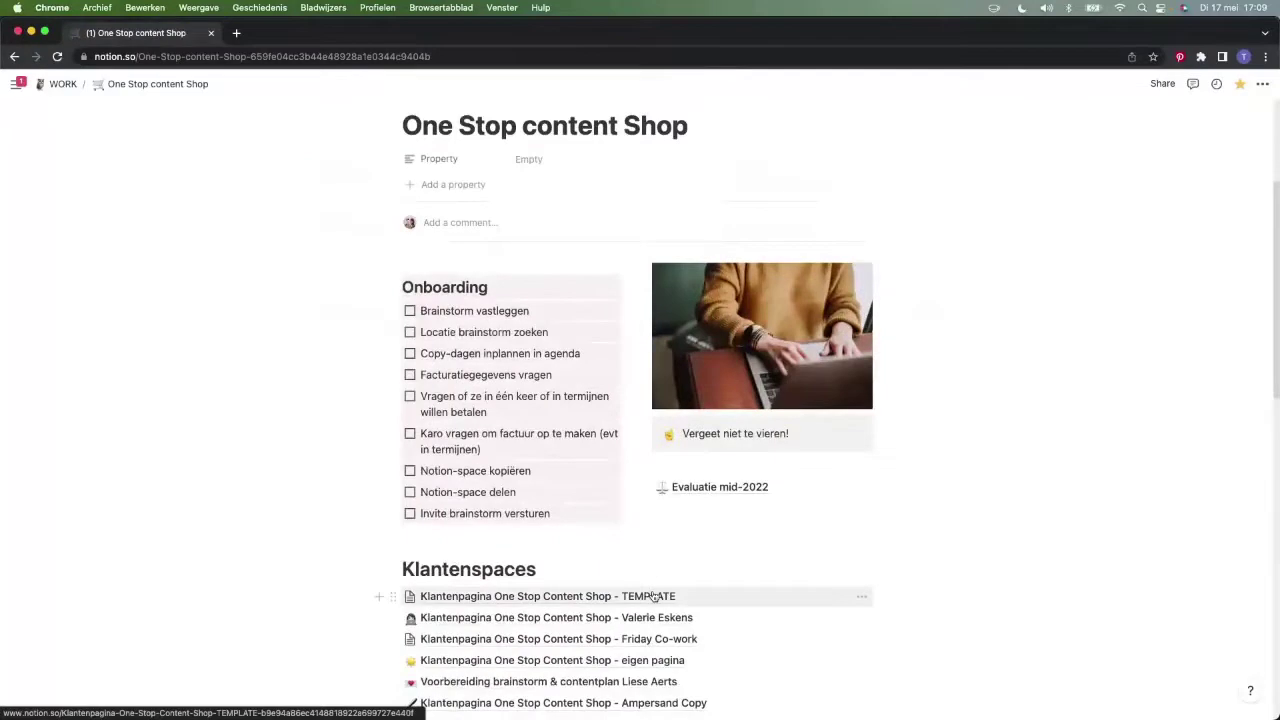
click(681, 597)
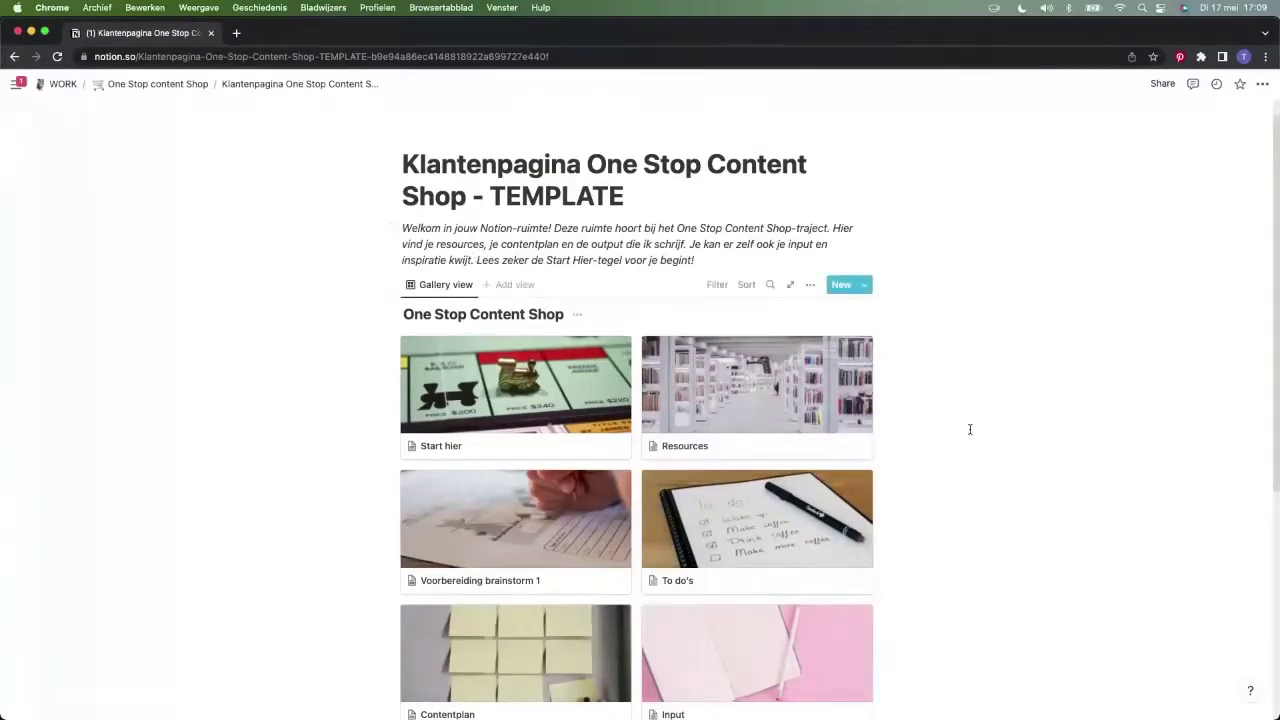
View the template's gallery tiles, then open Resources and look at its Contentstrategie video and e-book links
scroll(970, 429, down, 5)
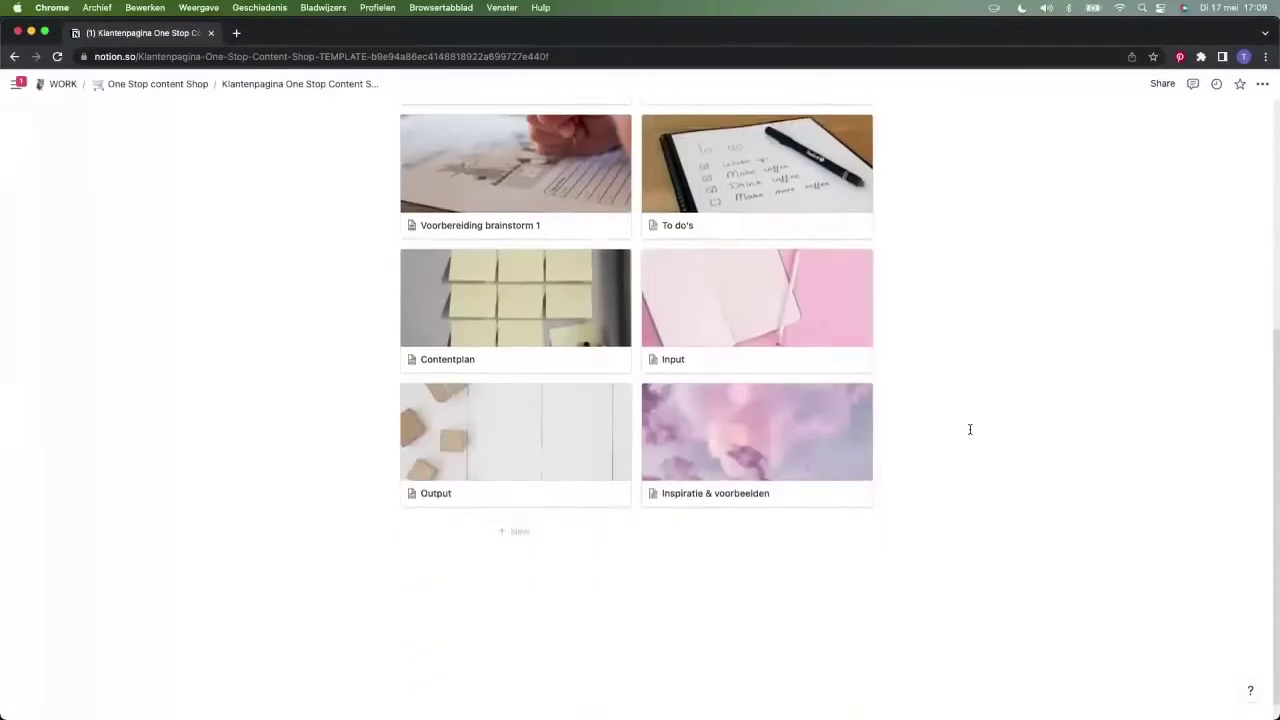
scroll(970, 429, up, 3)
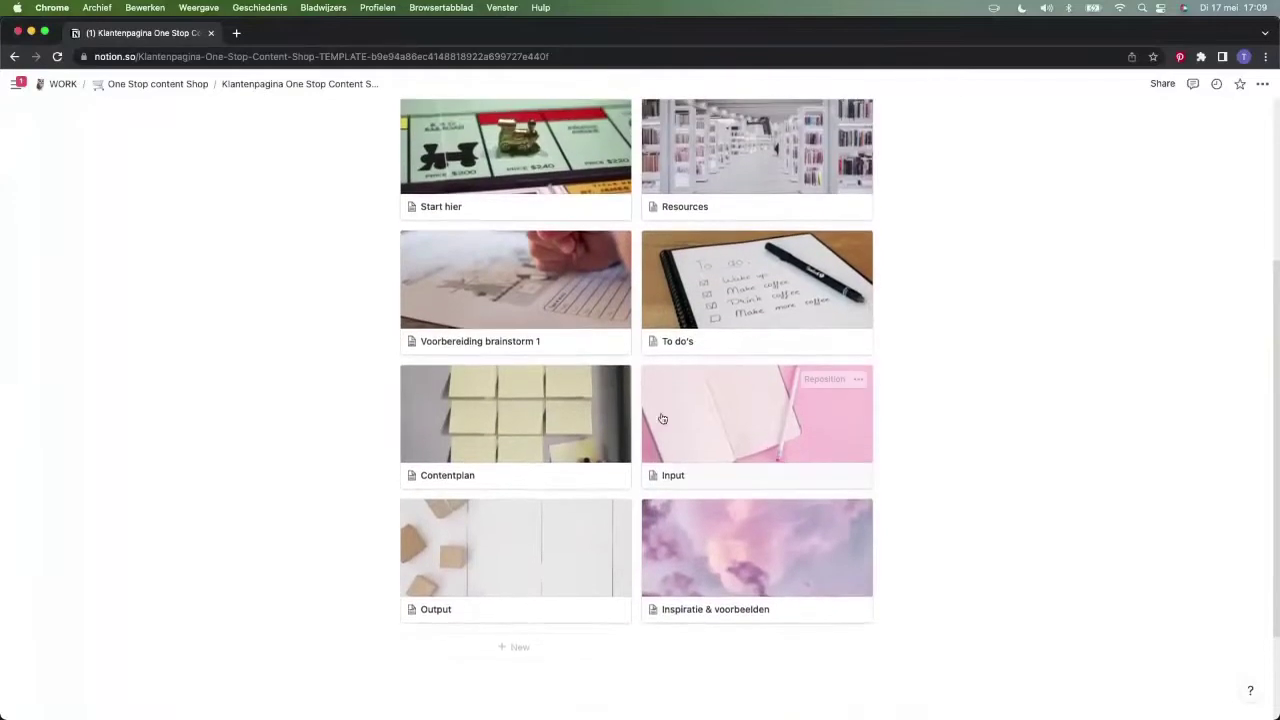
scroll(527, 452, up, 1)
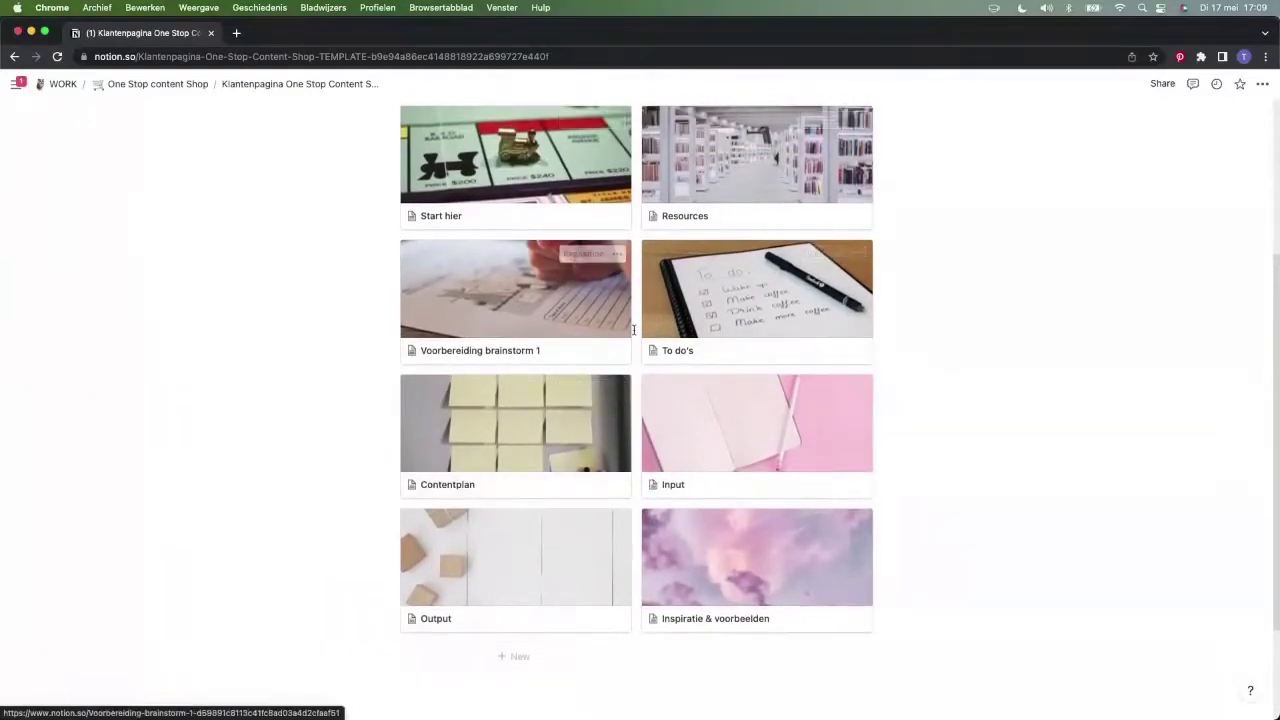
click(701, 196)
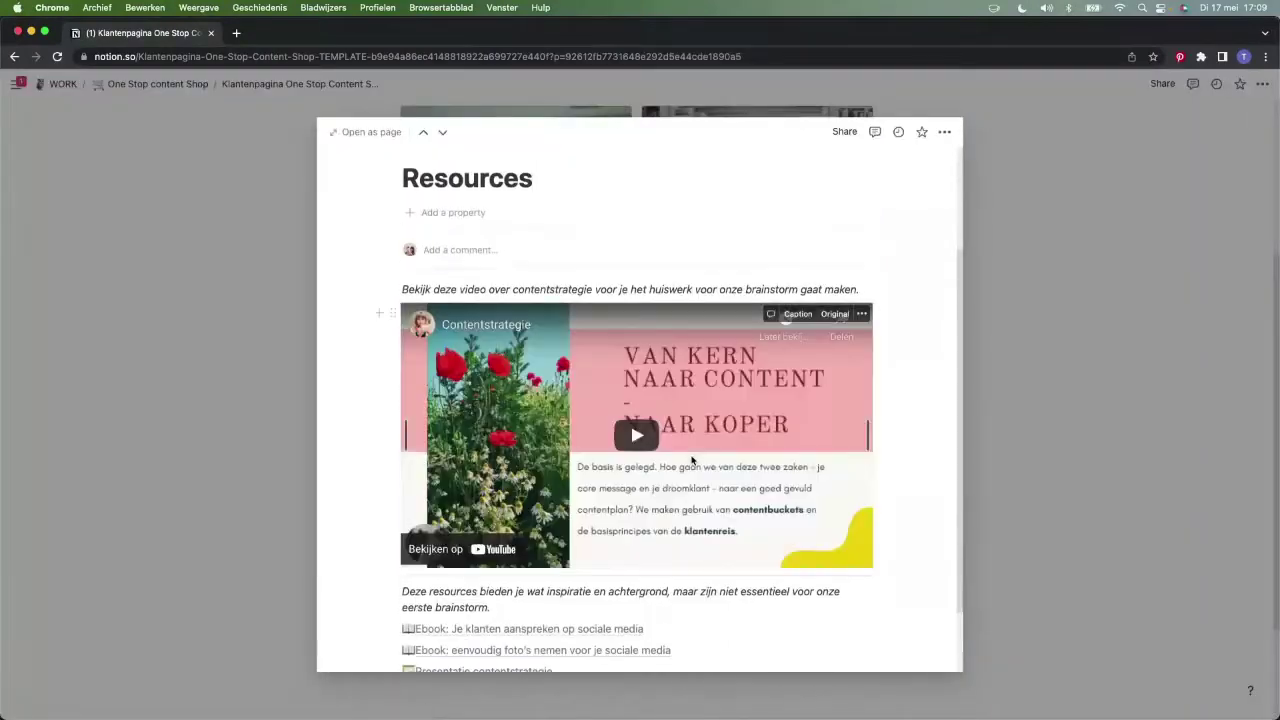
scroll(690, 458, down, 2)
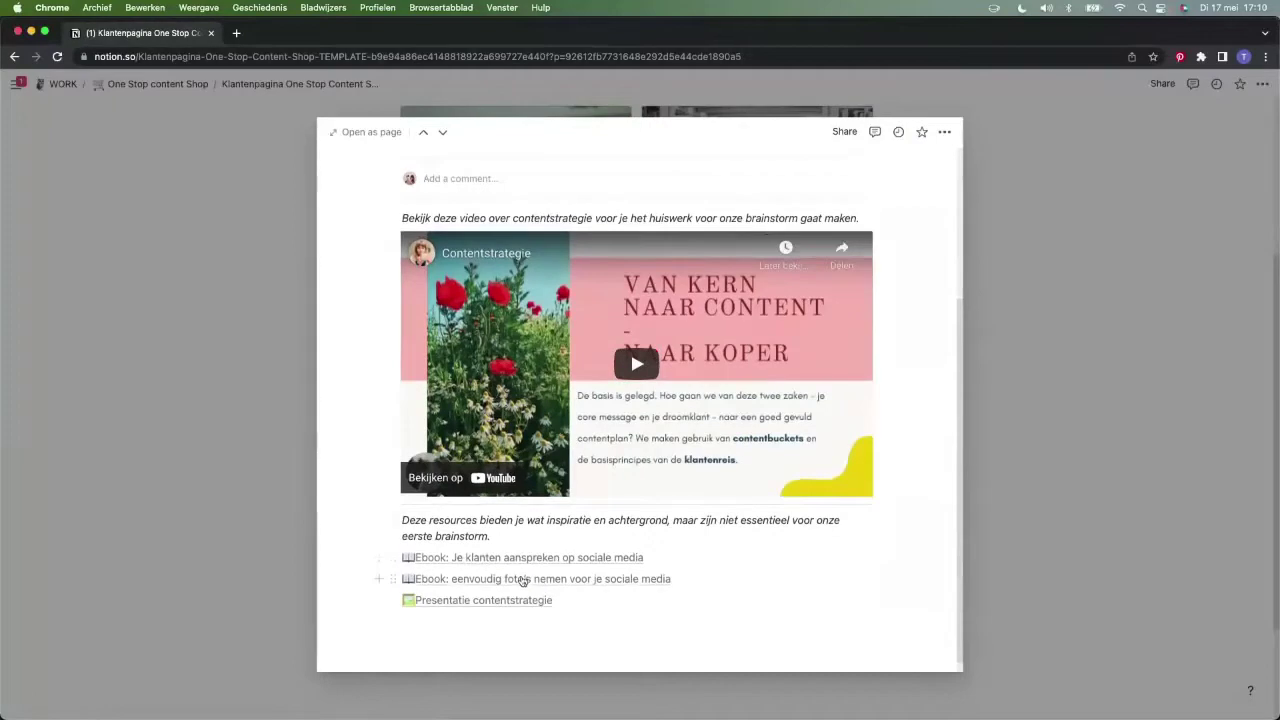
Close Resources, open the Voorbereiding brainstorm 1 tile, read its question sections from core message through Jouw content buckets, and close the preview
click(1112, 552)
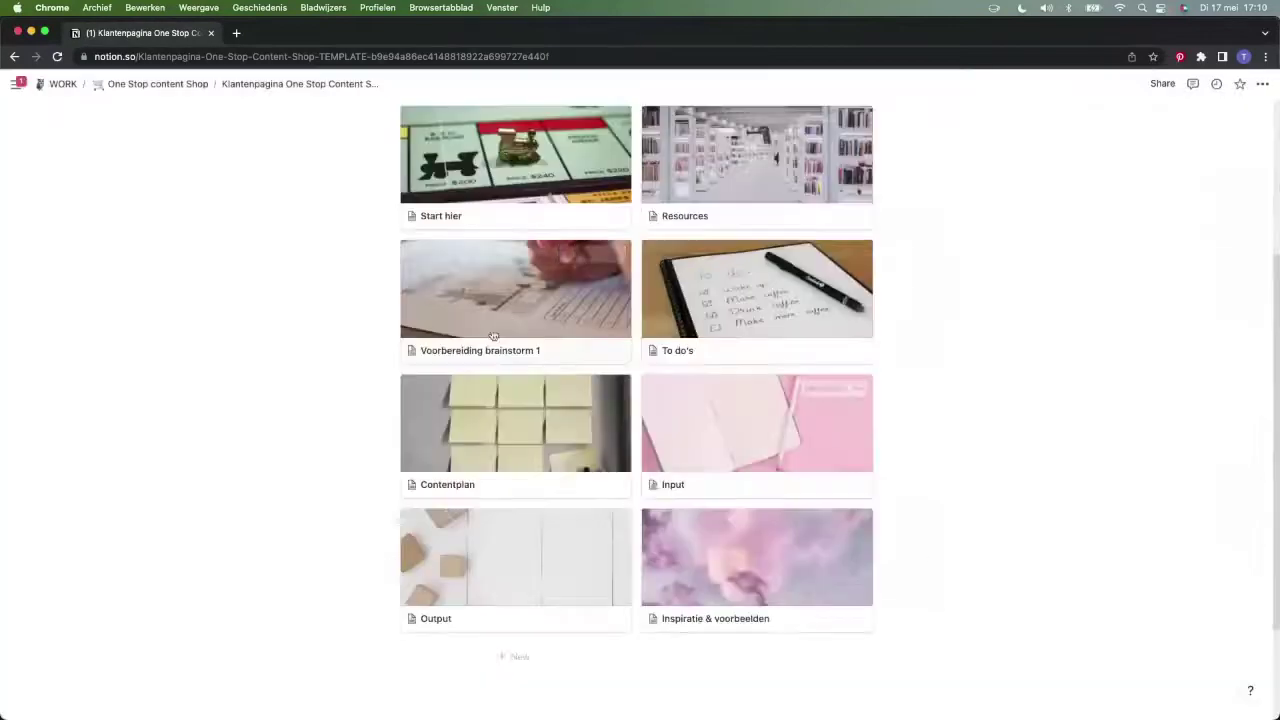
click(580, 345)
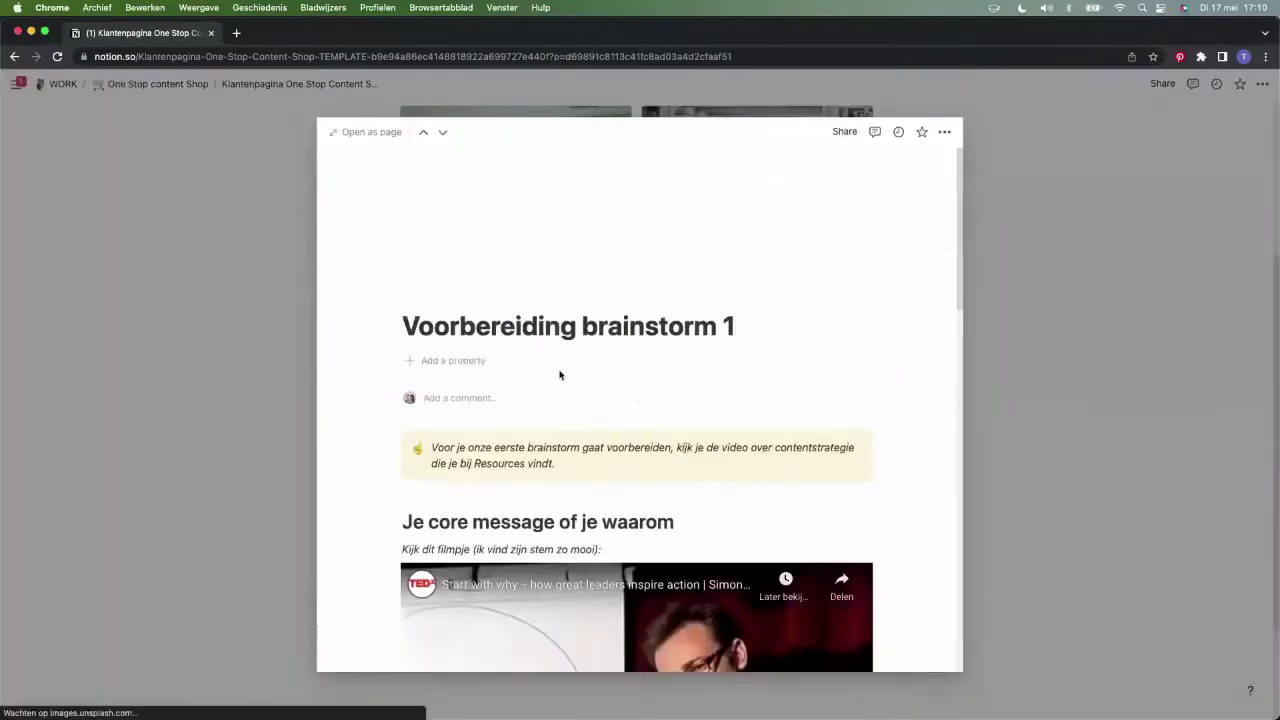
scroll(560, 375, down, 10)
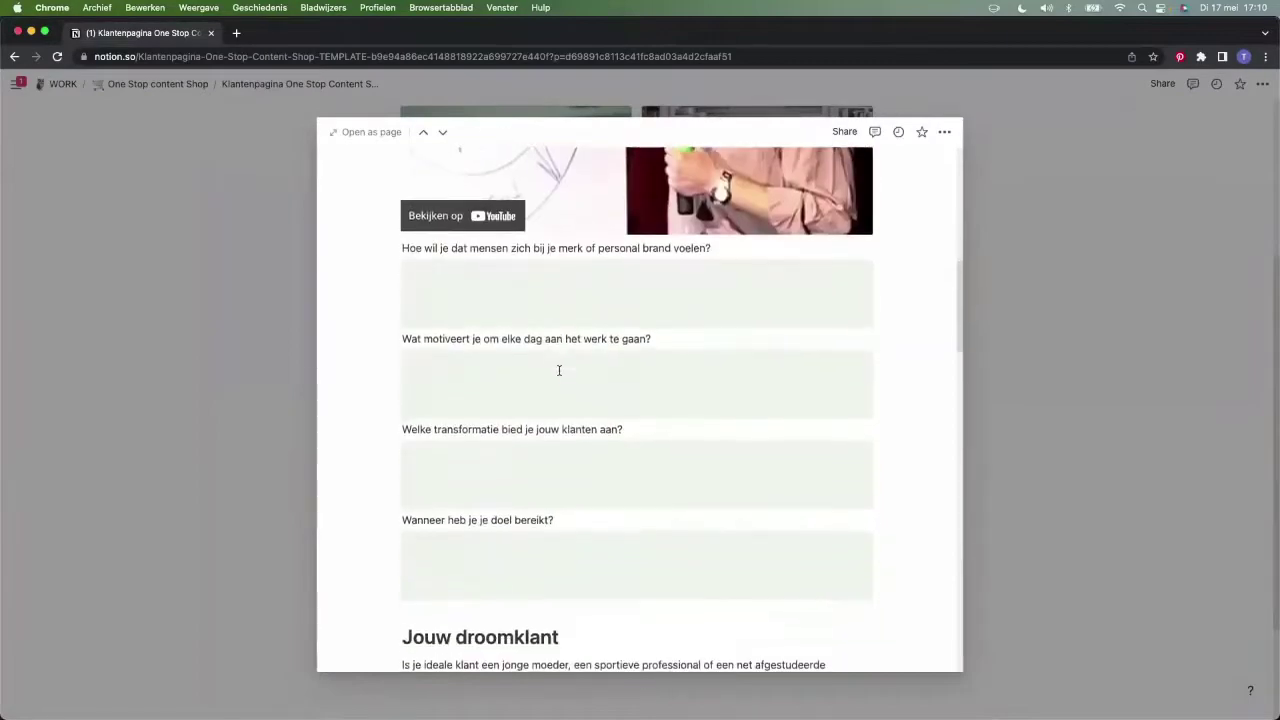
scroll(559, 371, down, 2)
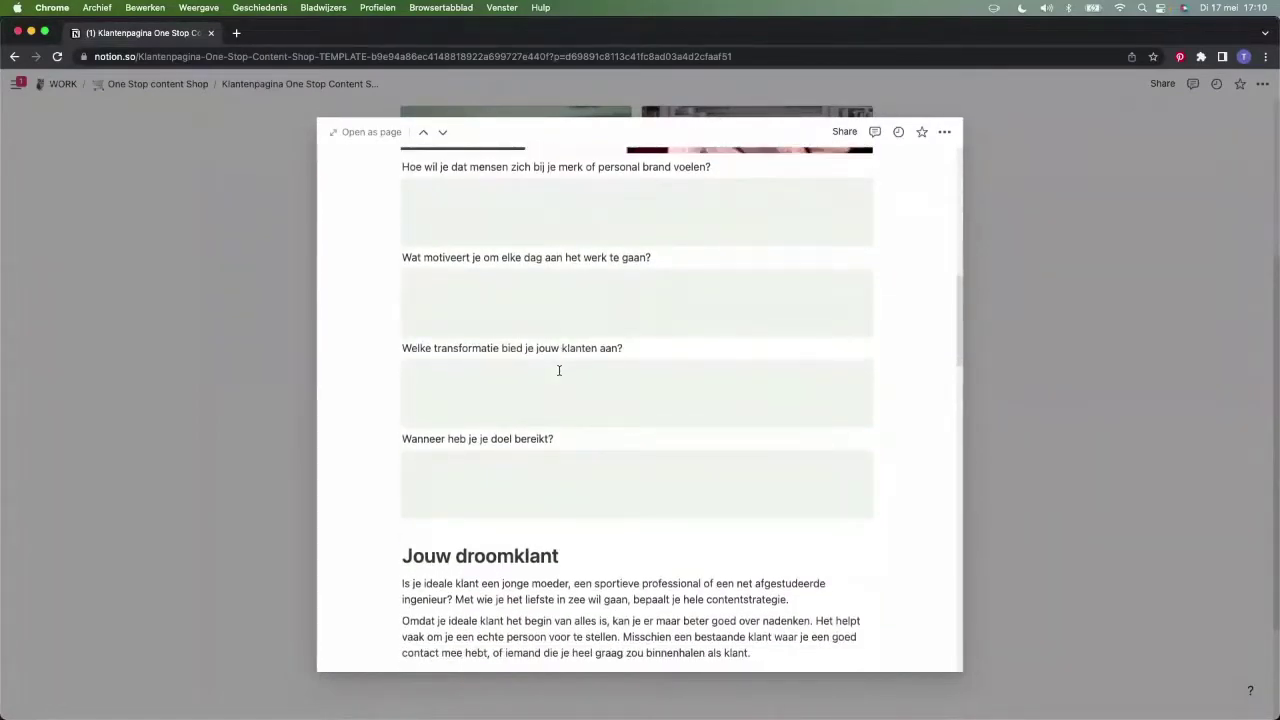
scroll(560, 328, down, 2)
scroll(560, 328, down, 2)
scroll(560, 328, down, 2)
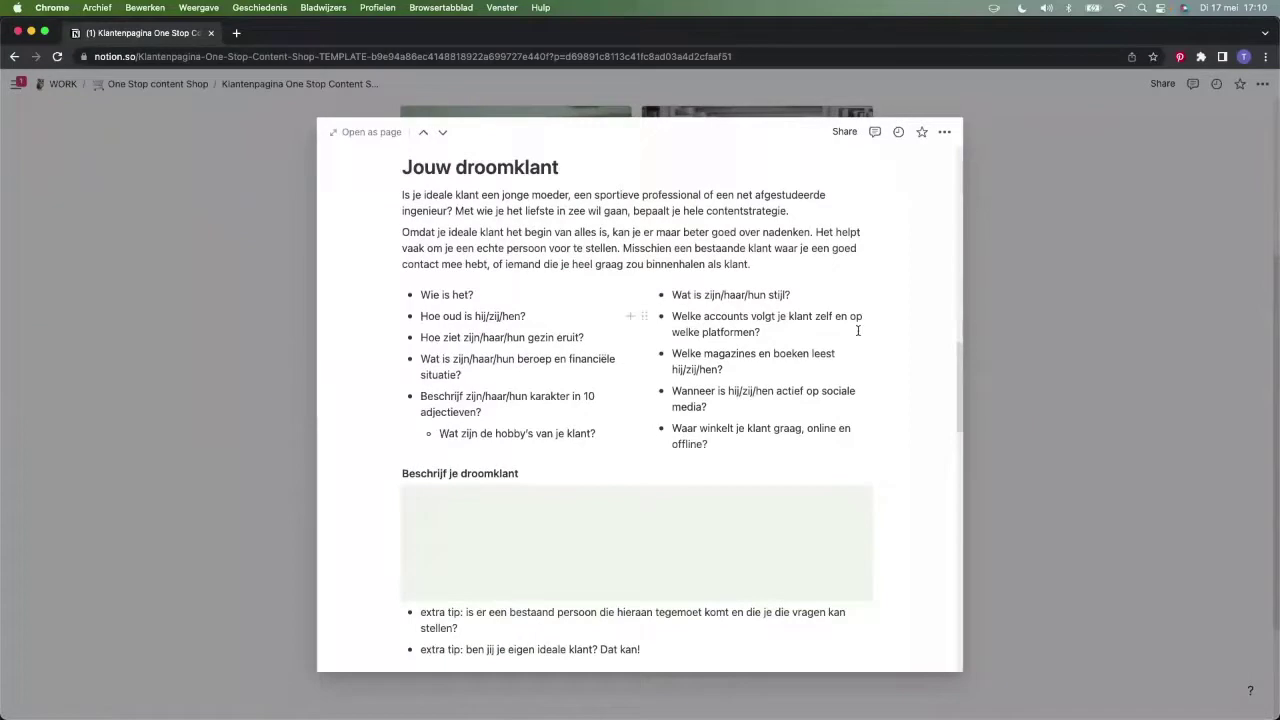
scroll(858, 330, down, 4)
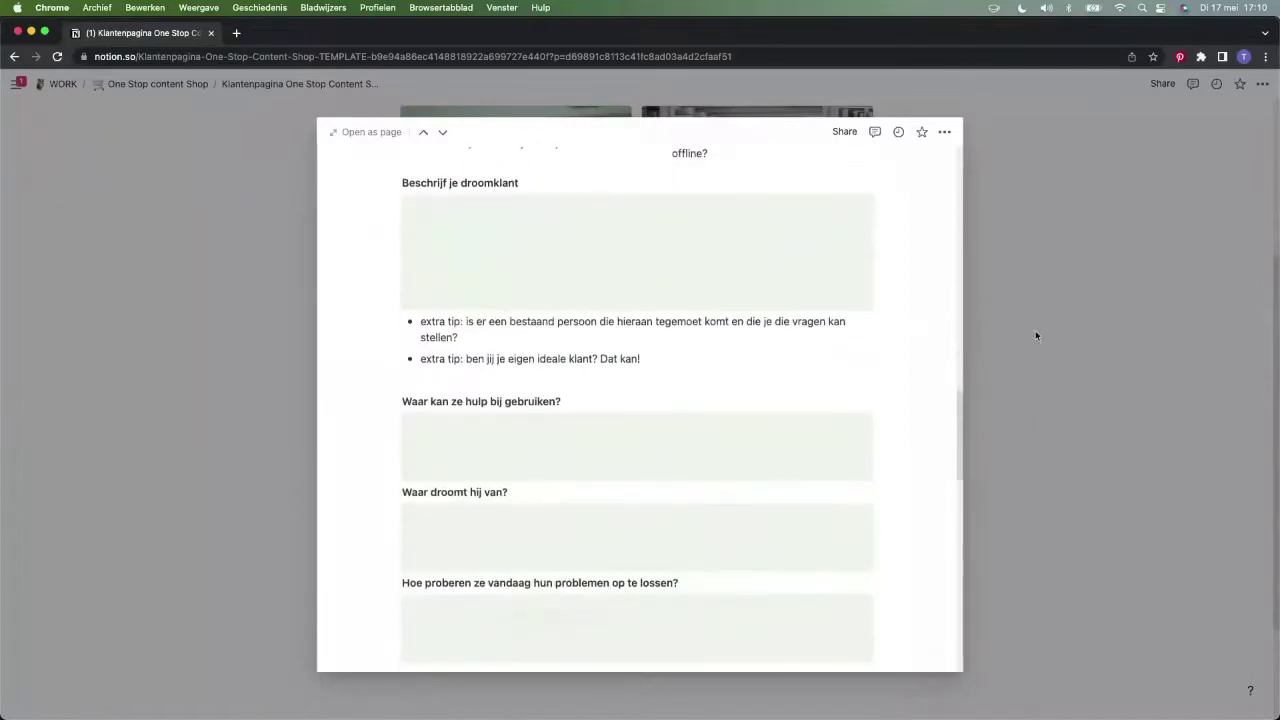
scroll(831, 340, down, 5)
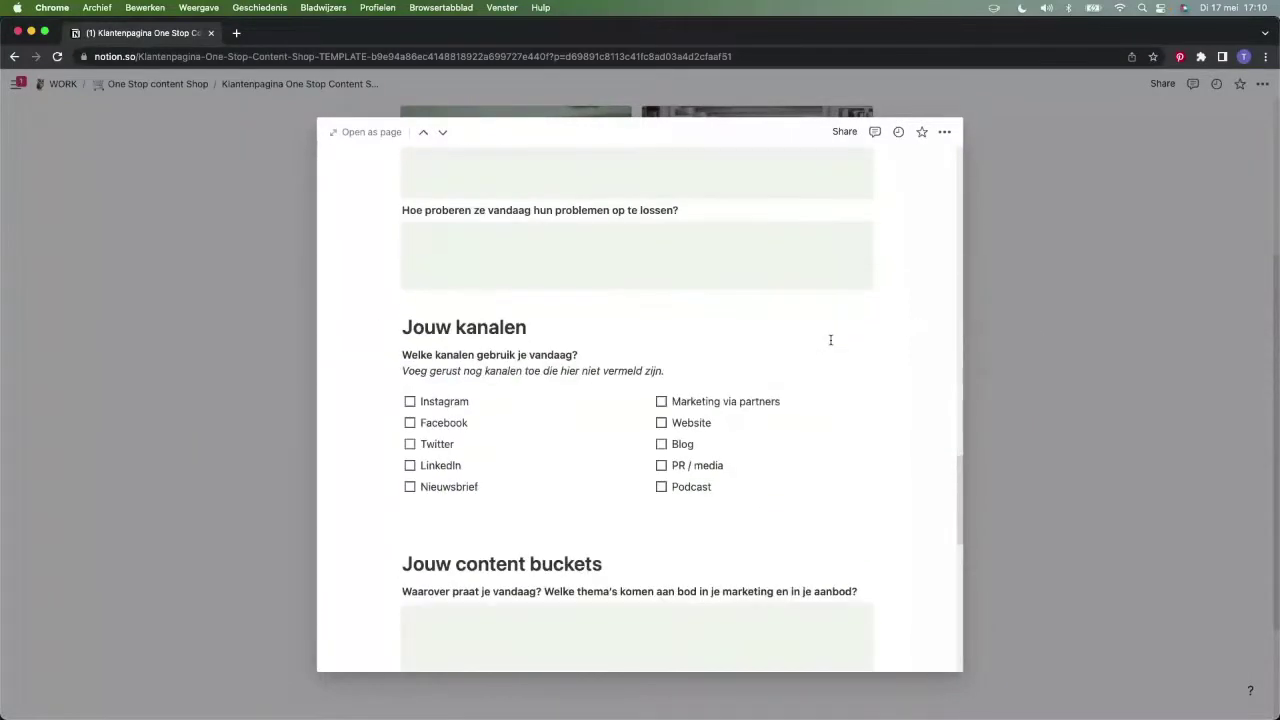
scroll(830, 340, down, 3)
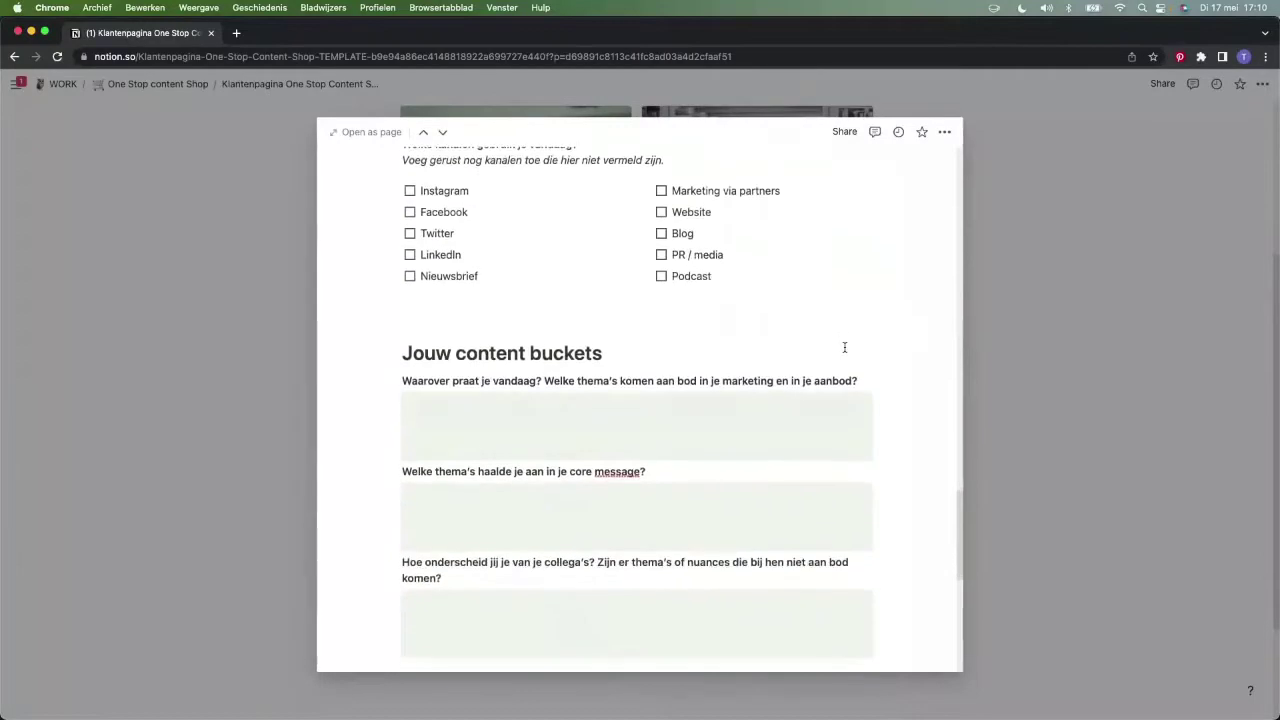
click(973, 370)
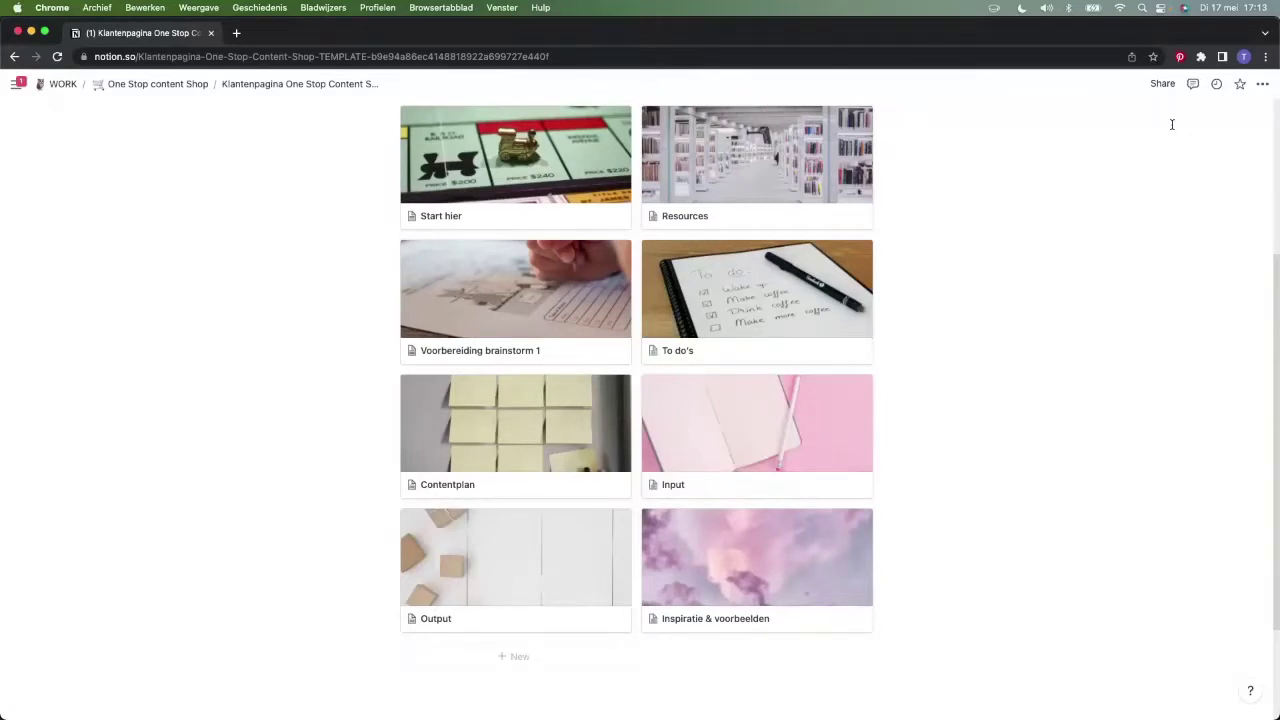
Go to the favourite page Soft space, hide the sidebar, and look through the page's embedded ambience videos
scroll(1170, 130, up, 4)
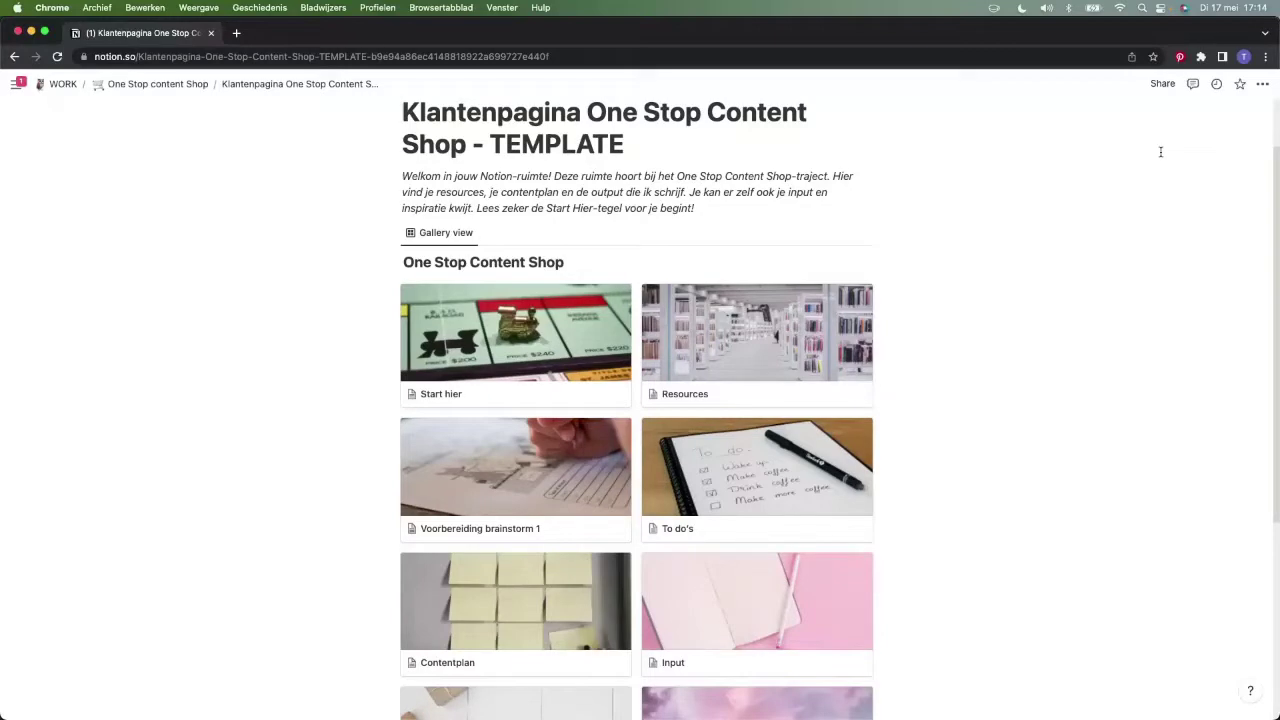
click(16, 84)
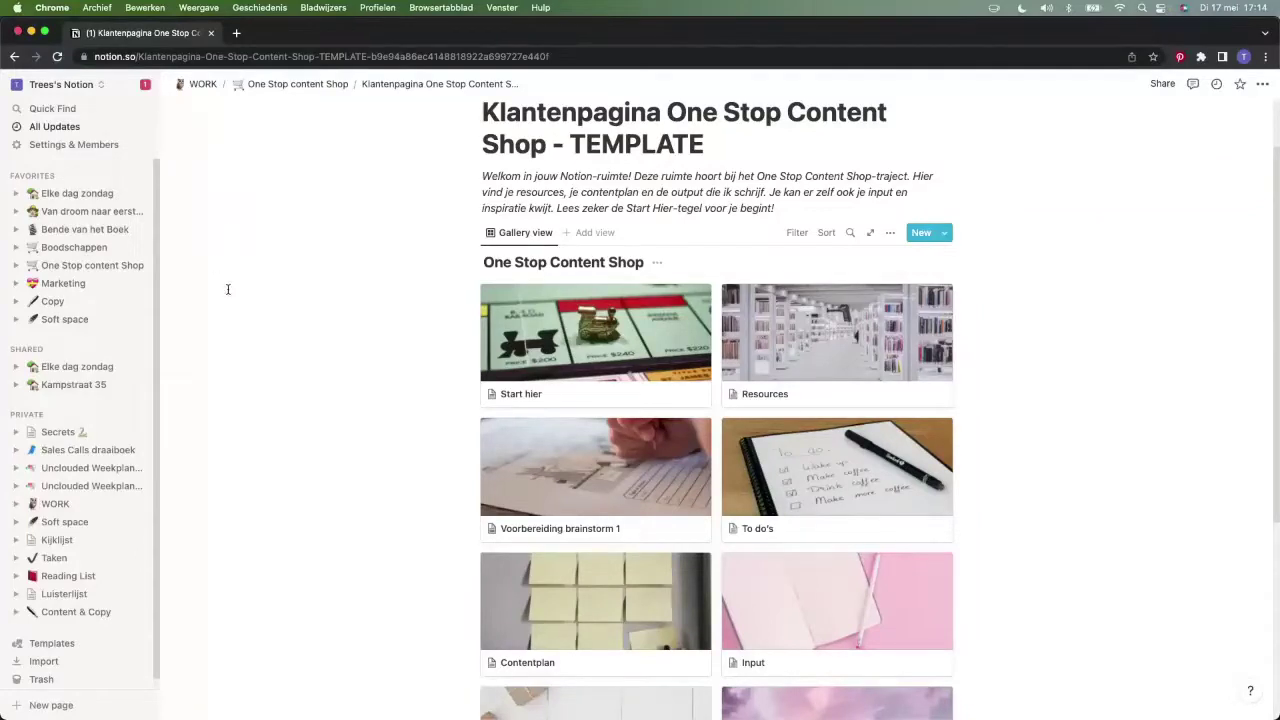
click(66, 318)
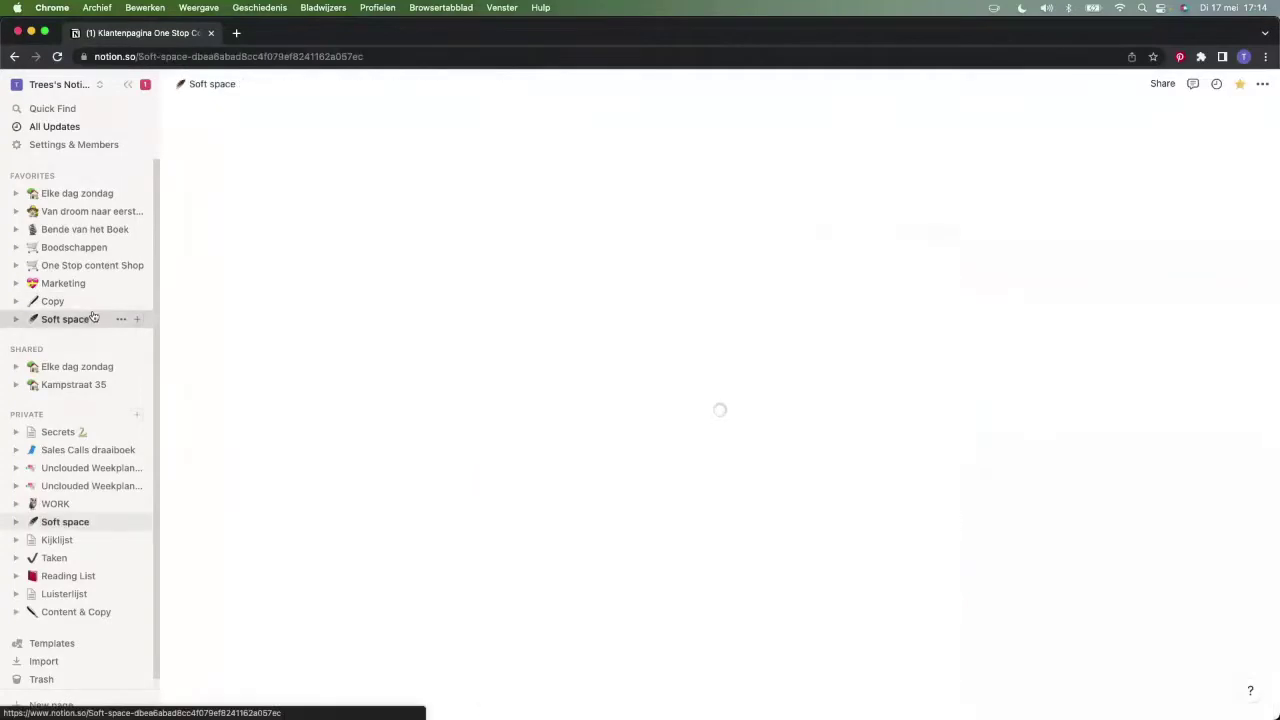
click(131, 84)
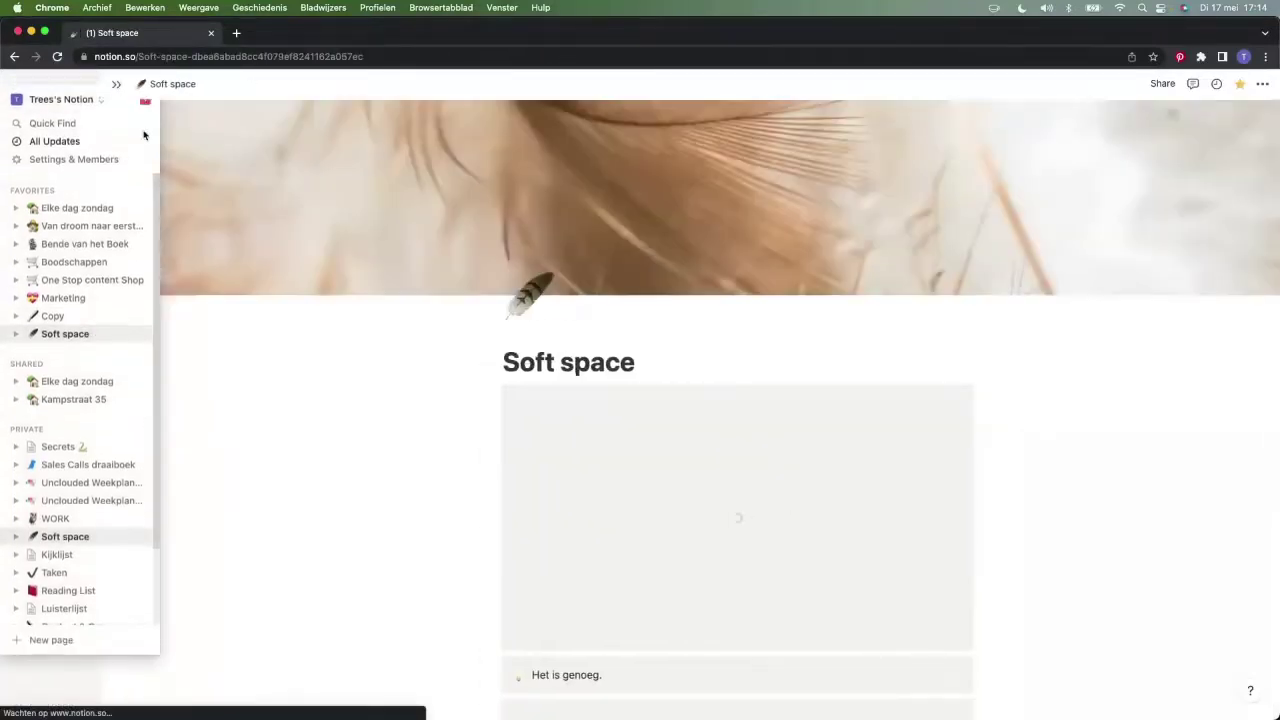
scroll(241, 350, down, 1)
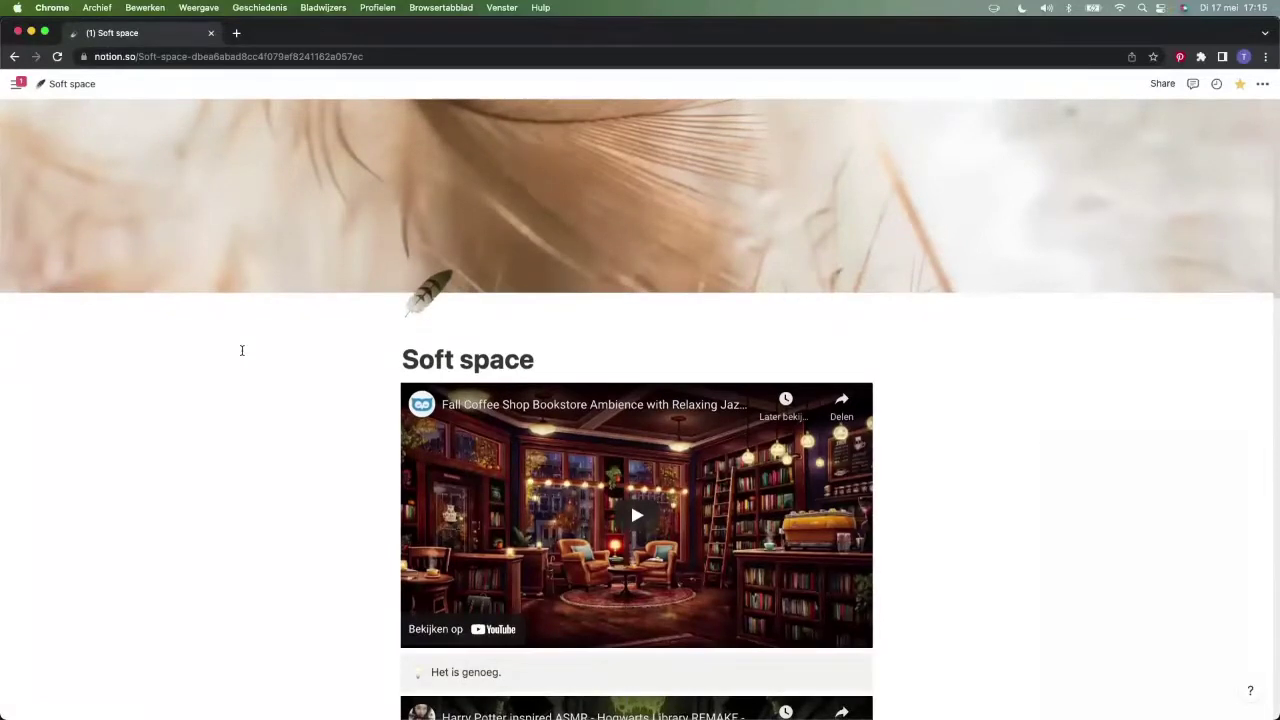
scroll(241, 350, down, 5)
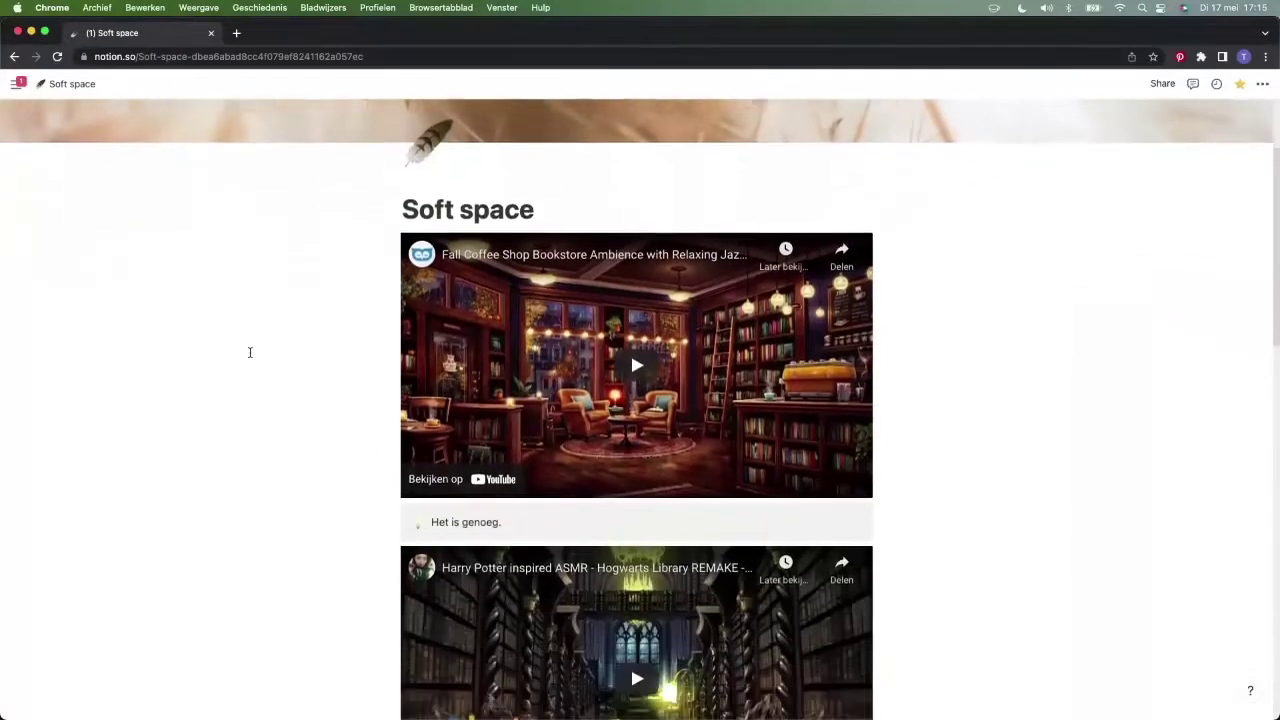